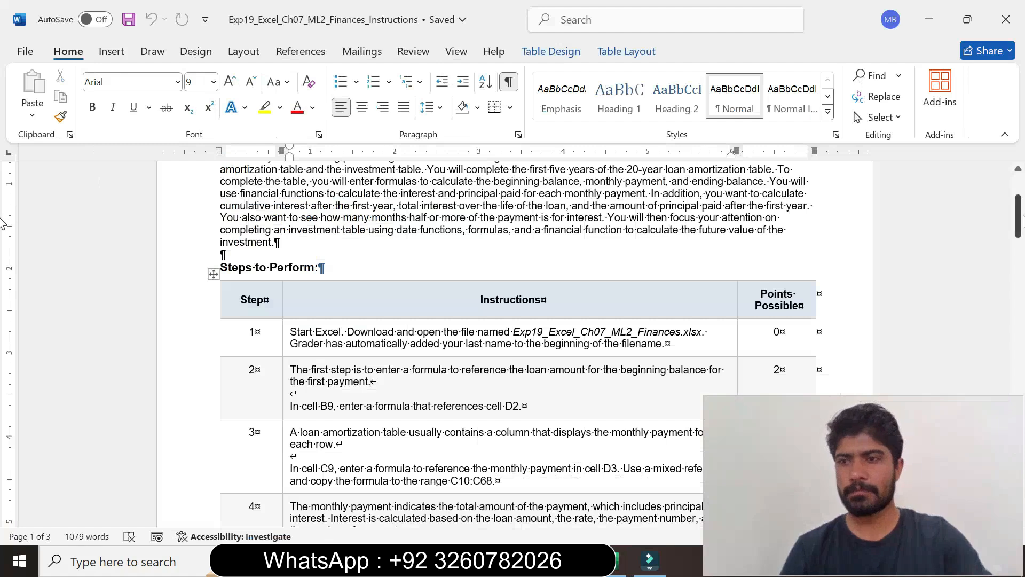
- Examine the project description and the first rows of the Steps to Perform table
drag(1018, 217, 1018, 197)
click(466, 270)
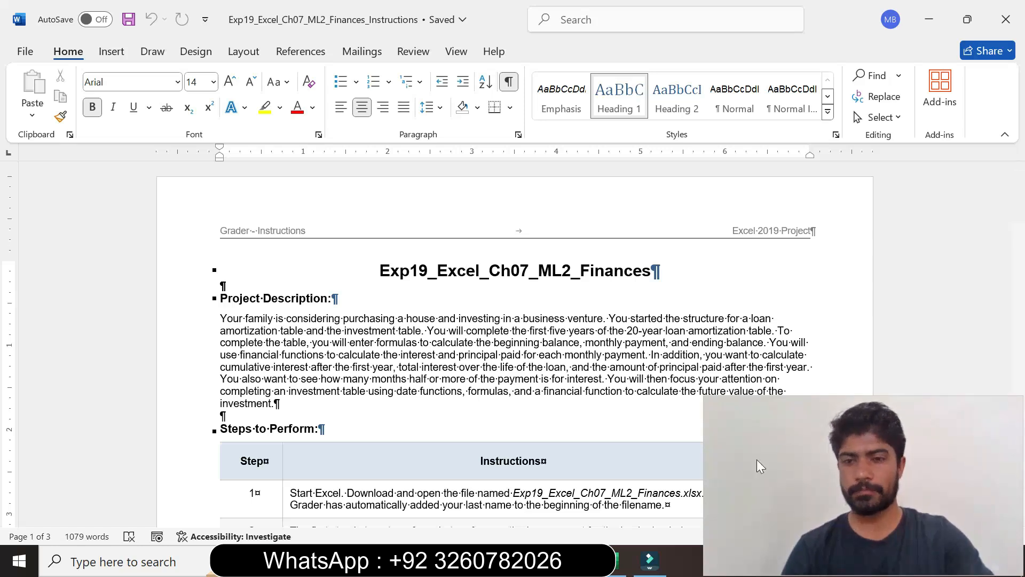
drag(1021, 199, 1021, 214)
drag(704, 532, 772, 530)
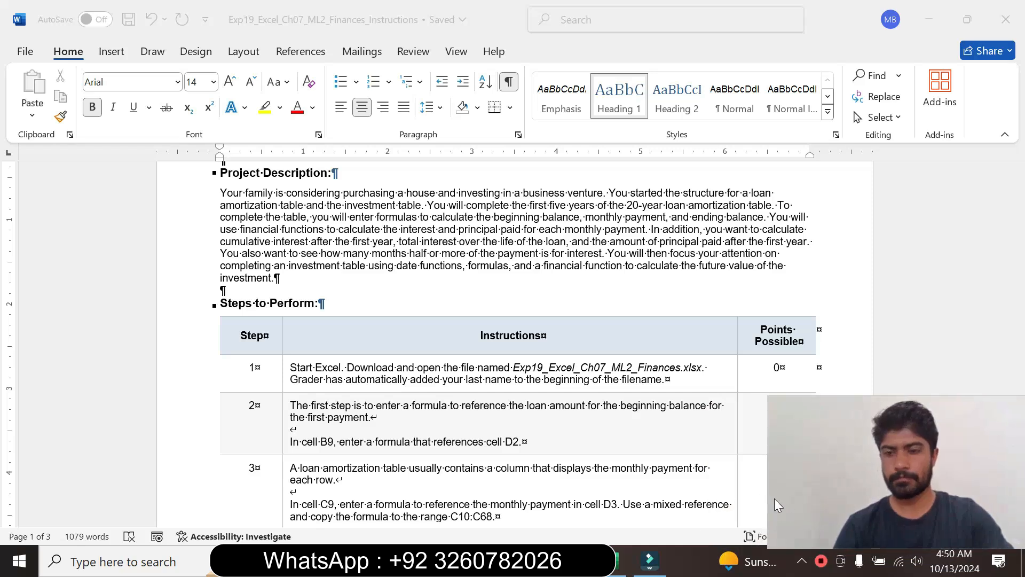
drag(768, 499, 784, 500)
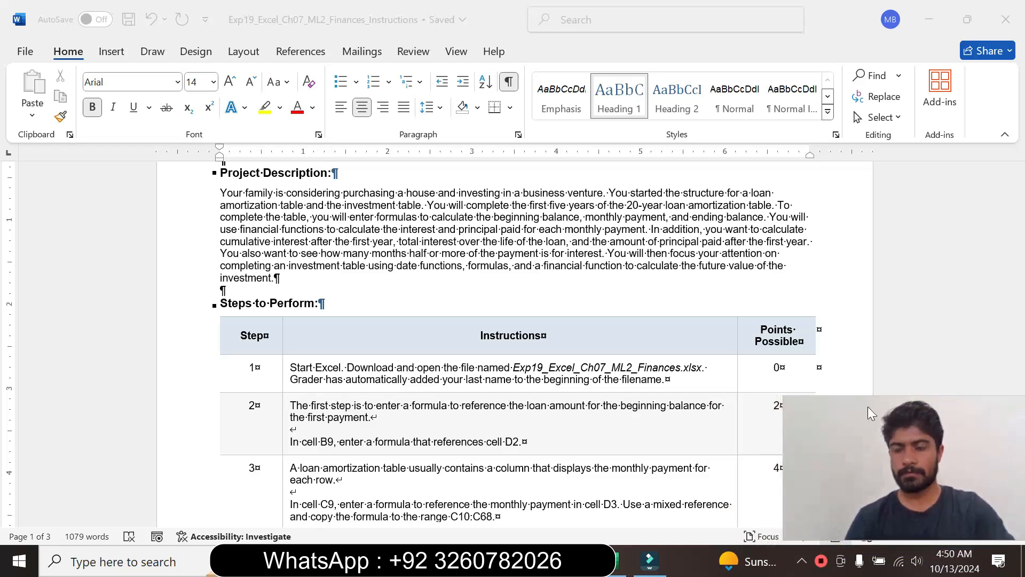
click(899, 335)
drag(1021, 221, 1022, 235)
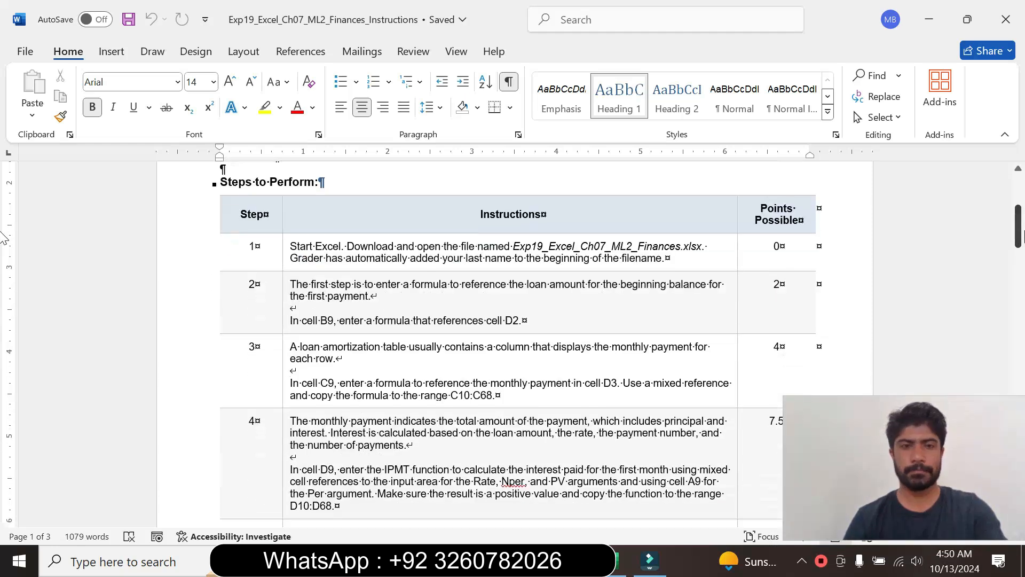
- Set the step 1 instruction text in the table to 12 pt and highlight it in yellow
click(283, 257)
click(381, 208)
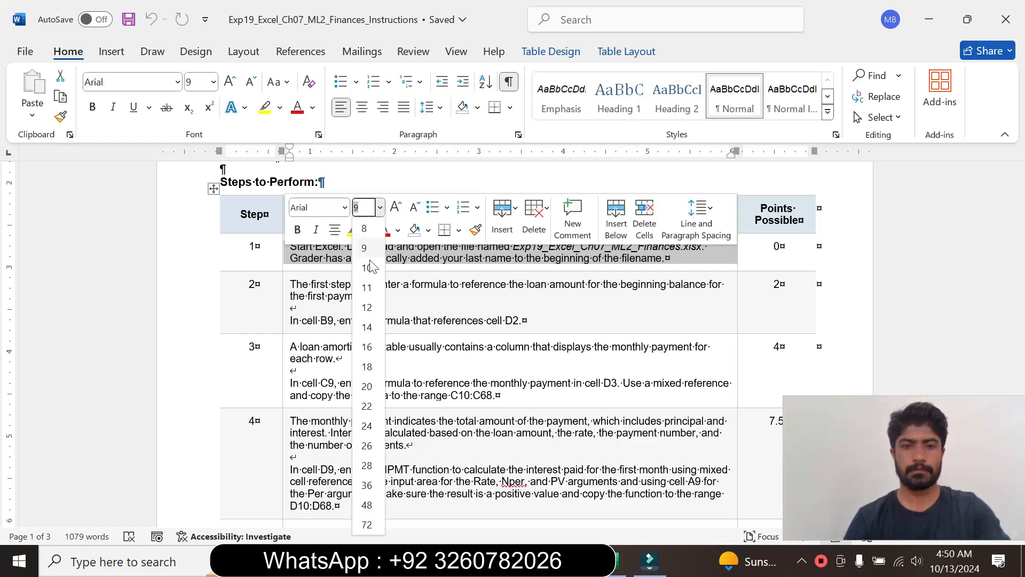
click(357, 262)
click(354, 229)
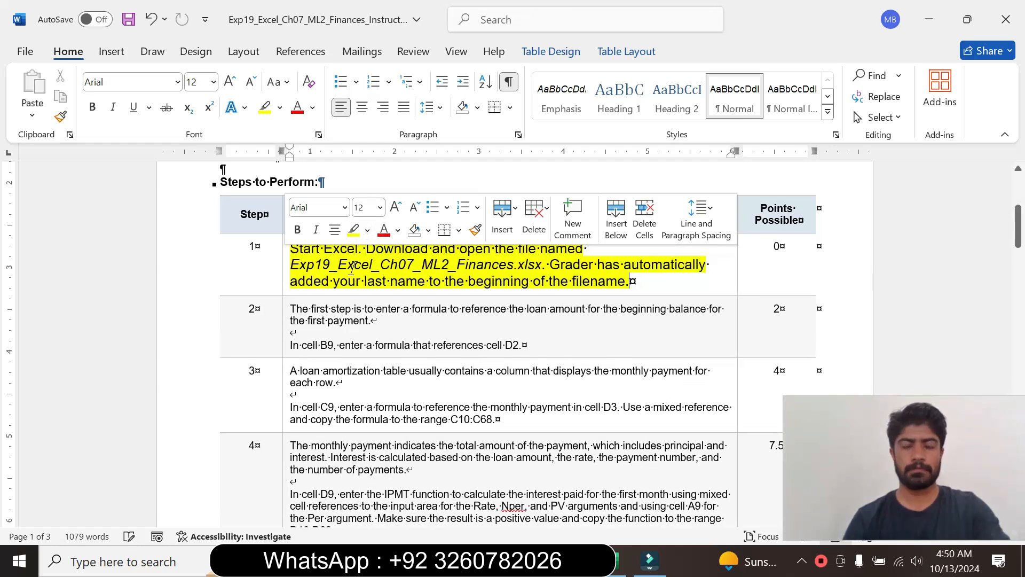
click(356, 264)
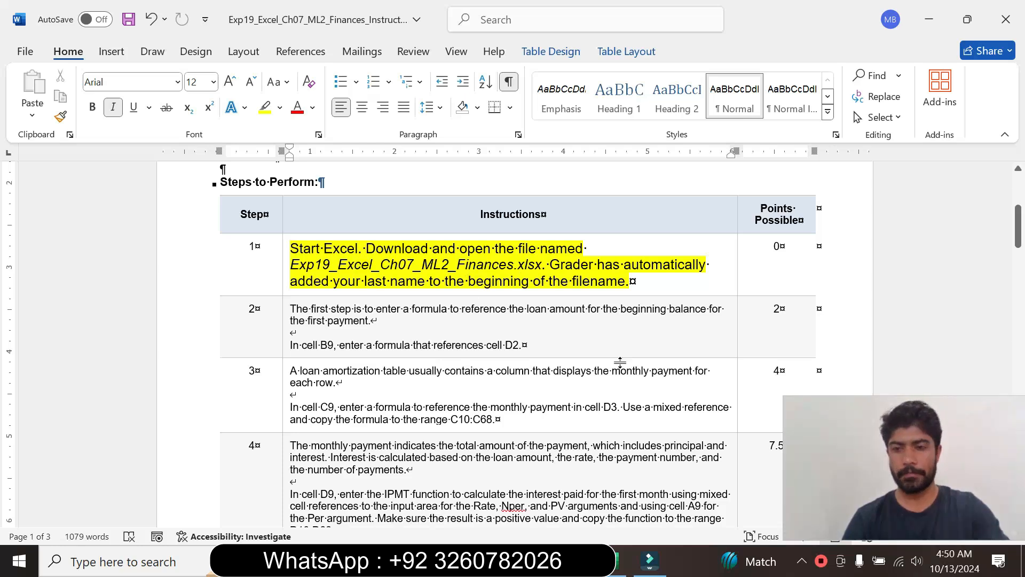
- Switch to Excel to check the Loan sheet of the finances workbook, and return to the instructions in Word
click(621, 560)
click(371, 365)
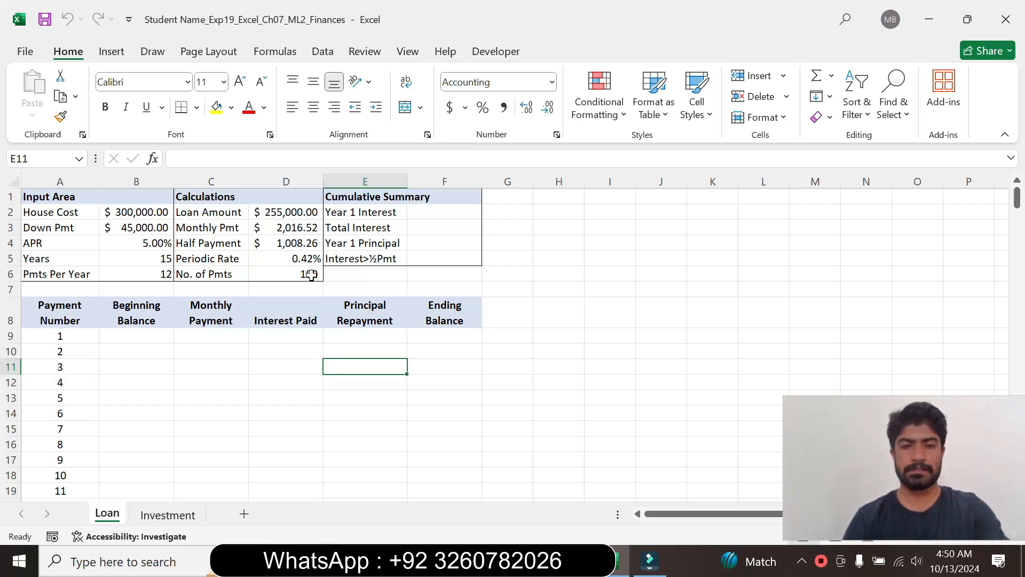
click(620, 561)
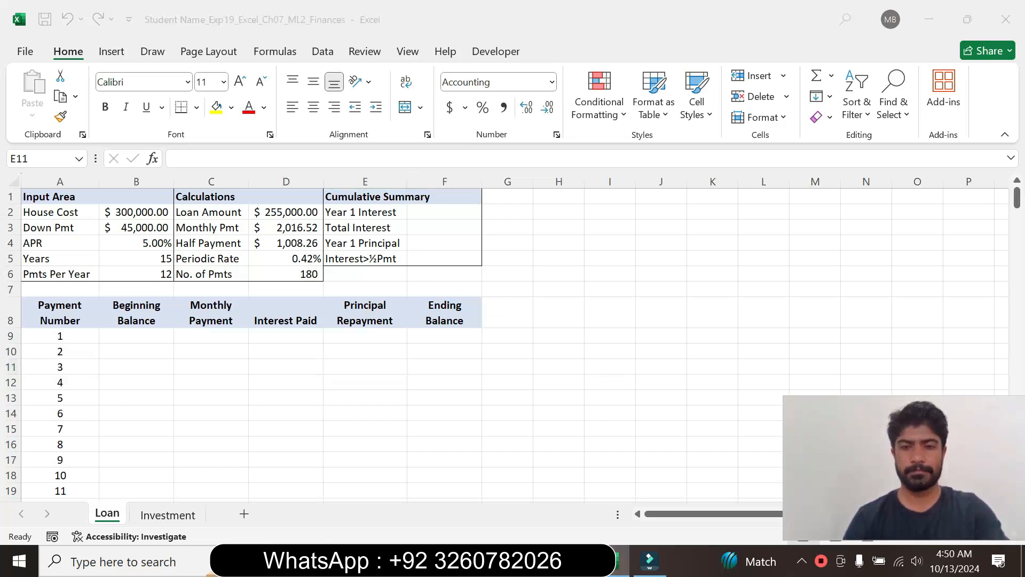
- Reset the step 1 instruction text to 9 pt and remove its highlight colour
click(287, 281)
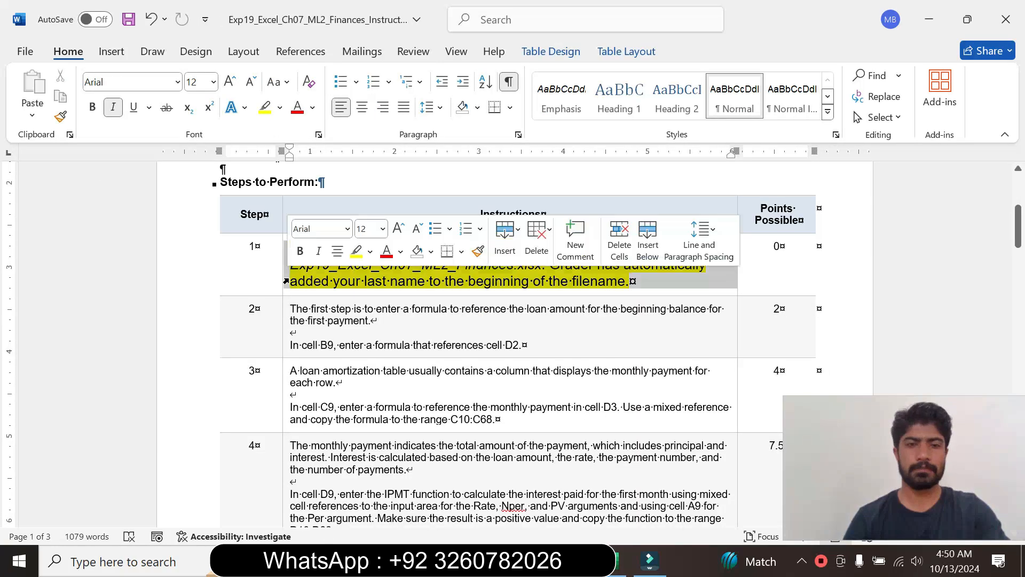
click(382, 229)
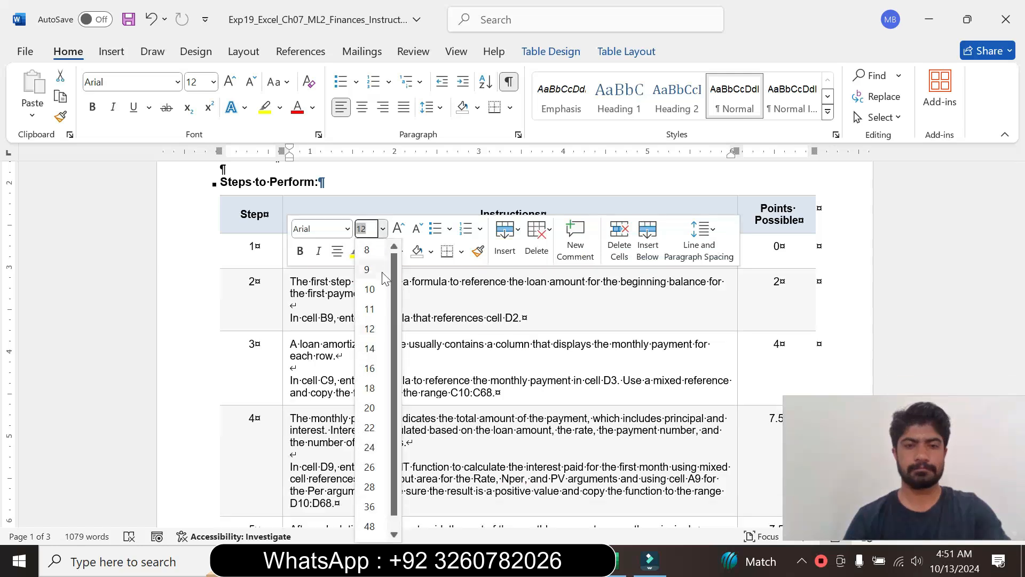
click(381, 269)
click(374, 251)
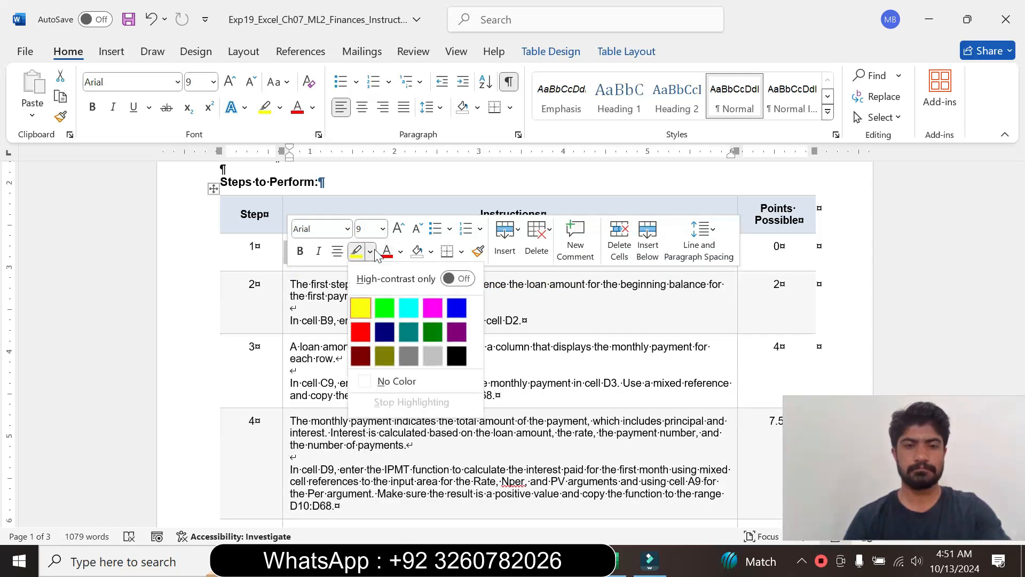
click(394, 379)
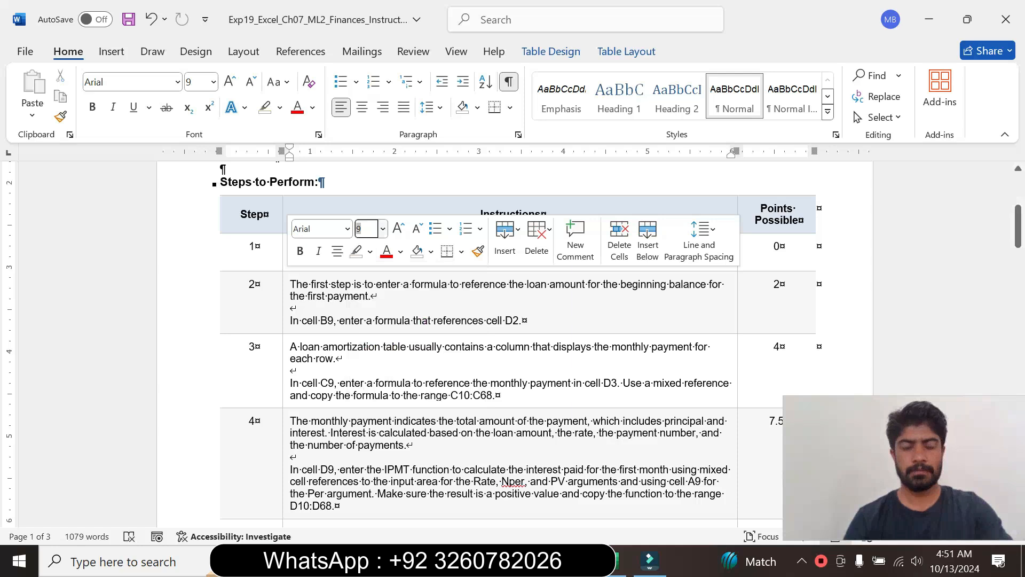
click(291, 307)
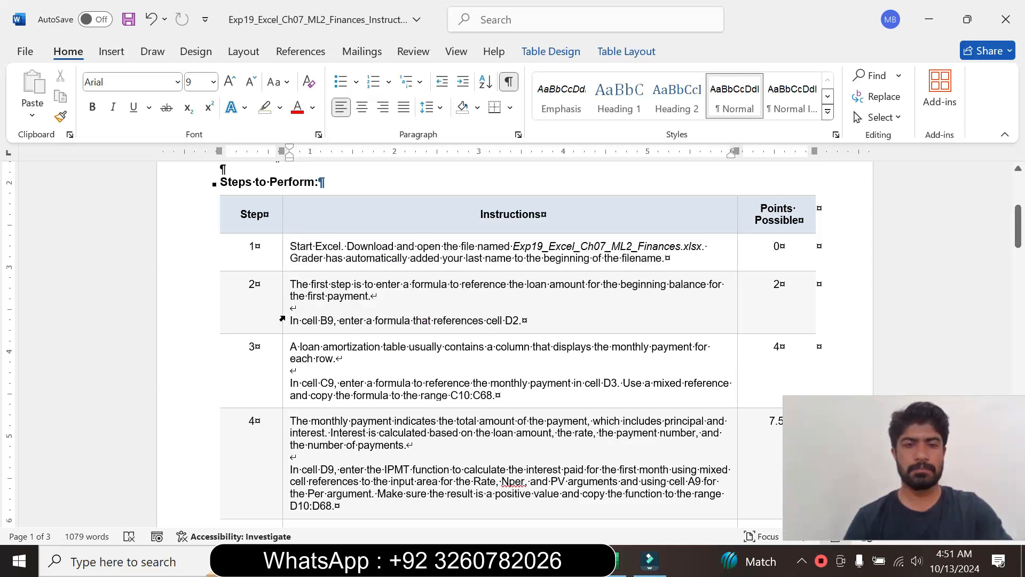
- Set the step 2 instruction text in the table to 14 pt and highlight it in turquoise
click(283, 318)
click(379, 266)
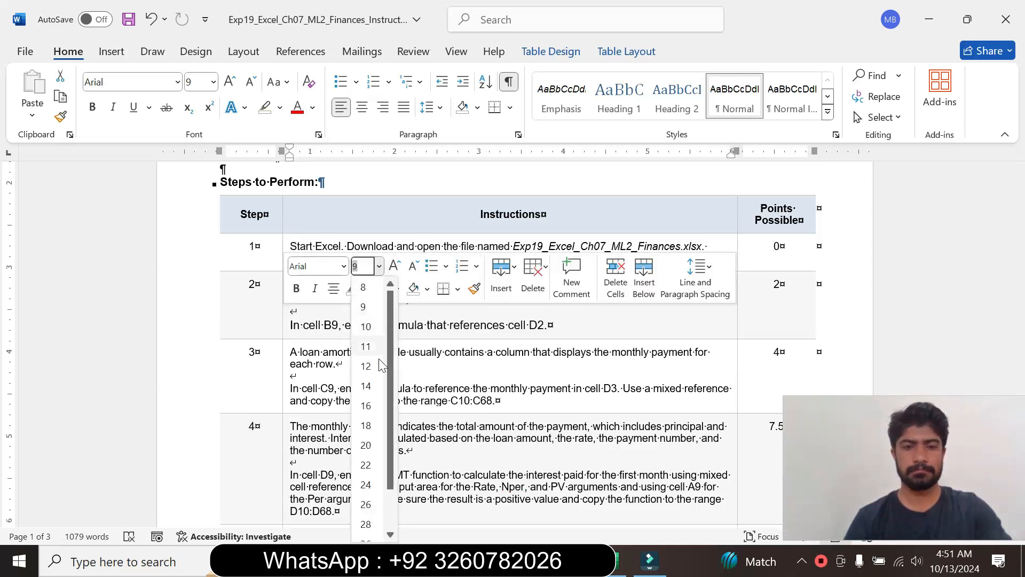
click(366, 386)
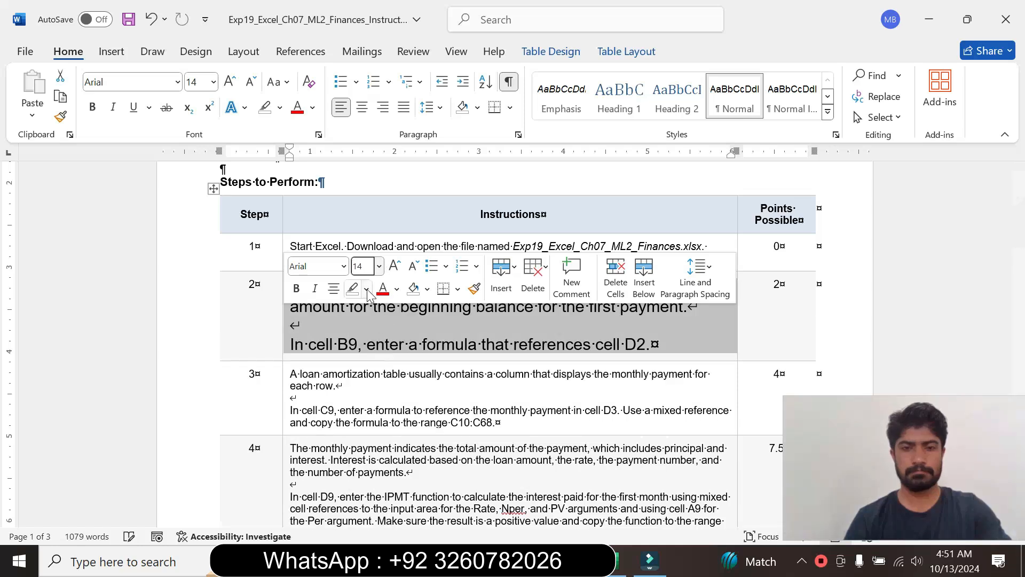
click(366, 289)
click(401, 344)
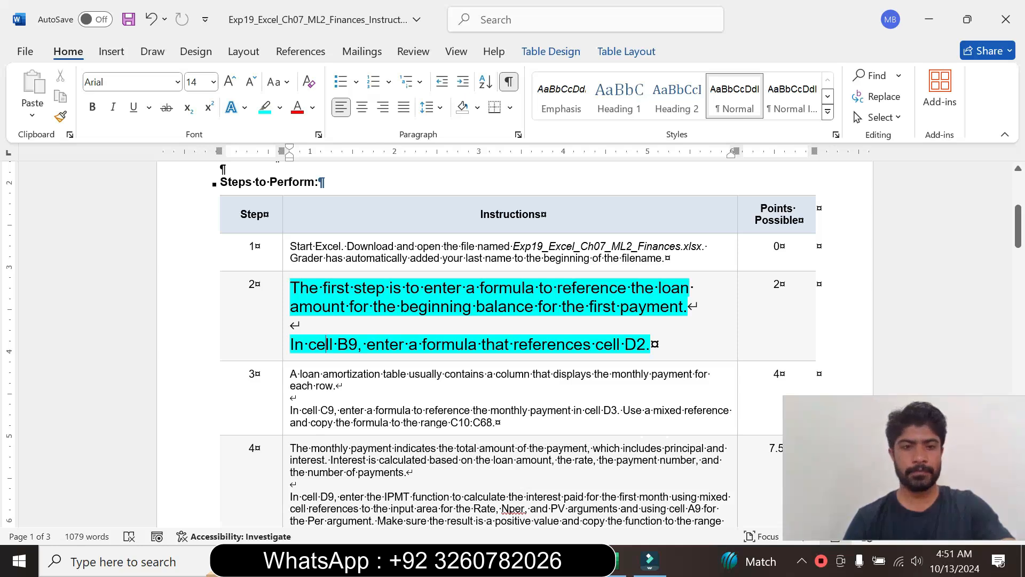
drag(290, 344, 734, 350)
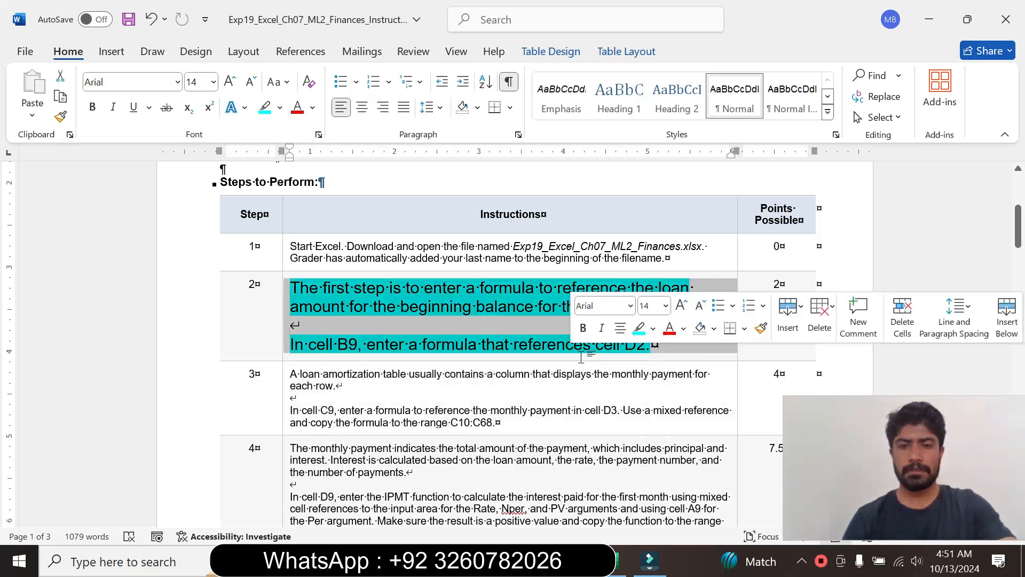
click(254, 357)
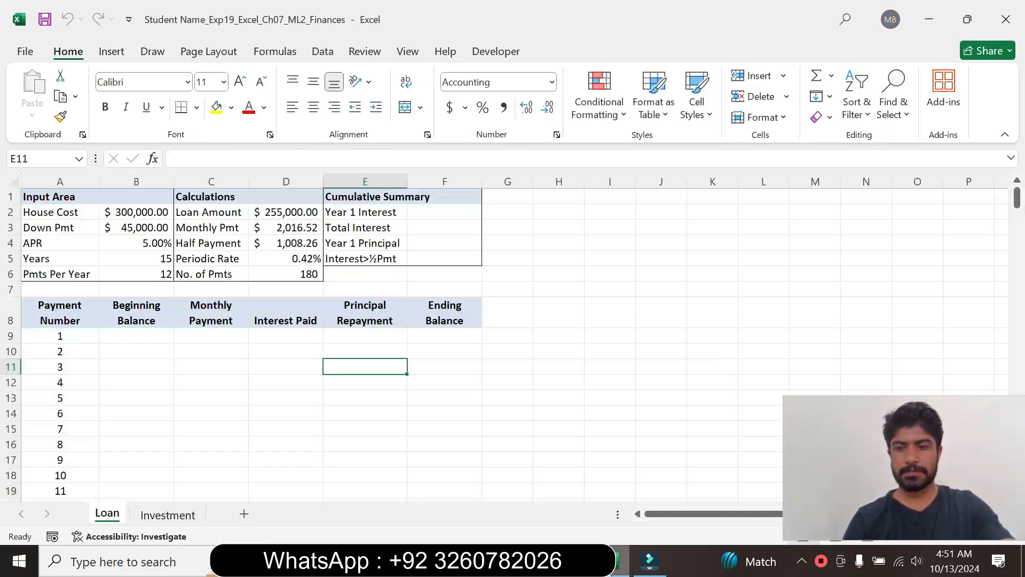
- Switch to Excel and enter the formula =D2 in cell B9 of the Loan sheet, checking the step 2 instruction in Word
click(619, 561)
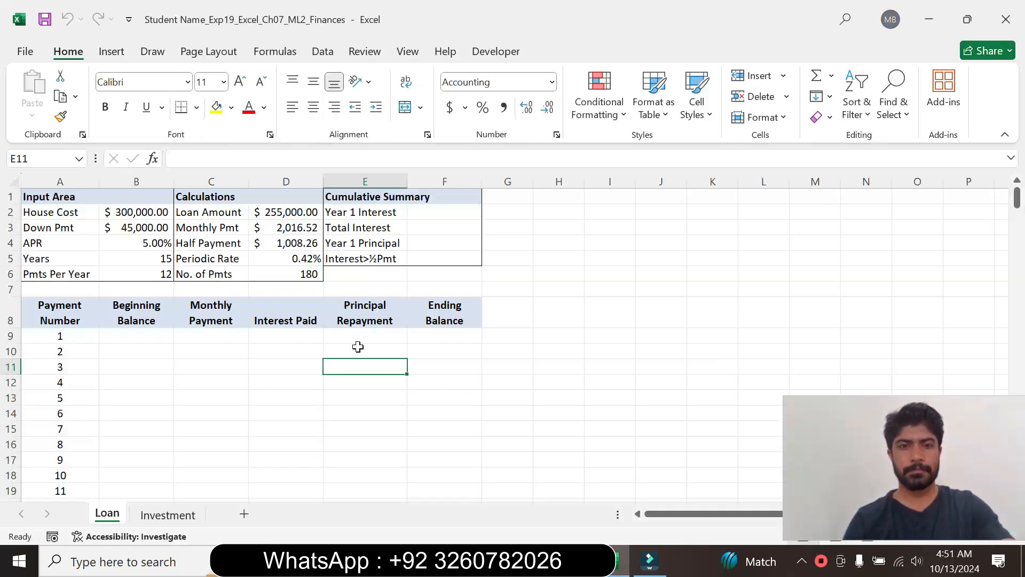
click(143, 340)
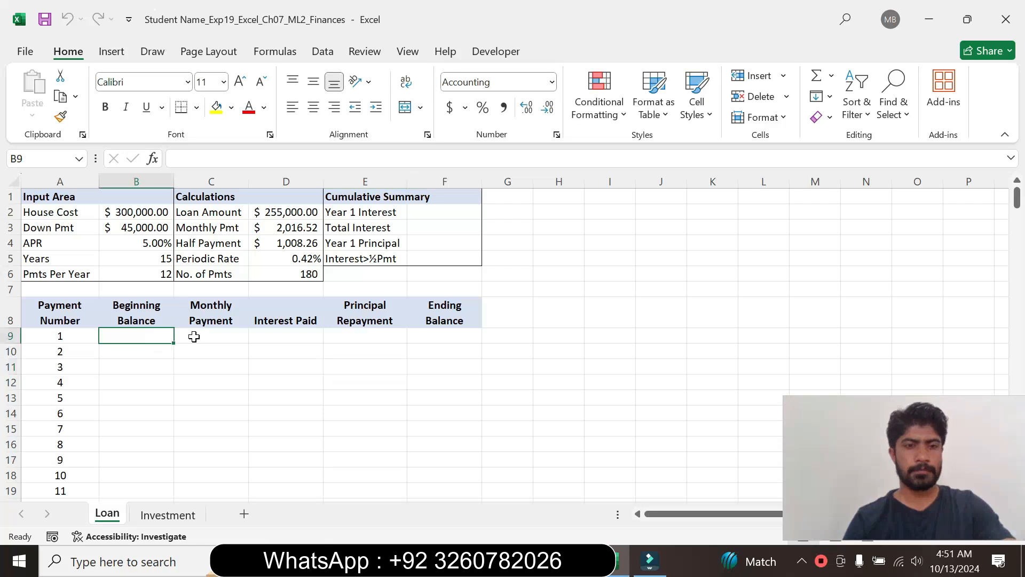
click(583, 561)
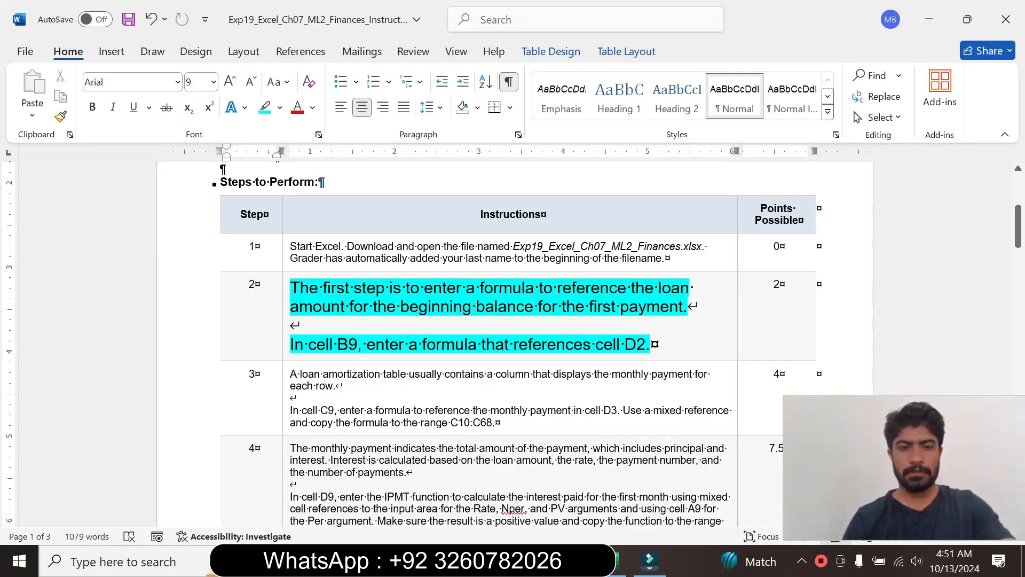
drag(308, 344, 348, 344)
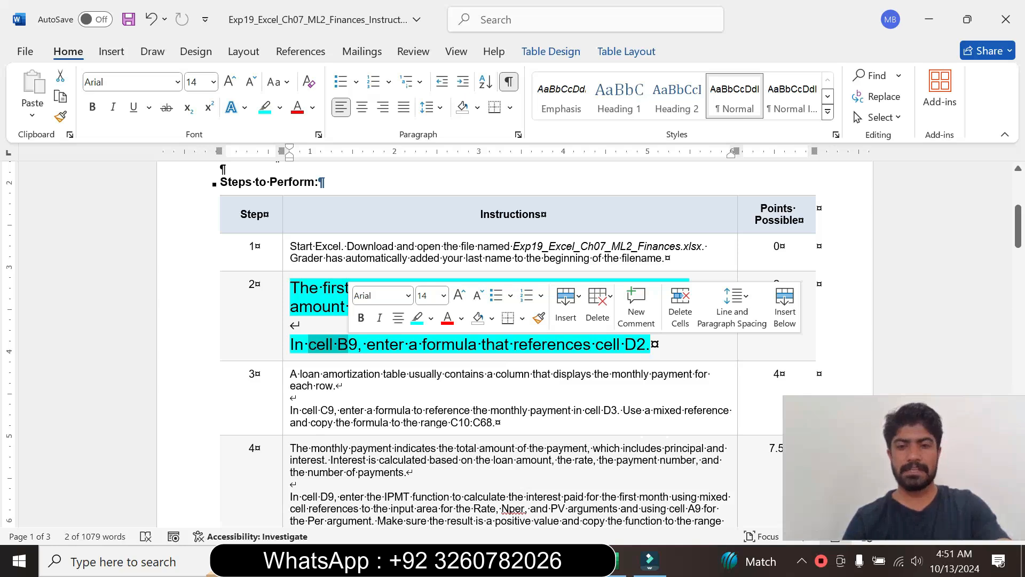
click(619, 561)
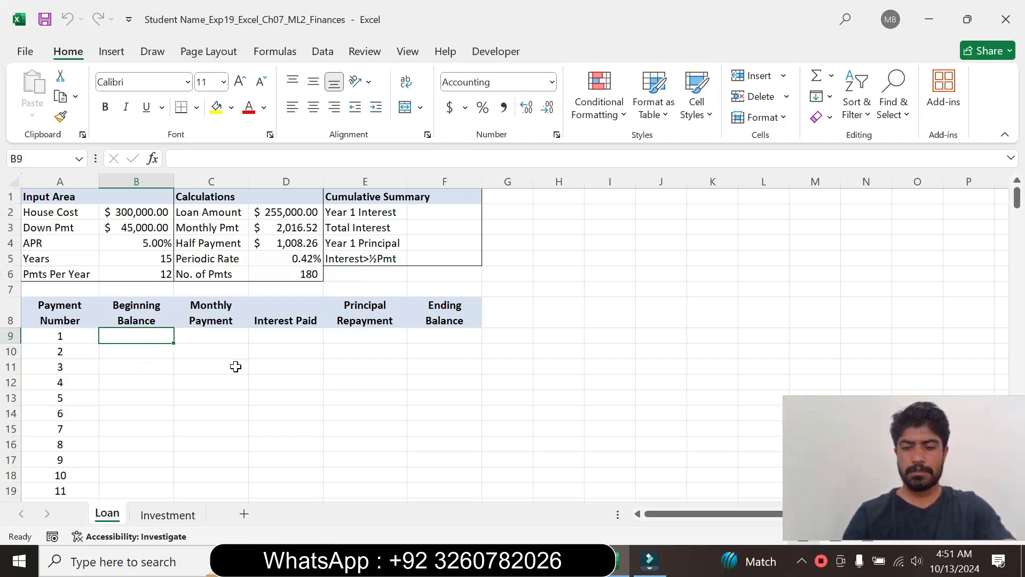
text(=)
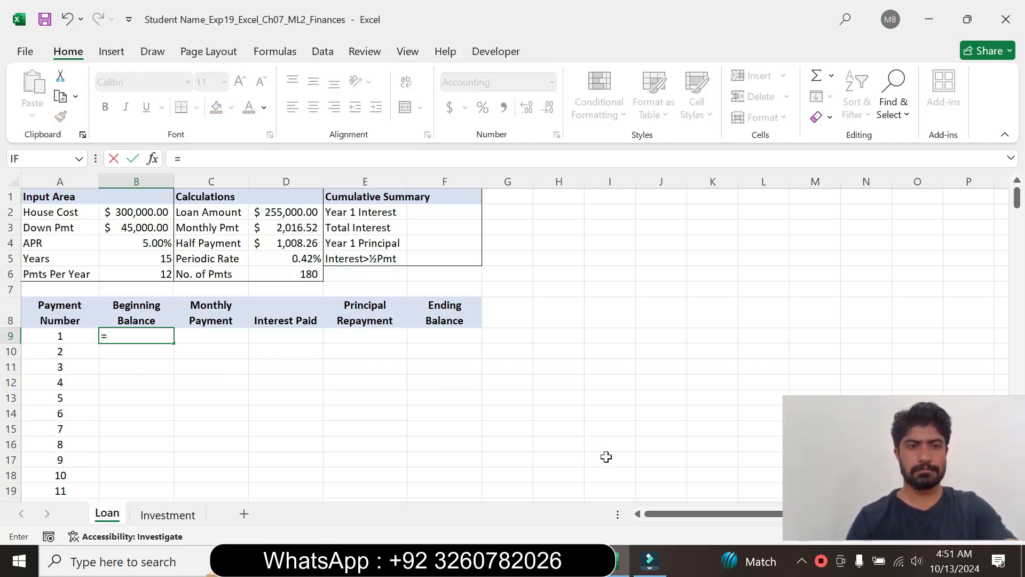
click(620, 561)
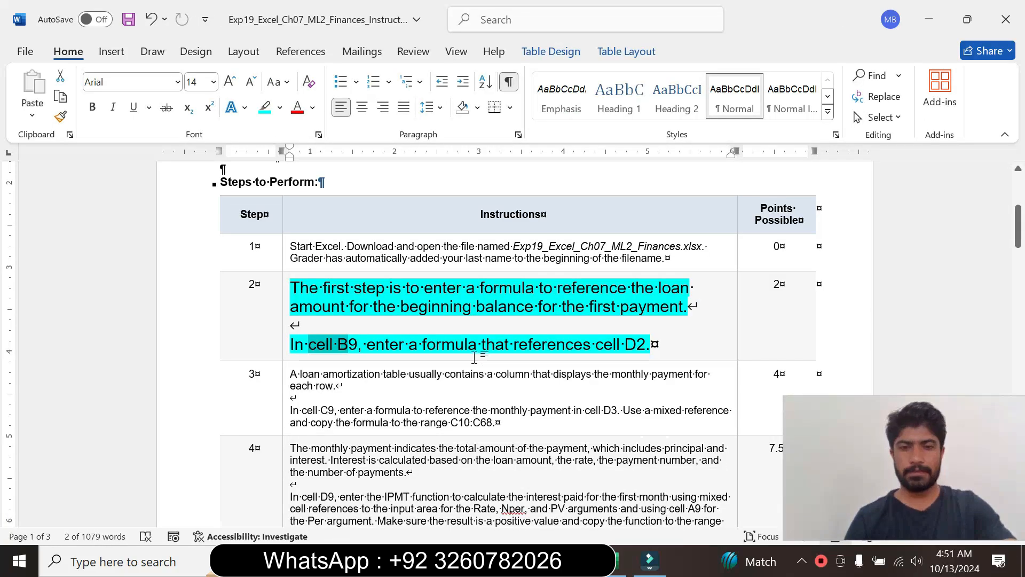
drag(423, 344, 596, 344)
click(619, 561)
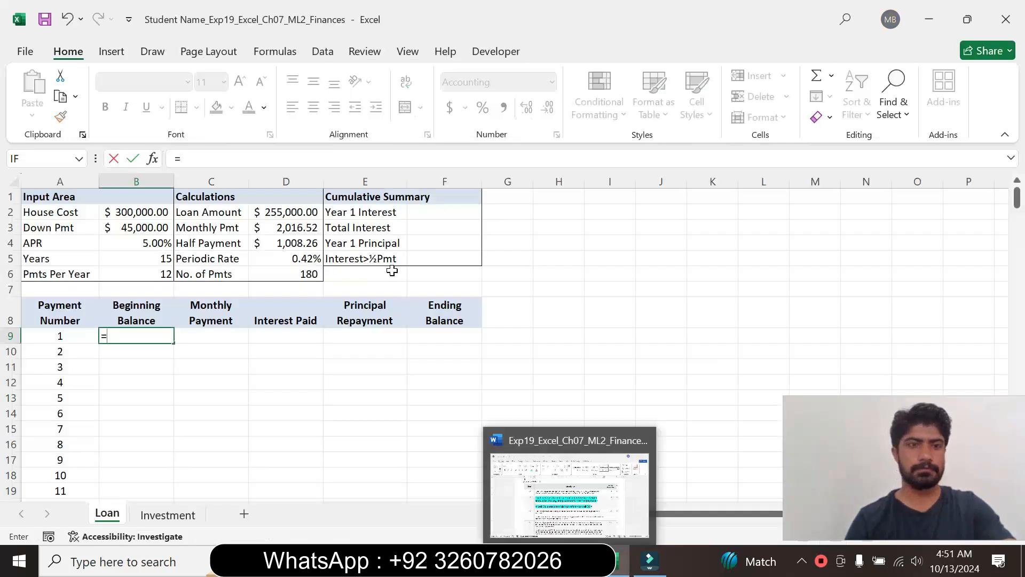
click(289, 217)
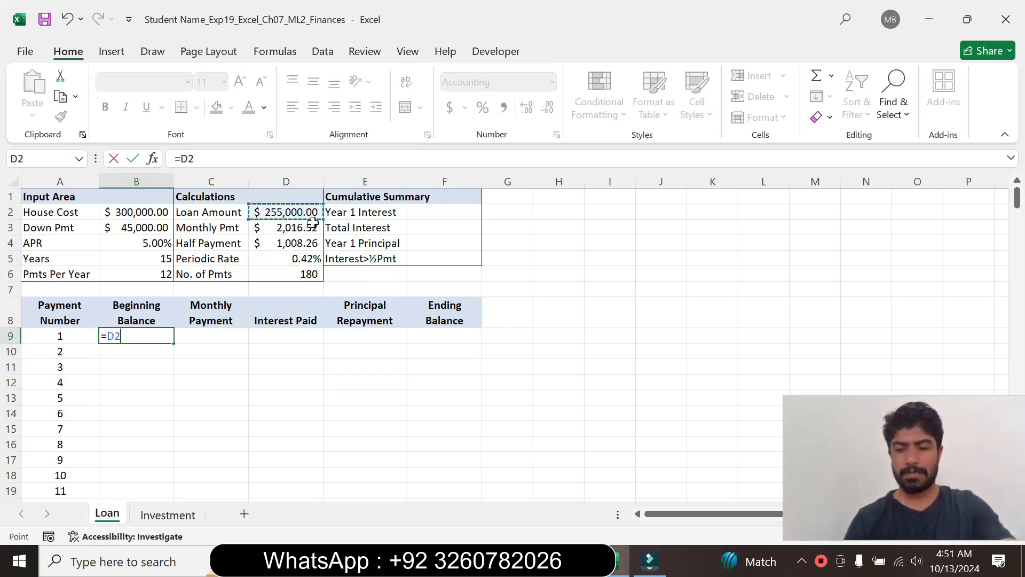
key(Return)
click(138, 336)
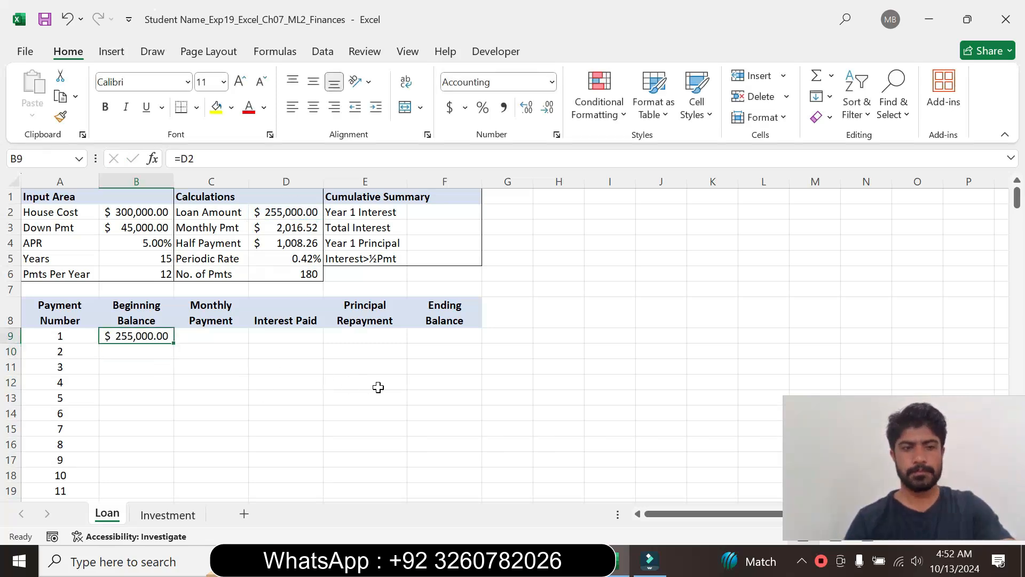
- Return to the Word instructions and reset the step 2 text to 9 pt with no highlight colour
key(alt+Tab)
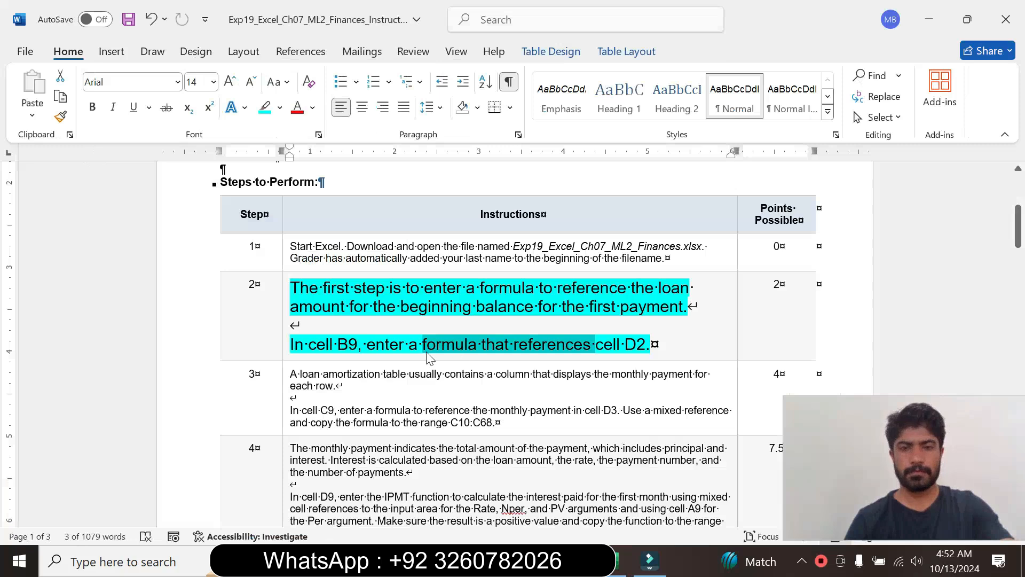
click(283, 341)
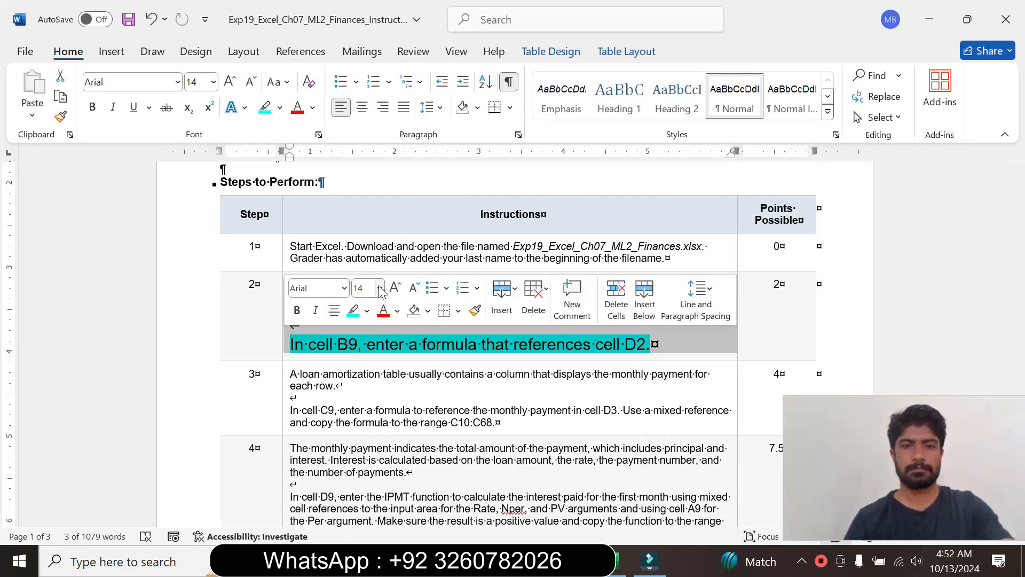
click(380, 288)
click(368, 31)
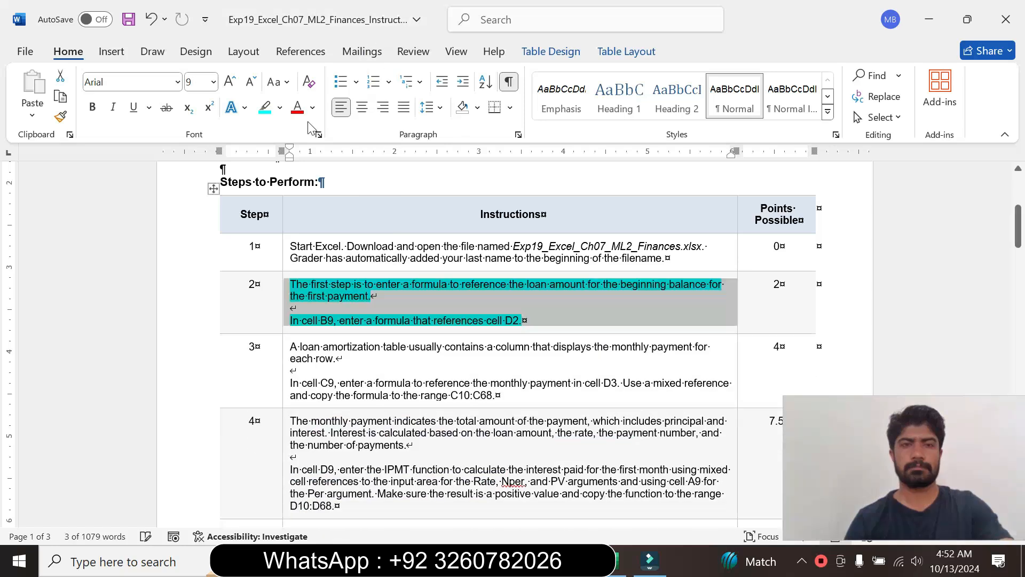
click(279, 107)
click(305, 237)
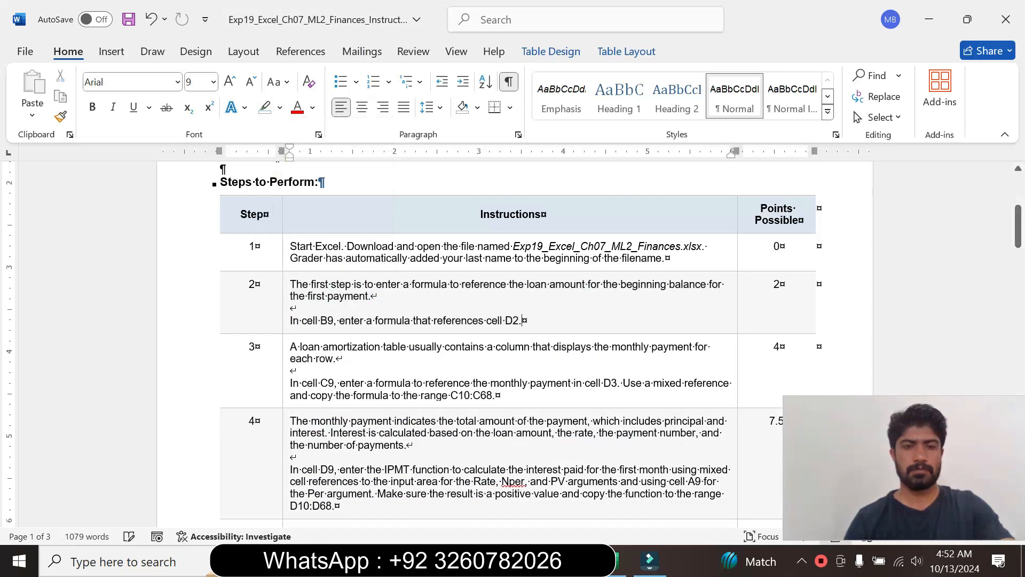
- Set the step 3 instruction text in the table to 14 pt and highlight it in turquoise
click(284, 386)
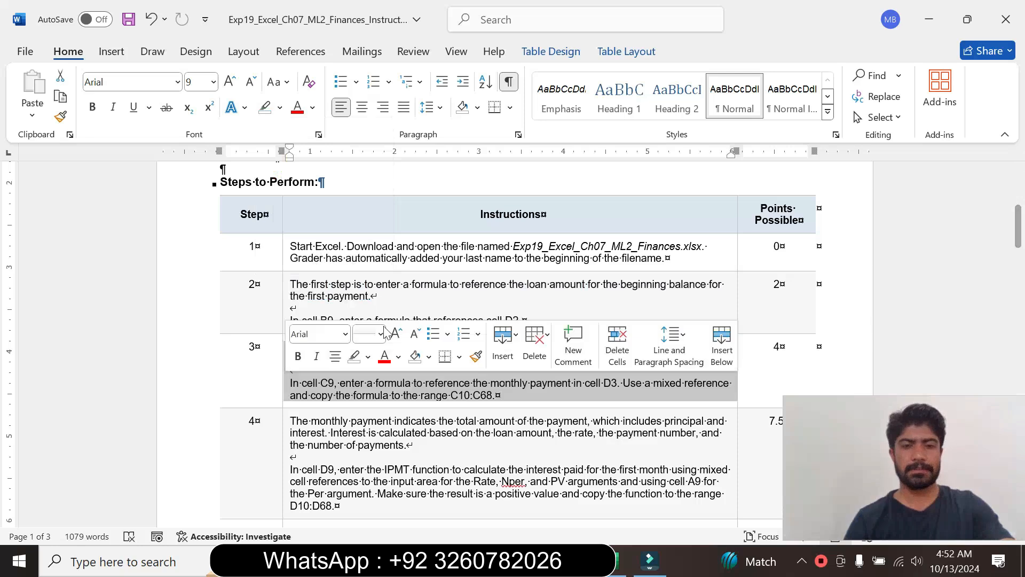
click(381, 333)
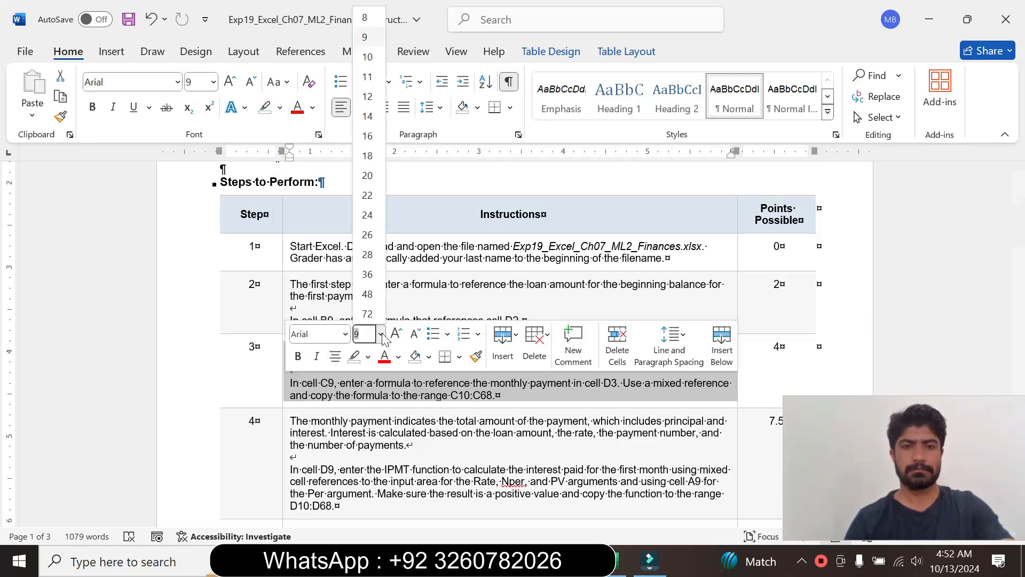
click(369, 117)
click(280, 108)
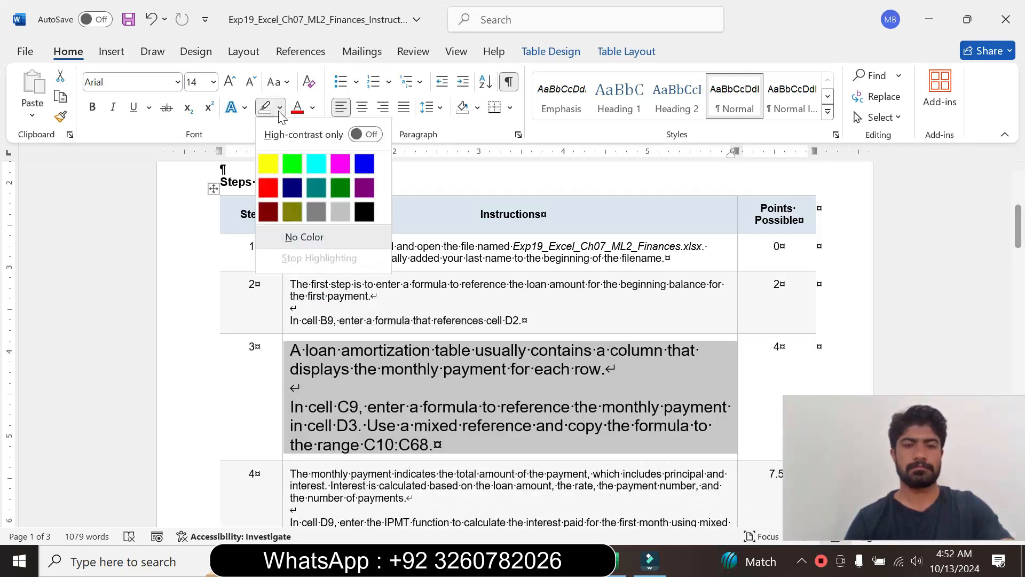
click(310, 163)
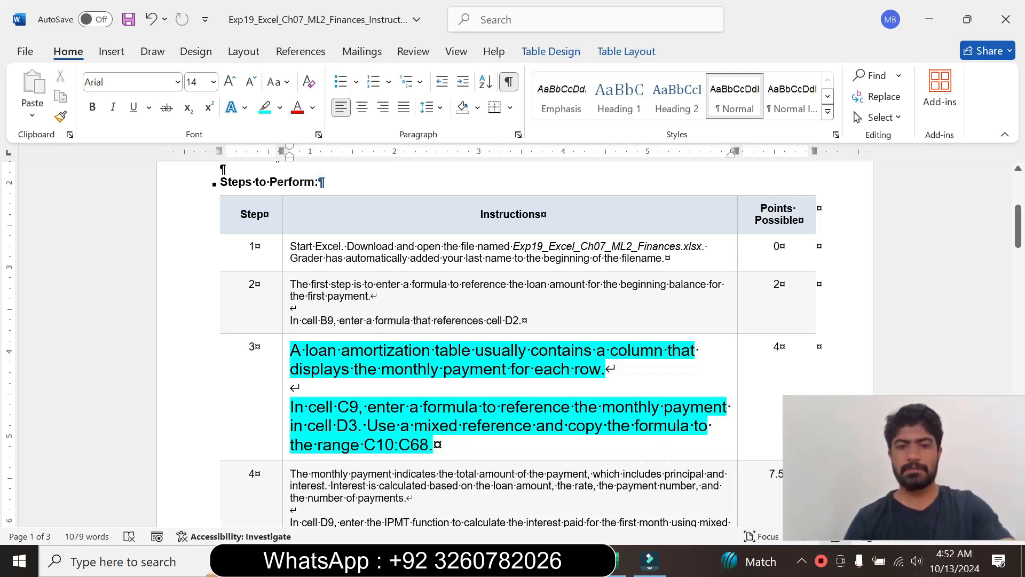
- Read the step 3 instruction, switch to Excel and enter the formula =$D$3 in cell C9 of the Loan sheet
drag(1018, 227, 1022, 246)
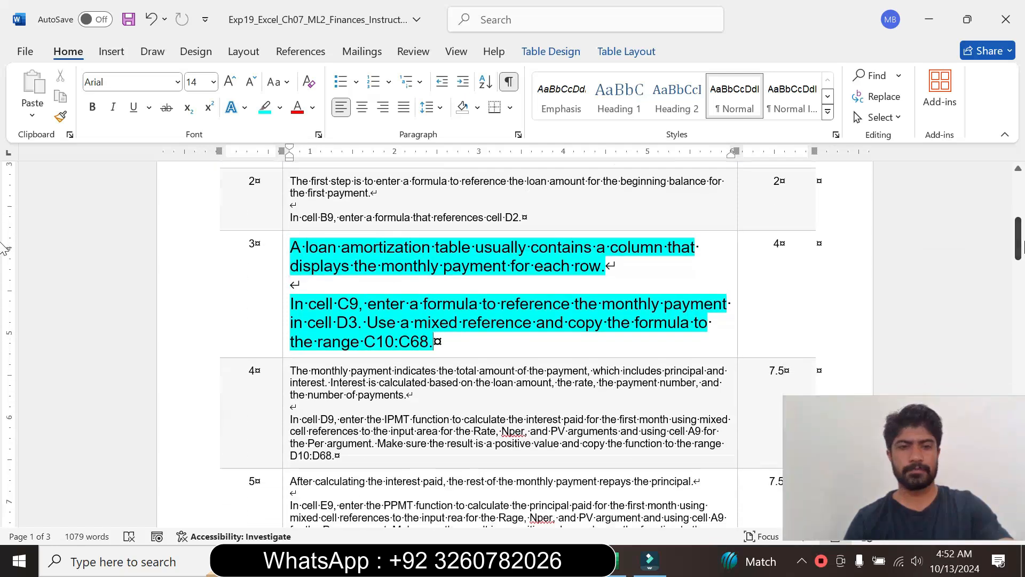
drag(309, 303, 434, 342)
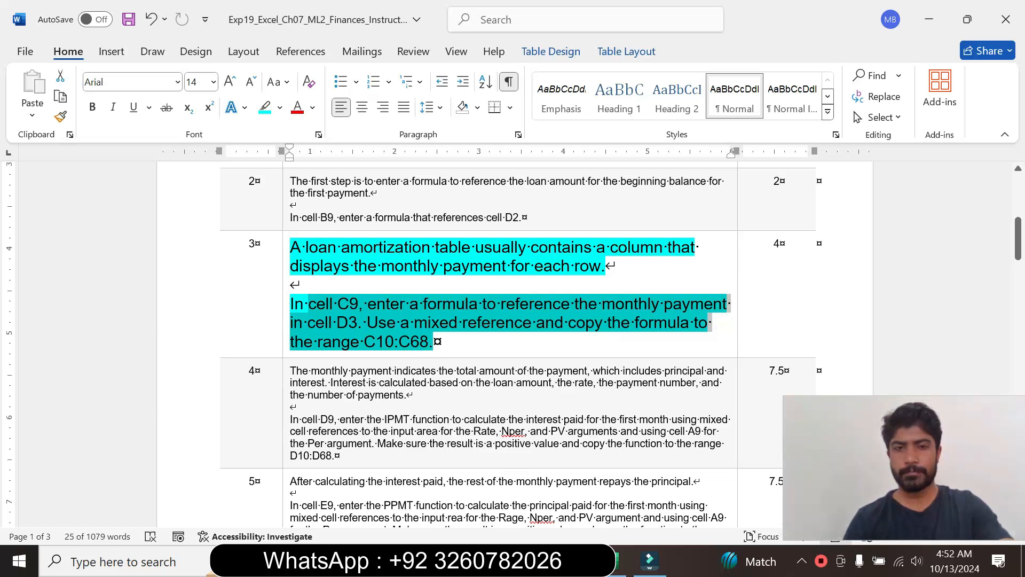
click(366, 322)
drag(309, 304, 482, 304)
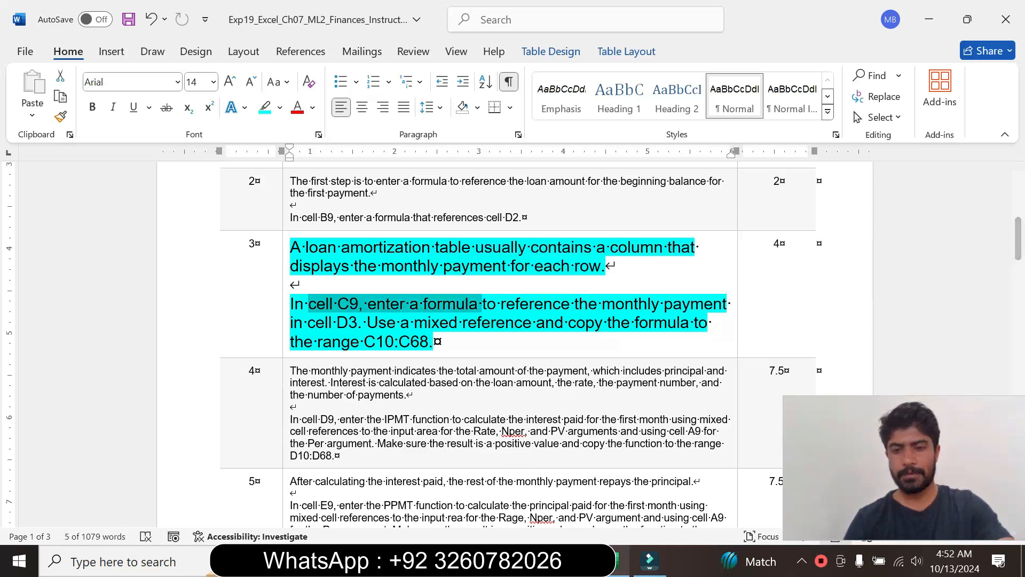
click(619, 561)
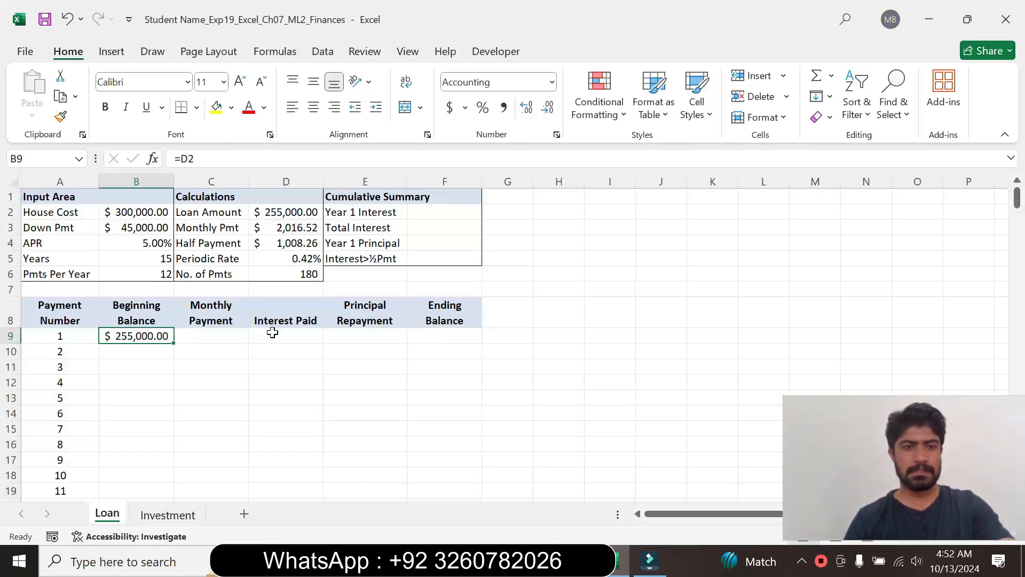
click(203, 335)
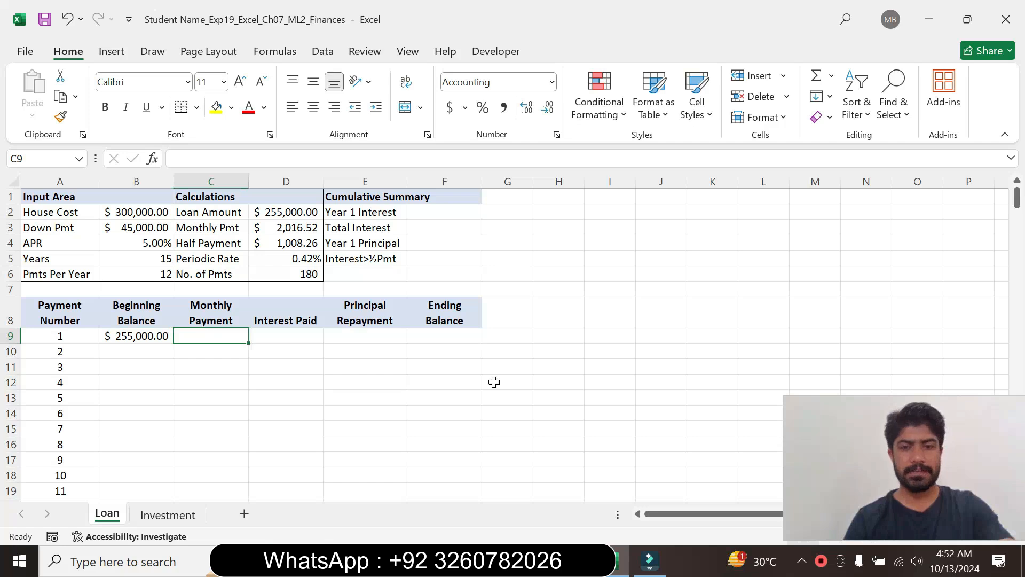
key(alt+Tab)
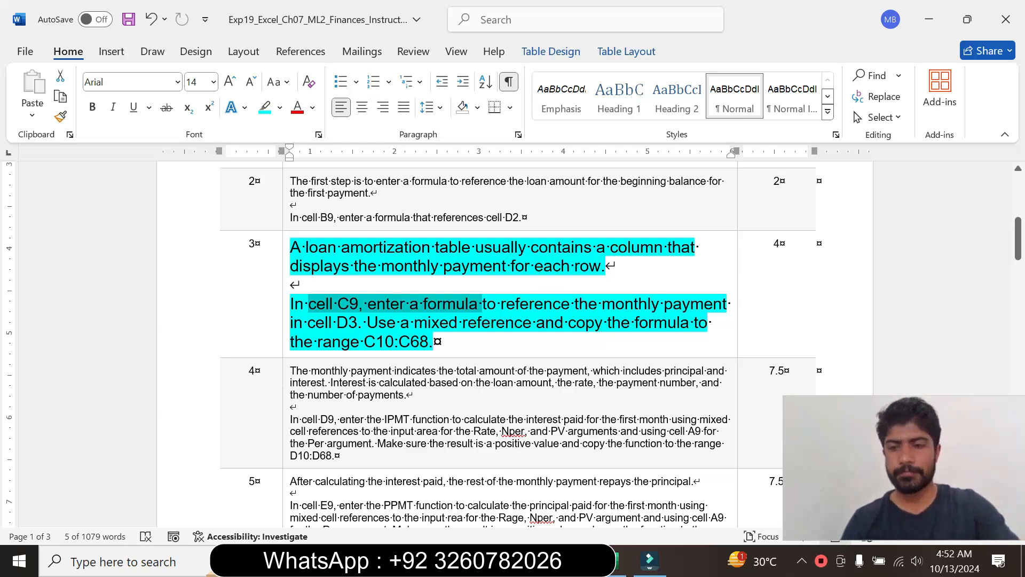
key(alt+Tab)
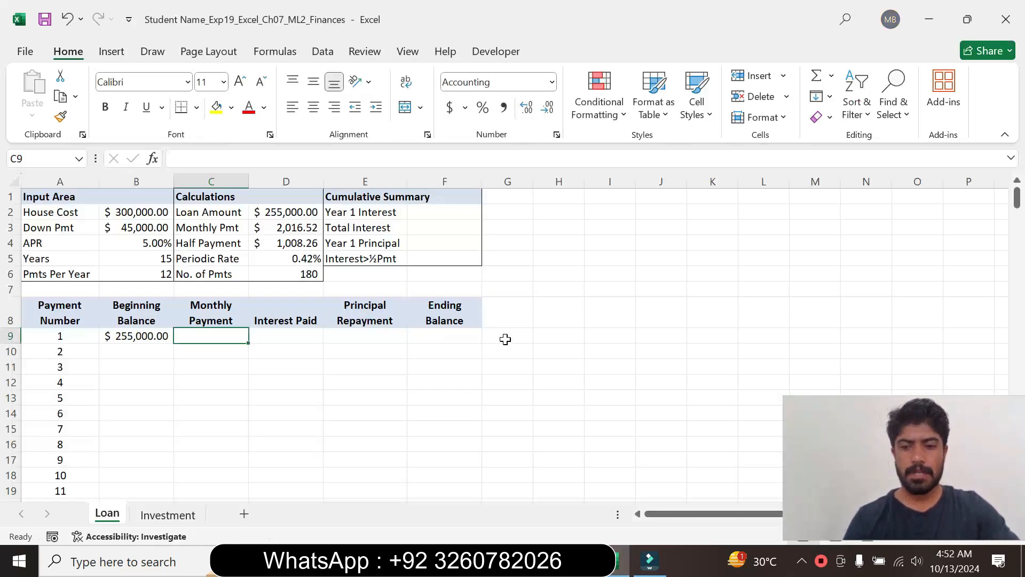
text(=)
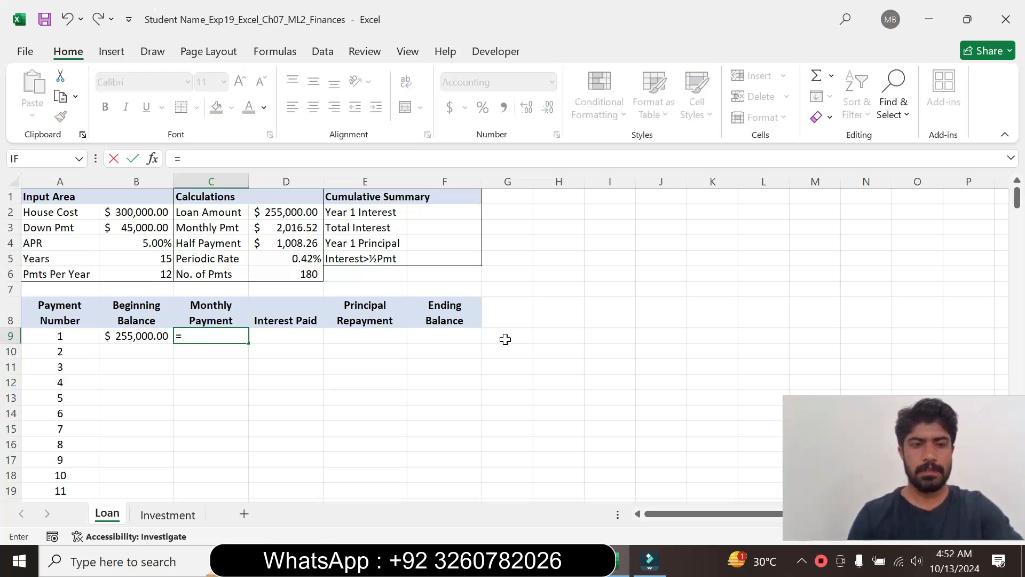
click(281, 228)
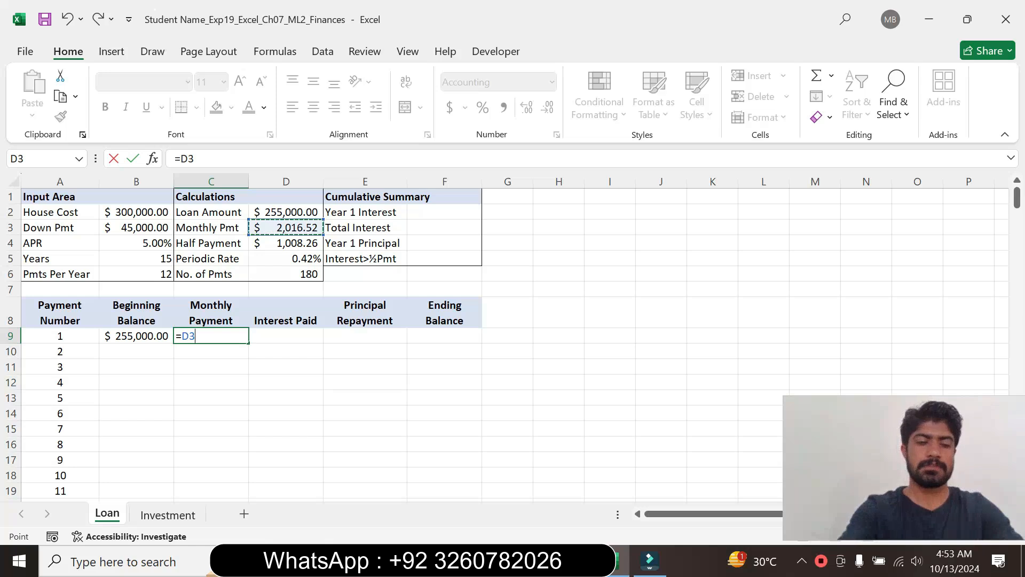
key(F4)
key(Return)
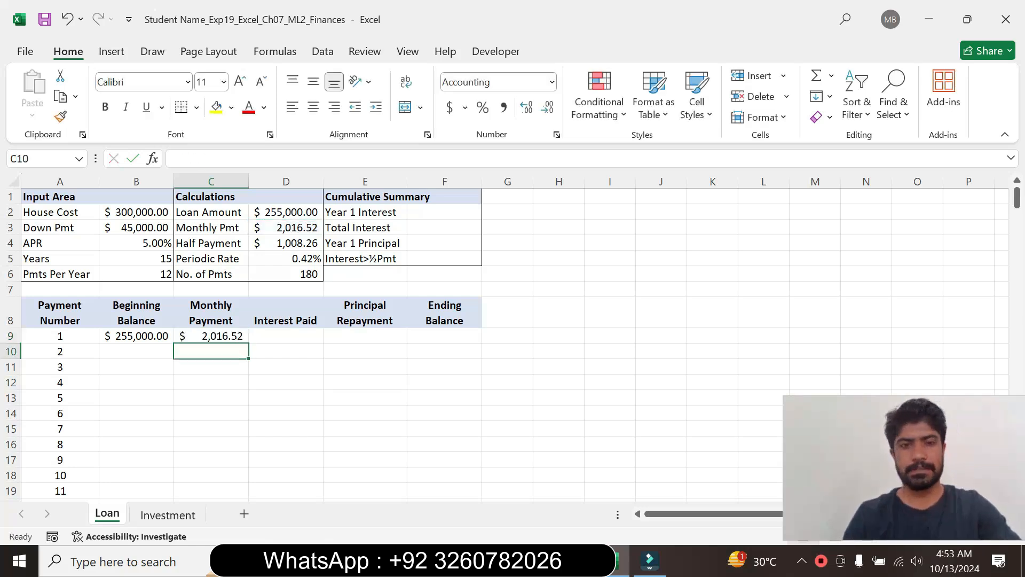
- Check the target range in the Word instructions, switch back to Excel and copy the C9 formula to C10:C68
click(575, 561)
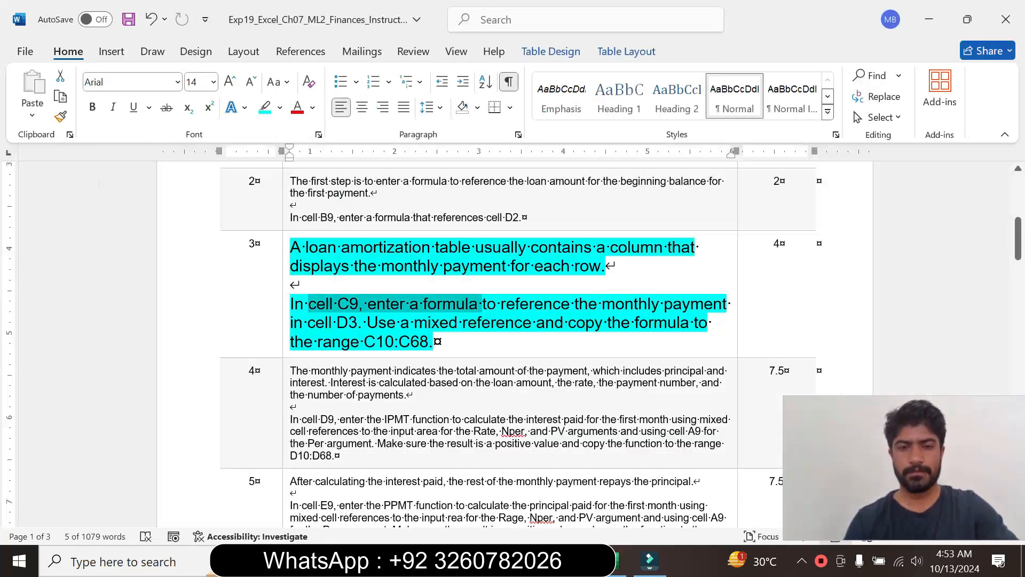
drag(368, 324, 450, 324)
click(512, 343)
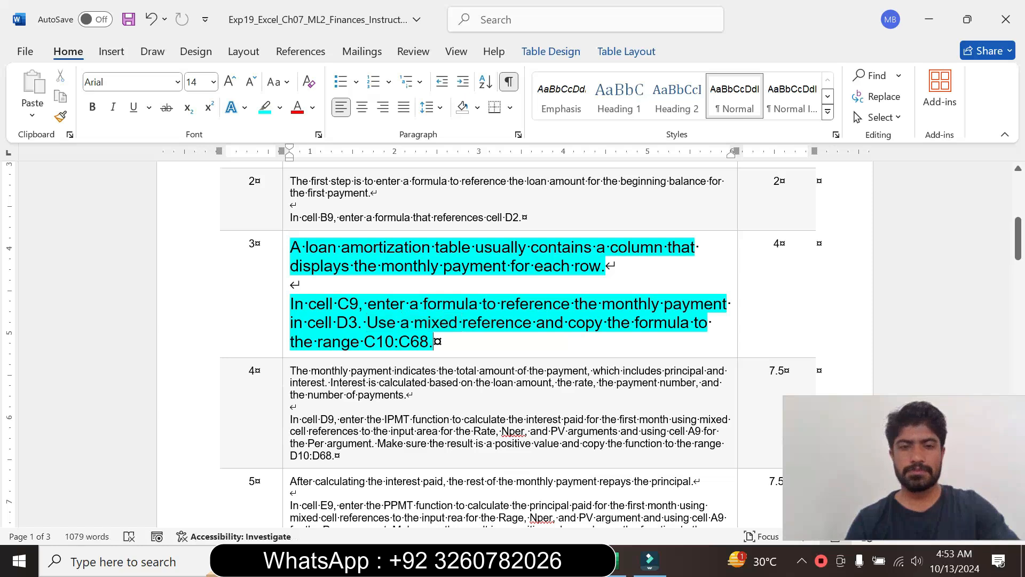
drag(364, 341, 430, 342)
key(alt+Tab)
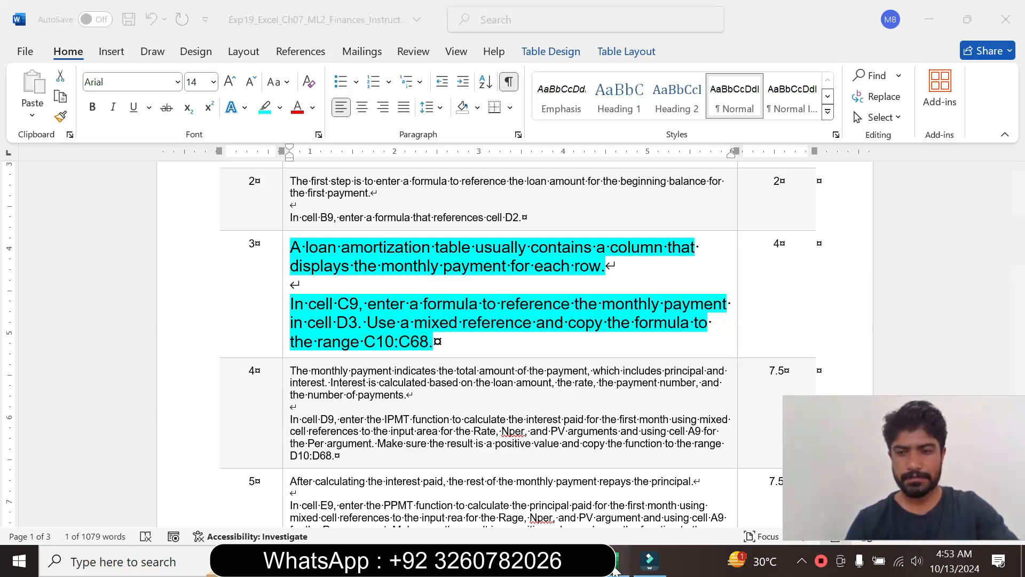
click(235, 335)
drag(248, 343, 266, 444)
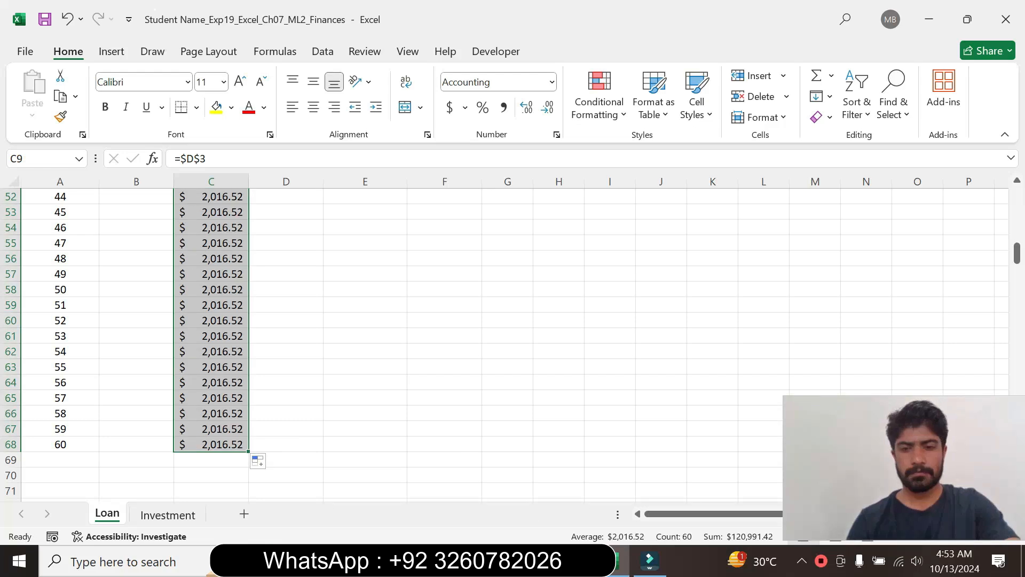
- Return to the Word instructions and reset the step 3 text to 9 pt with no highlight colour
click(571, 561)
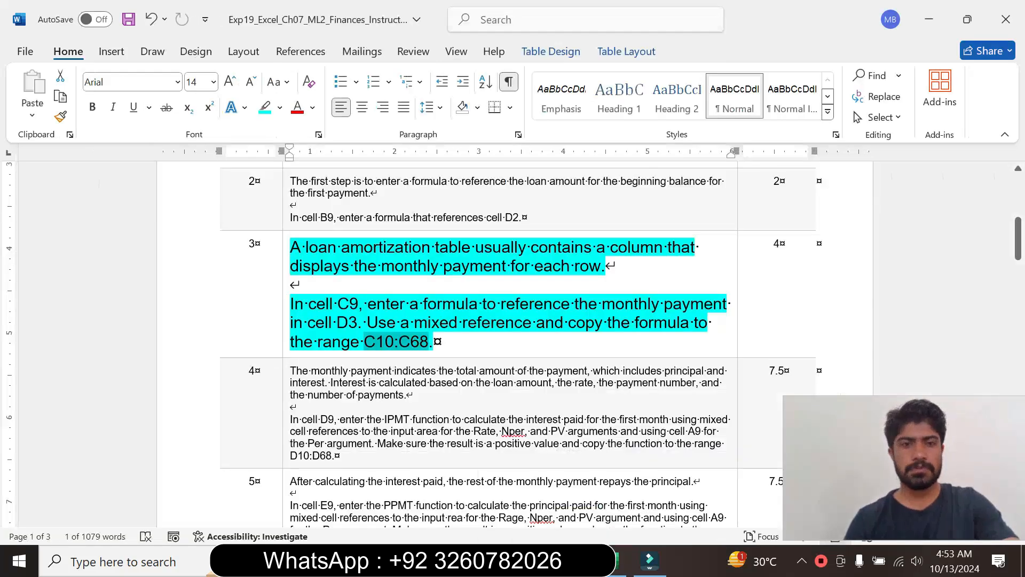
click(285, 326)
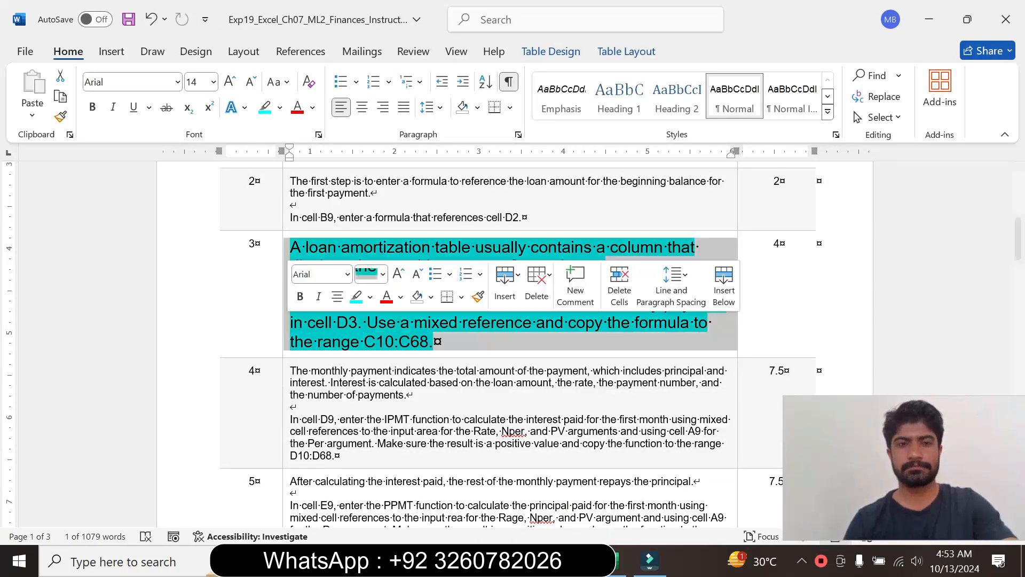
click(382, 274)
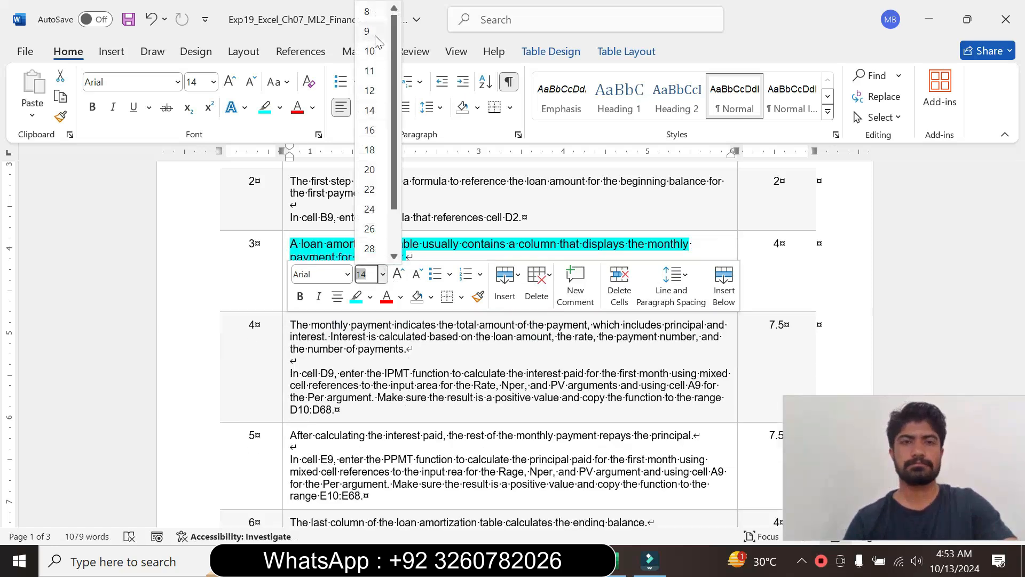
click(373, 25)
click(273, 109)
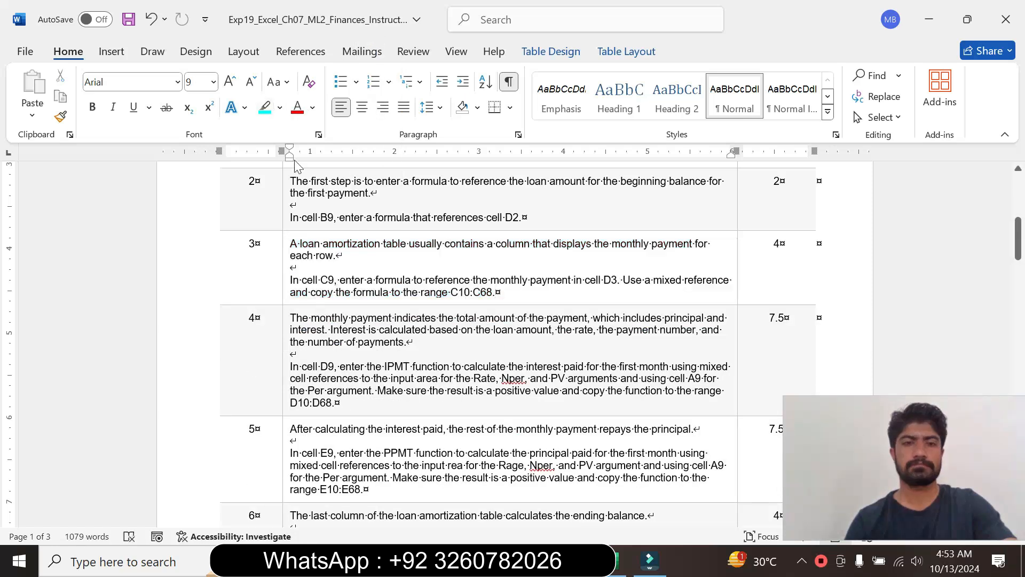
- Set the step 4 instruction text in the table to 12 pt and highlight it in turquoise
drag(1020, 251, 1022, 260)
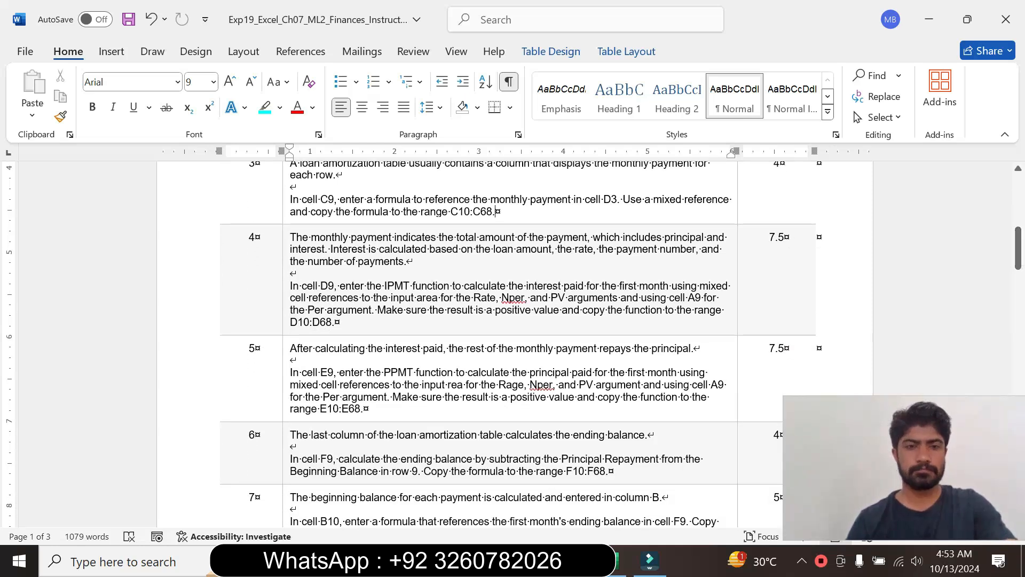
click(284, 304)
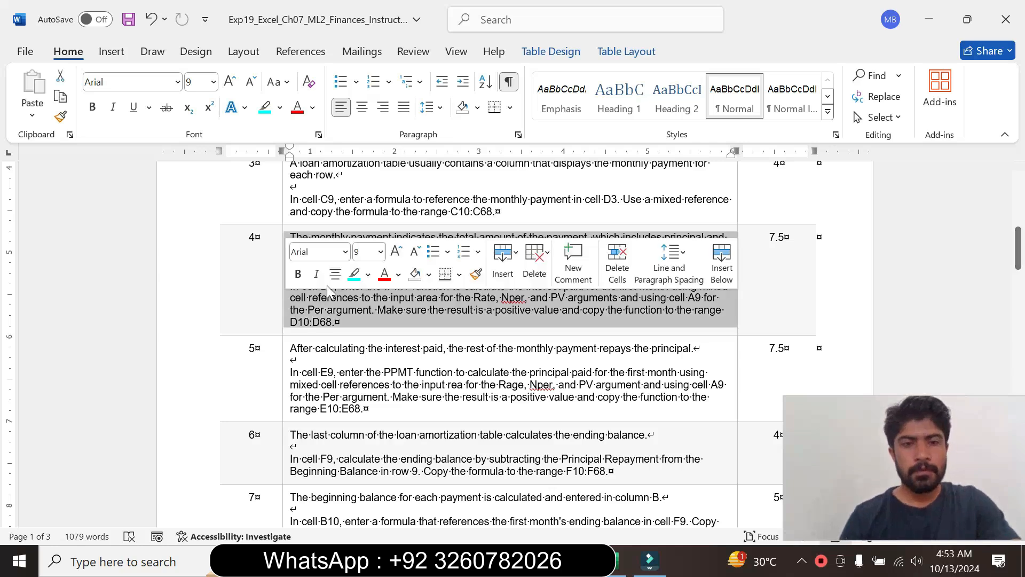
click(380, 252)
click(369, 352)
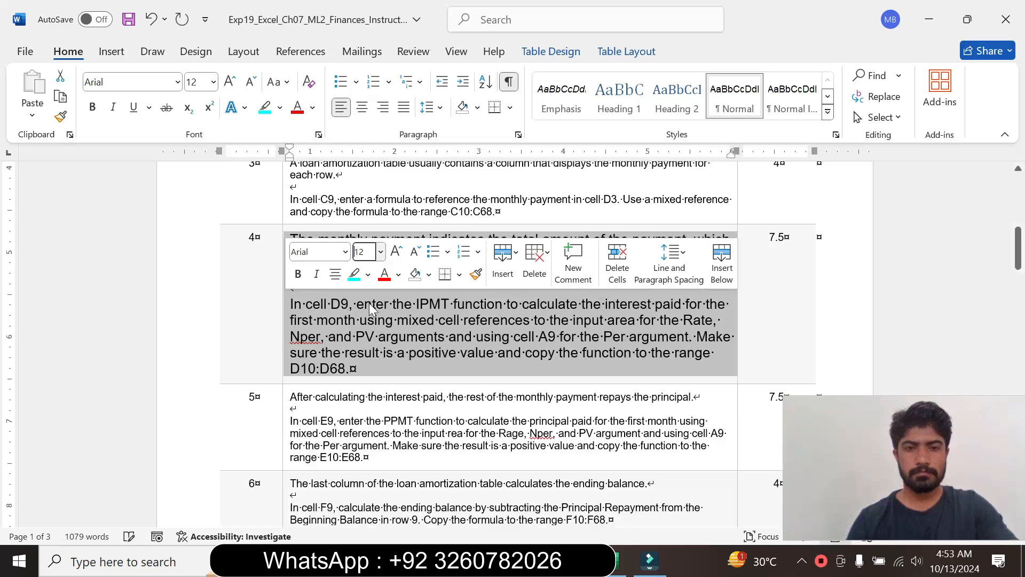
click(355, 274)
click(350, 368)
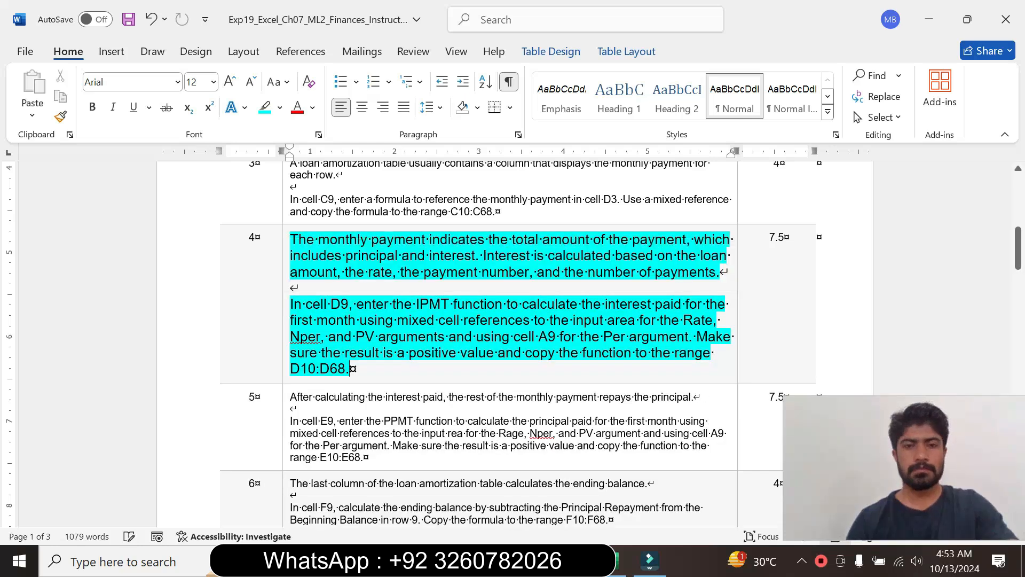
- Read the step 4 instruction in Word about entering the IPMT function in cell D9
drag(290, 304, 353, 369)
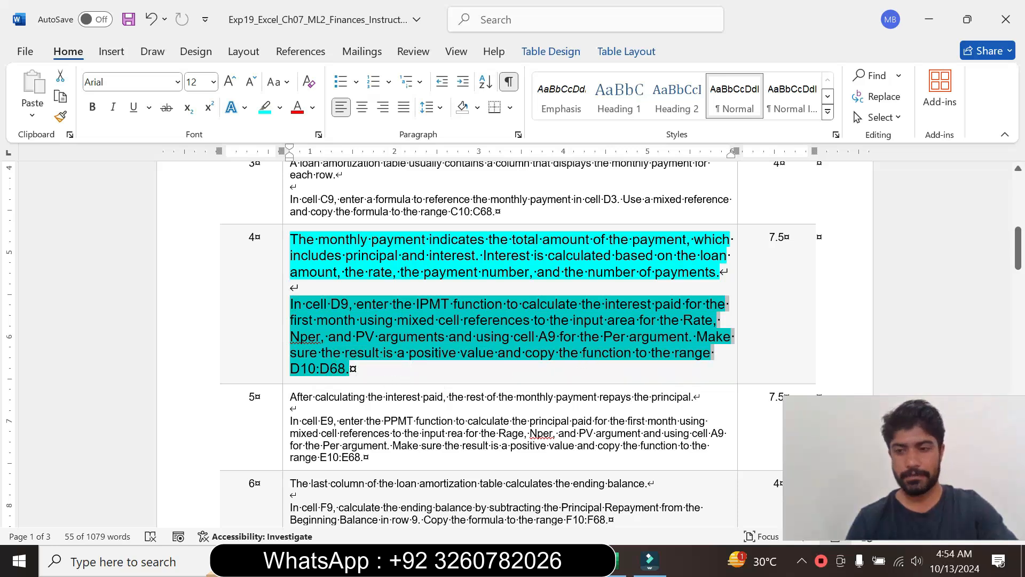
click(346, 309)
drag(327, 305, 533, 320)
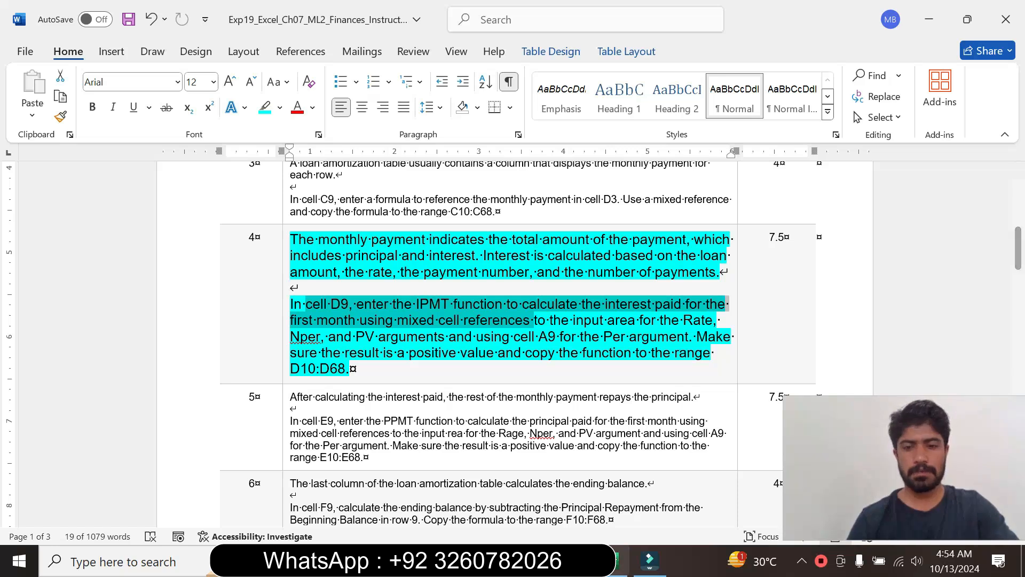
- Switch to Excel, start an IPMT function in cell D9 of the Loan sheet and open its function arguments
click(614, 561)
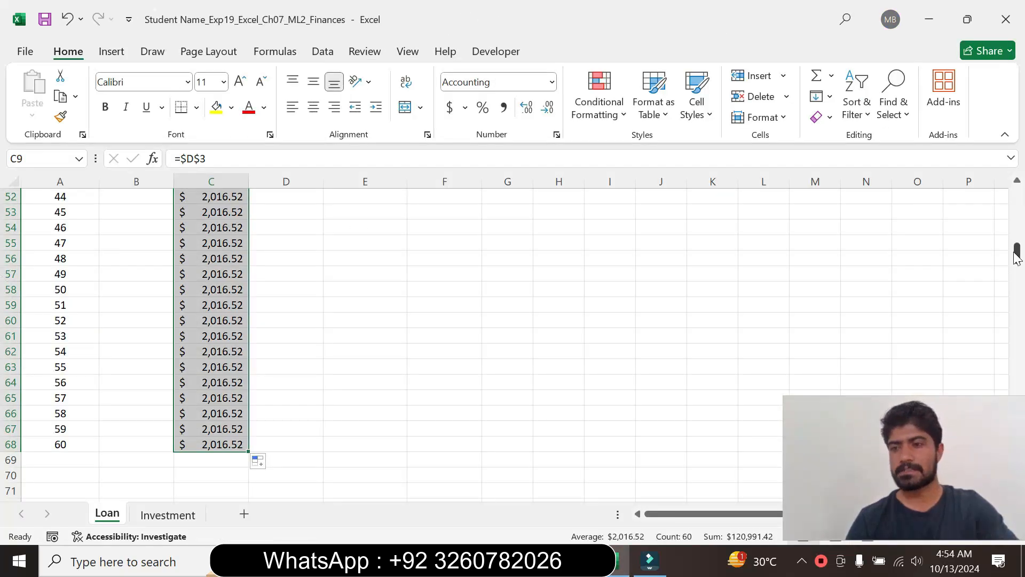
drag(1017, 252, 1017, 198)
click(266, 335)
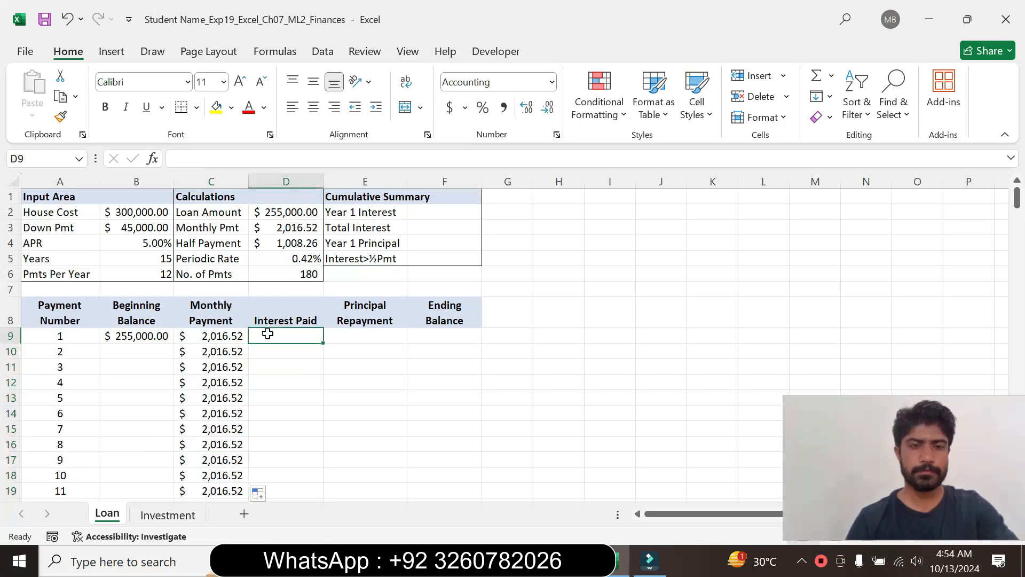
text(=)
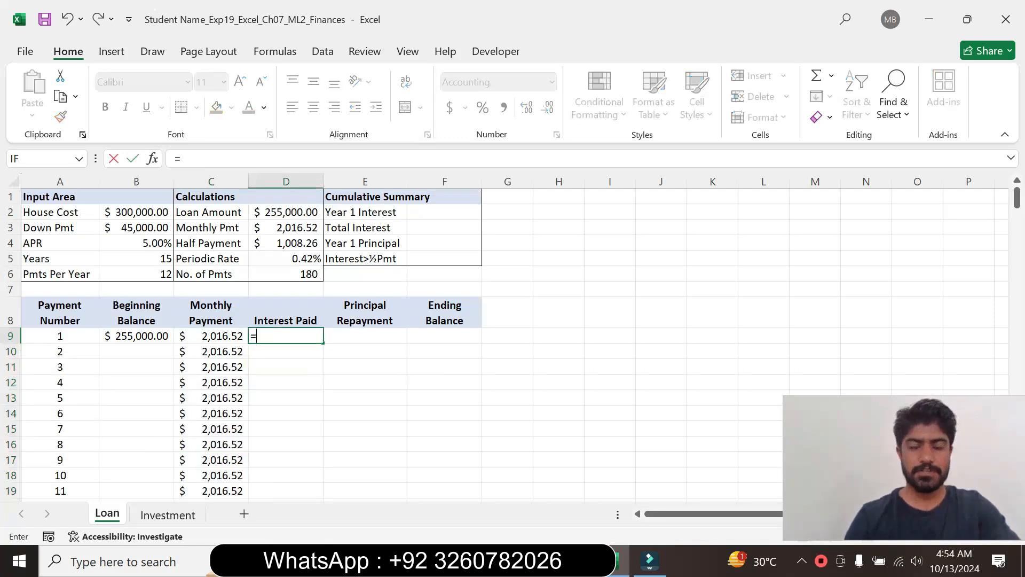
click(584, 561)
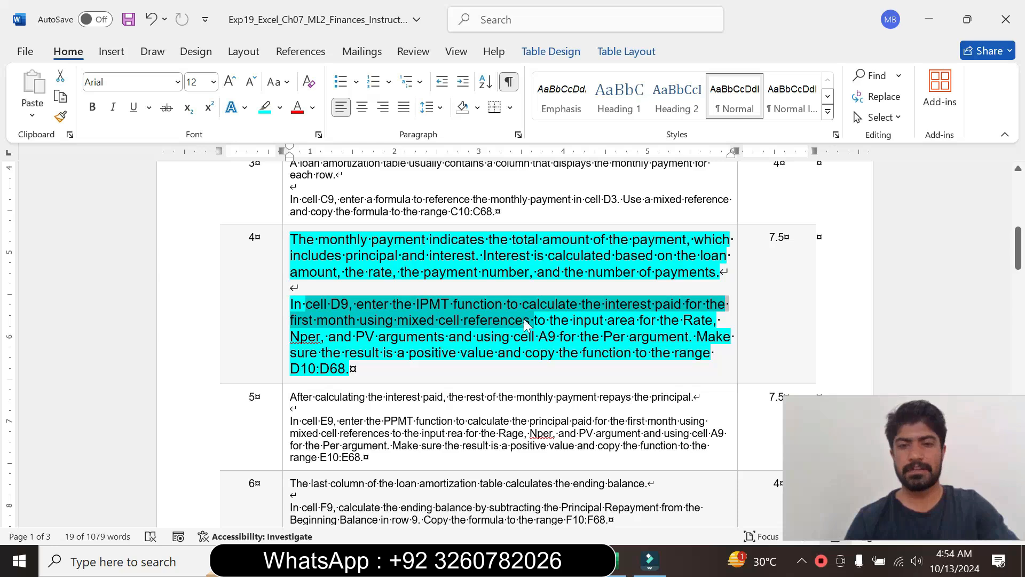
click(615, 566)
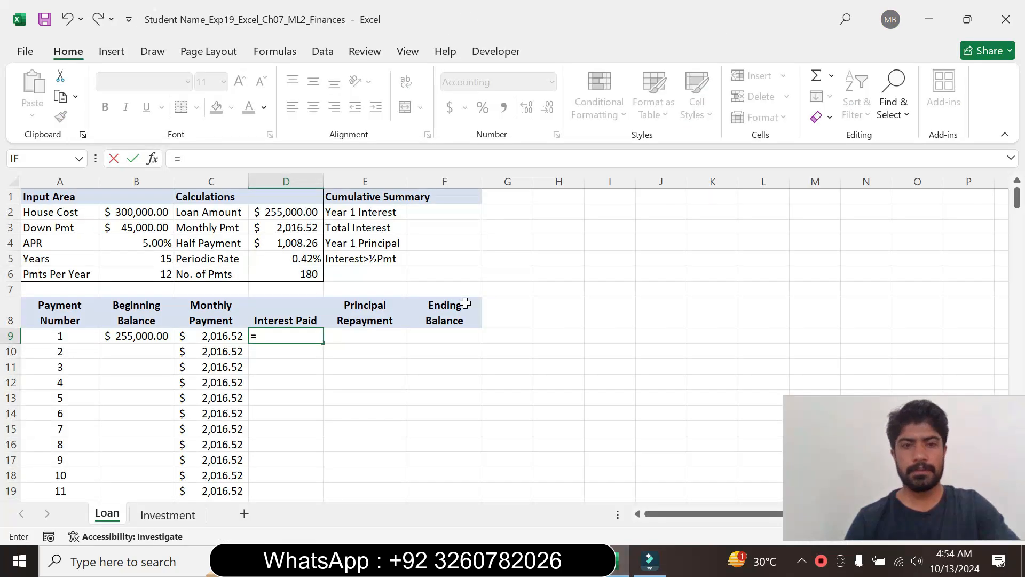
text(i)
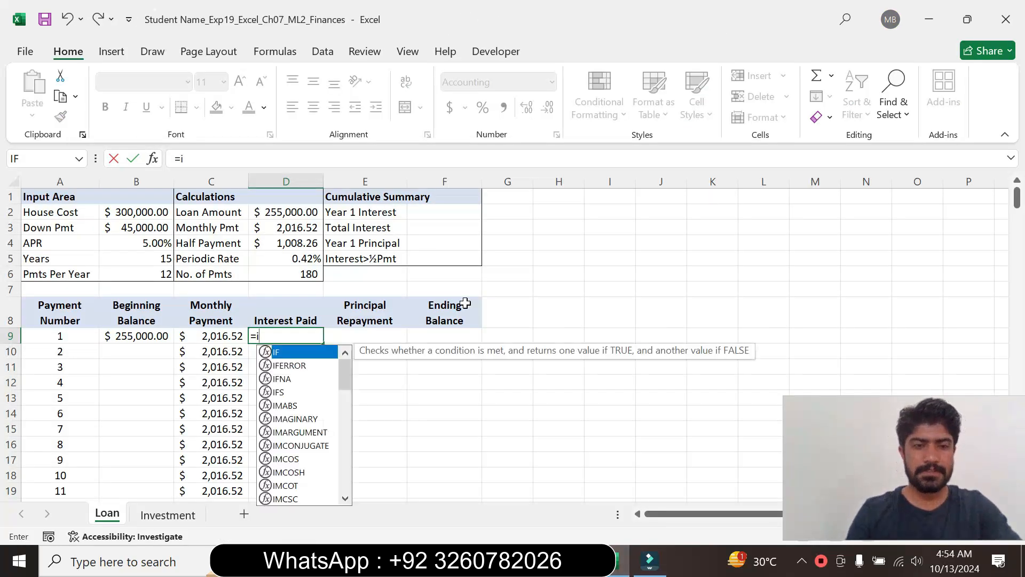
text(p)
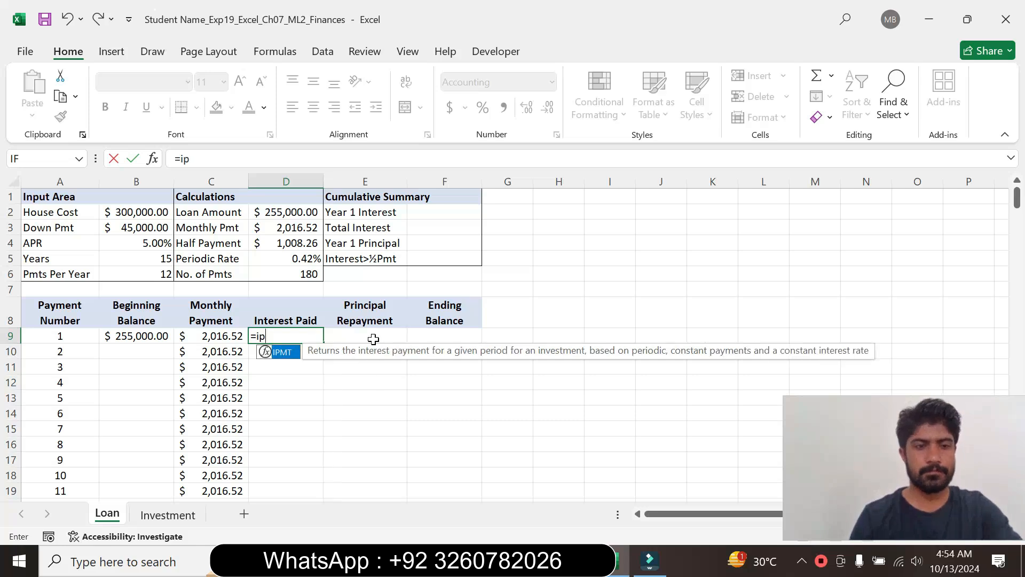
double_click(283, 353)
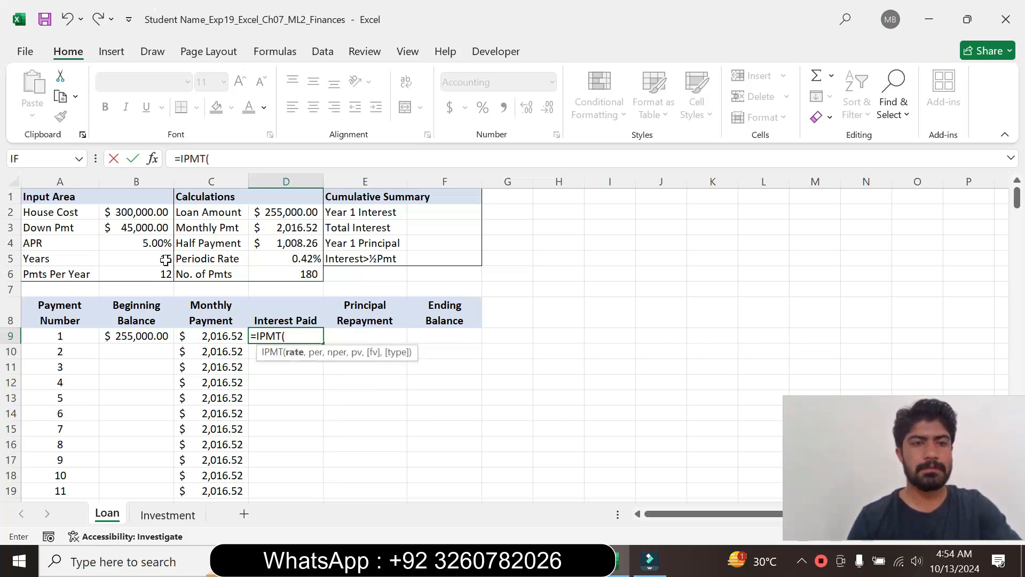
click(154, 160)
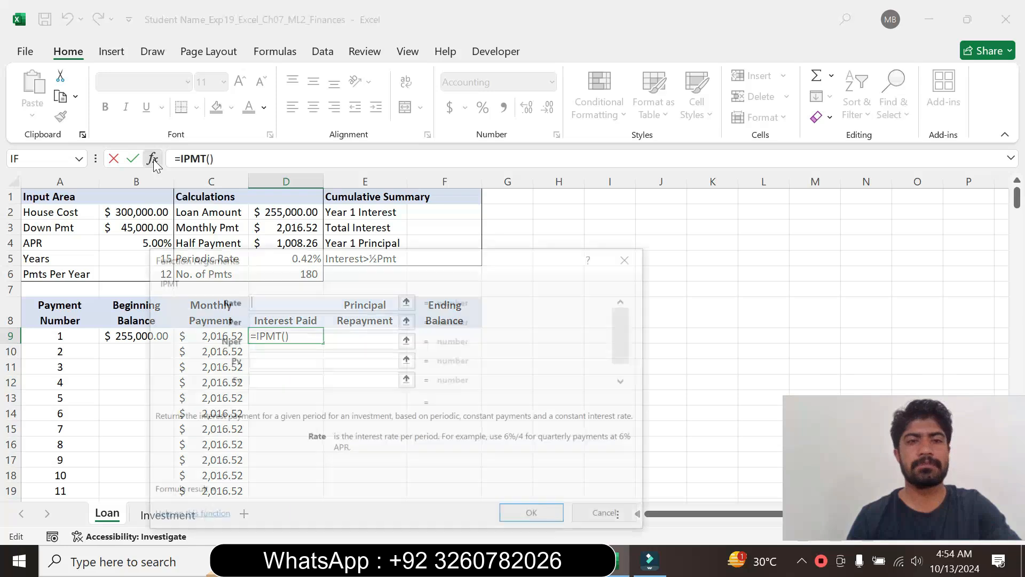
- Recheck the step 4 instruction in Word, return to Excel and set the IPMT Rate argument to $D$5
drag(448, 261, 586, 187)
key(alt+Tab)
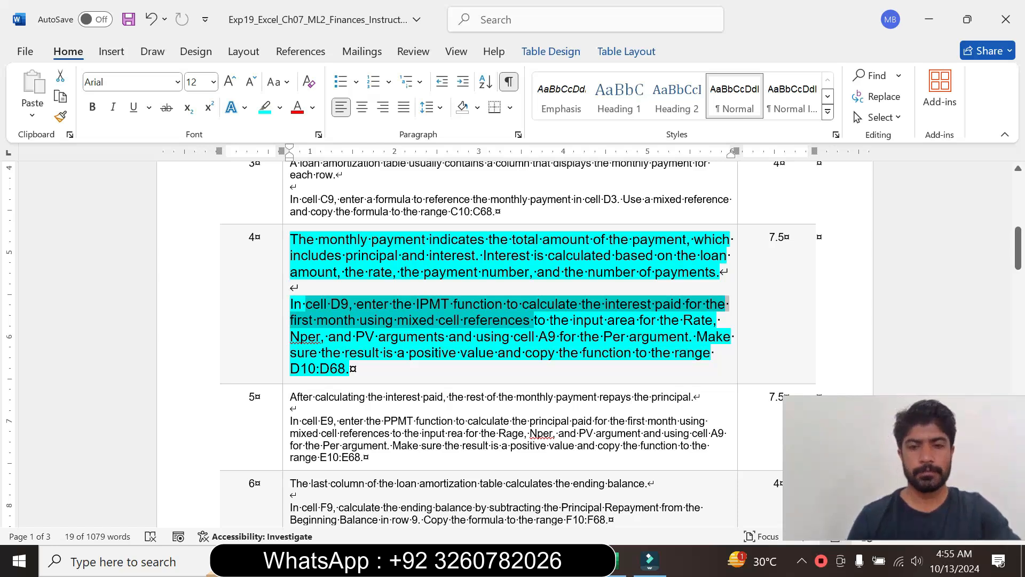
click(614, 561)
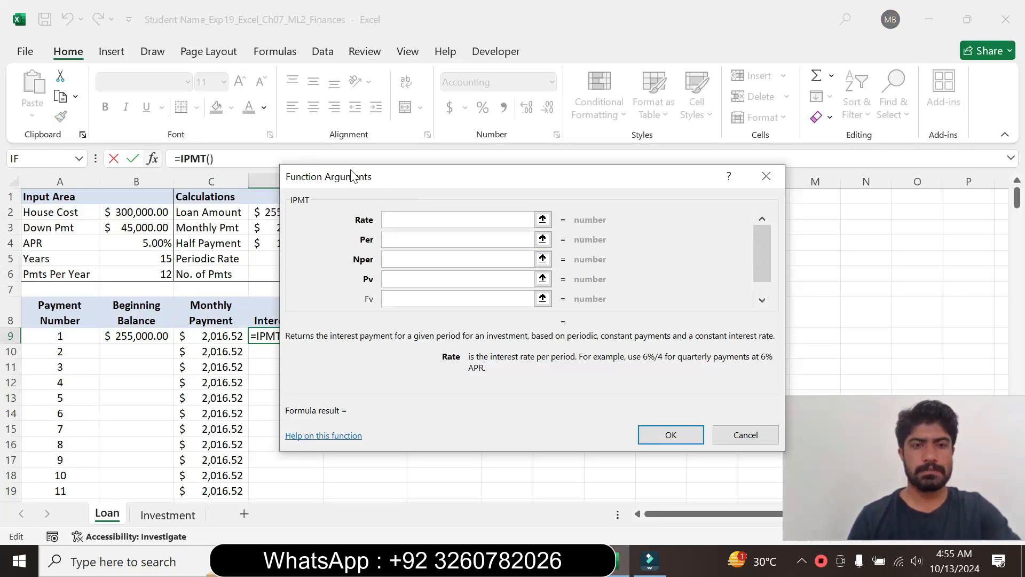
drag(352, 177, 480, 180)
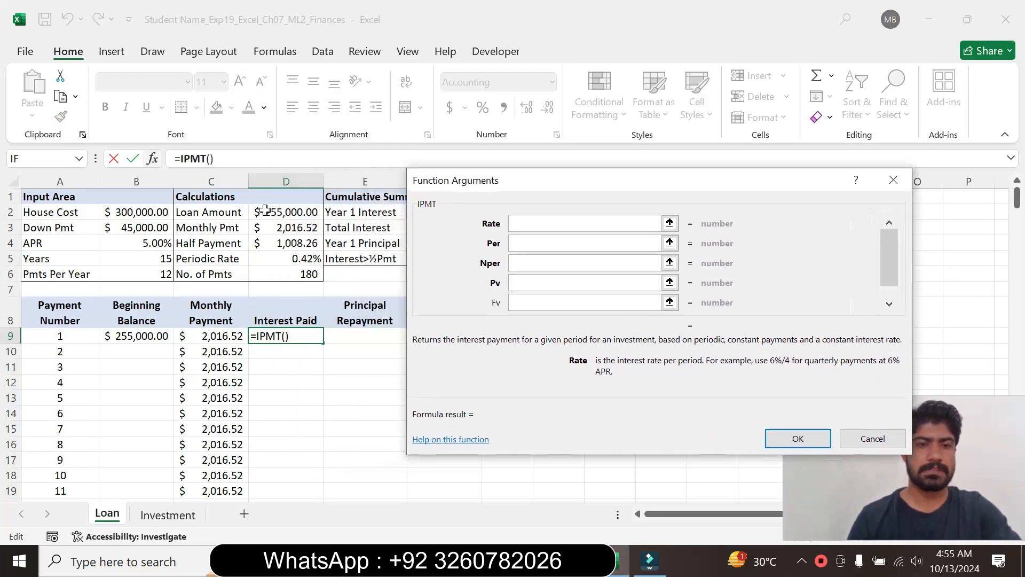
click(288, 246)
click(286, 257)
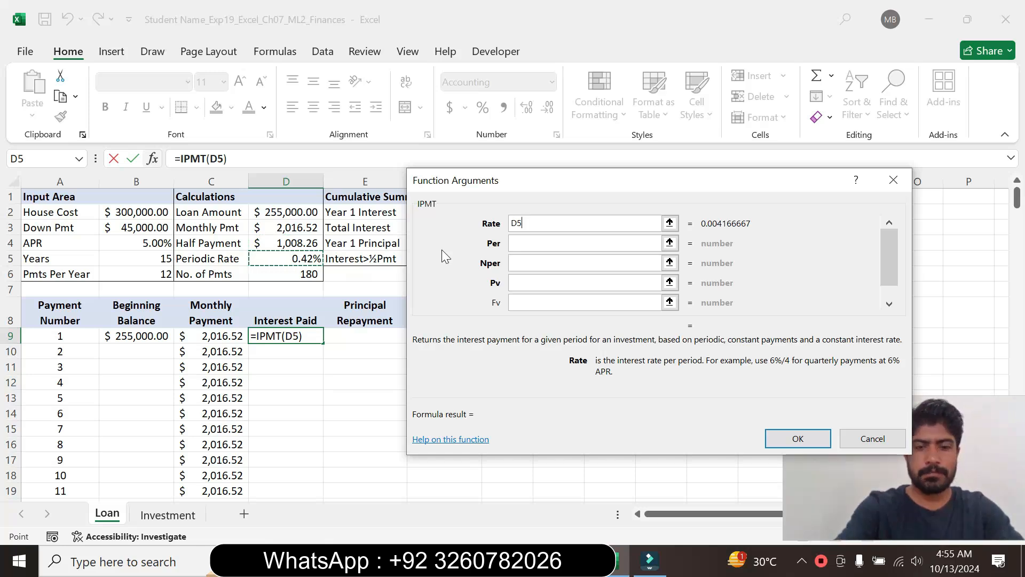
key(F4)
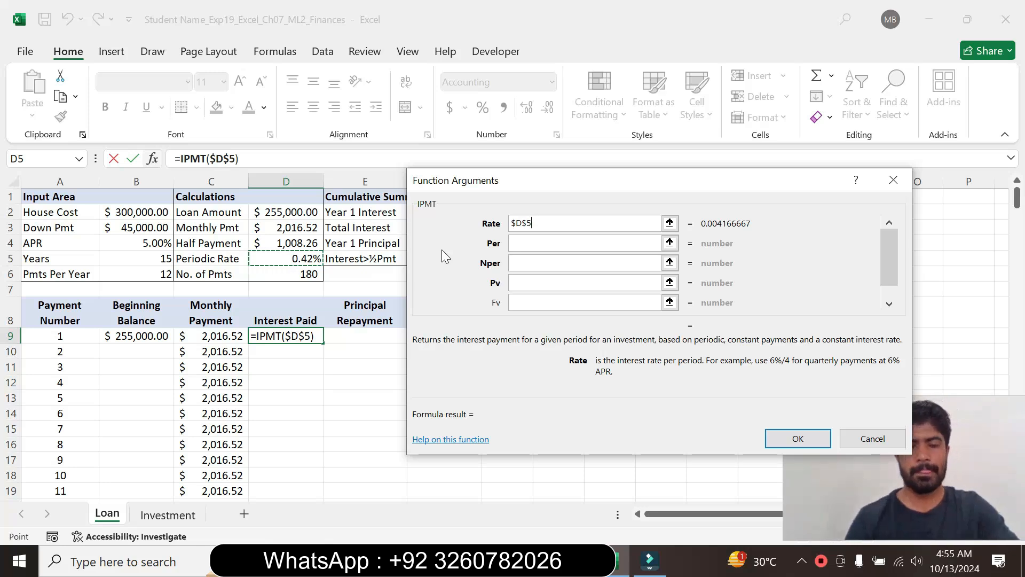
key(Tab)
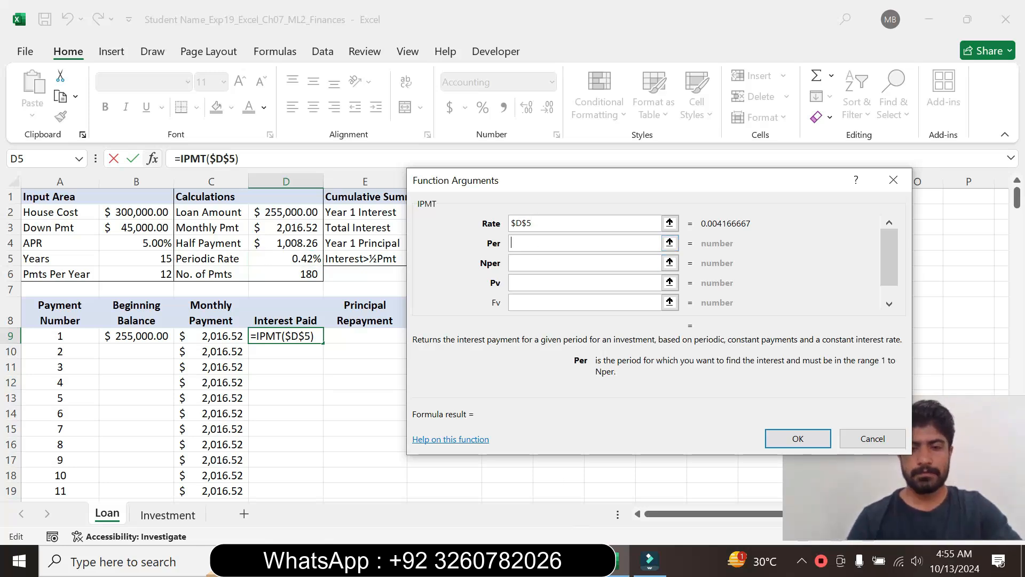
- Check the required arguments in Word, return to Excel and set Per to A9 and Nper to $D$6
key(alt+Tab)
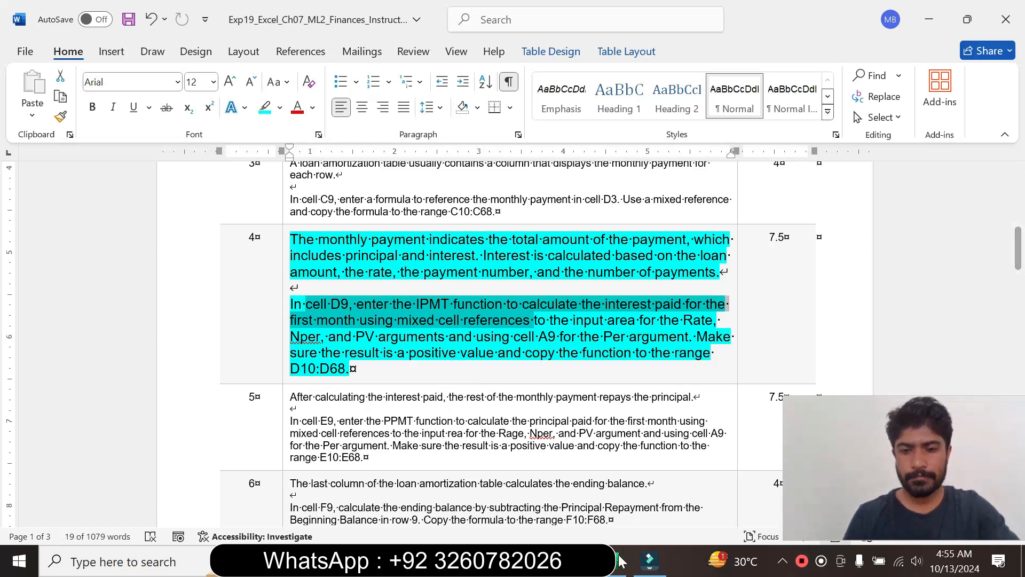
key(alt+Tab)
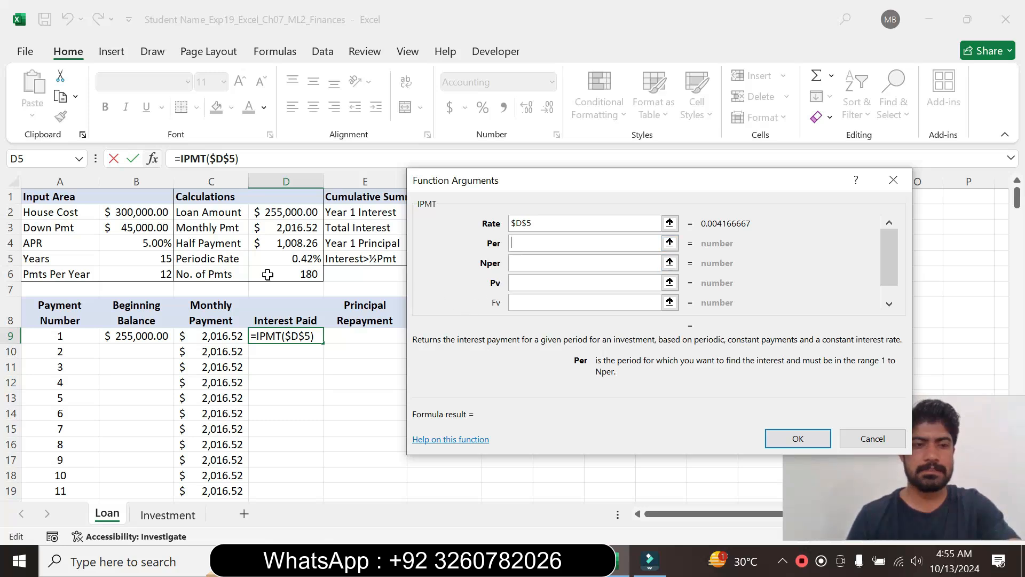
click(50, 335)
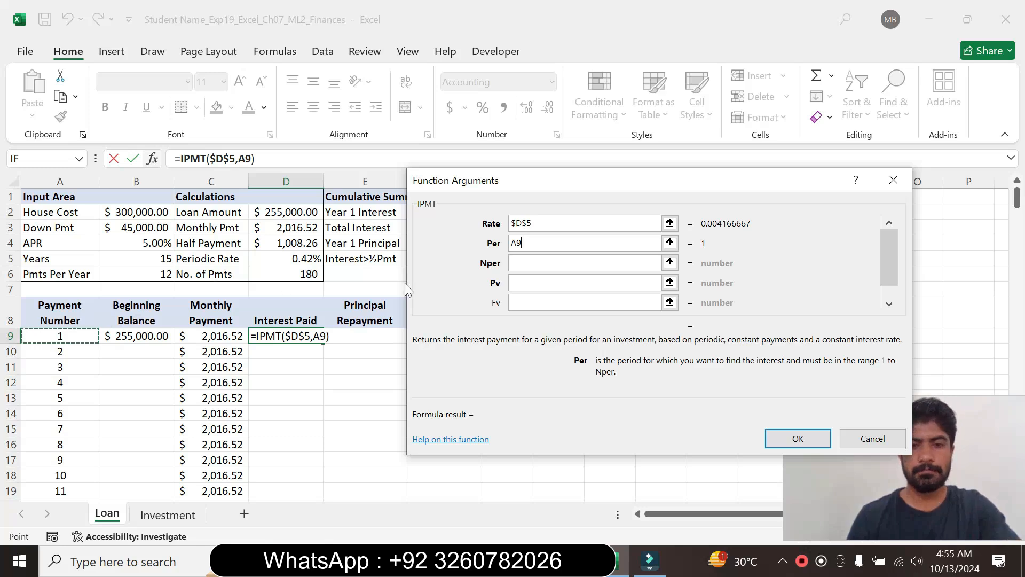
click(577, 262)
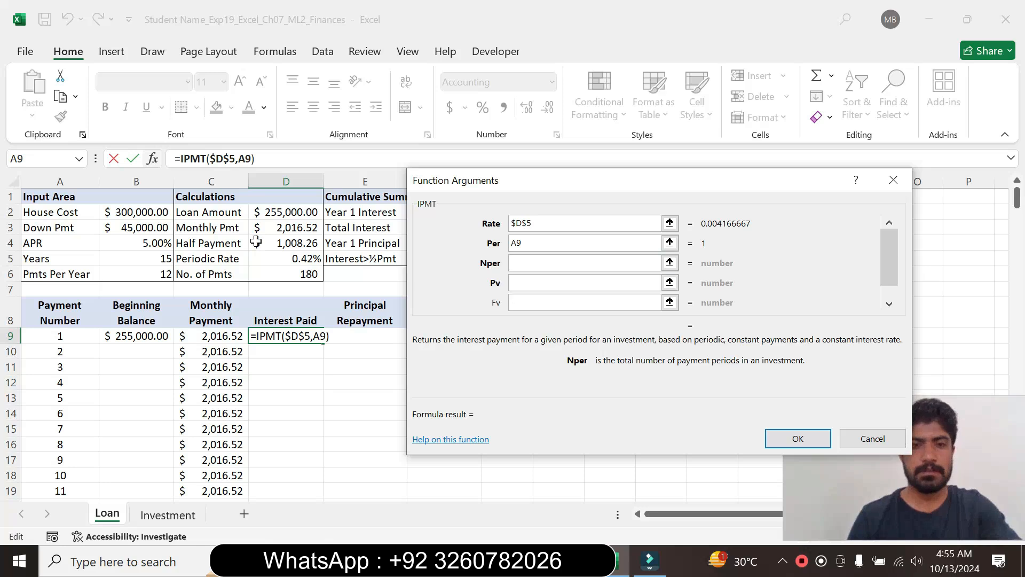
click(267, 275)
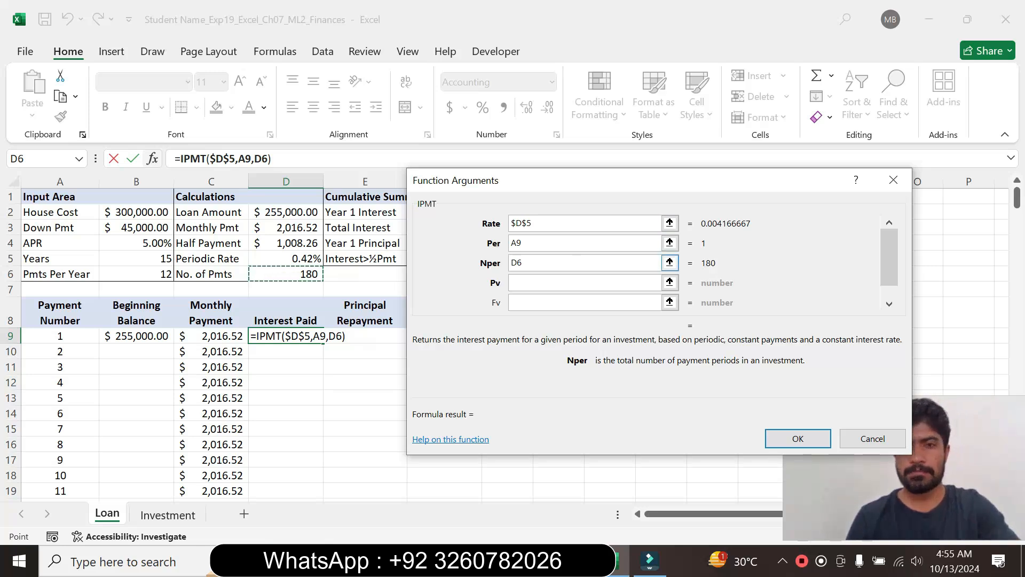
drag(584, 182, 578, 154)
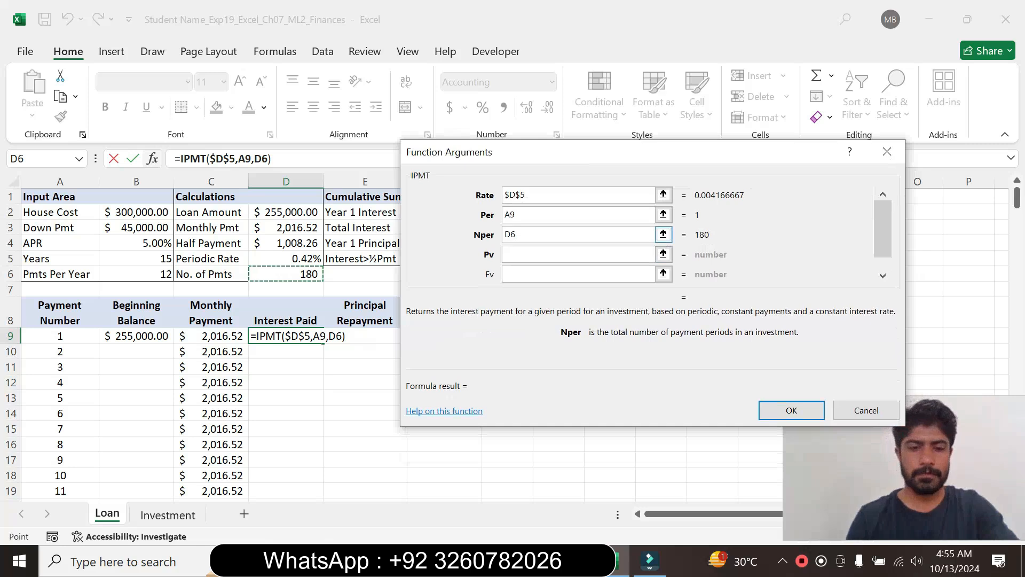
key(F4)
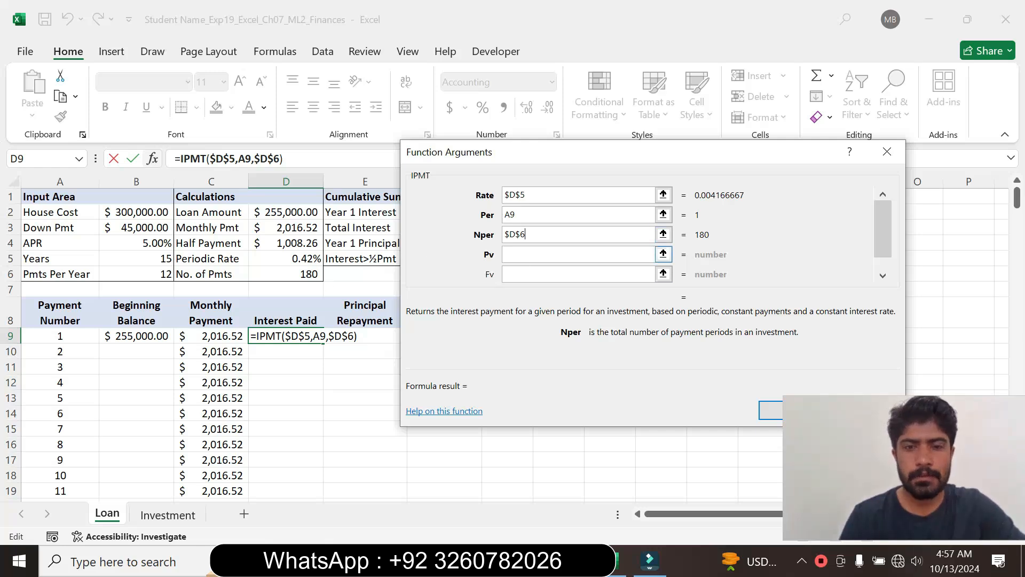
- Consult the Word instructions again, set Pv to -$D$2 in Excel and complete the IPMT function in D9
click(579, 254)
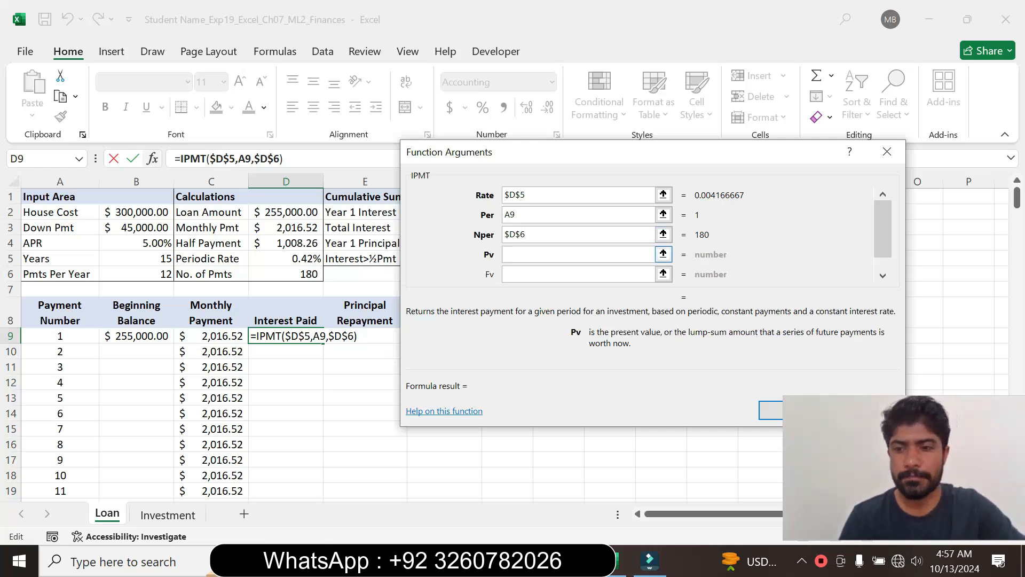
click(582, 561)
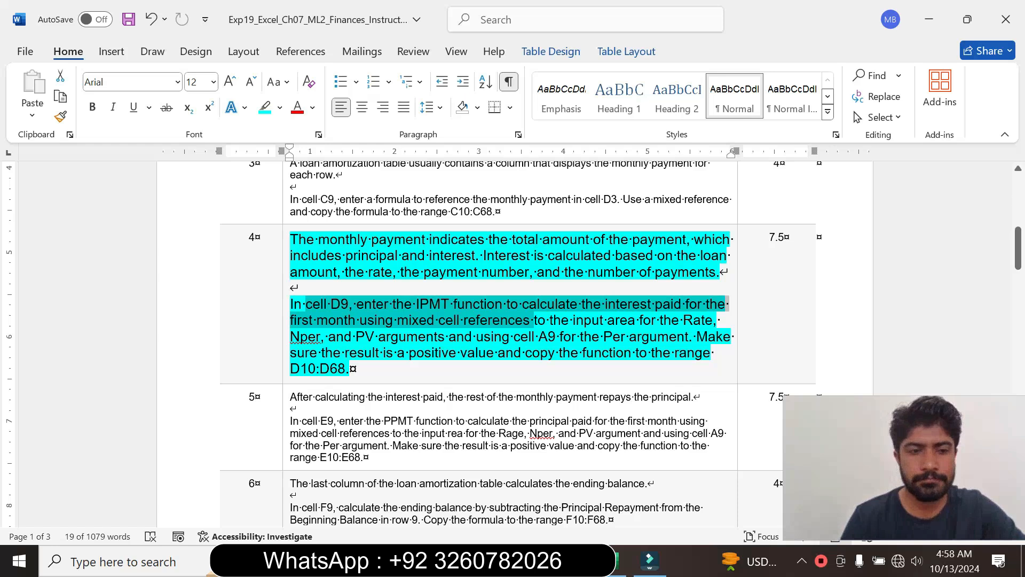
click(619, 560)
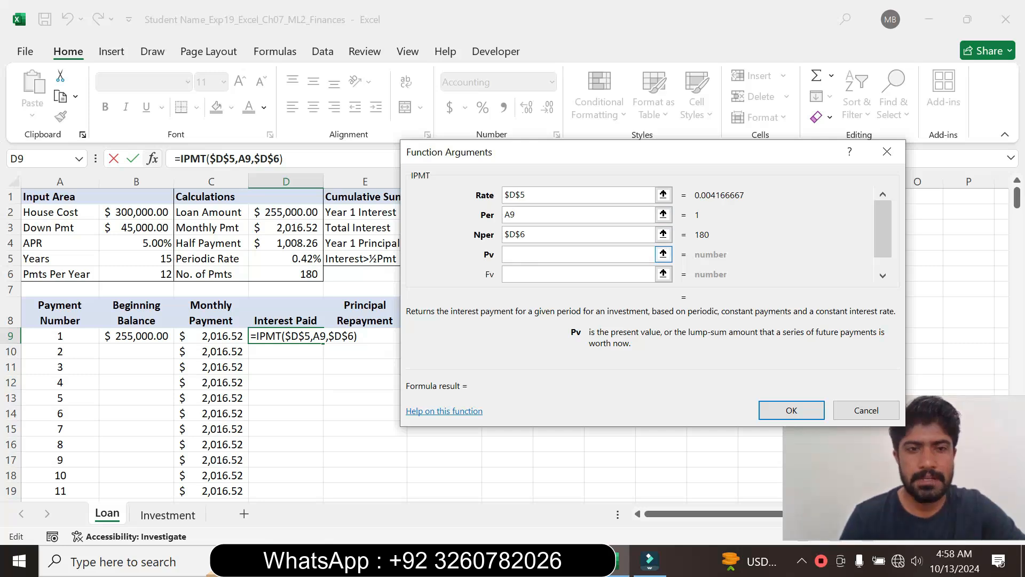
text(-)
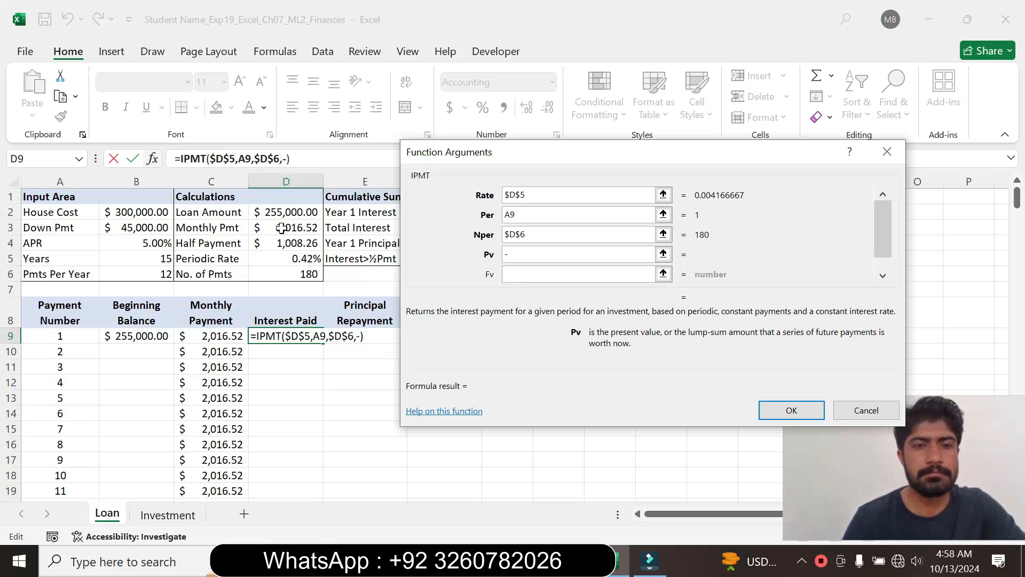
click(282, 228)
click(282, 212)
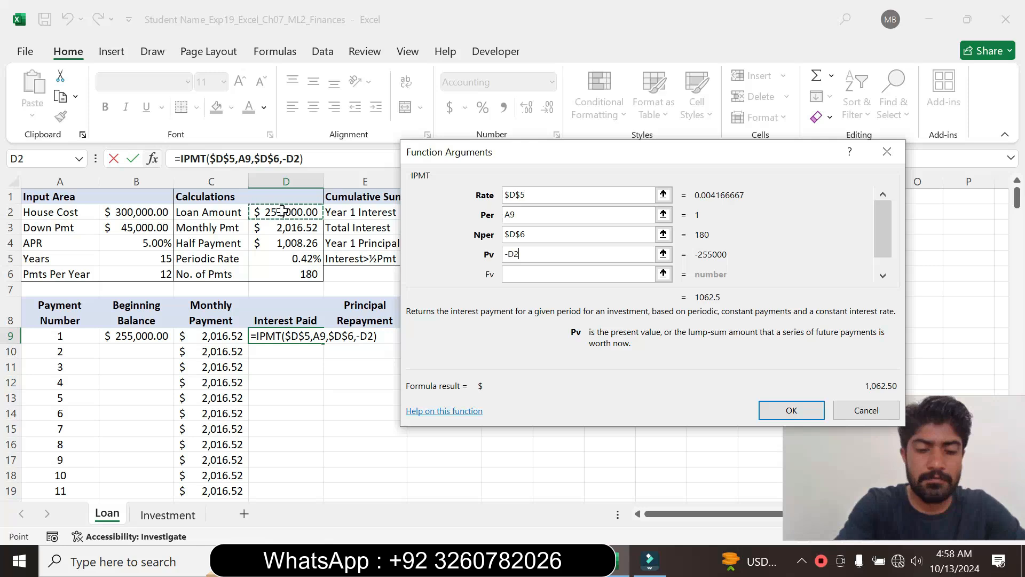
key(F4)
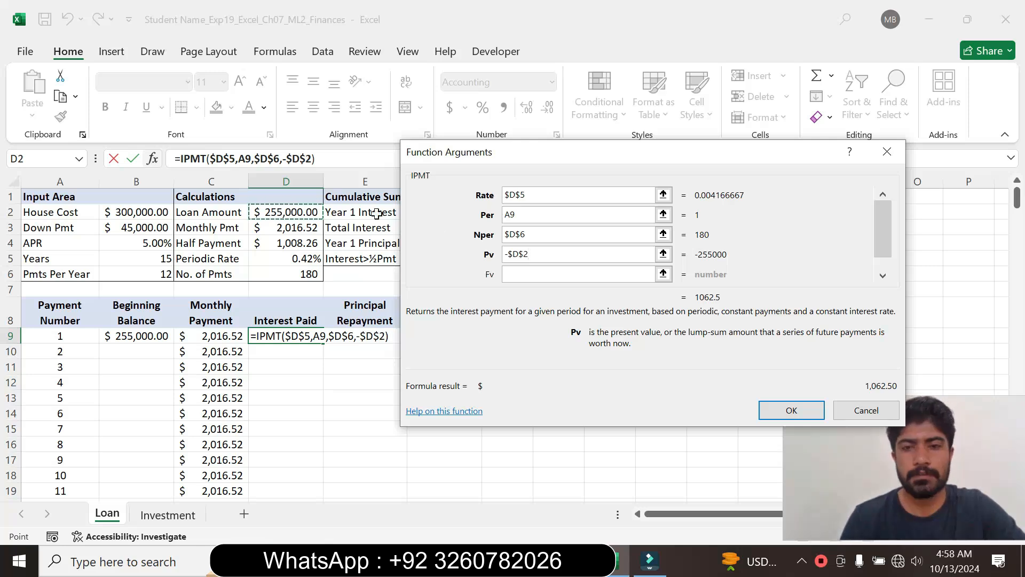
click(788, 409)
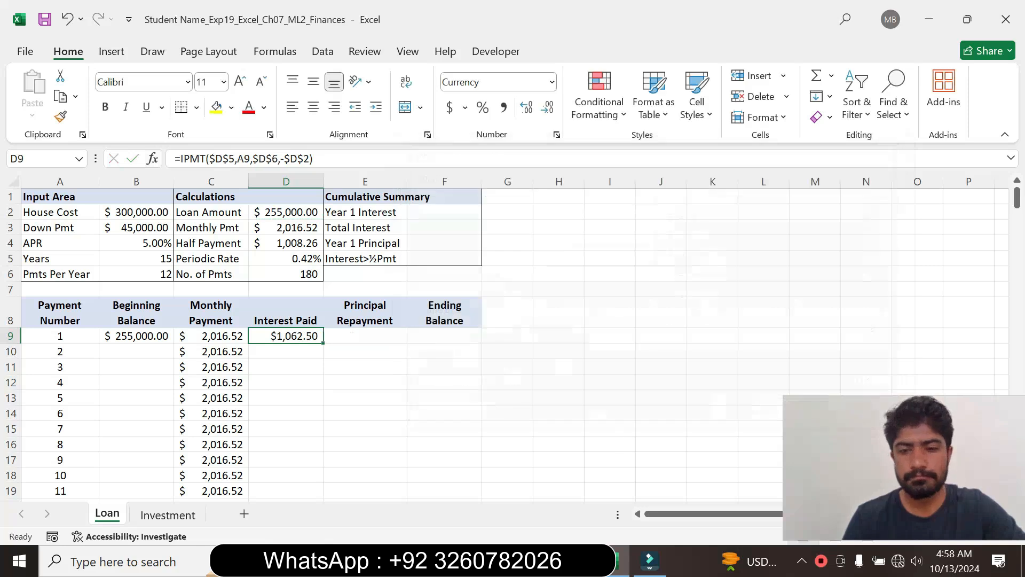
- Check the target range in the Word instructions, switch back to Excel and copy the D9 formula to D10:D68
mouse_move(570, 561)
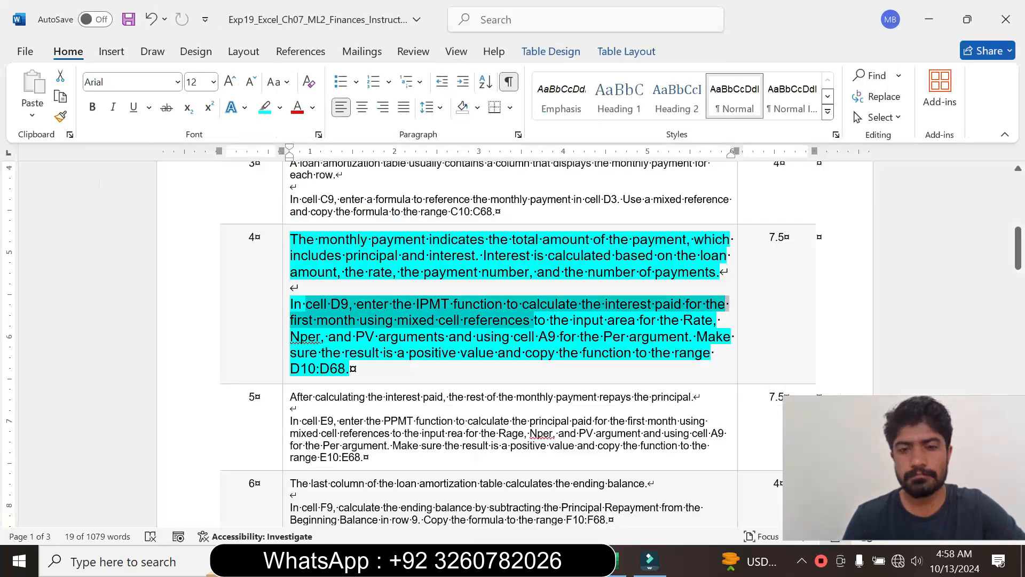
click(581, 487)
click(503, 353)
drag(503, 353, 353, 369)
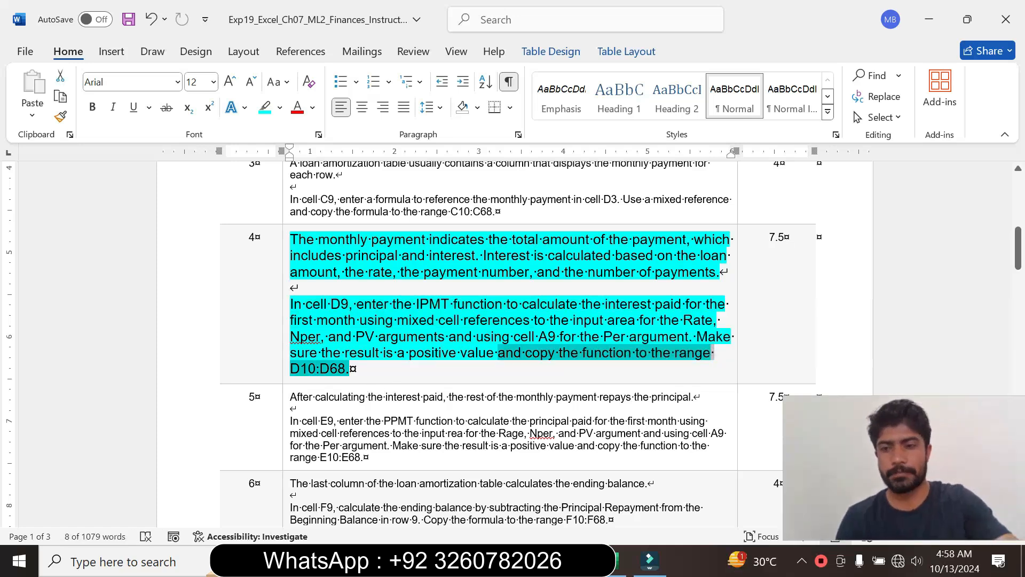
click(619, 561)
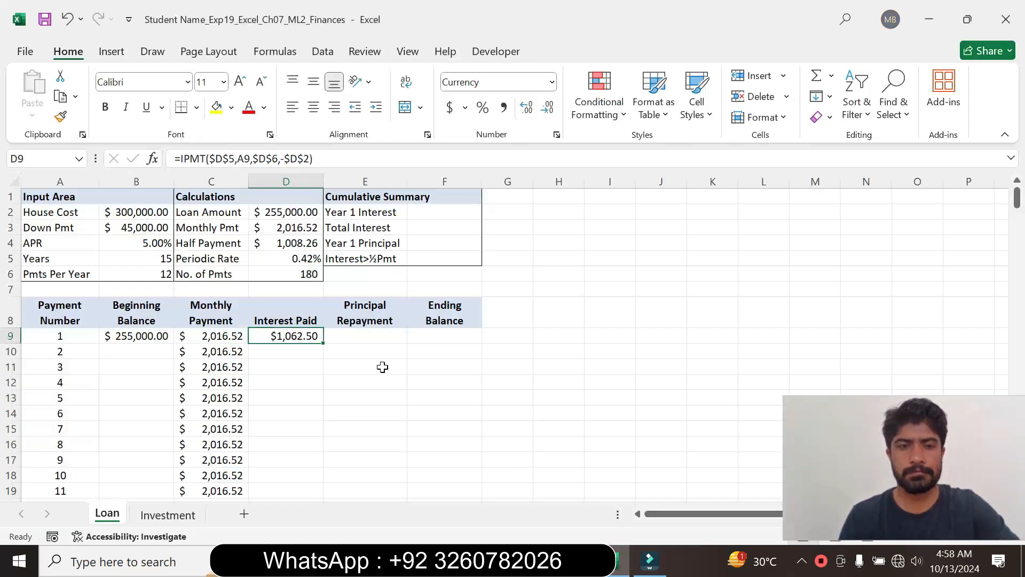
drag(323, 343, 304, 470)
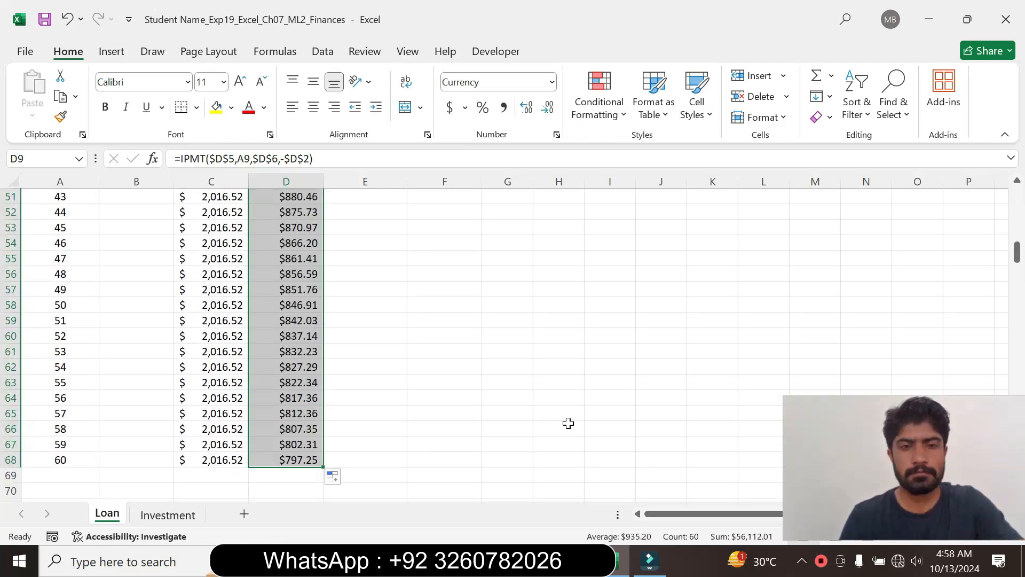
- Switch to the Word instructions and restore the step 4 text to font size 9 with no highlight color
click(578, 560)
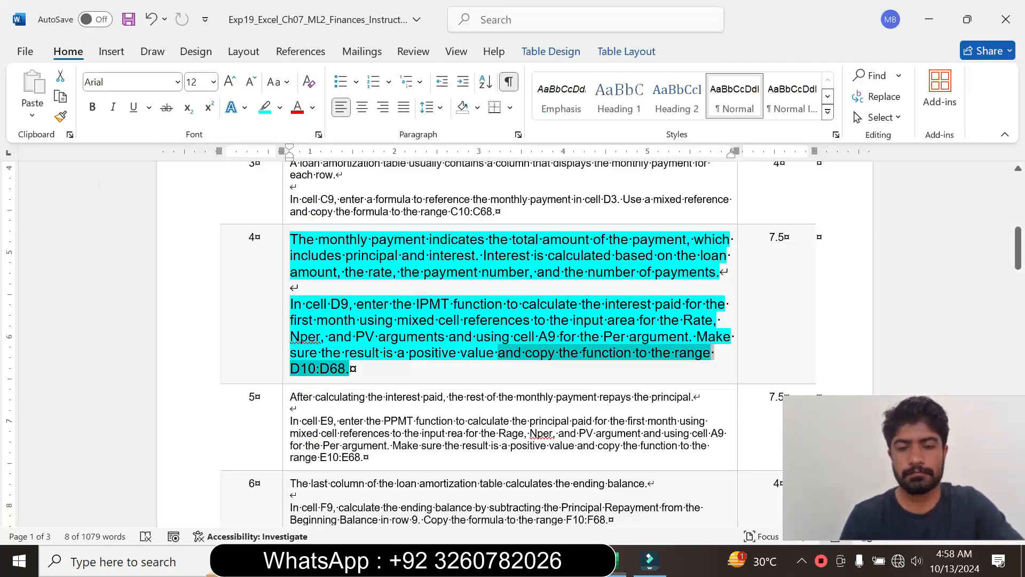
click(285, 373)
click(384, 320)
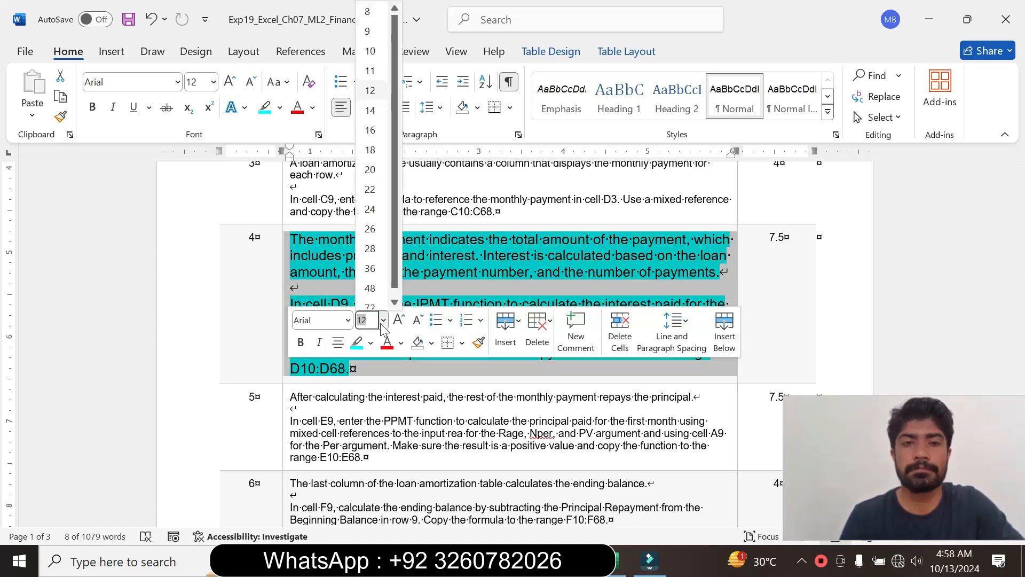
click(371, 40)
click(280, 108)
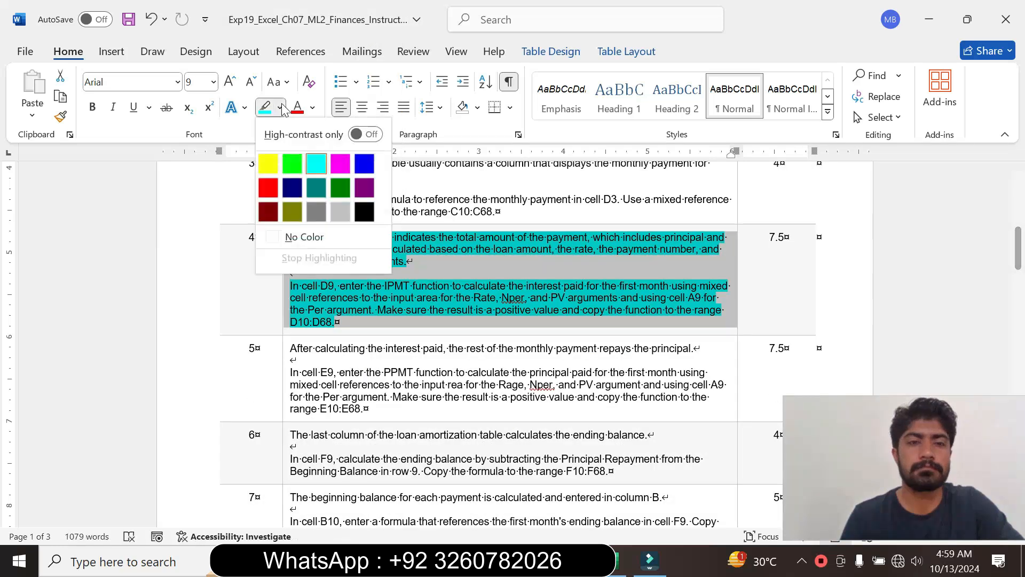
click(292, 237)
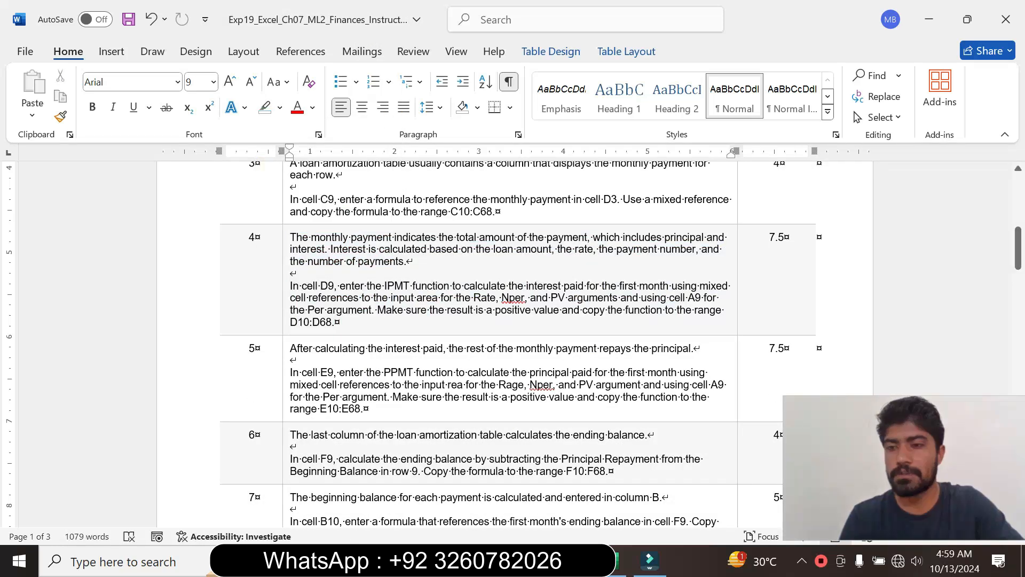
- Enlarge the step 5 instruction text to font size 14 and highlight it in turquoise
drag(1020, 254, 1020, 262)
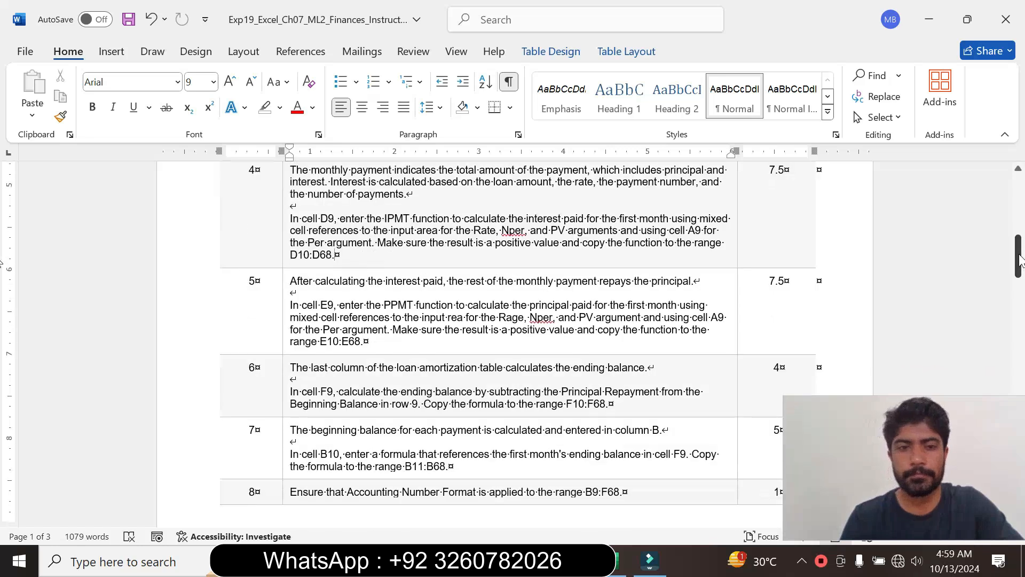
click(285, 304)
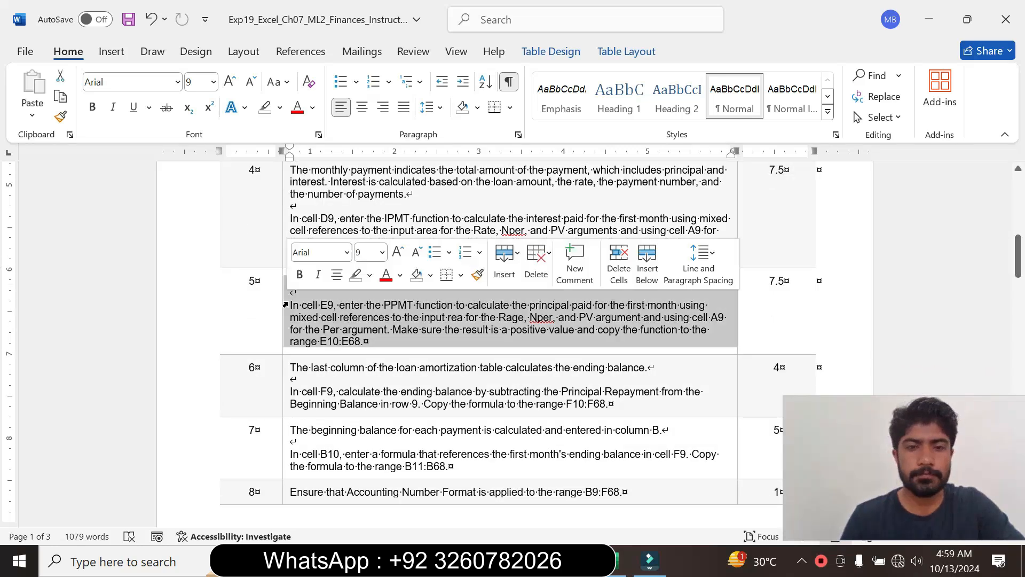
click(382, 252)
click(369, 372)
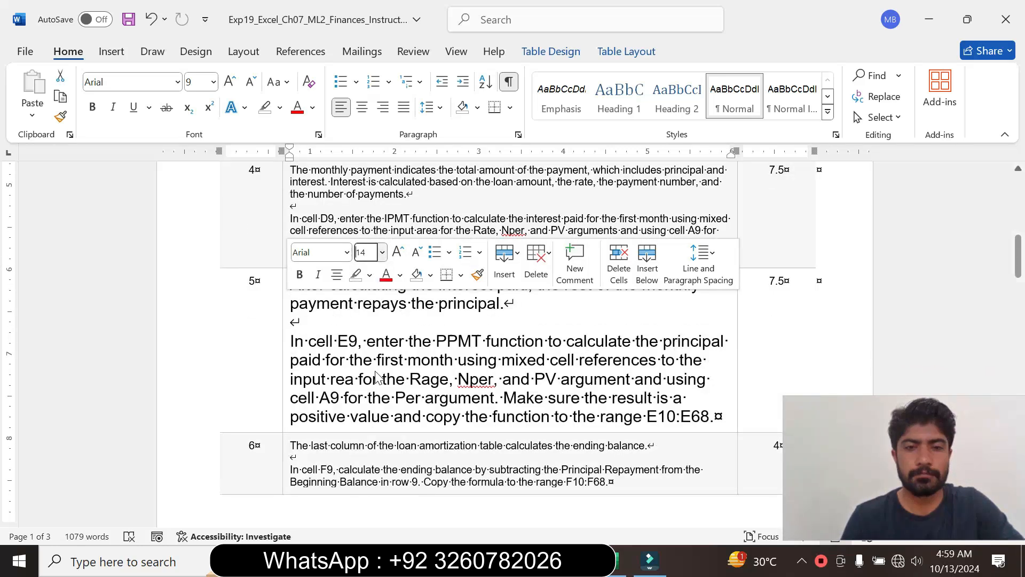
click(369, 274)
click(408, 331)
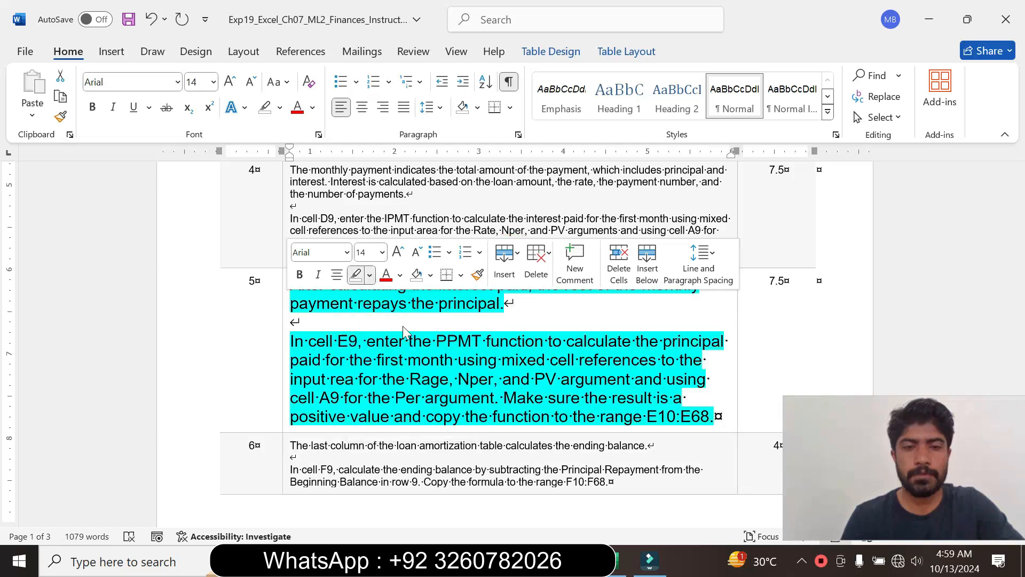
- Read the step 5 PPMT instruction, marking its opening text, then switch to Excel and select cell E9
click(308, 341)
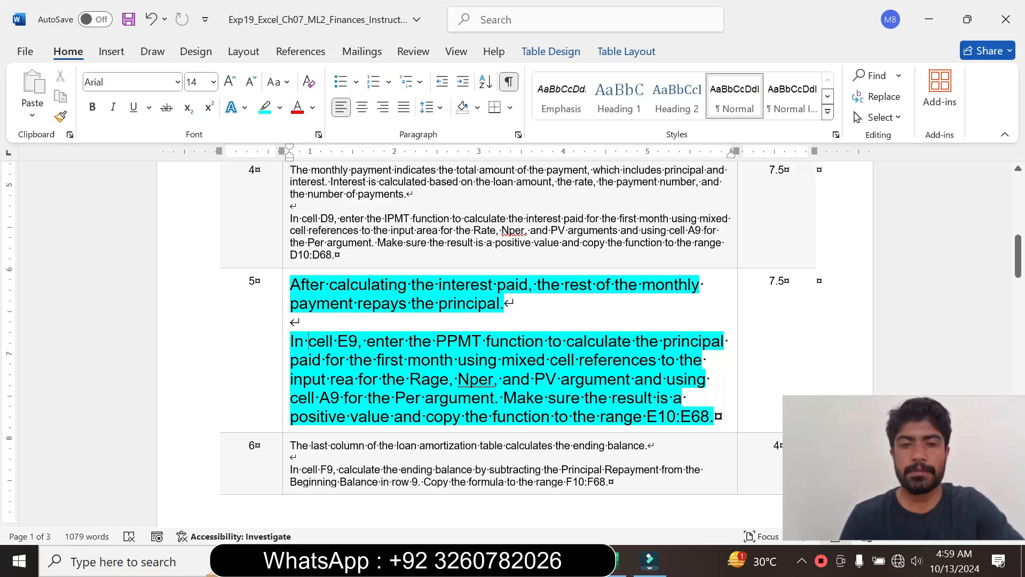
drag(308, 341, 495, 398)
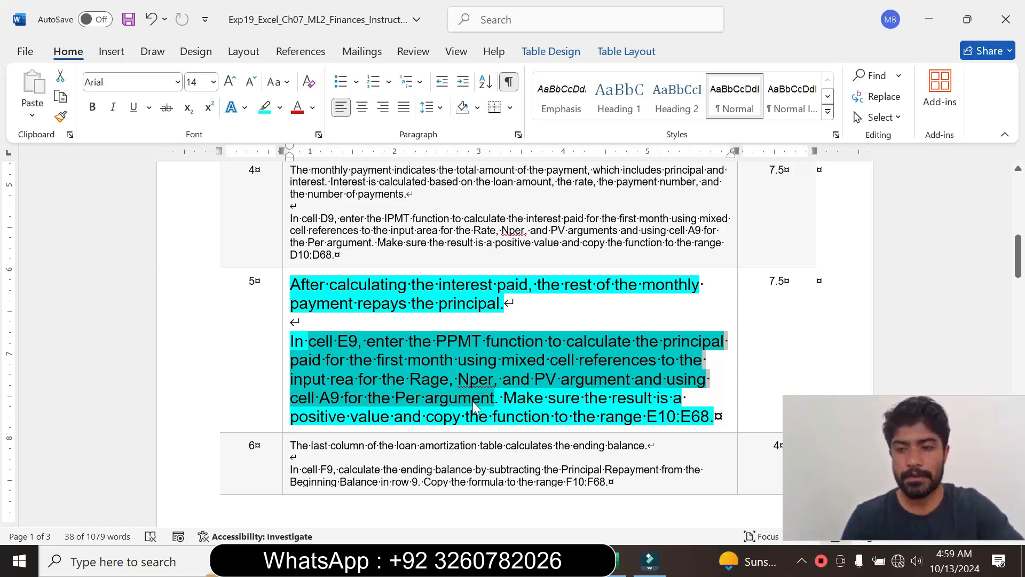
click(391, 359)
drag(333, 342, 500, 359)
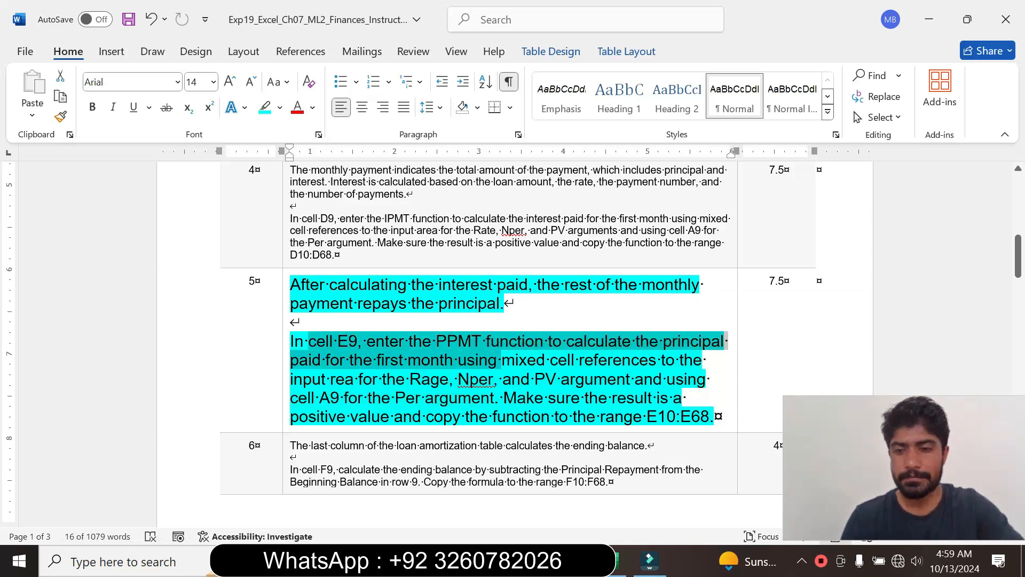
key(alt+Tab)
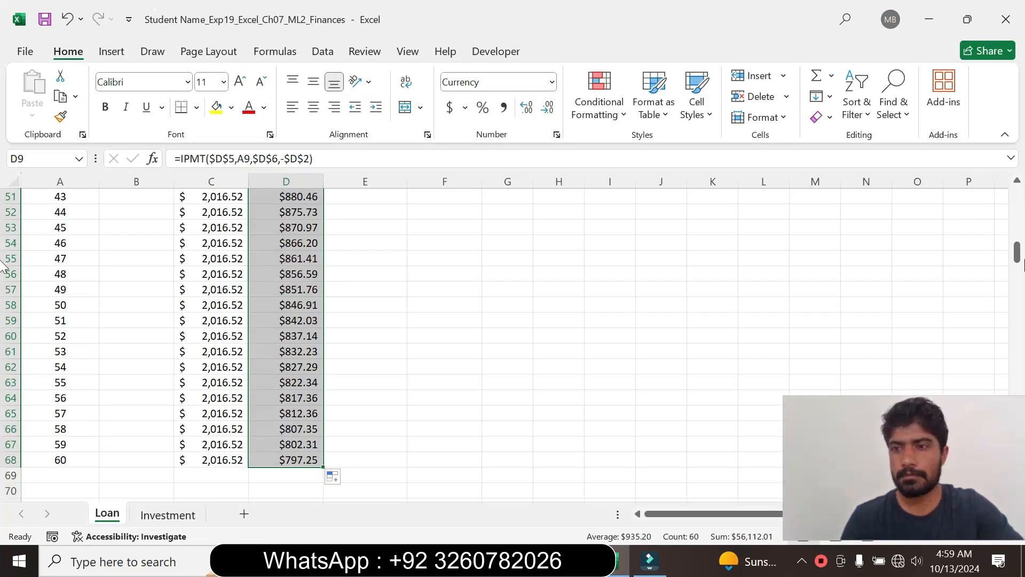
scroll(1004, 256, up, 17)
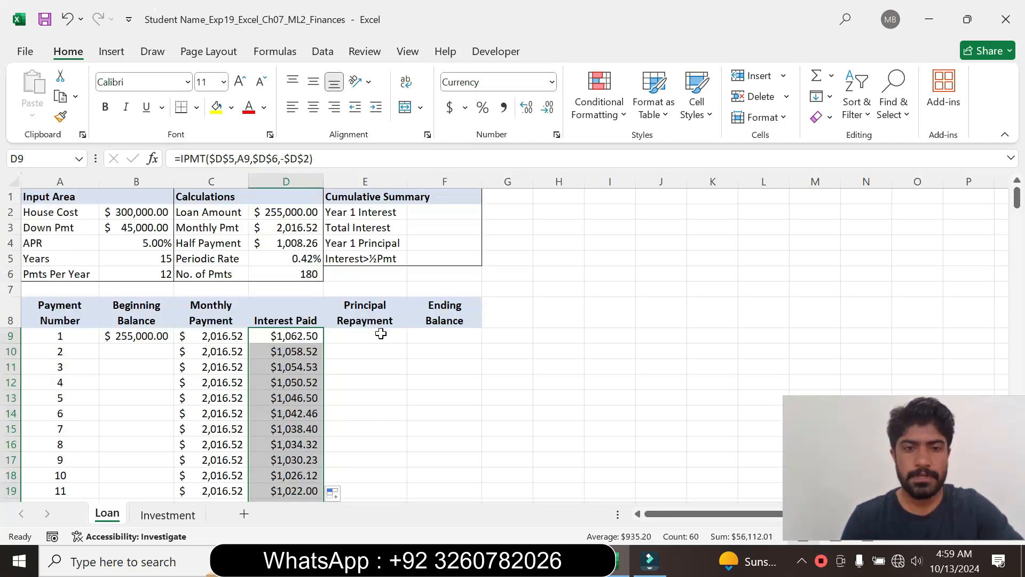
click(381, 335)
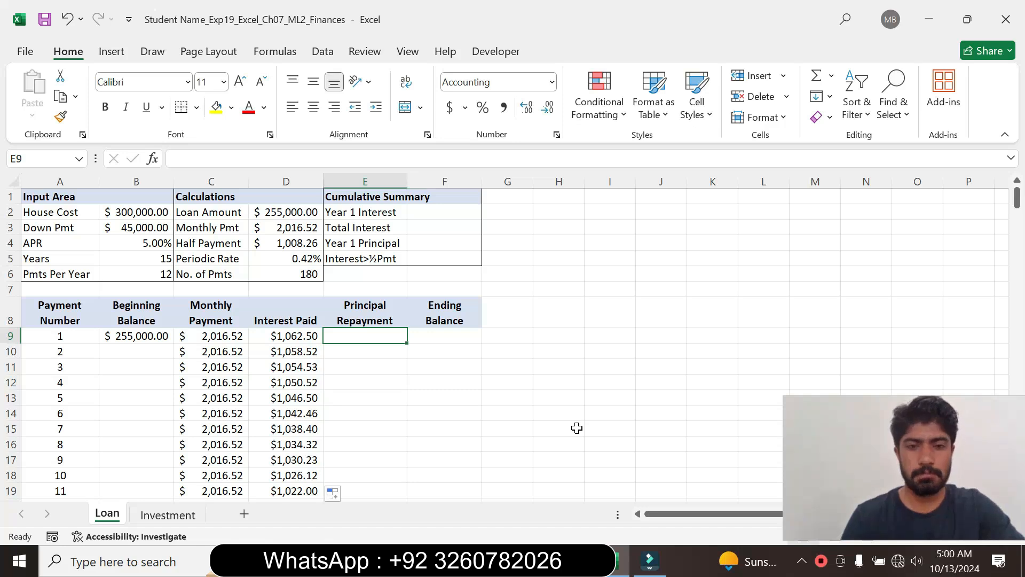
- Recheck in Word which cell step 5 requires for the Per argument and return to Excel
click(584, 561)
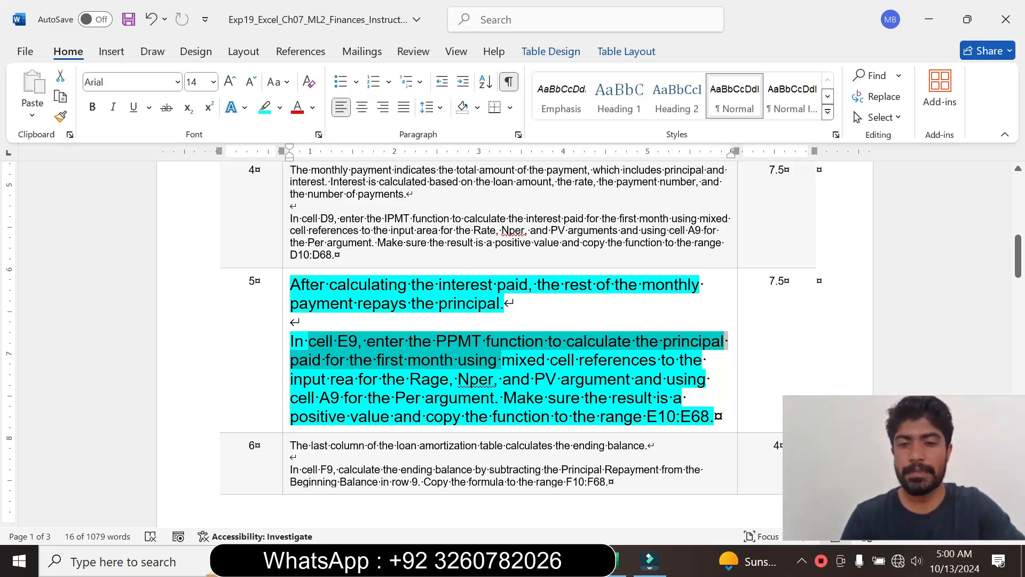
drag(319, 397, 494, 397)
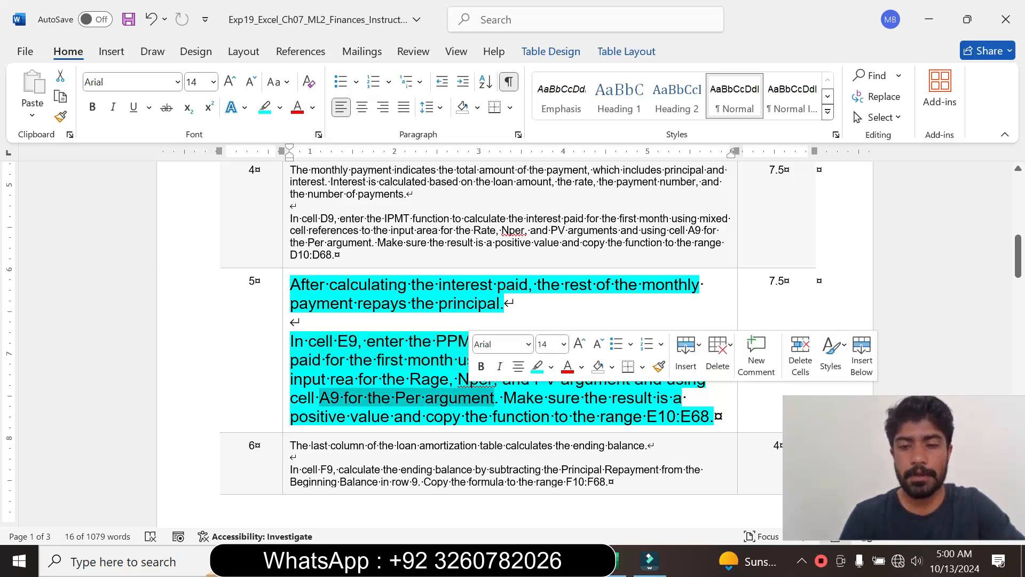
click(531, 416)
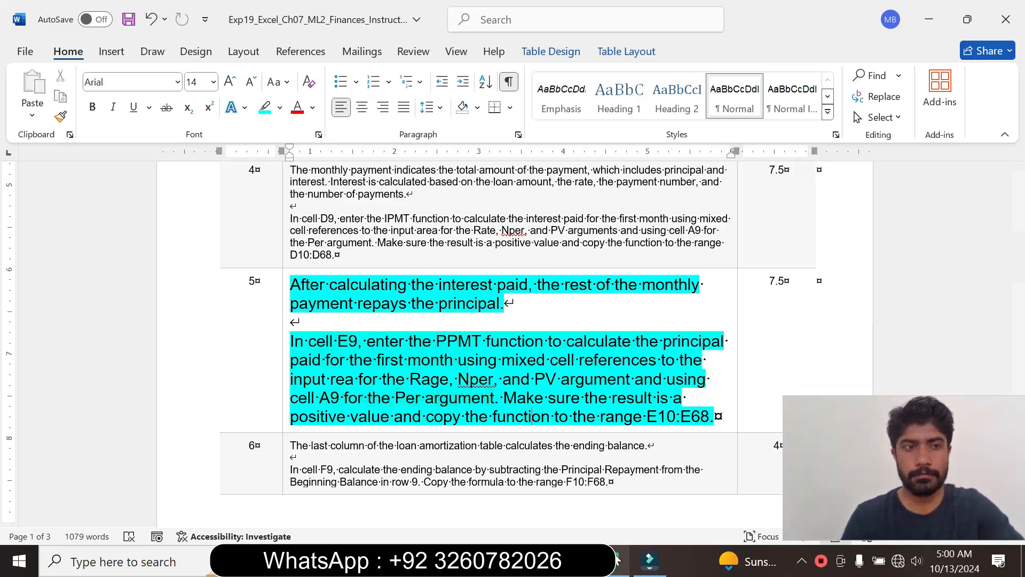
click(603, 512)
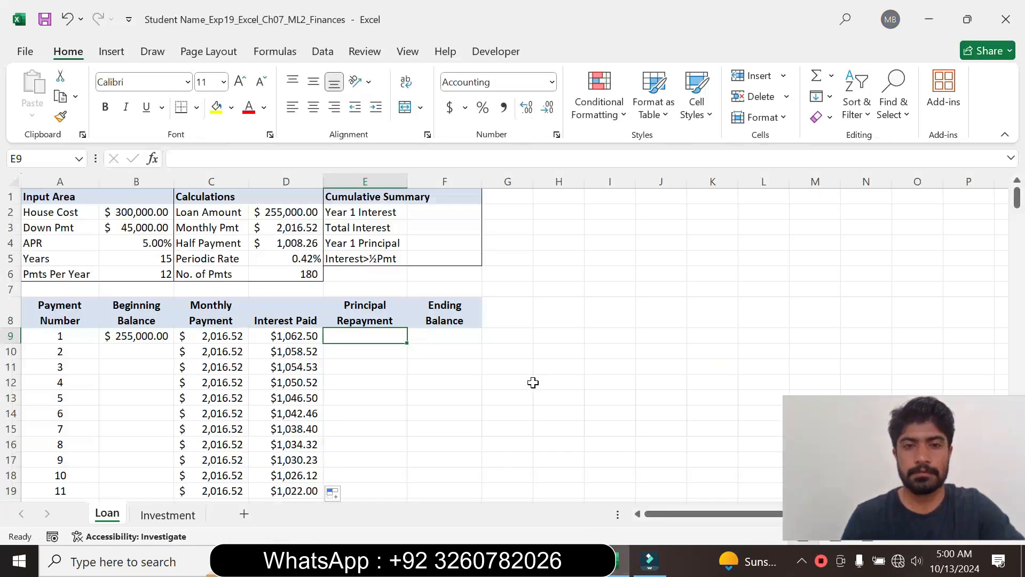
- Start a PPMT formula in E9, rechecking the function name in Word, and bring up its function arguments
text(=)
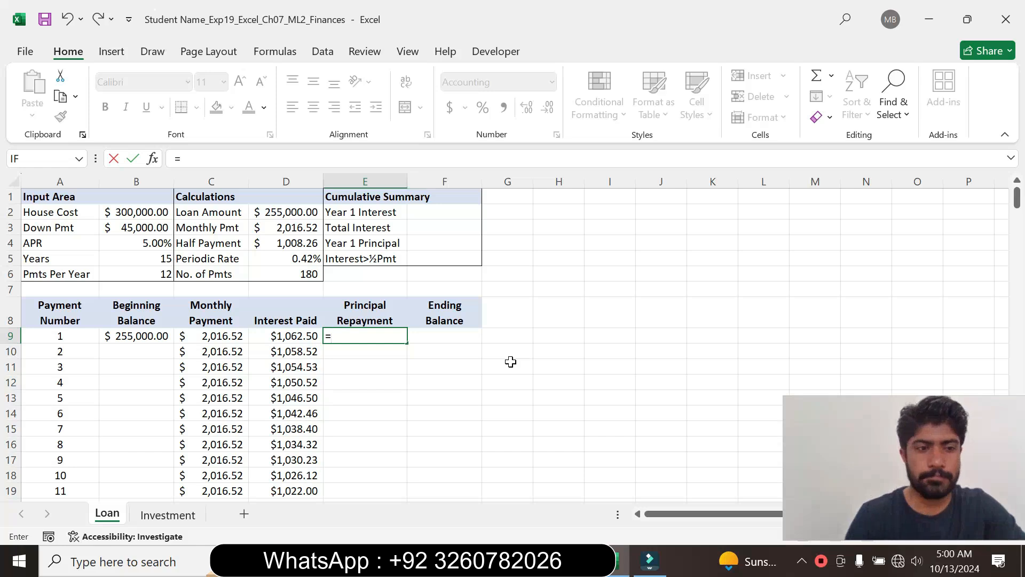
click(584, 561)
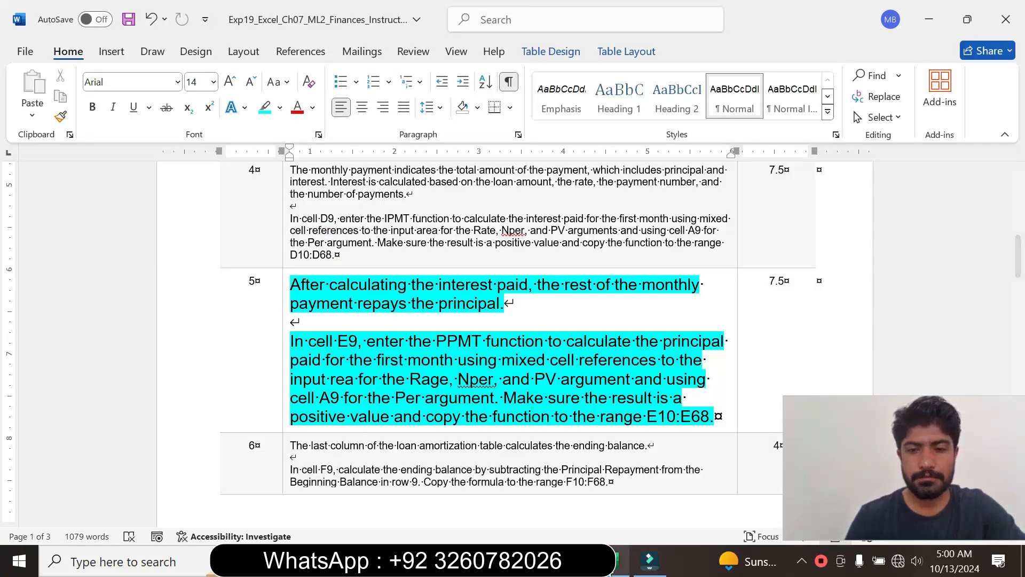
click(619, 561)
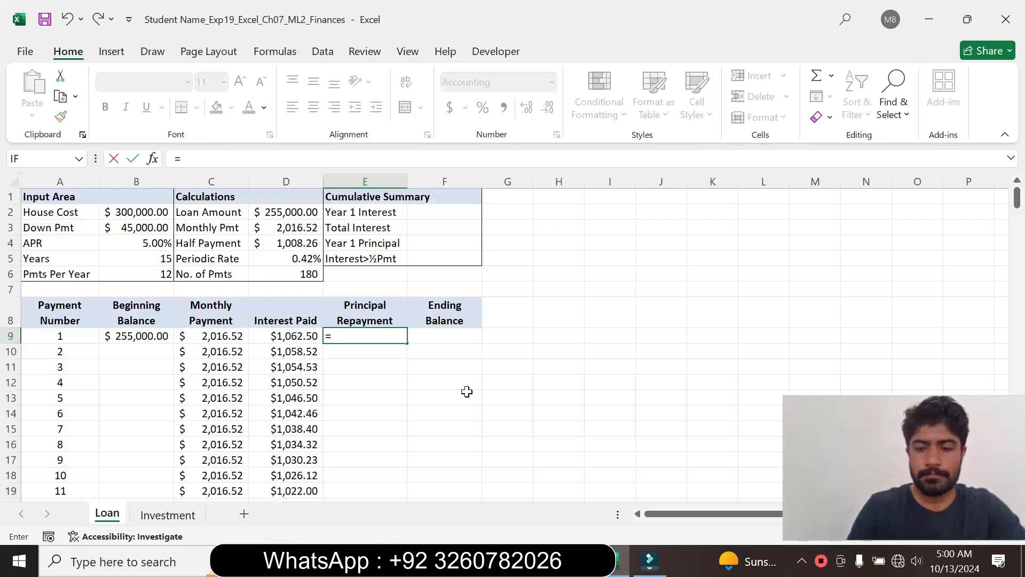
text(pp)
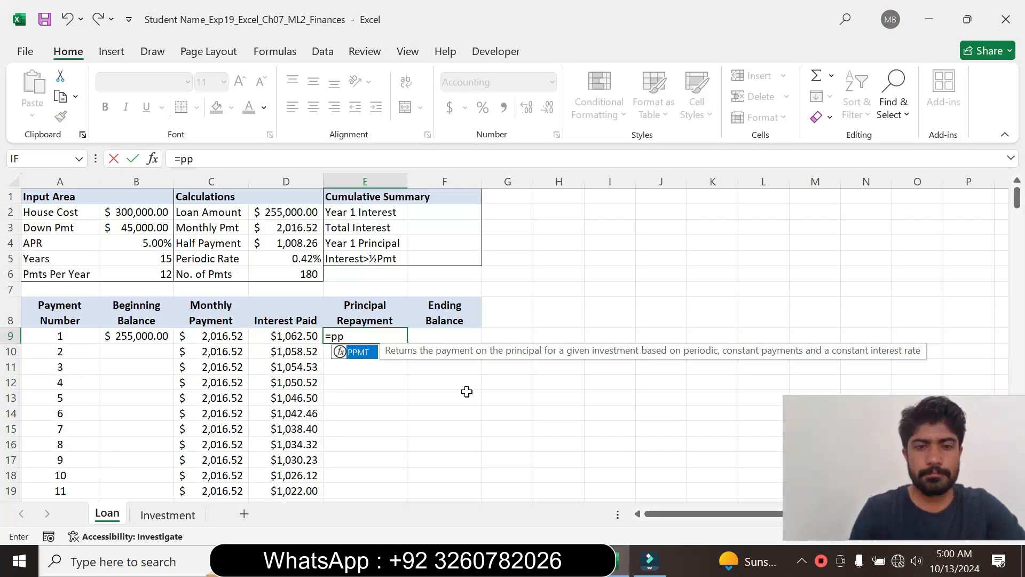
double_click(357, 354)
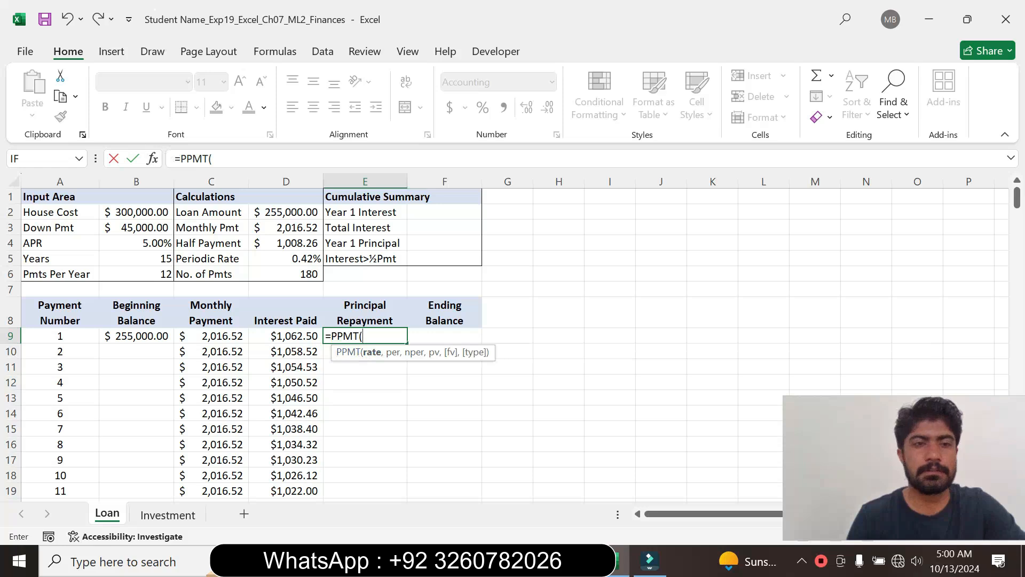
click(213, 159)
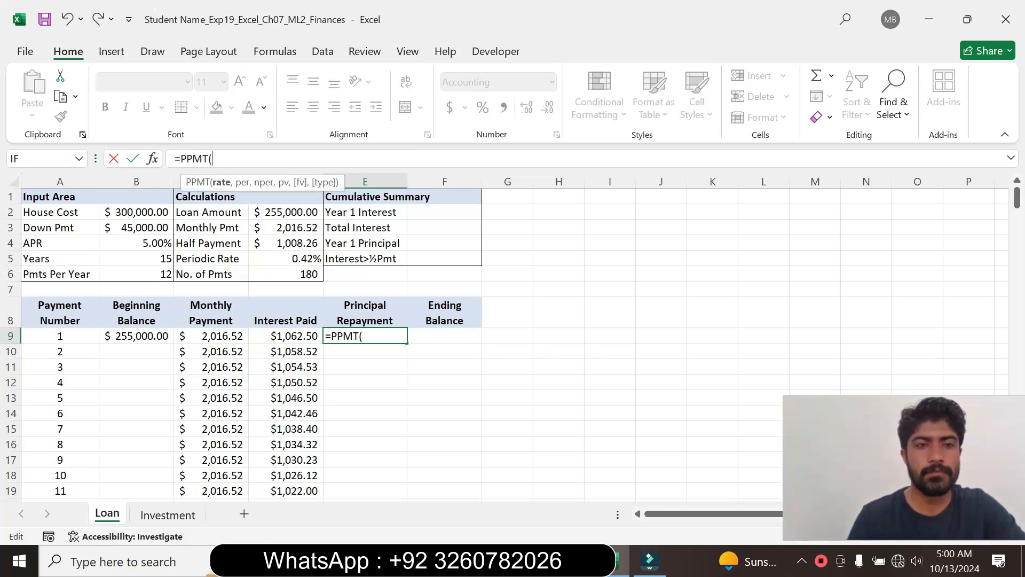
click(154, 159)
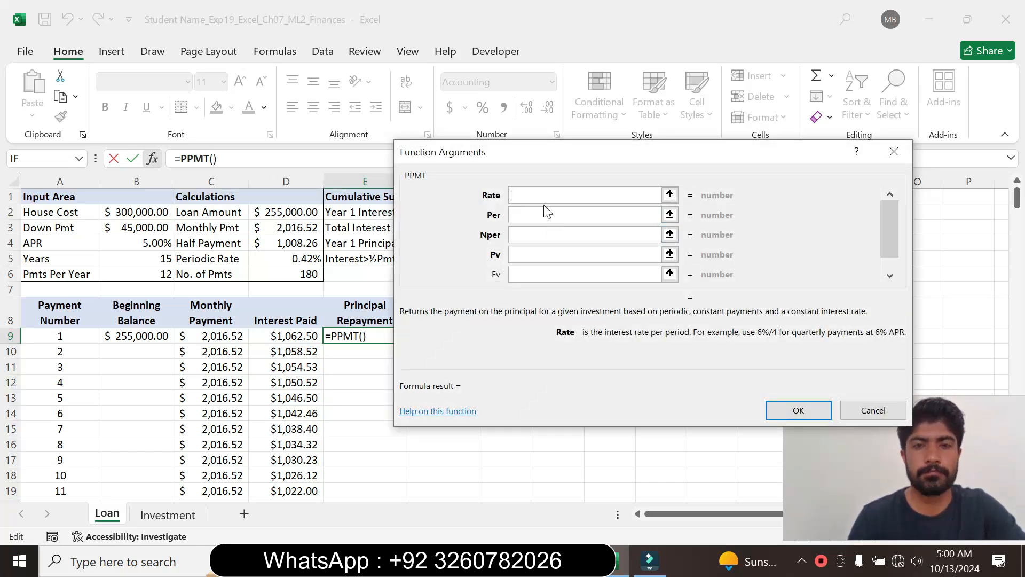
- Check the mixed-reference requirement in the Word instructions, return to Excel and set the PPMT Rate argument to $D$5
key(alt+Tab)
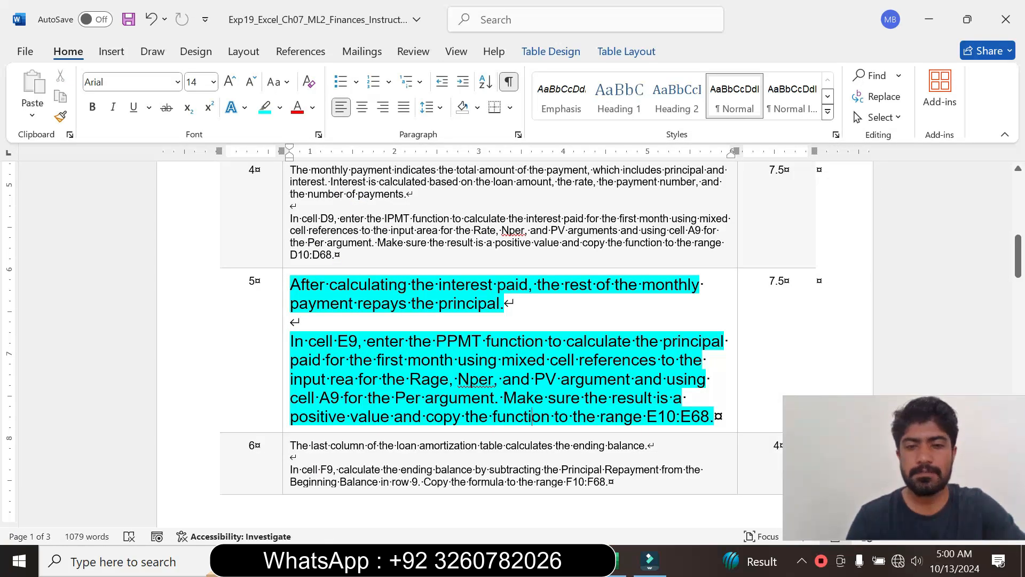
drag(502, 360, 493, 379)
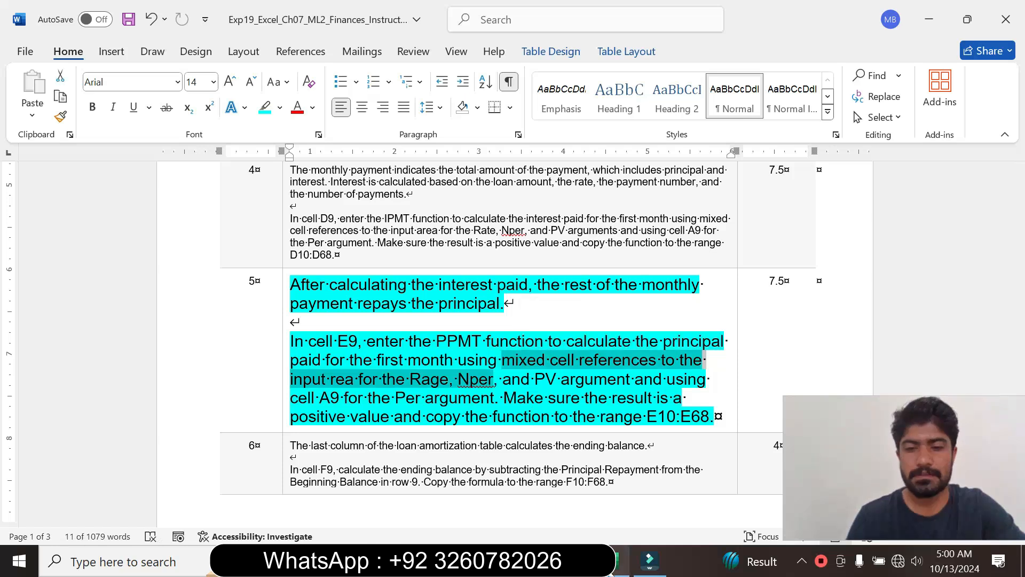
key(alt+Tab)
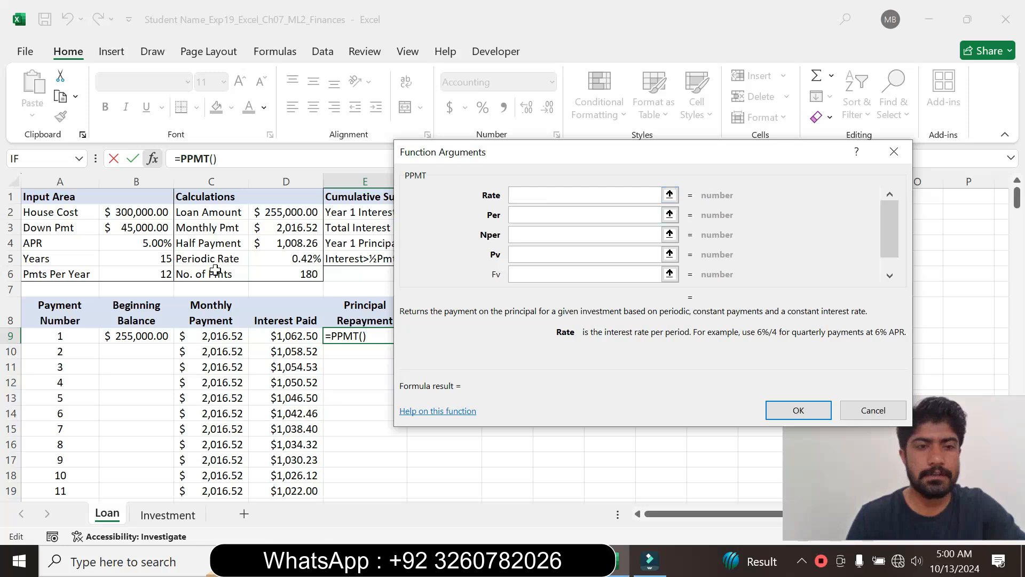
click(265, 259)
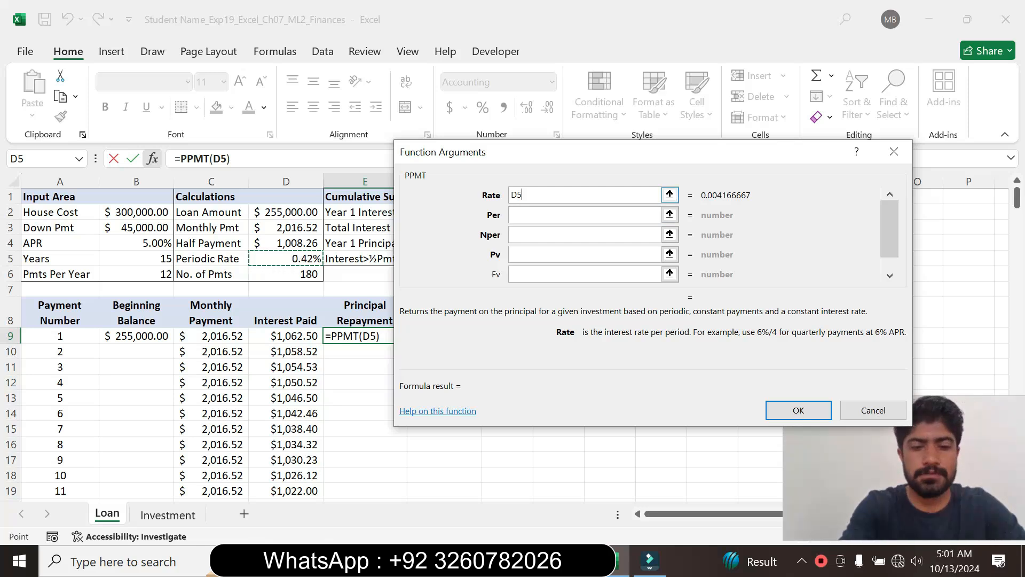
key(F4)
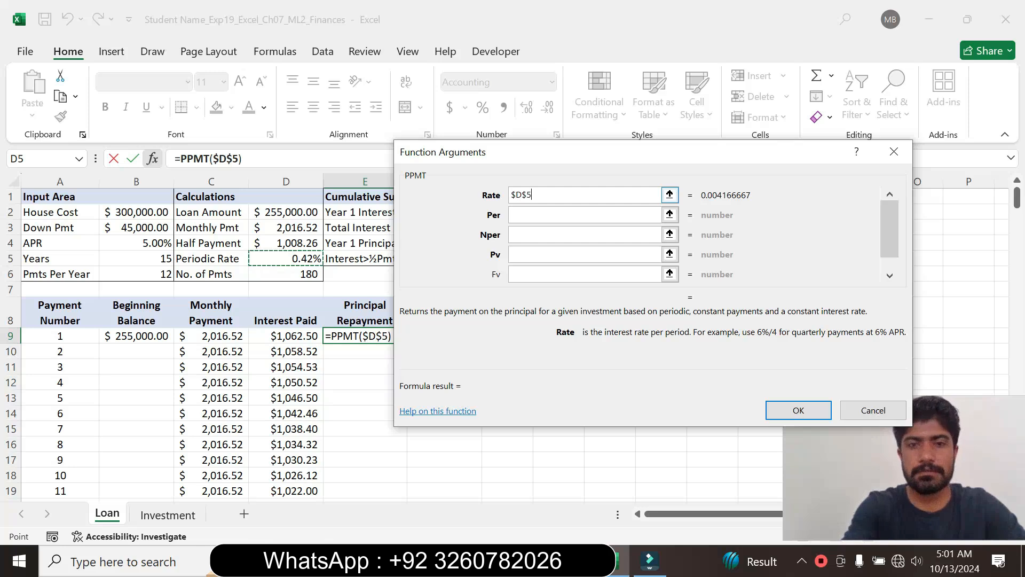
- Set the PPMT Per argument to A9 and the Nper argument to the absolute reference $D$6
click(585, 214)
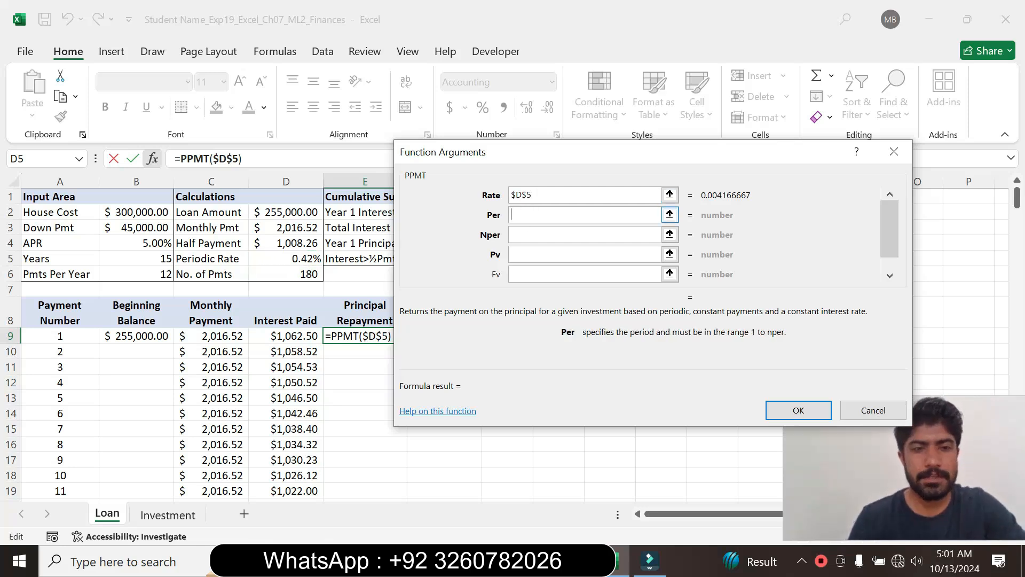
click(62, 336)
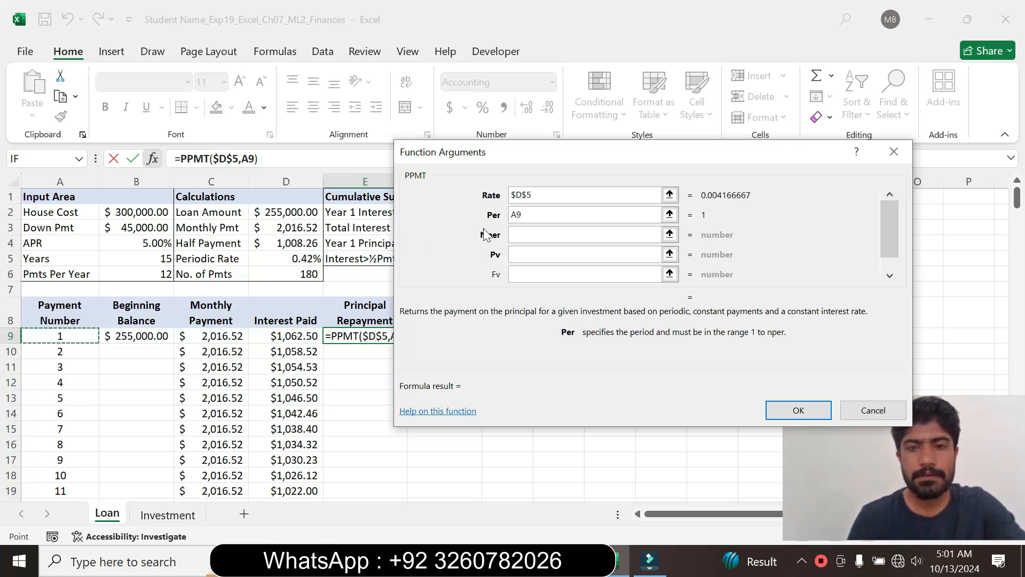
key(Tab)
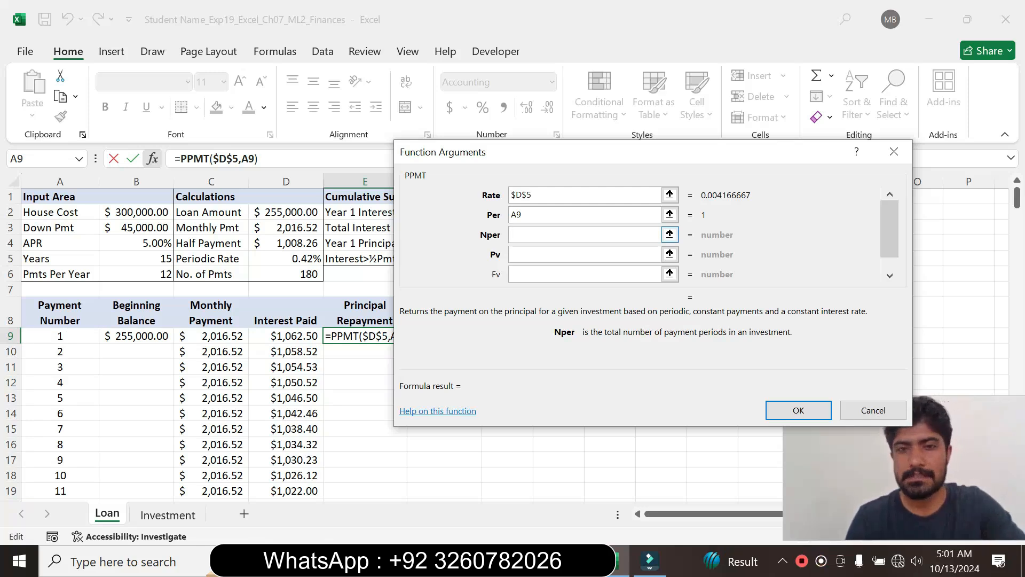
click(287, 335)
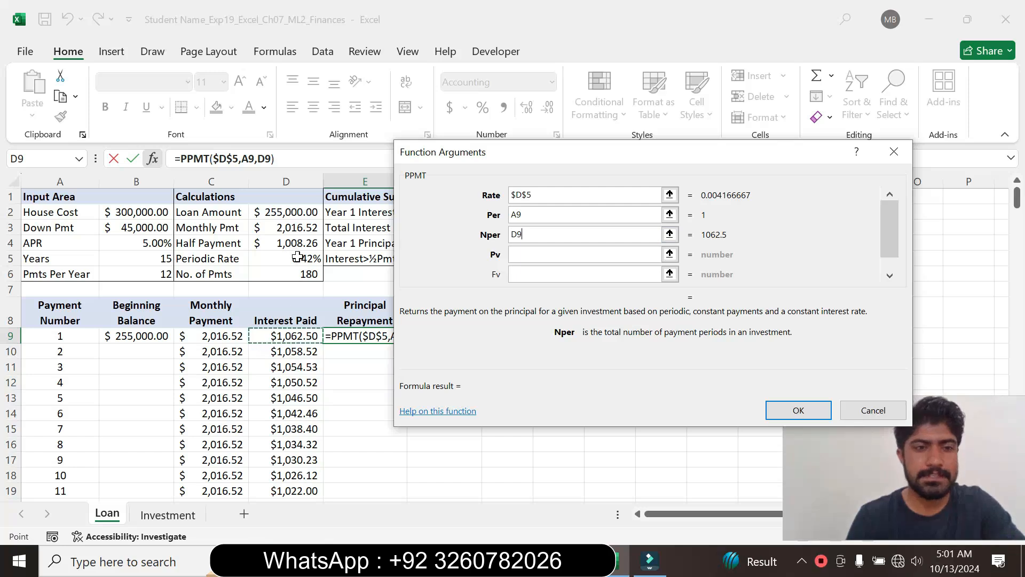
click(297, 274)
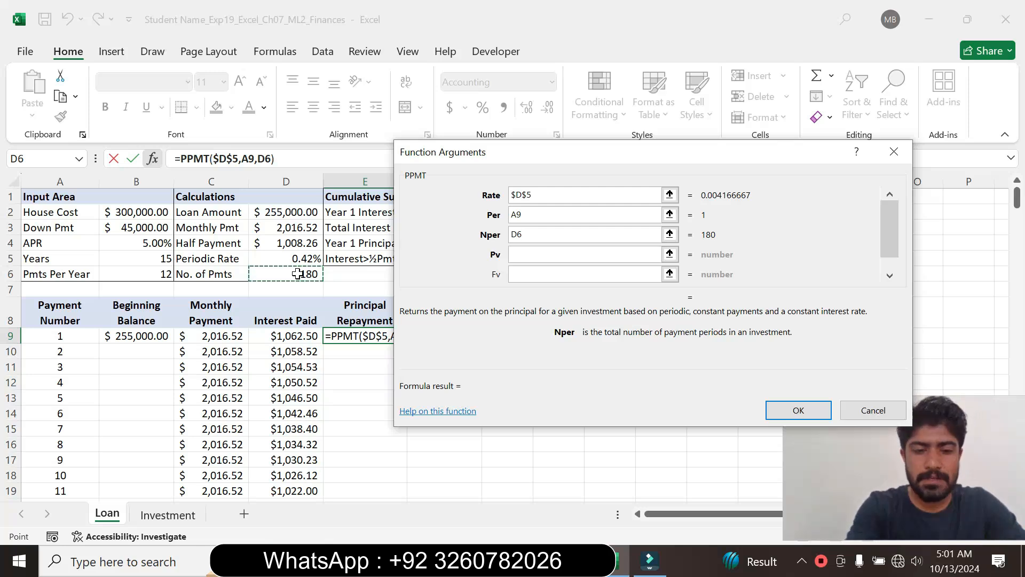
key(F4)
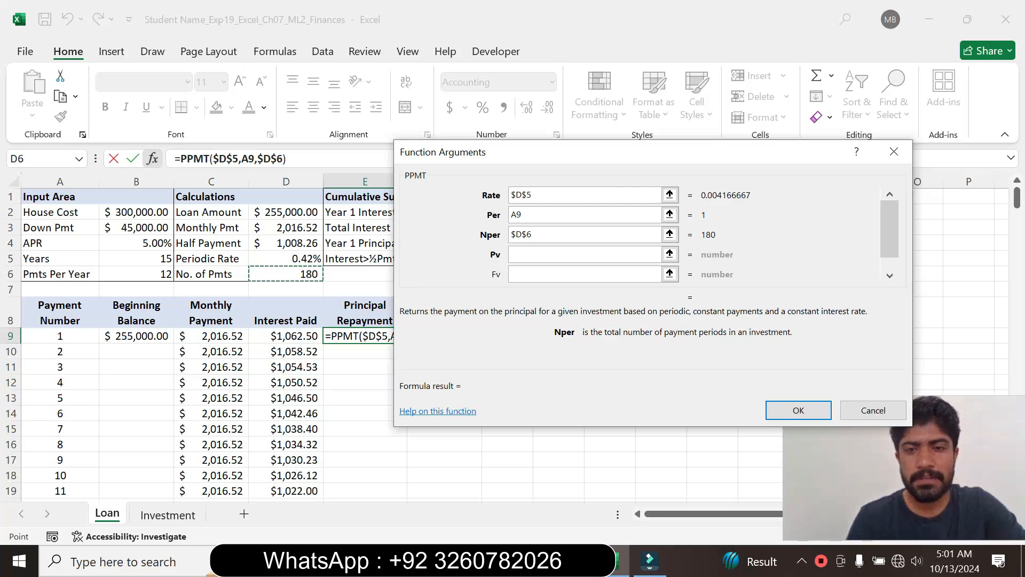
- Recheck step 5 in the Word instructions, return to Excel, set the PPMT Pv argument to -$D$2 and accept the function
click(562, 255)
click(574, 561)
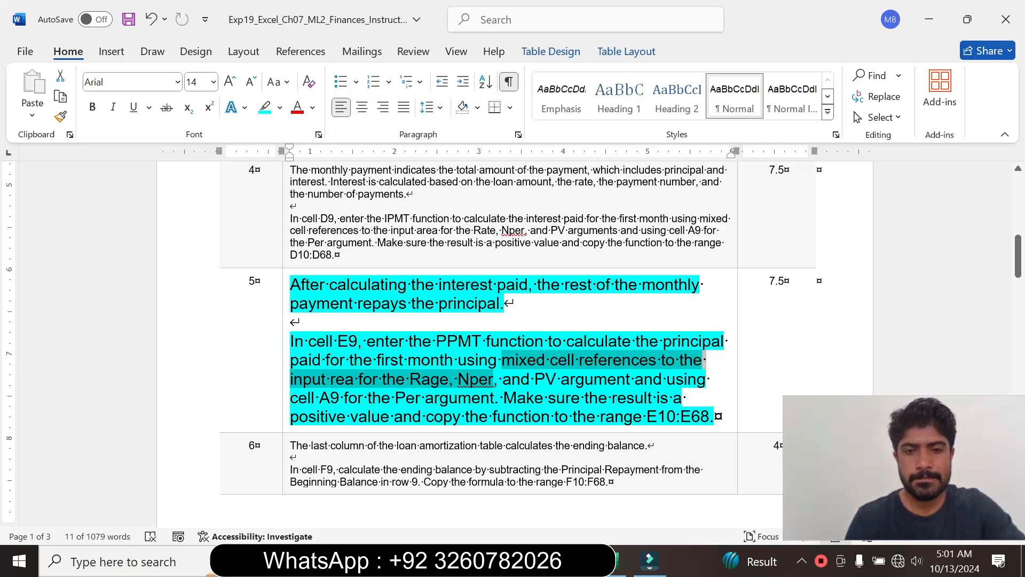
click(620, 561)
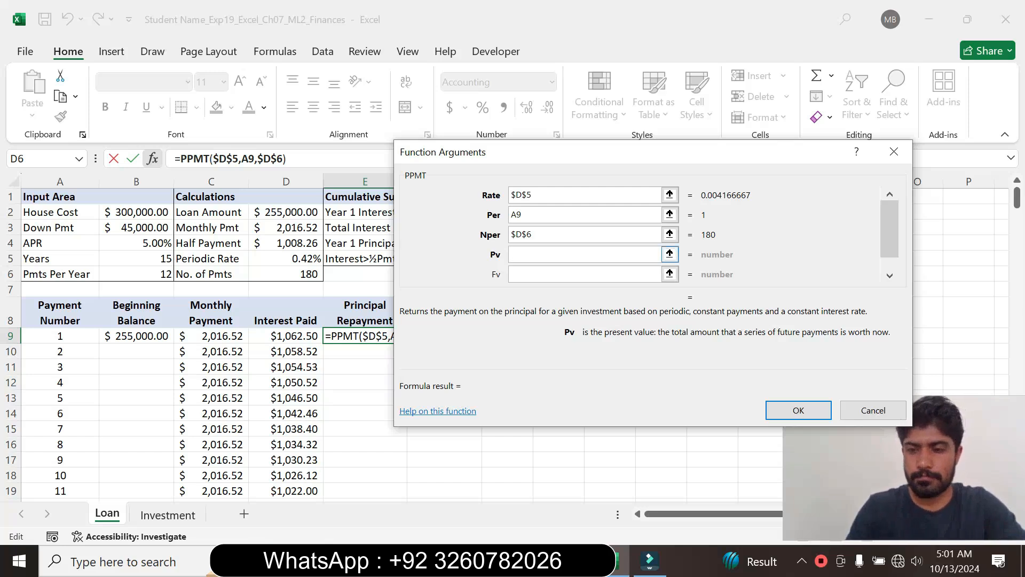
text(-)
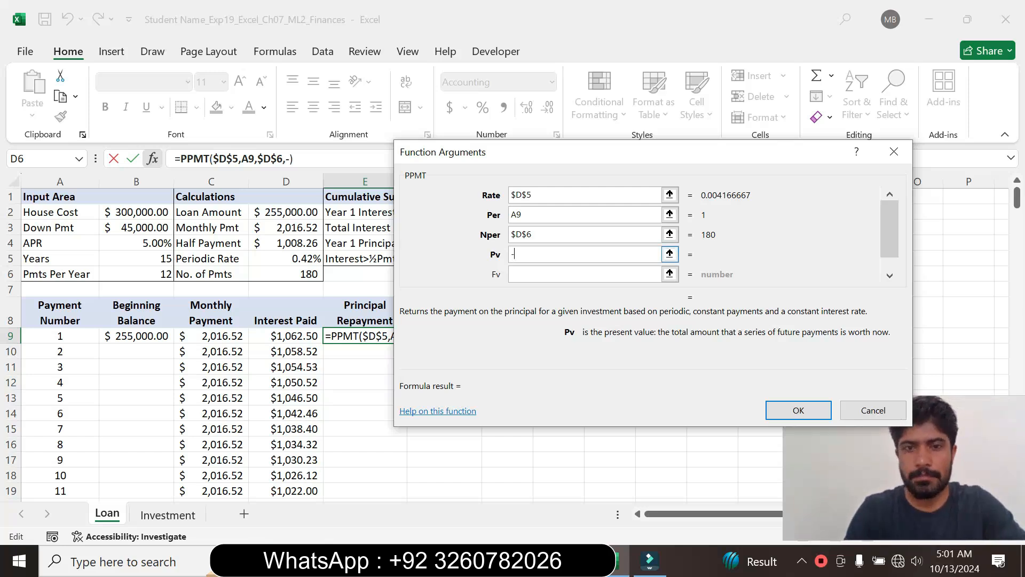
click(278, 212)
key(F4)
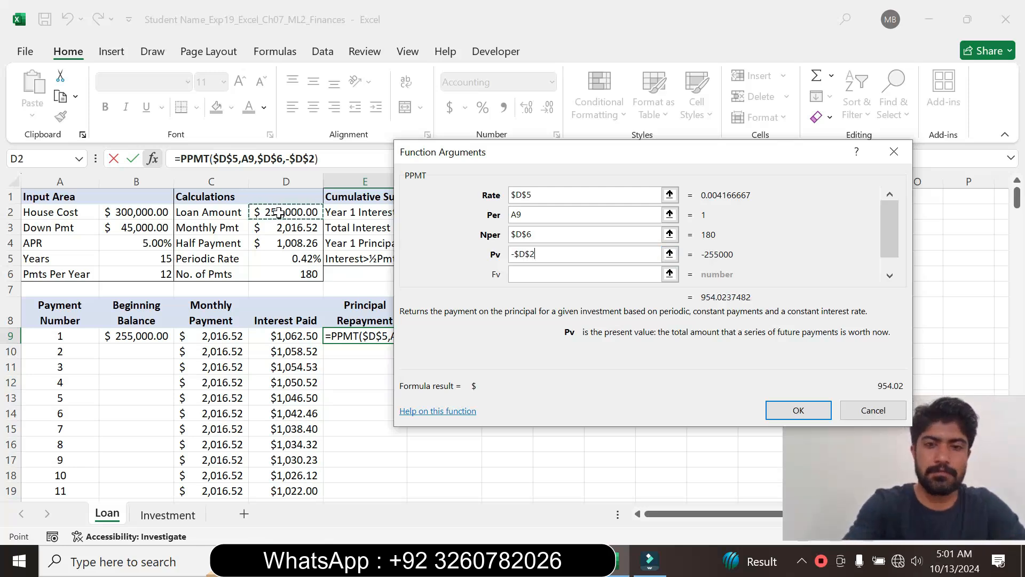
click(797, 413)
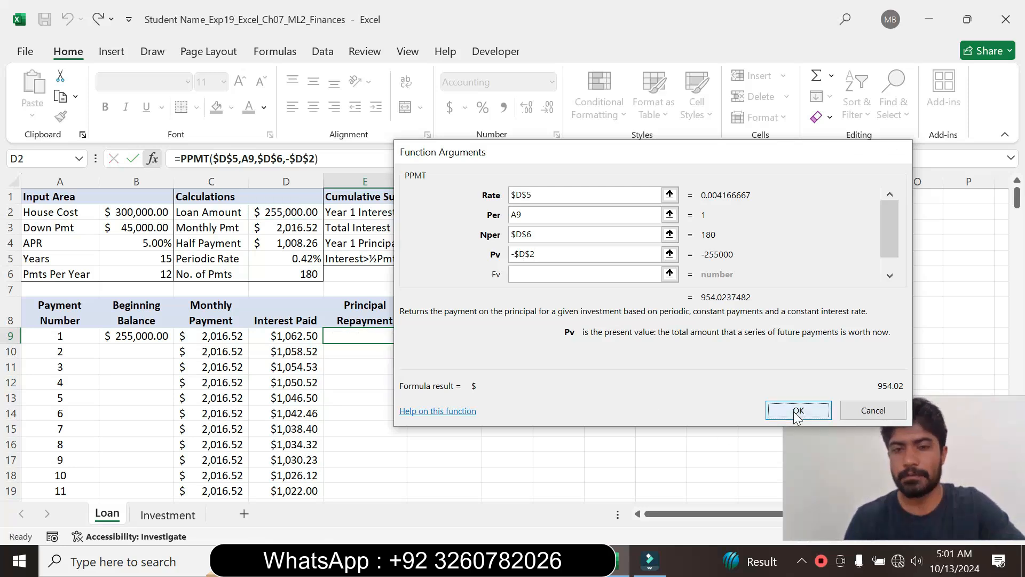
- Mark the copy-range wording of step 5 in Word, then return to Excel and copy the E9 formula down through E68
key(alt+Tab)
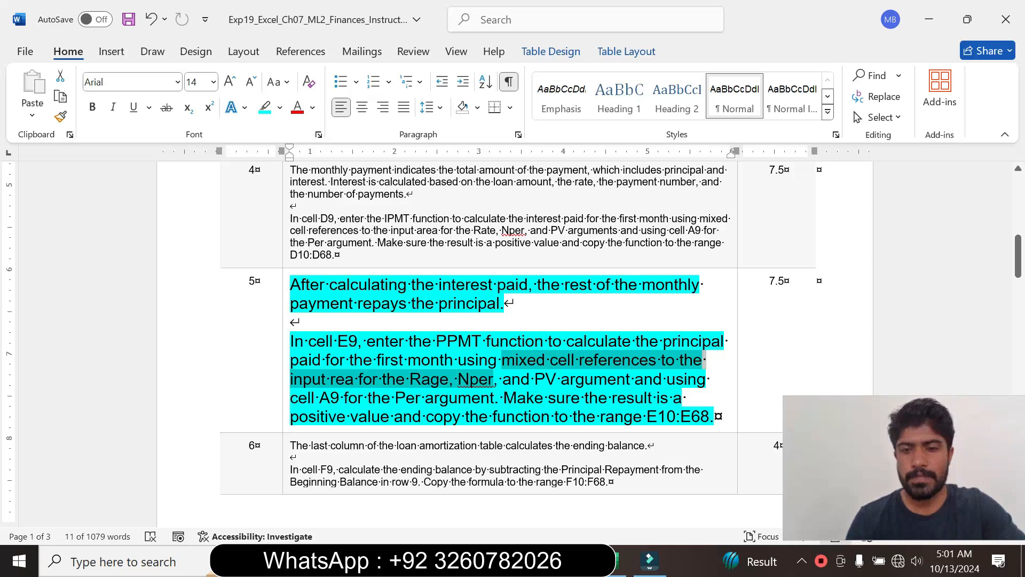
drag(426, 416, 681, 417)
click(614, 566)
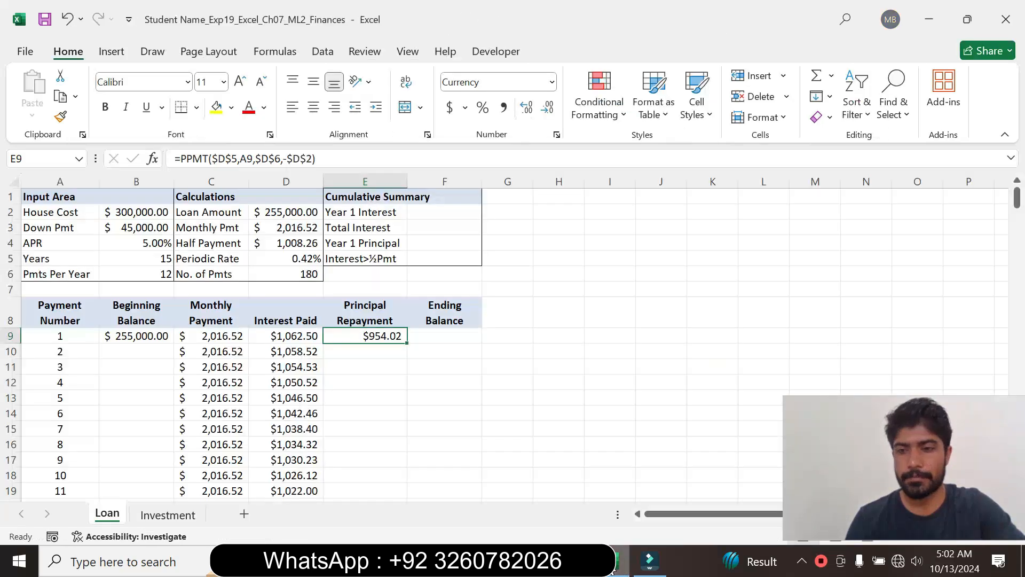
drag(409, 346, 360, 469)
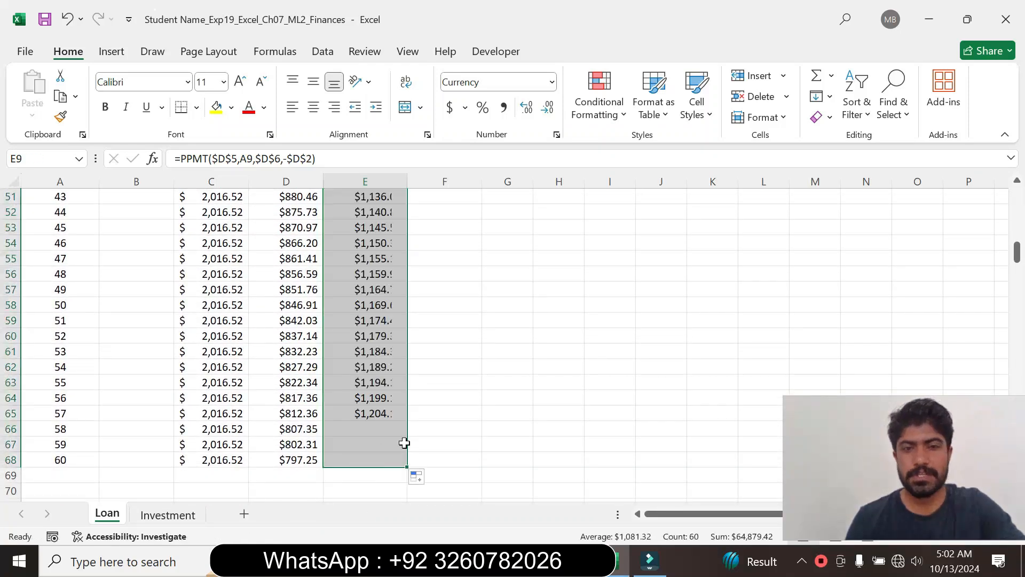
drag(1018, 251, 1017, 192)
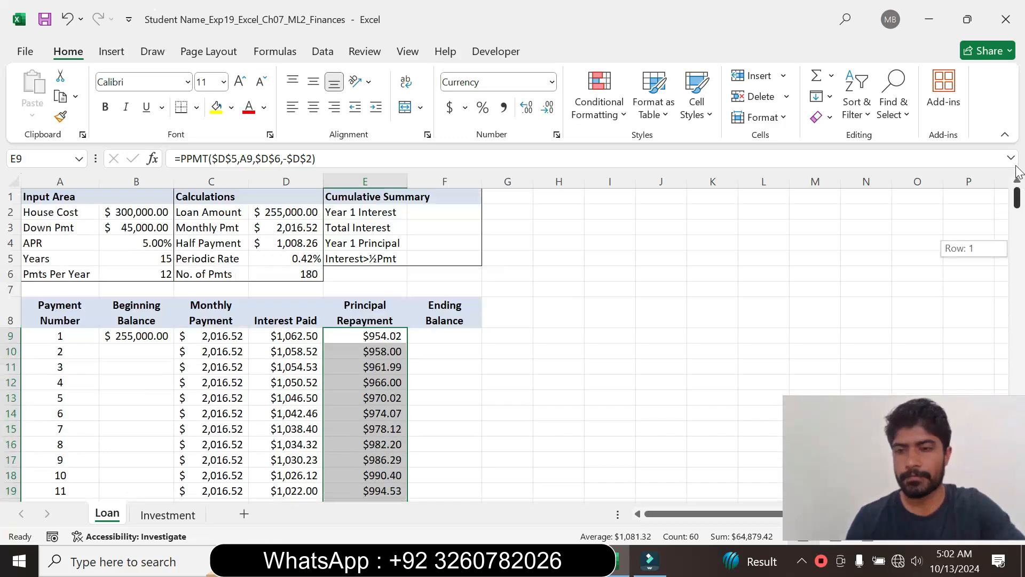
- Switch to Word and reset the step 5 instruction text to font size 9 with no highlight color
click(535, 560)
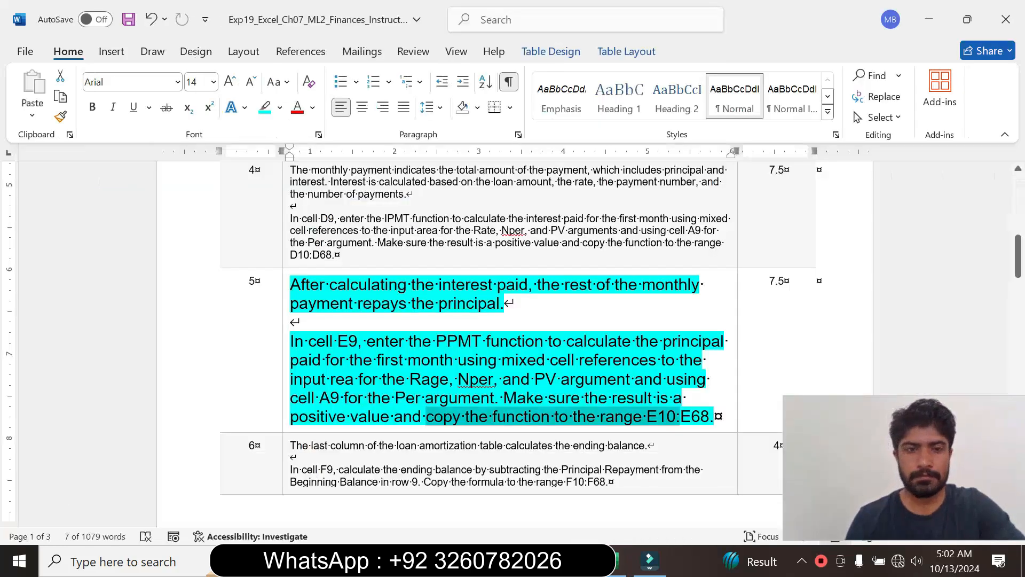
click(282, 406)
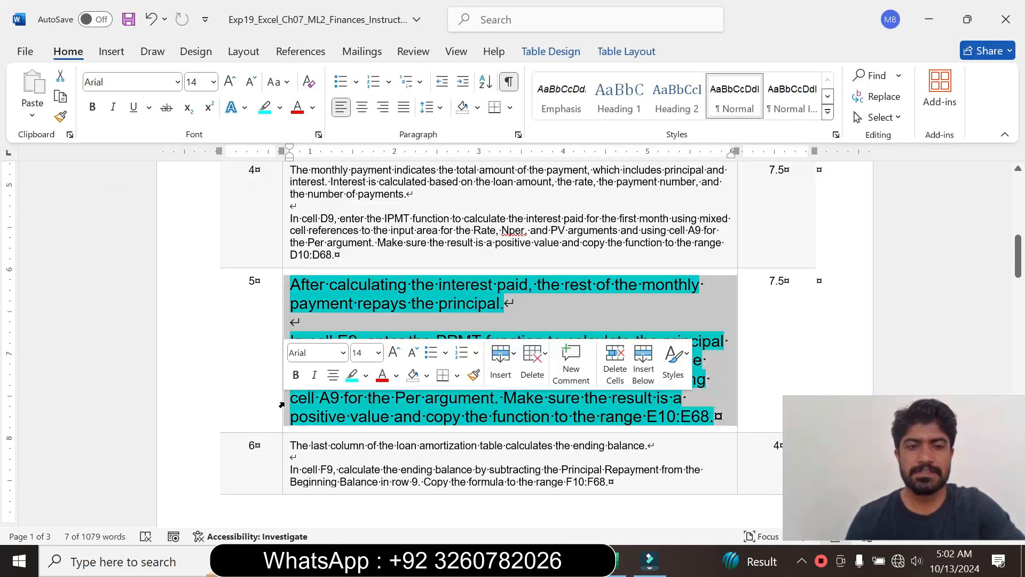
click(379, 353)
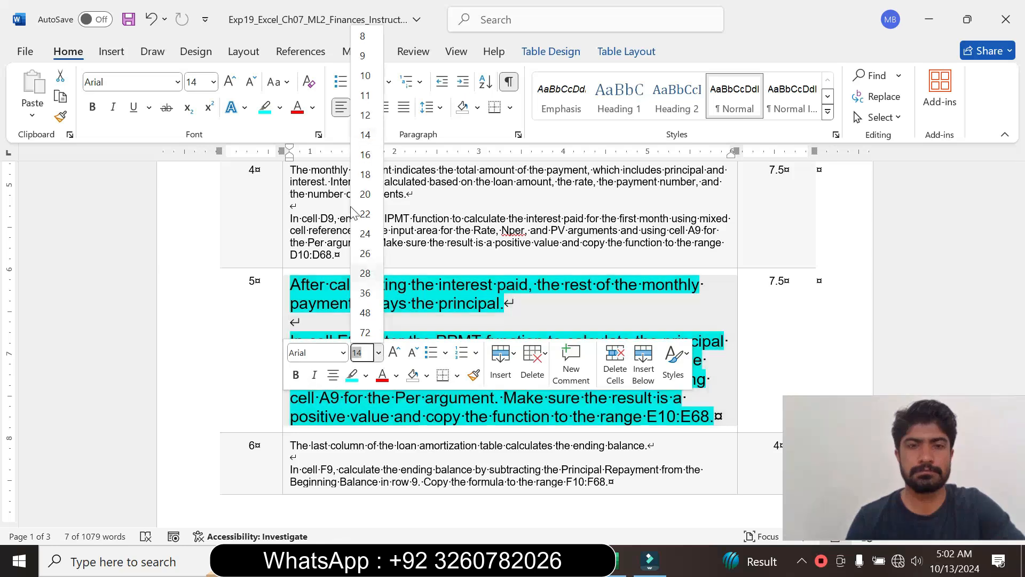
click(363, 64)
click(280, 107)
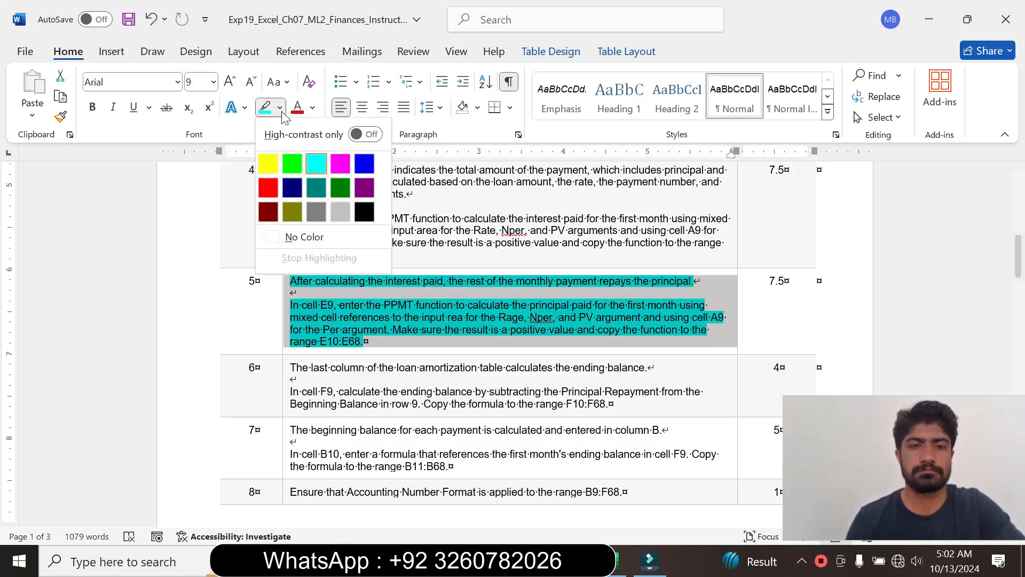
click(297, 236)
click(365, 341)
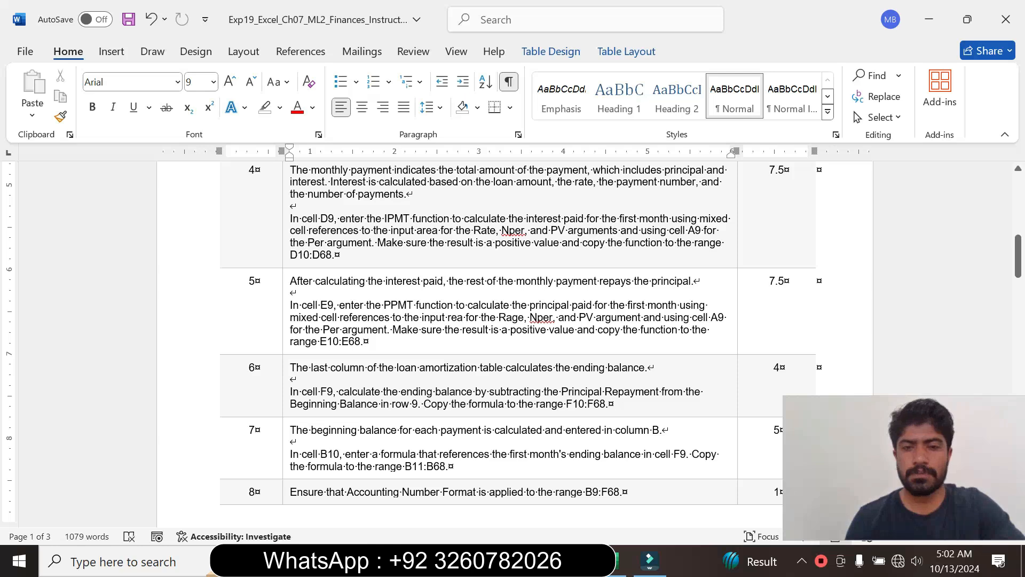
- Enlarge the step 6 instruction text to font size 14 and highlight it in turquoise
drag(1018, 254, 1020, 258)
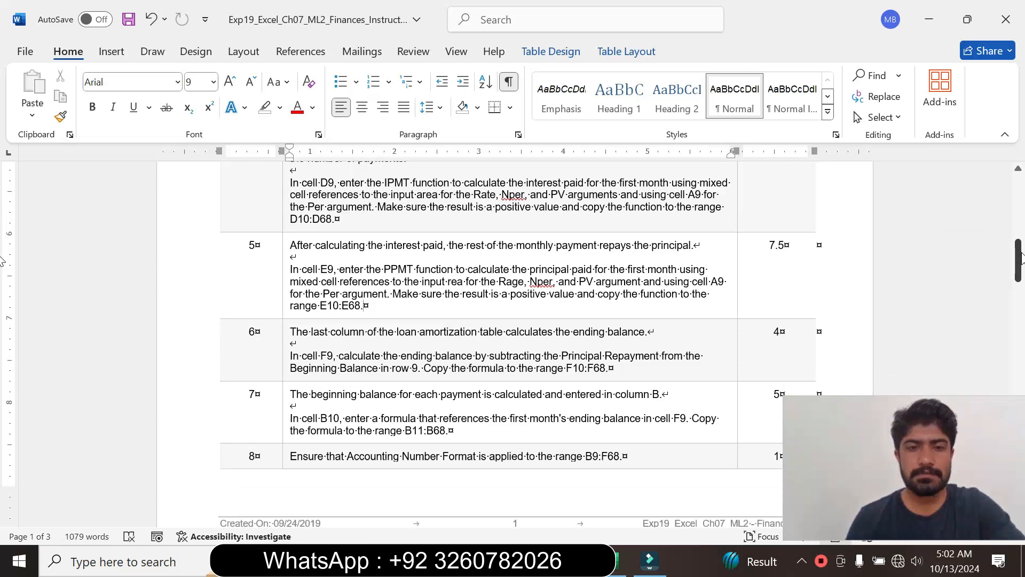
click(285, 359)
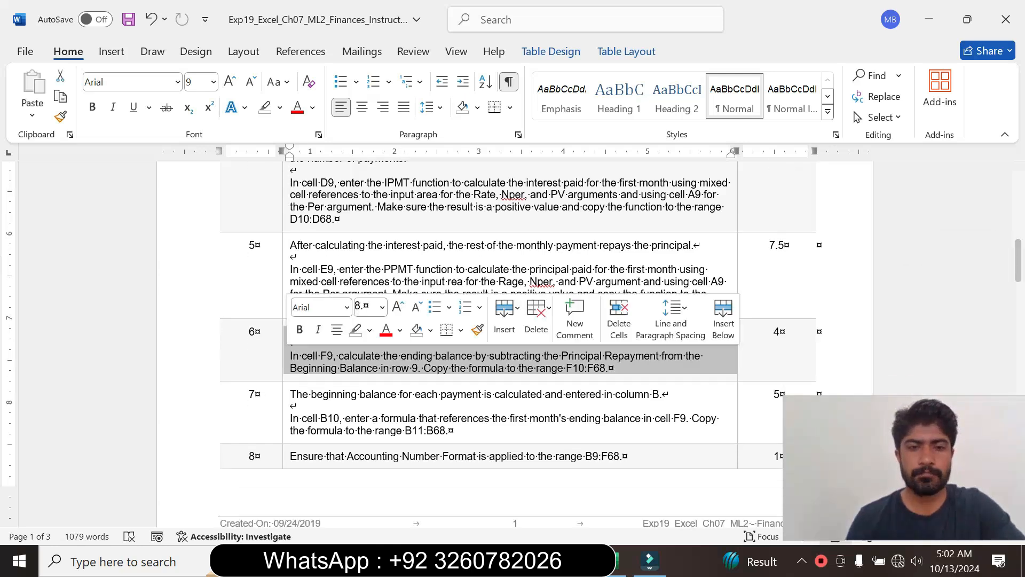
click(383, 306)
click(374, 114)
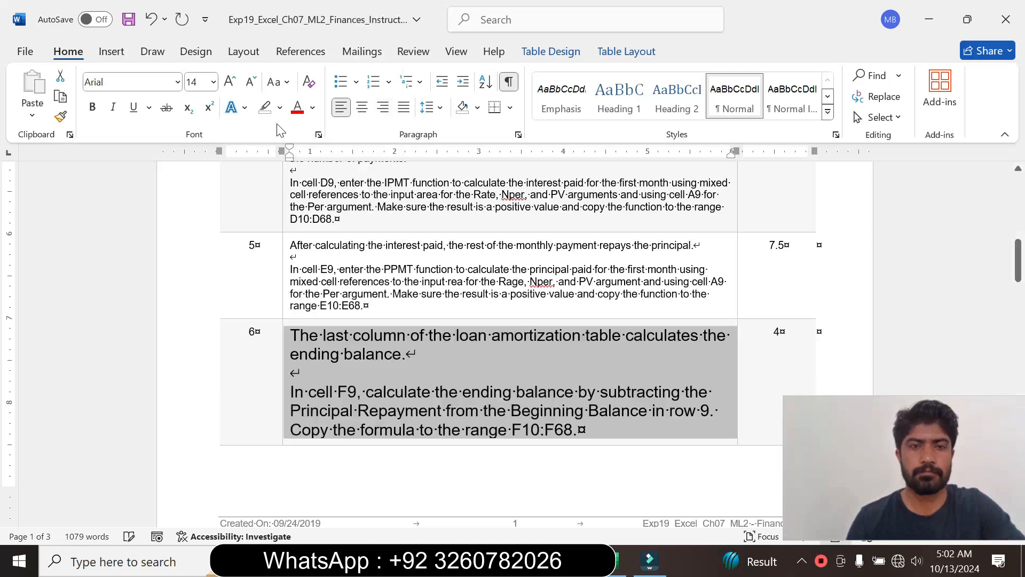
click(280, 108)
click(314, 160)
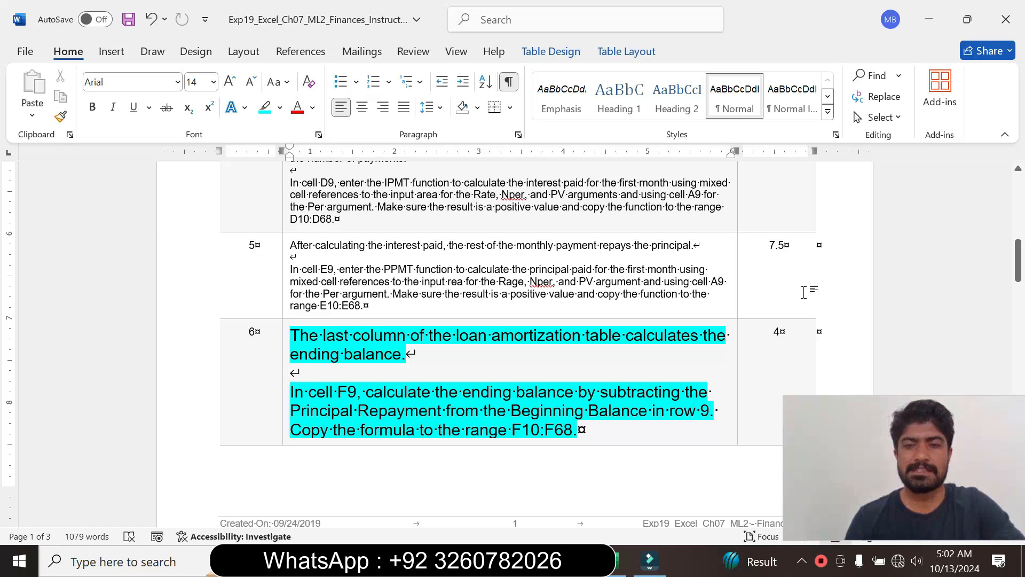
- Read the step 6 ending balance instruction, marking its second paragraph, then switch to Excel and select cell F9
drag(1018, 260, 1018, 271)
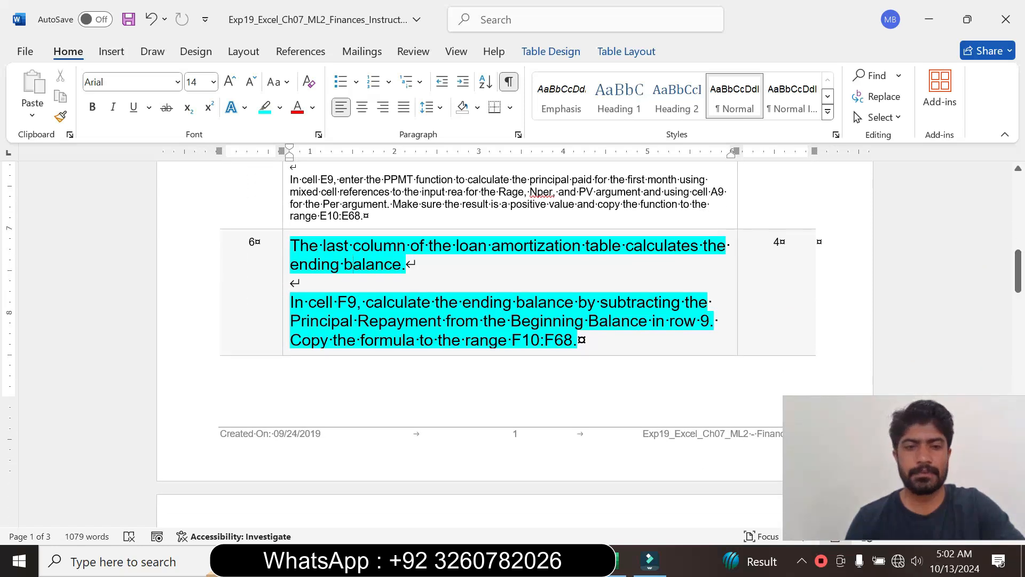
drag(291, 302, 576, 340)
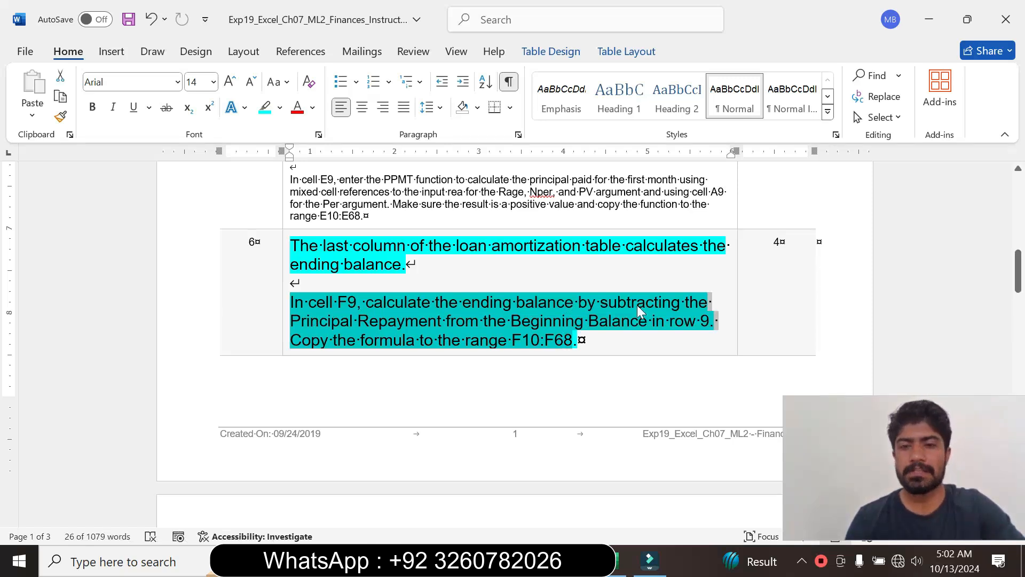
click(407, 323)
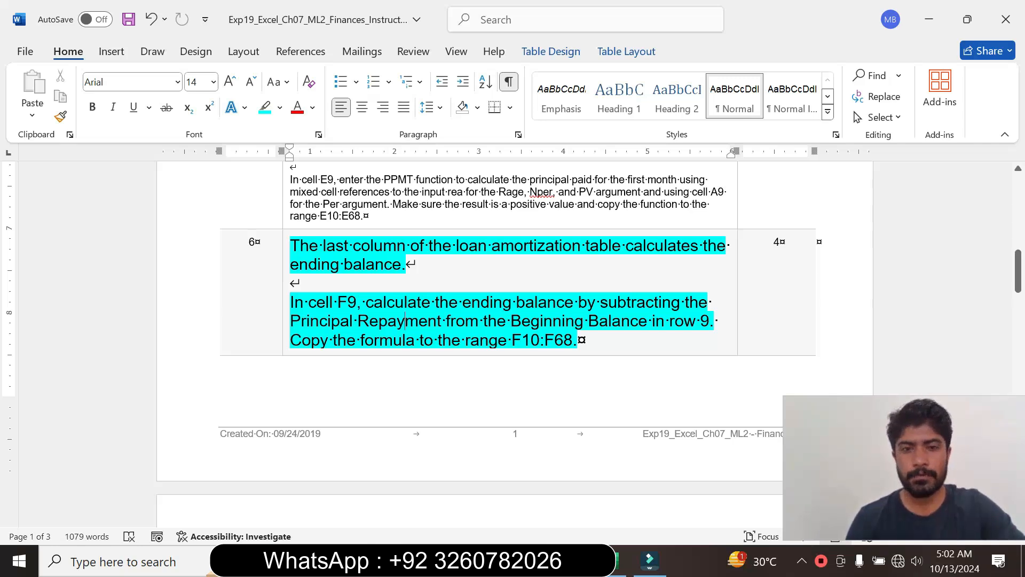
click(620, 561)
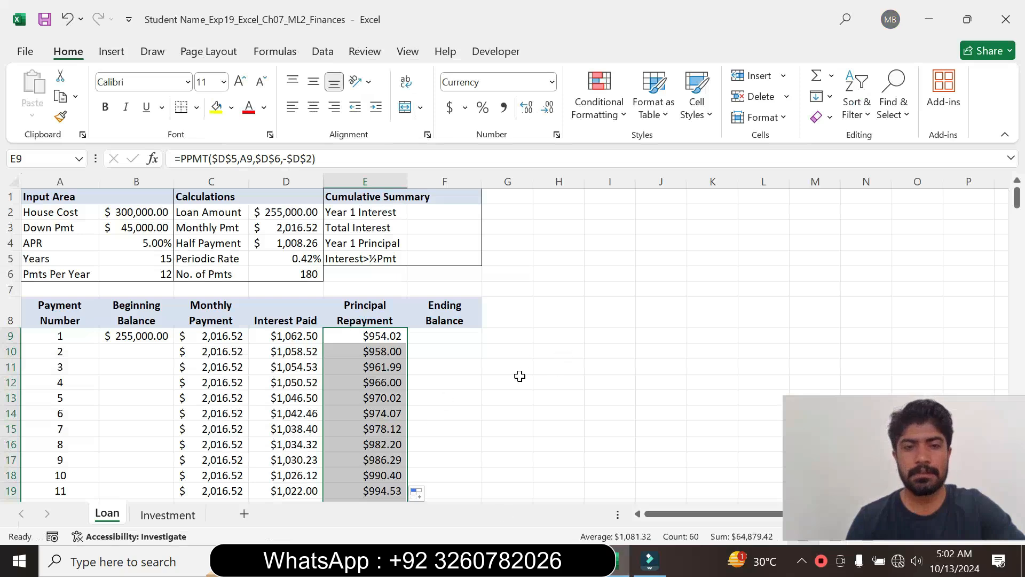
click(450, 336)
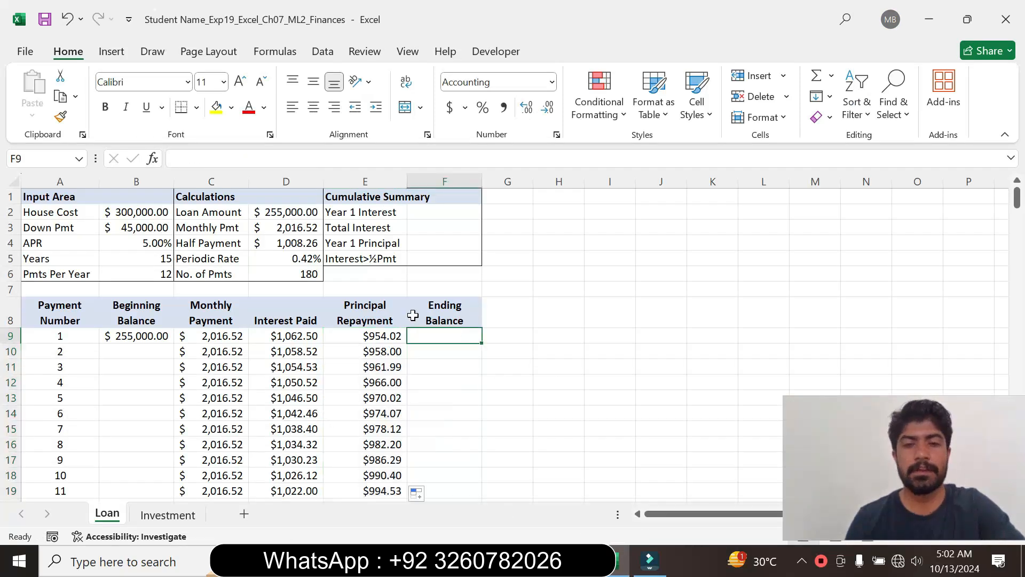
- Recheck the step 6 instruction in Word, then return to Excel and enter =B9-E9 in cell F9
click(576, 561)
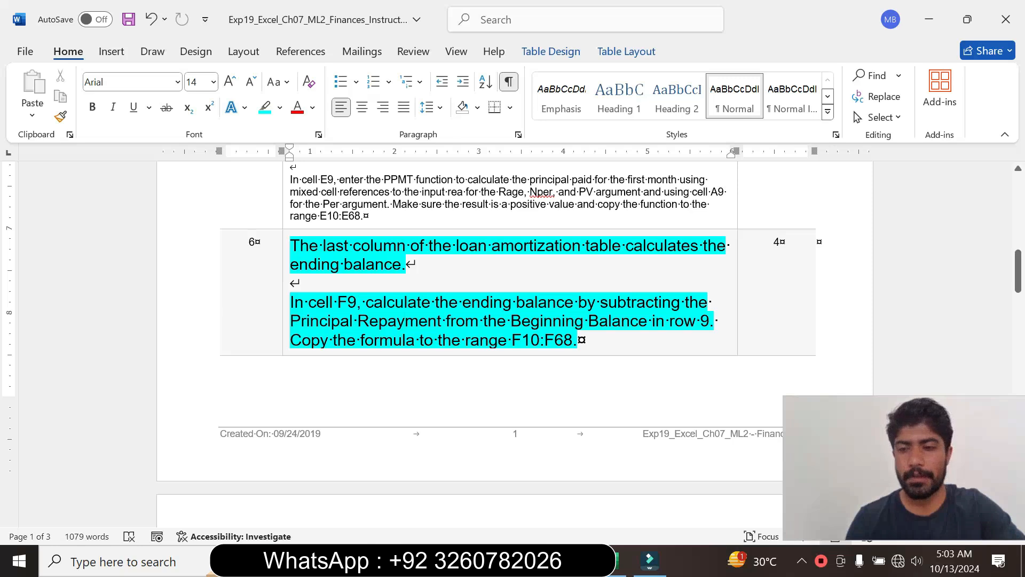
click(620, 560)
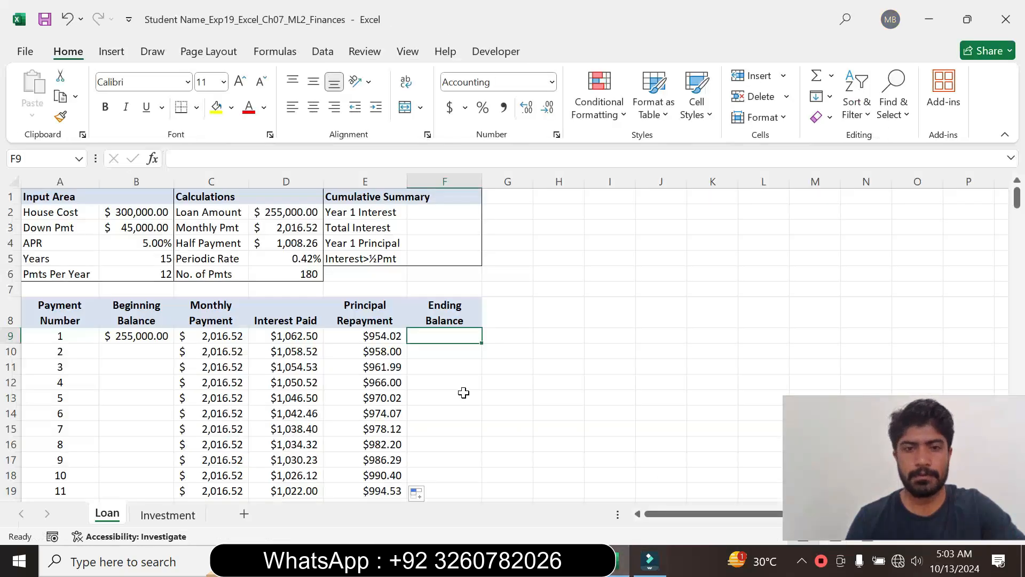
text(=)
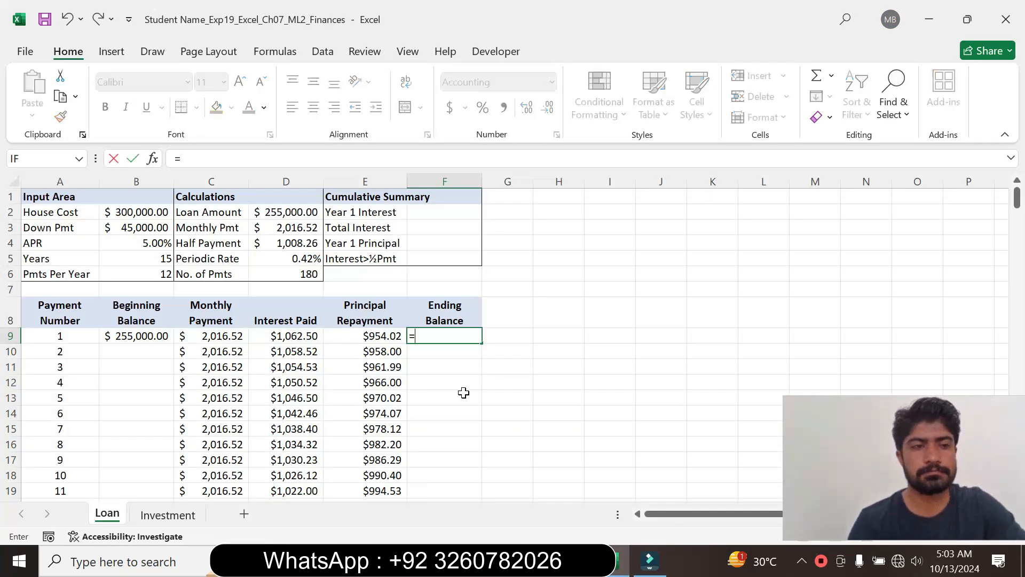
click(155, 335)
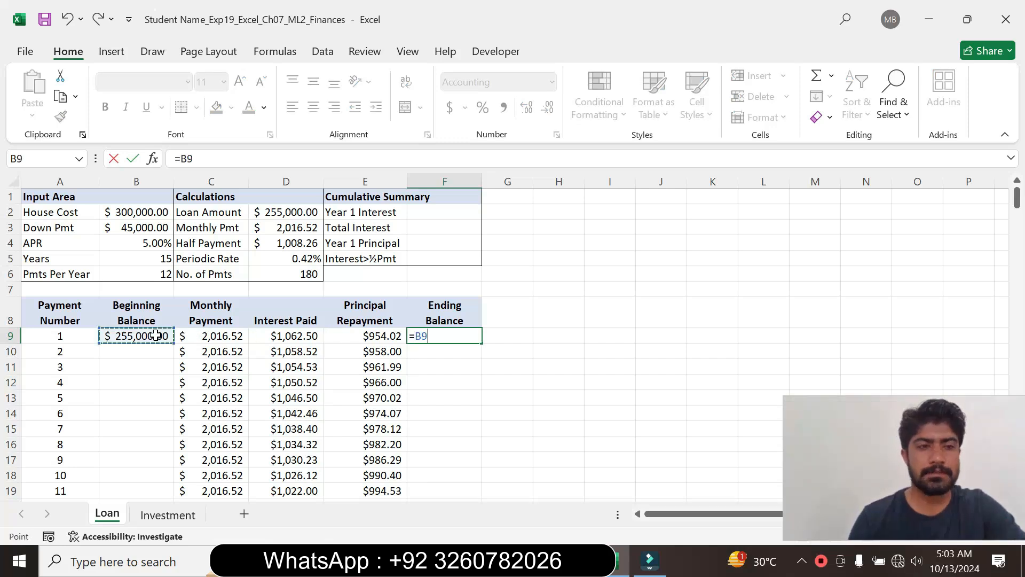
text(-)
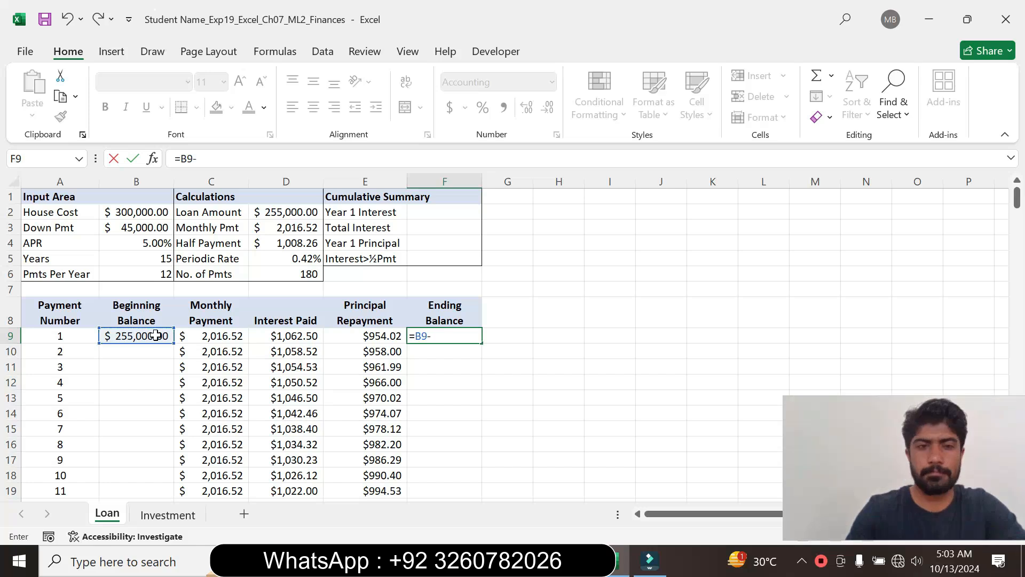
click(362, 339)
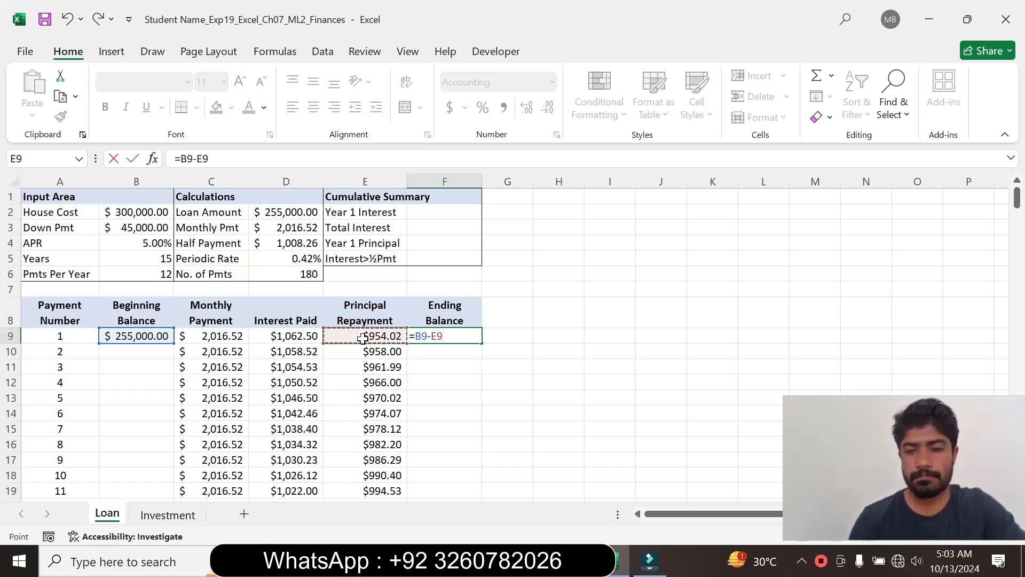
key(Return)
- Mark the copy-range wording of step 6 in Word, then return to Excel and copy the F9 formula down through F68
click(412, 337)
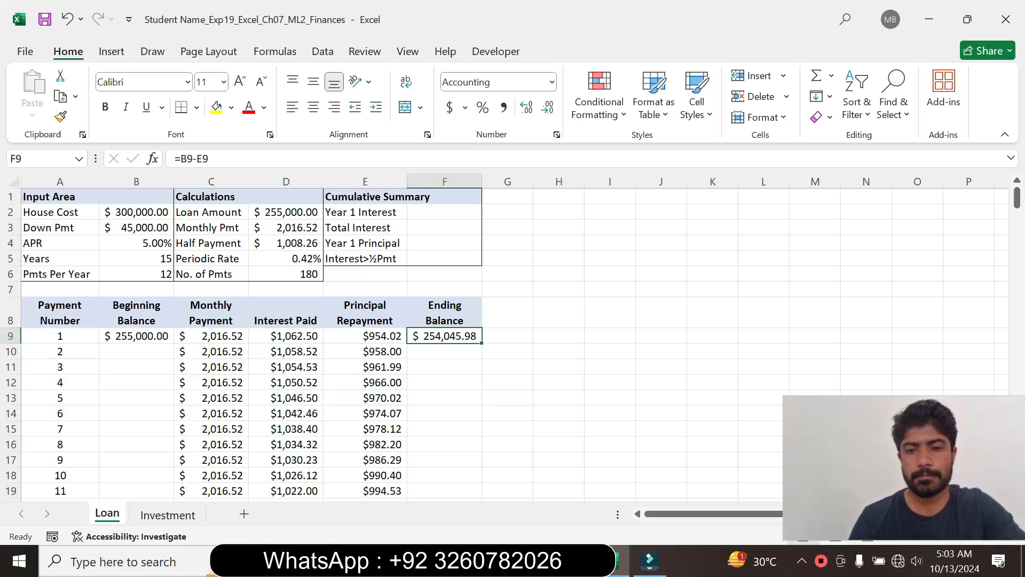
key(alt+Tab)
drag(360, 339, 543, 340)
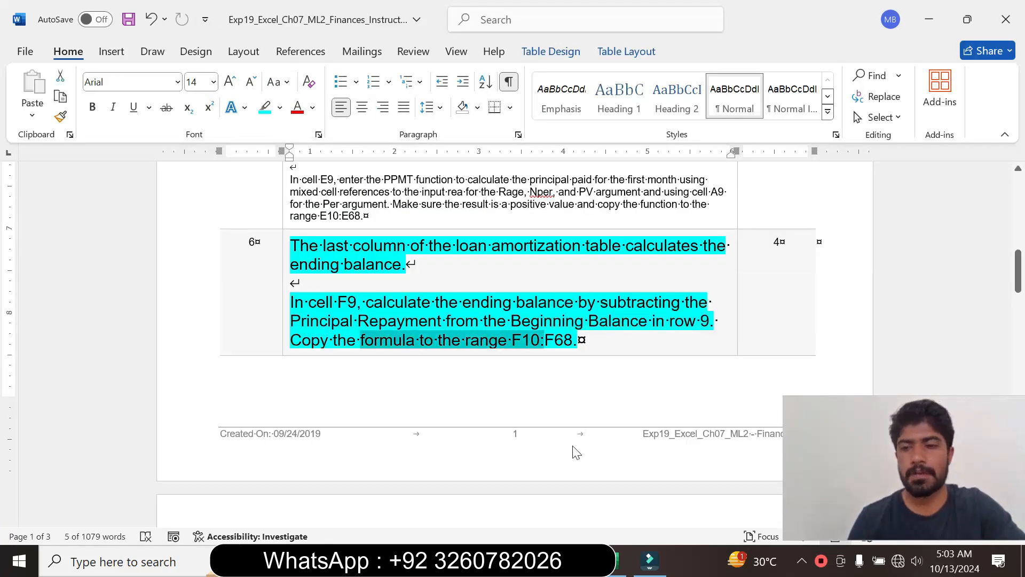
click(619, 558)
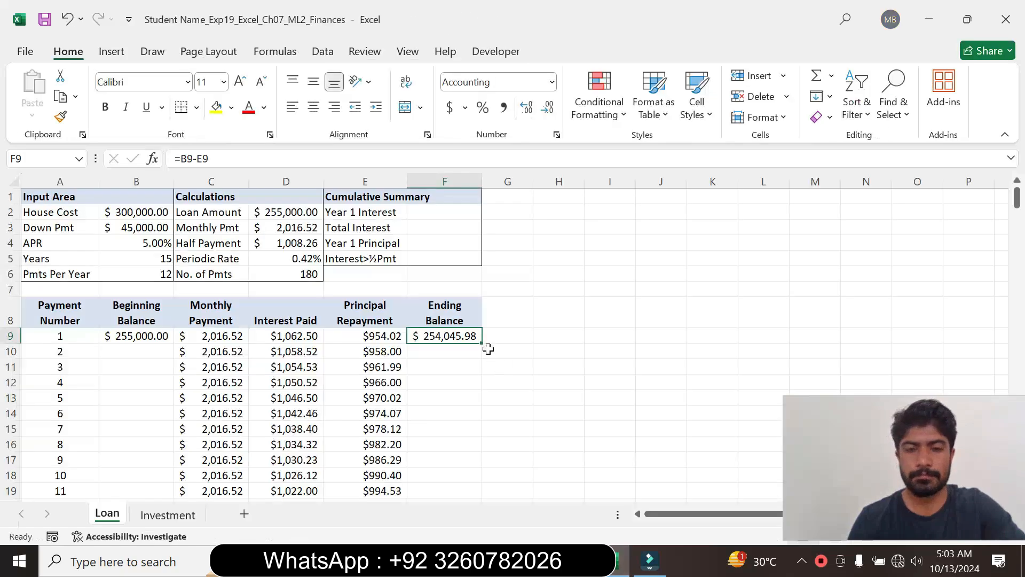
drag(482, 344, 449, 479)
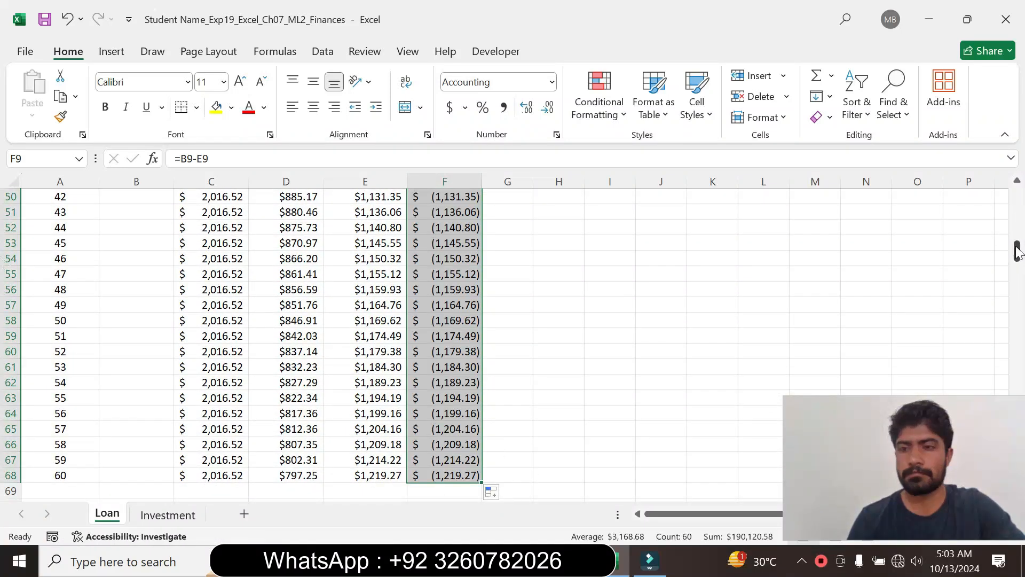
drag(1017, 249, 1016, 182)
click(610, 369)
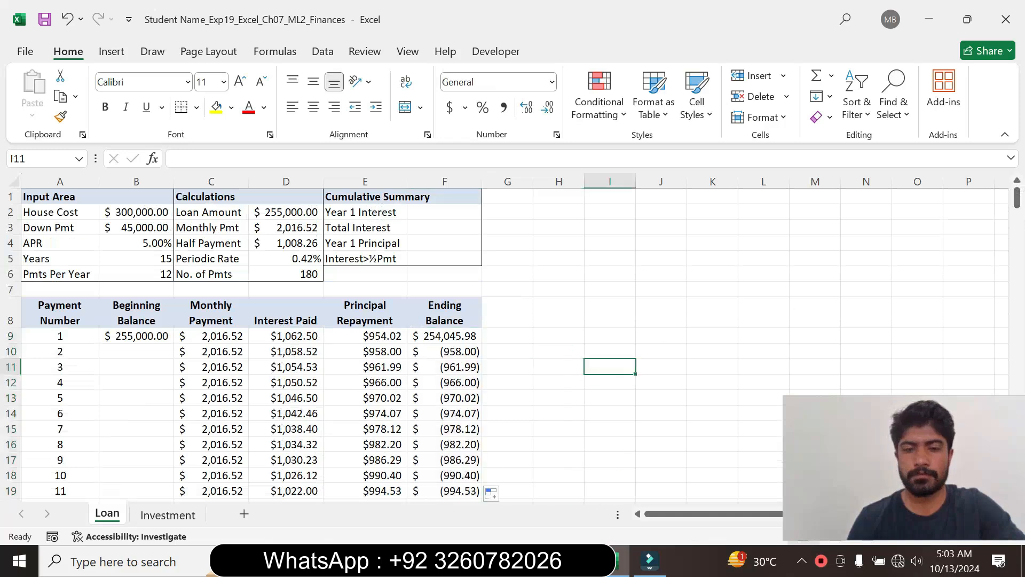
- Switch to Word and reset the step 6 instruction text to font size 9 with no highlight color
key(alt+Tab)
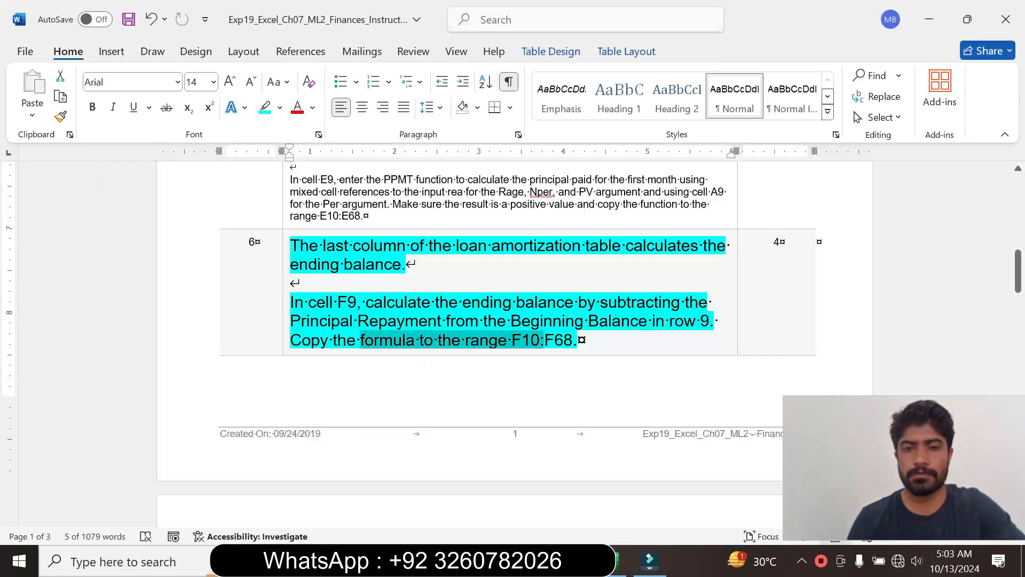
click(286, 340)
click(383, 289)
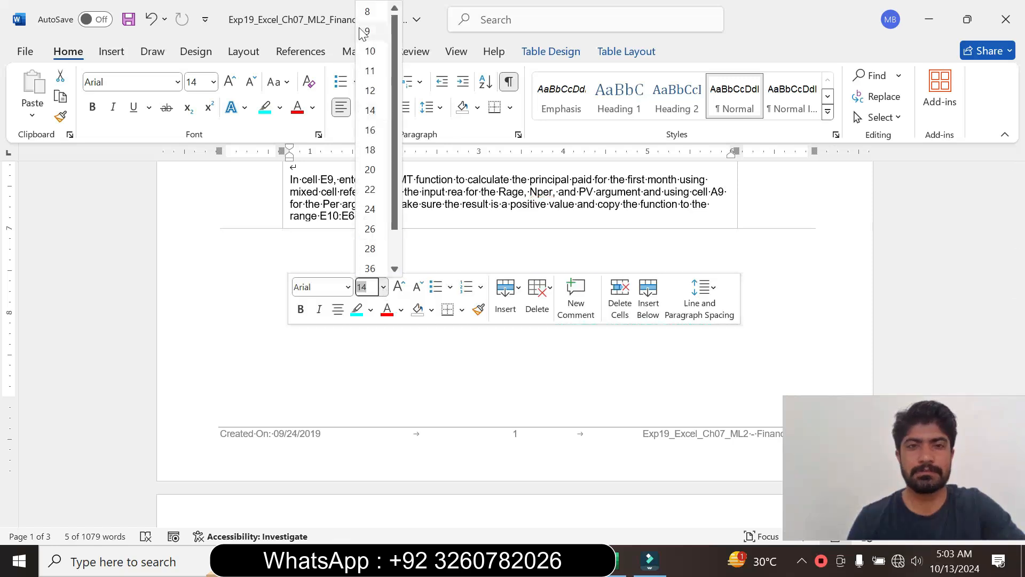
click(370, 31)
click(280, 107)
click(286, 239)
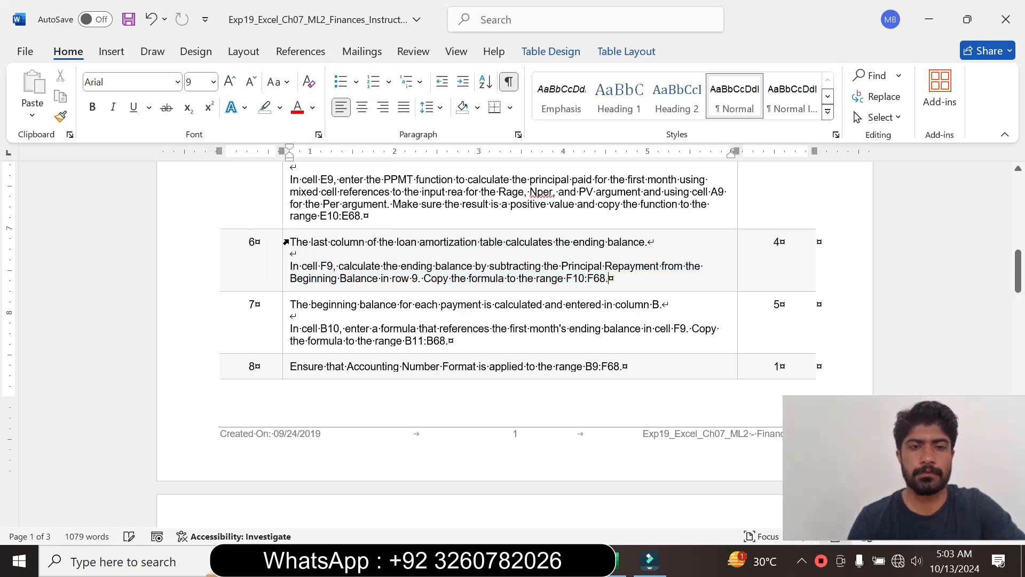
- Enlarge the step 7 instruction text to font size 14 and highlight it in turquoise
click(282, 337)
click(379, 285)
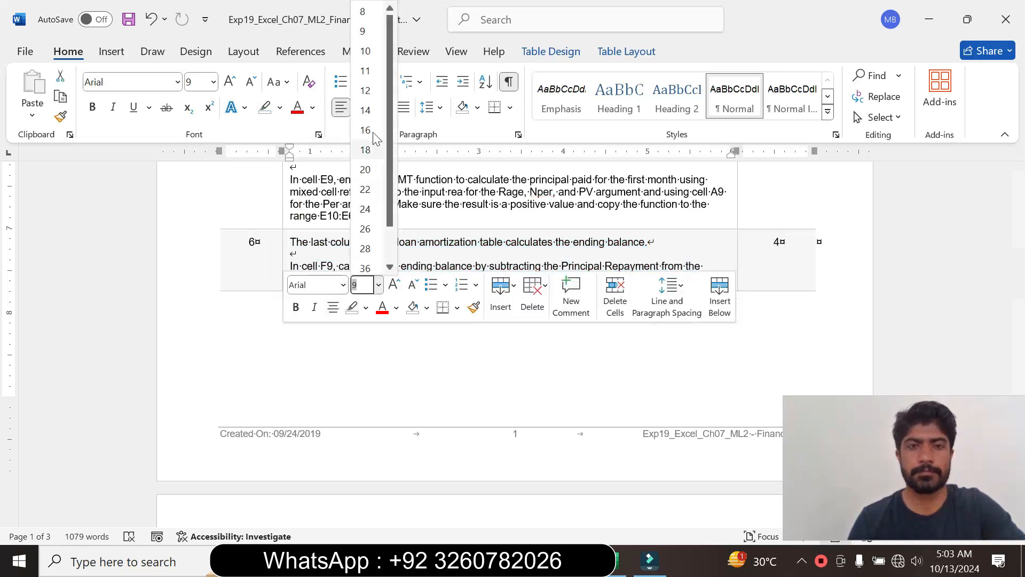
click(366, 110)
click(280, 108)
click(315, 163)
drag(1020, 251, 1021, 308)
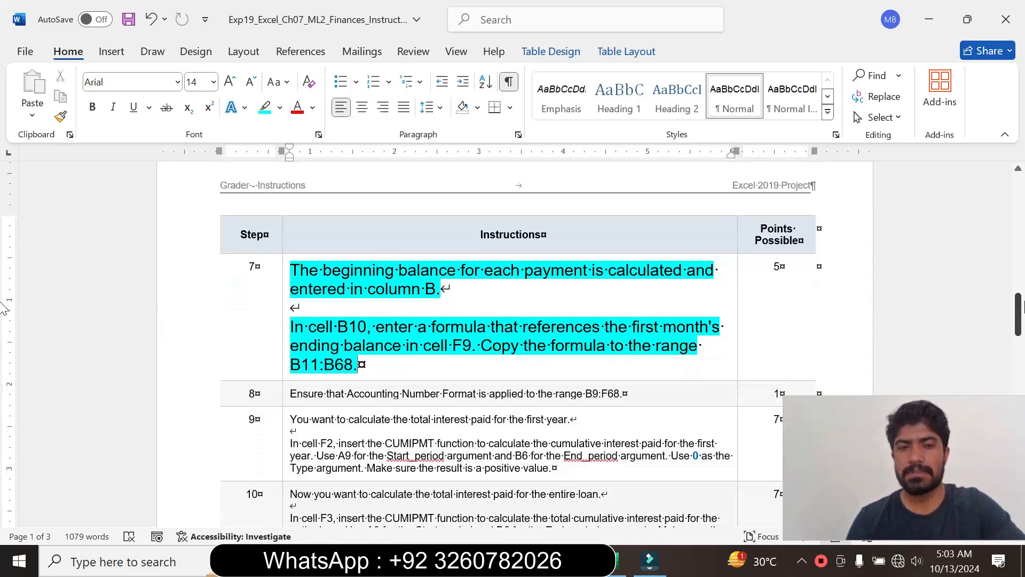
- Read the step 7 beginning balance instruction, marking its formula wording, then switch to Excel and select cell B10
drag(291, 327, 471, 346)
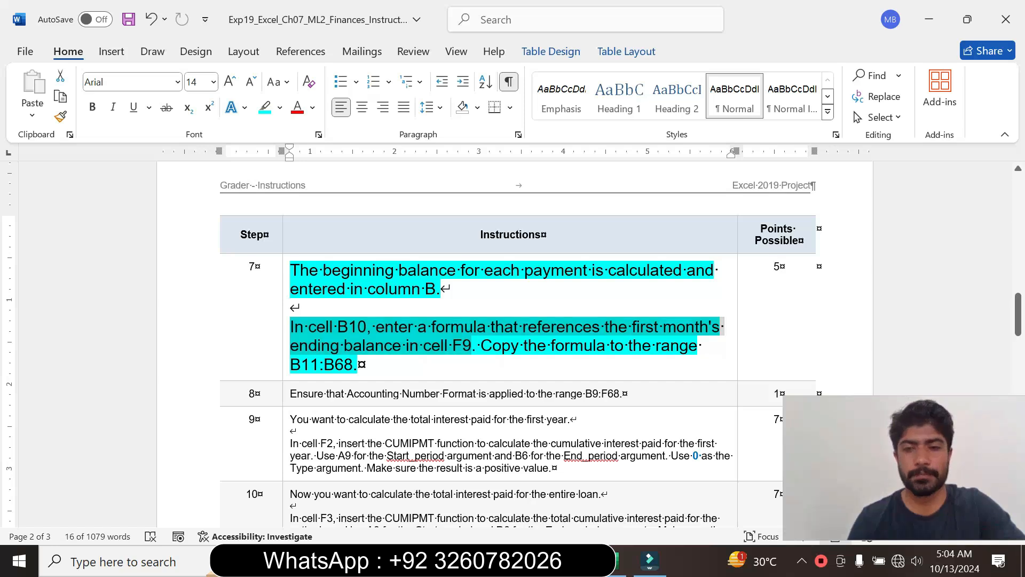
click(358, 365)
drag(290, 327, 525, 348)
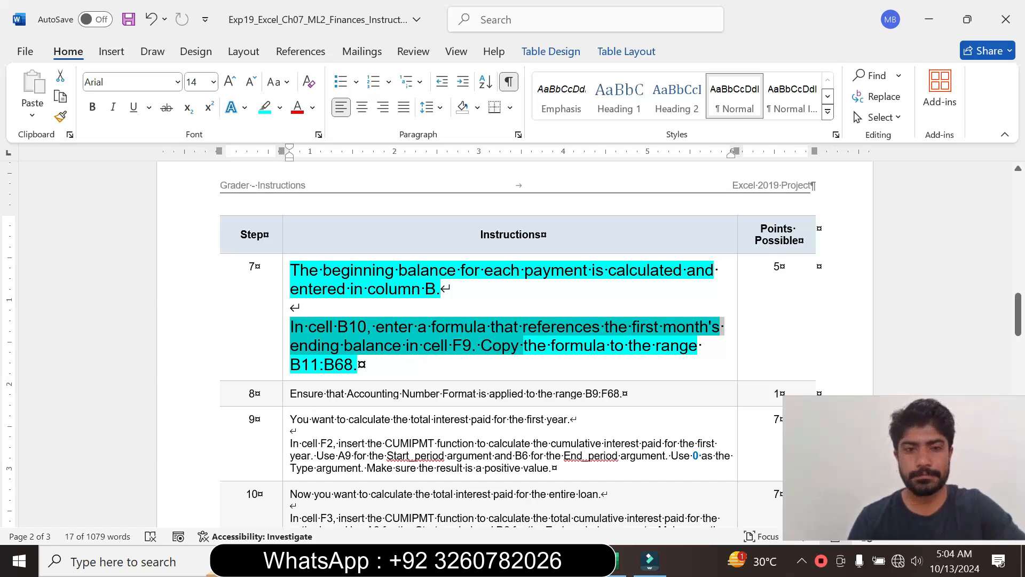
key(alt+Tab)
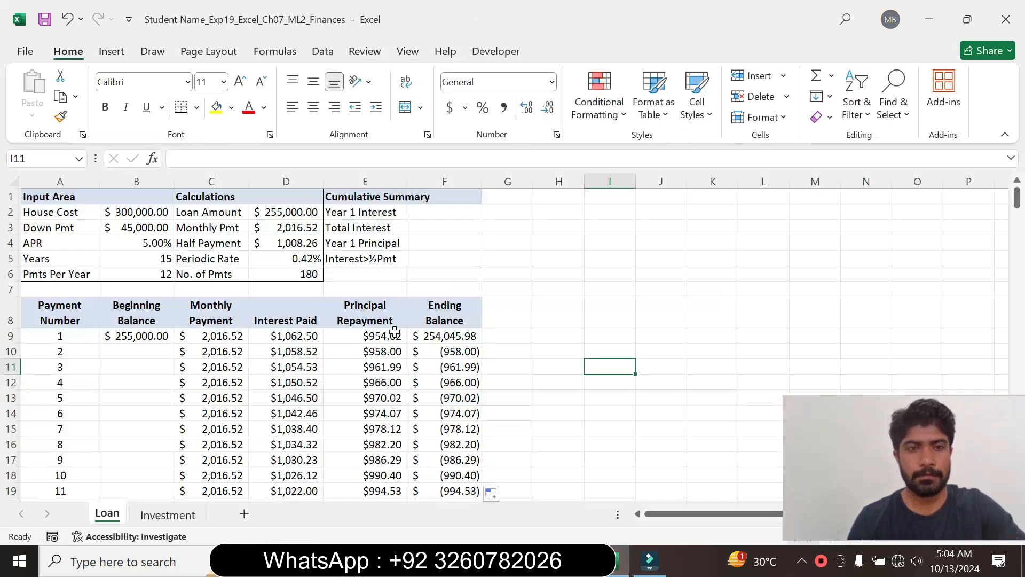
click(147, 348)
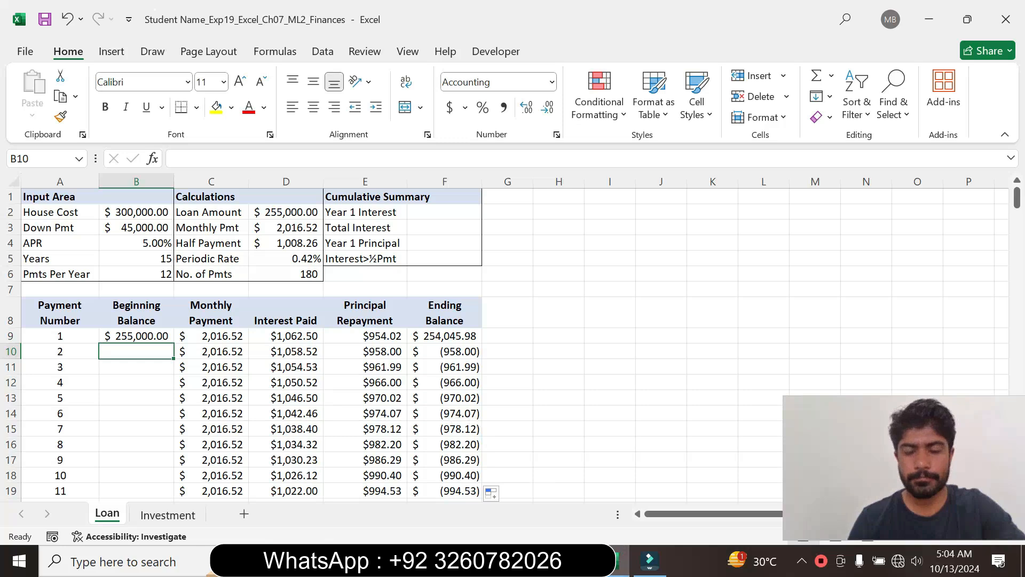
- Recheck the step 7 instruction in Word and enter =F9 in cell B10 of the Excel Loan sheet
key(alt+Tab)
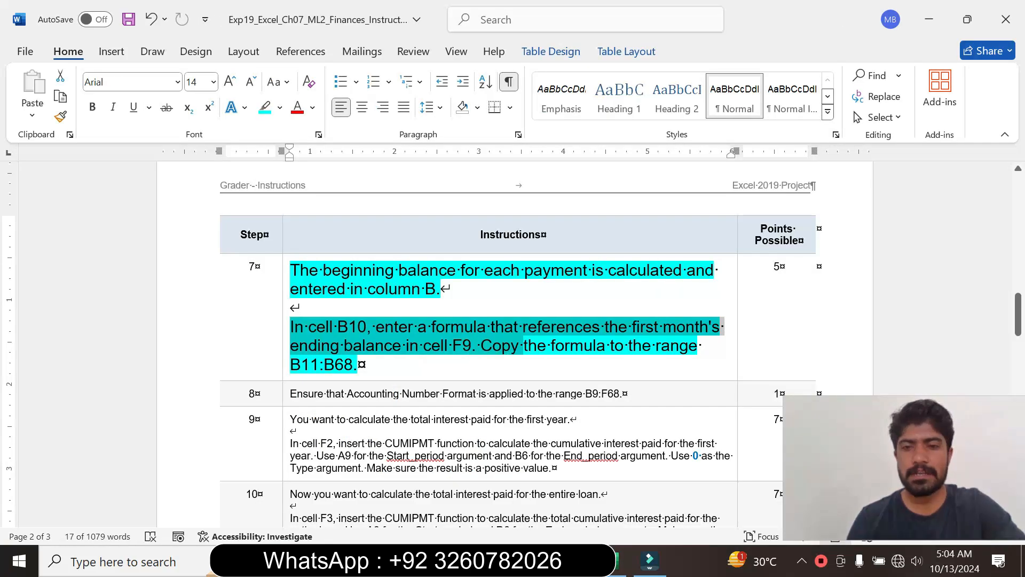
click(495, 338)
click(617, 568)
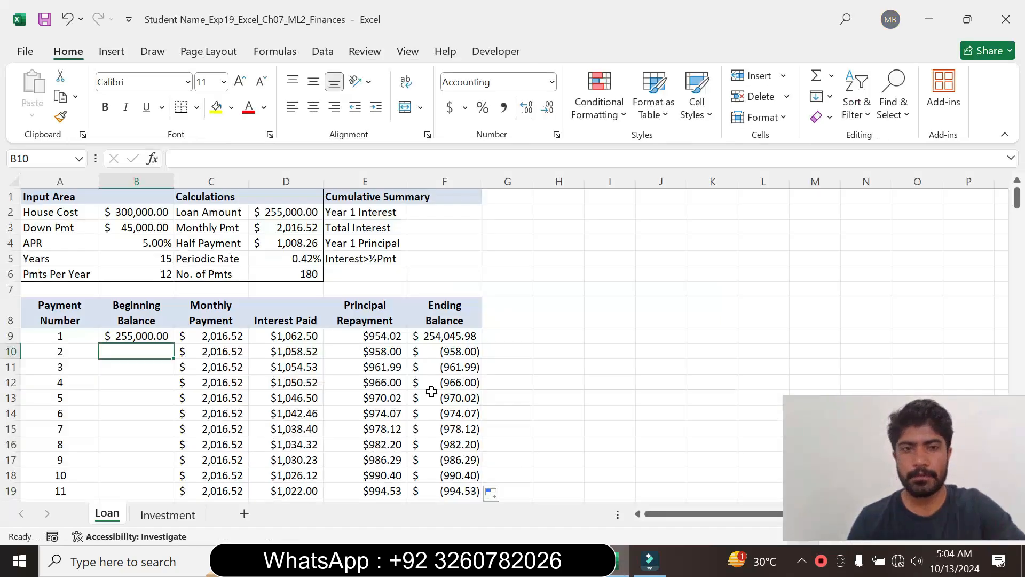
text(=)
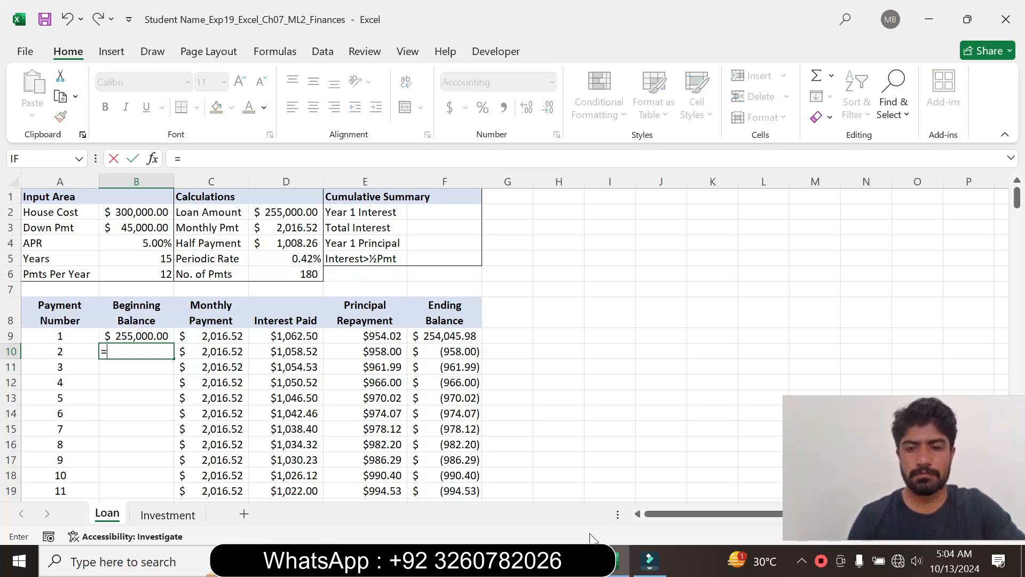
click(588, 566)
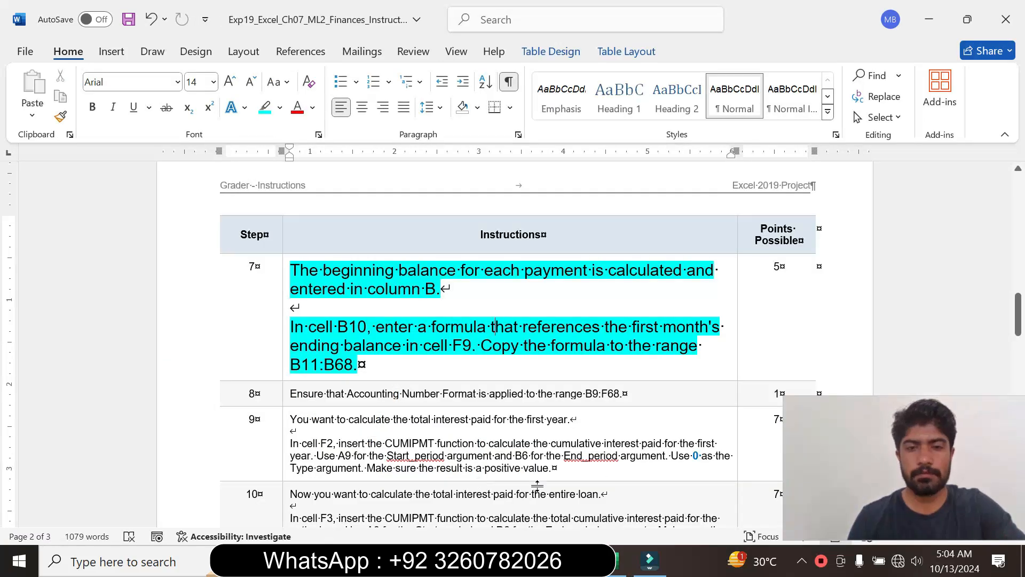
click(618, 564)
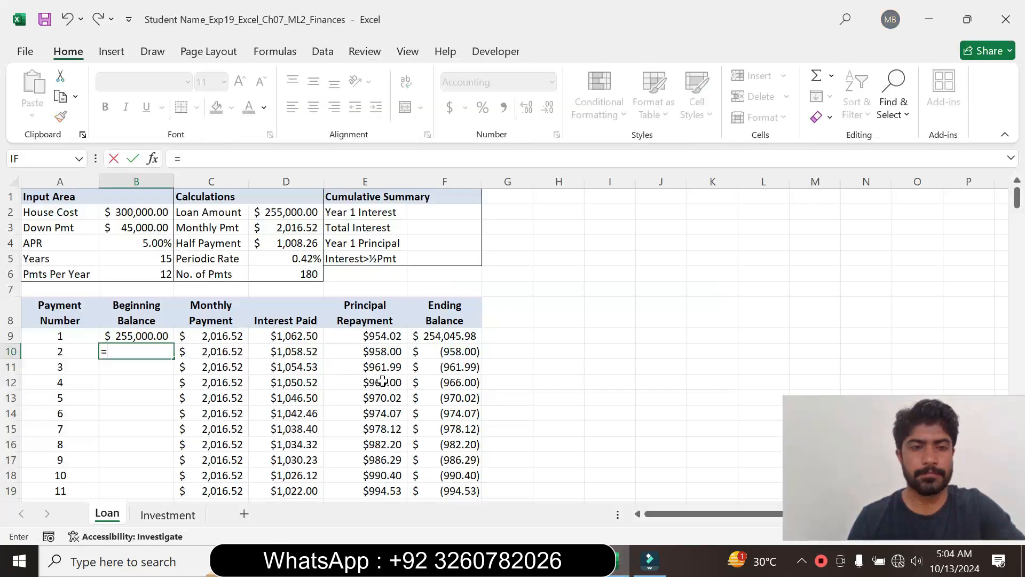
click(452, 333)
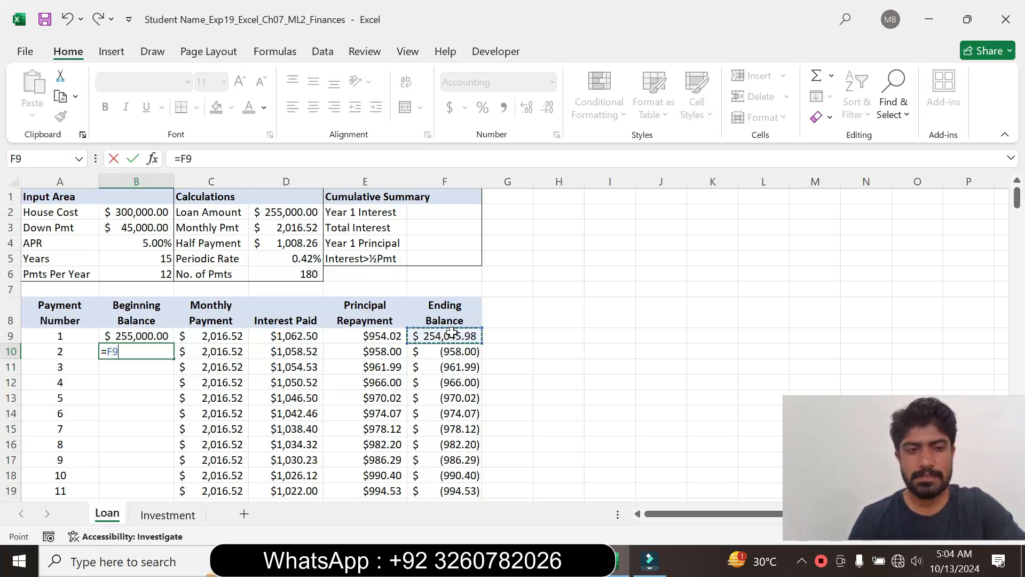
key(Return)
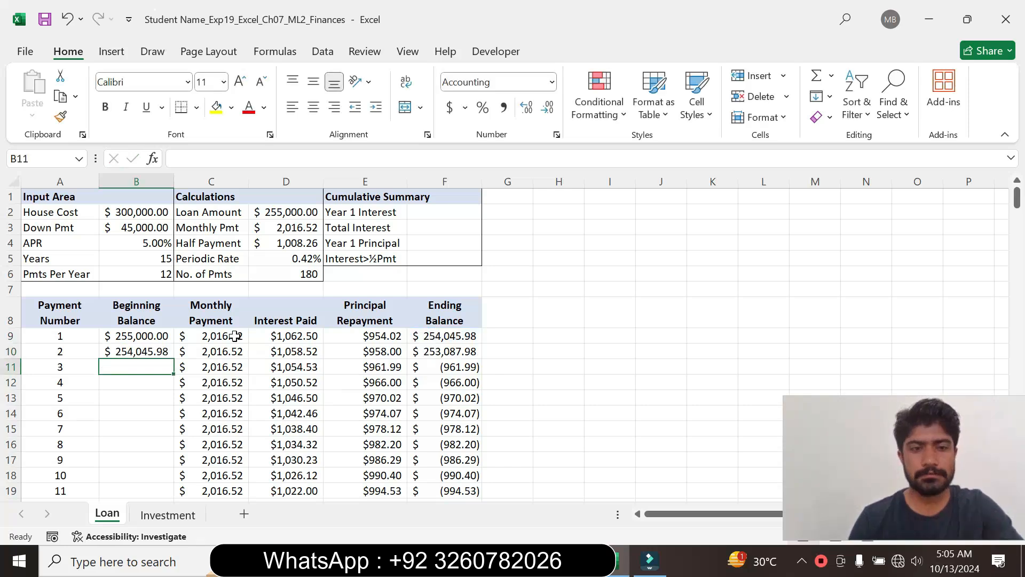
- Mark the copy-range wording of step 7 in Word, then return to Excel and copy the B10 formula down through B68
click(150, 351)
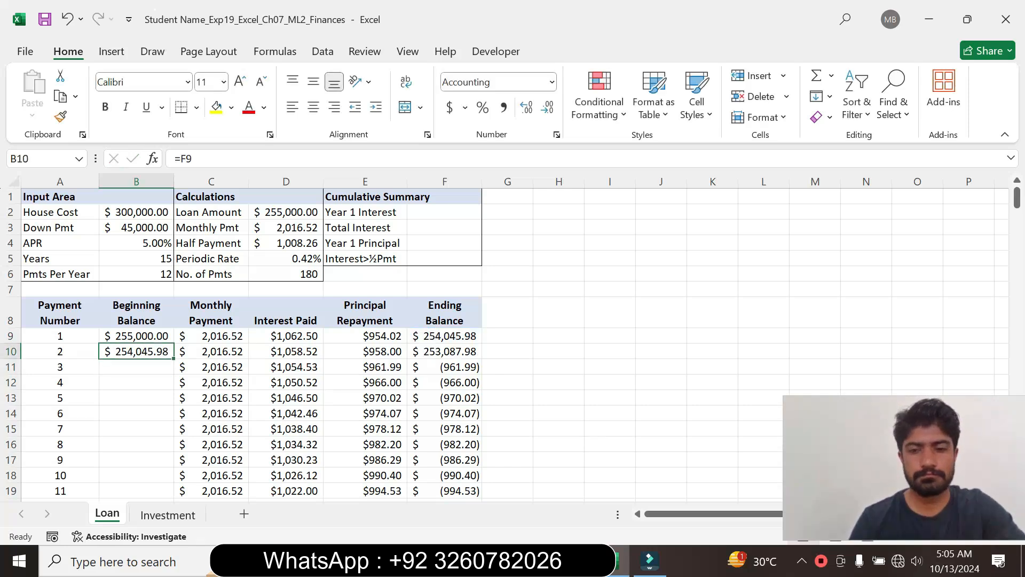
key(alt+Tab)
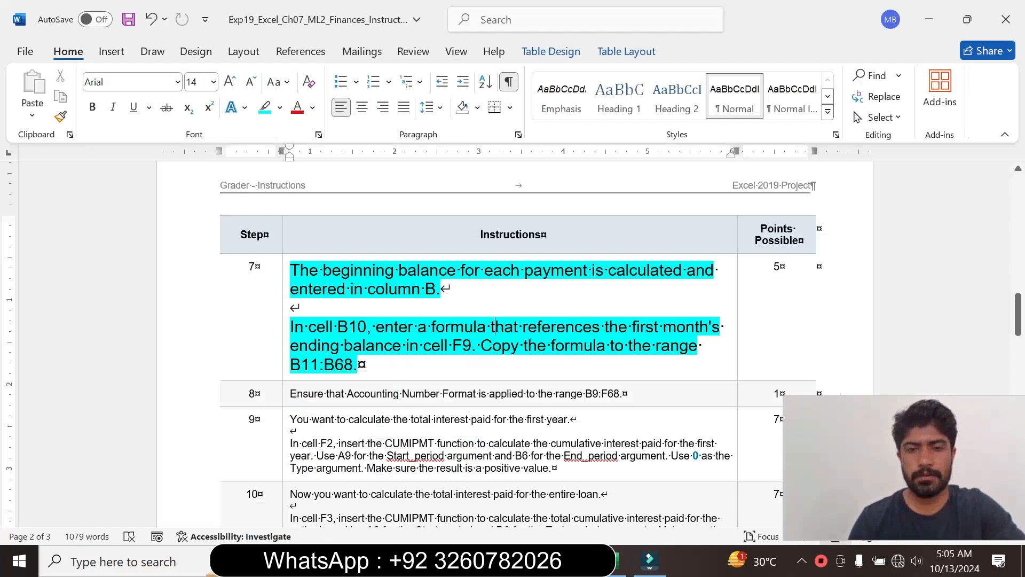
drag(358, 365, 480, 346)
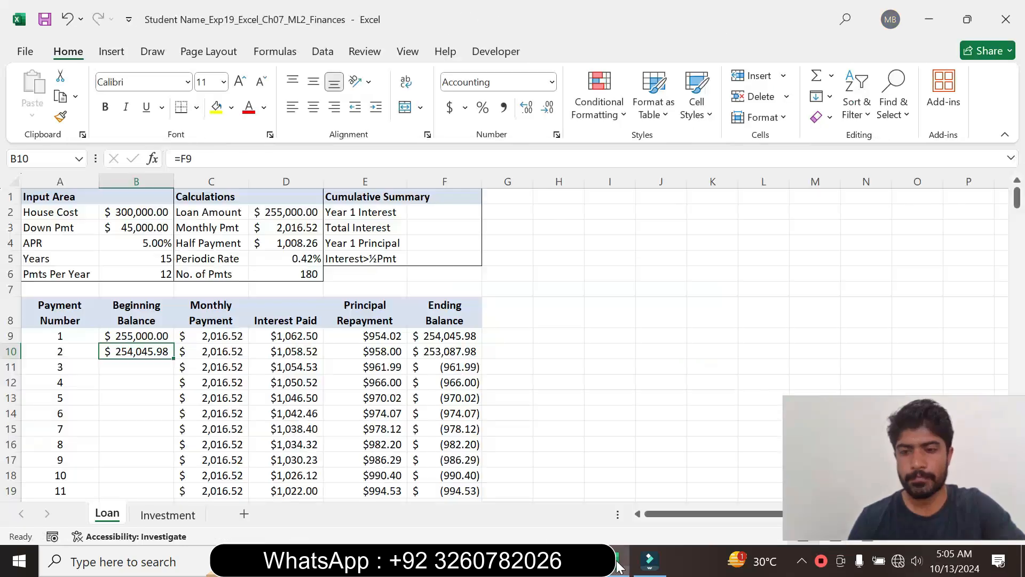
click(620, 560)
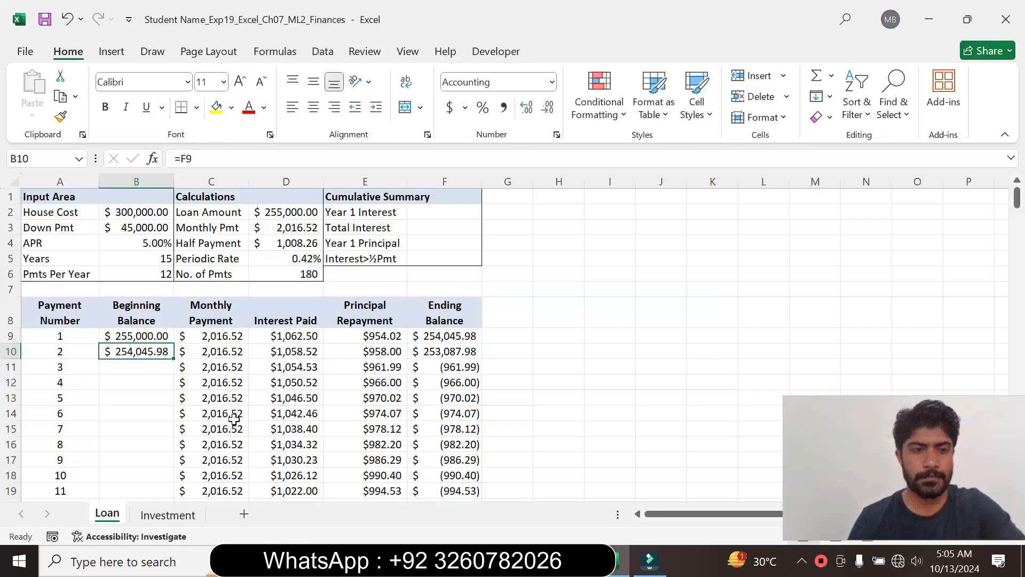
drag(174, 359, 131, 467)
click(363, 396)
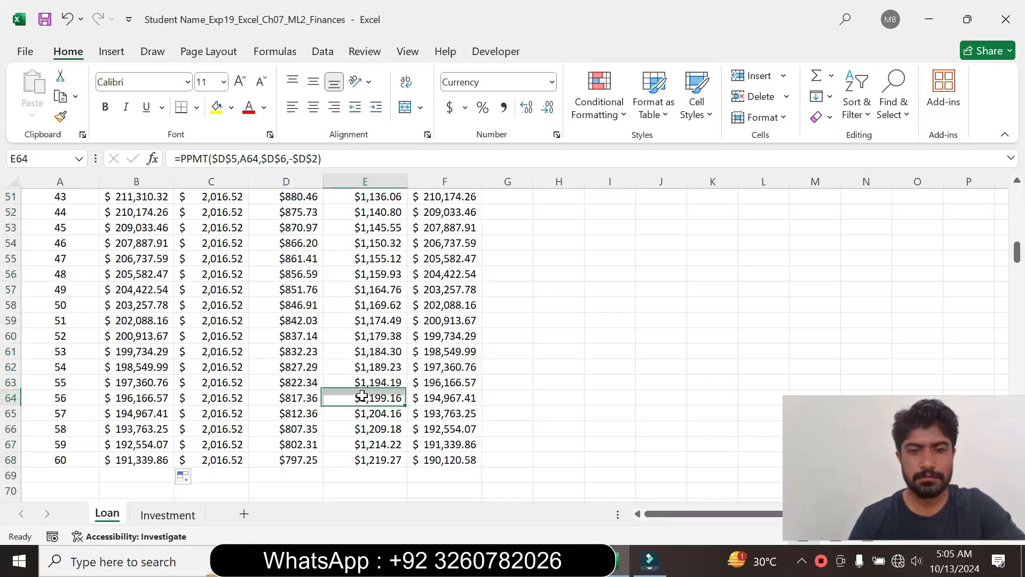
drag(1017, 251, 1016, 184)
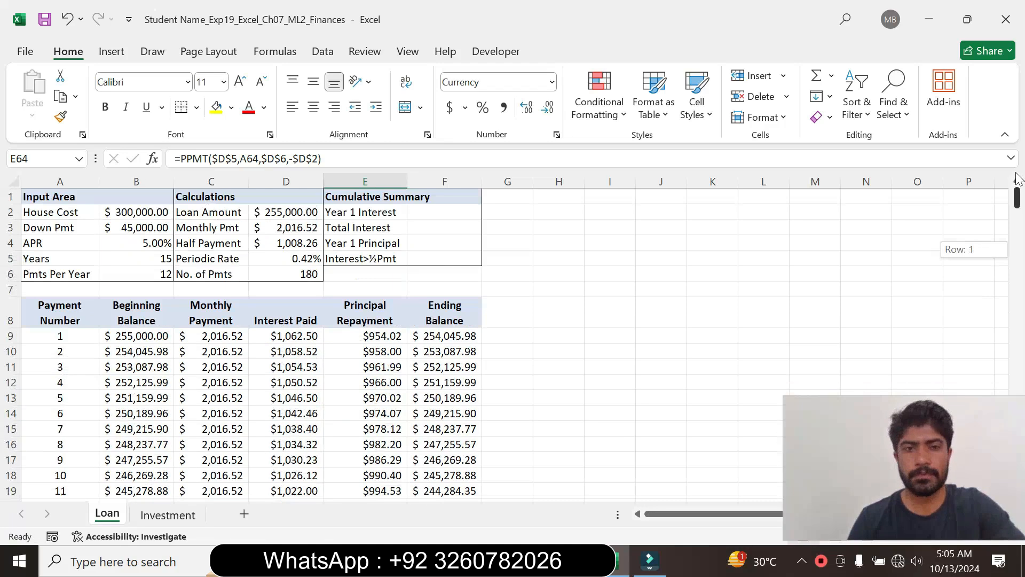
- Switch to the Word instructions, set the step 7 text to font size 9 and remove its highlight colour
mouse_move(569, 561)
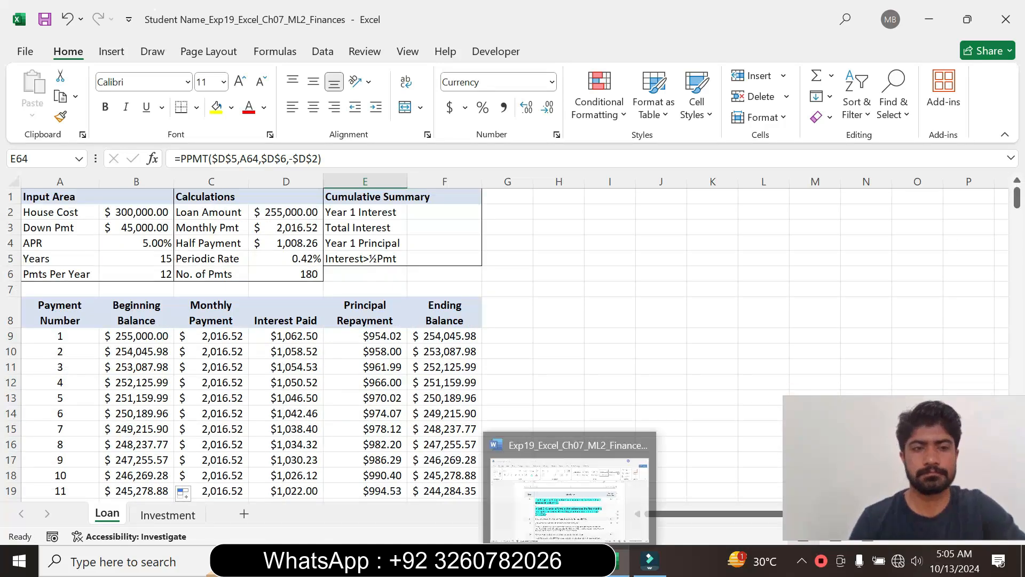
click(569, 494)
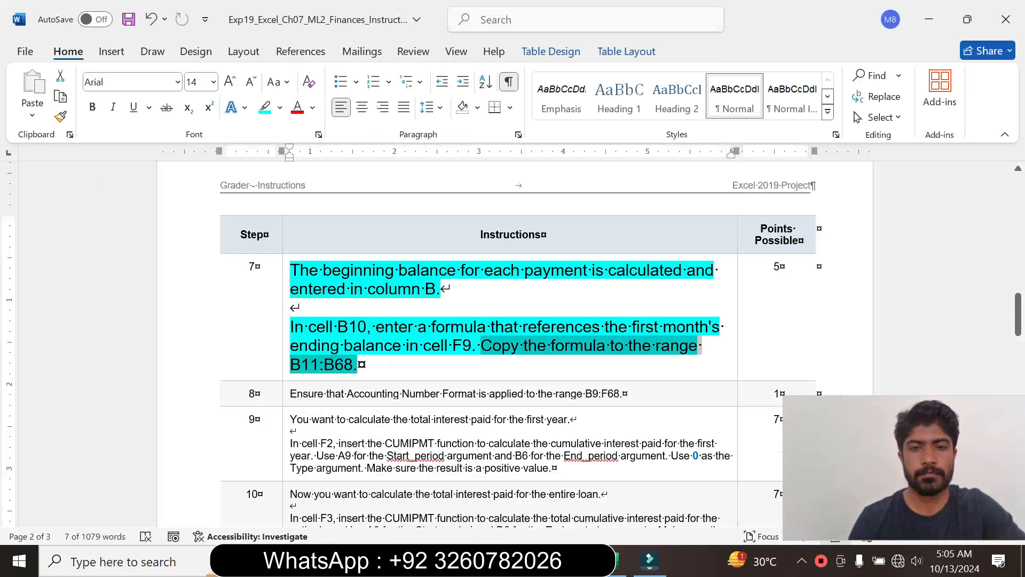
click(286, 359)
click(384, 307)
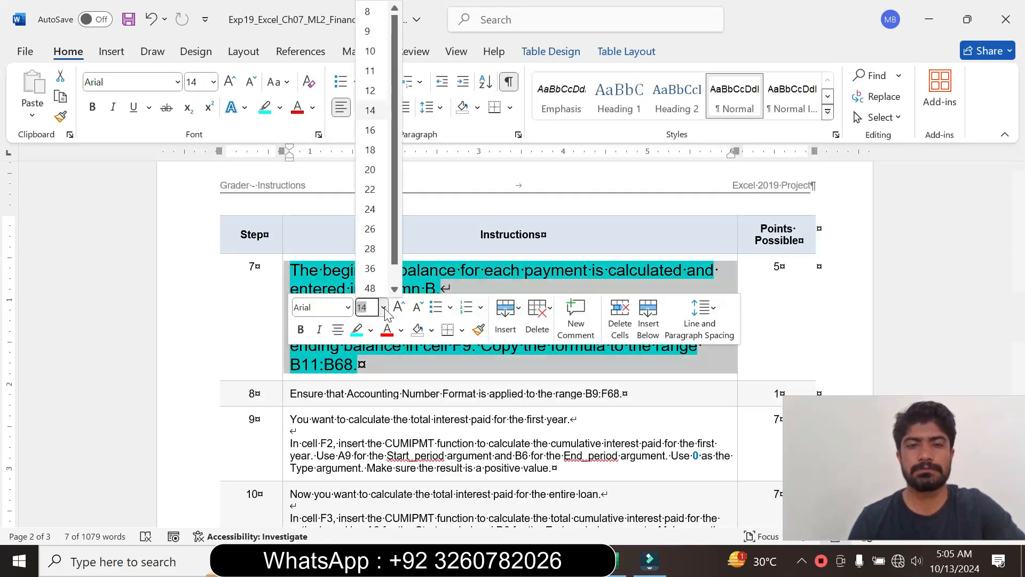
click(373, 33)
scroll(513, 341, down, 3)
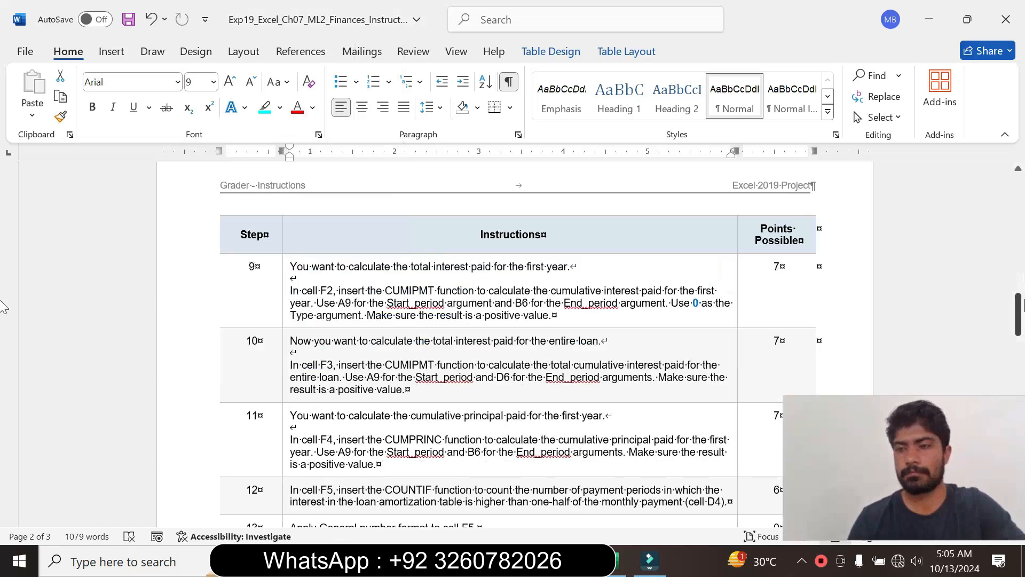
drag(1018, 315, 1018, 270)
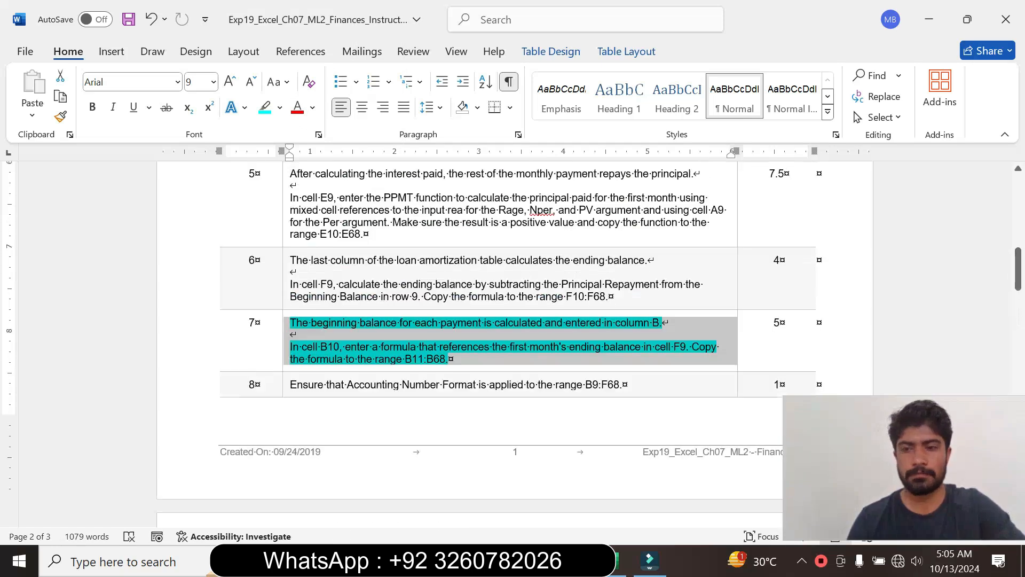
click(280, 108)
click(302, 236)
click(449, 361)
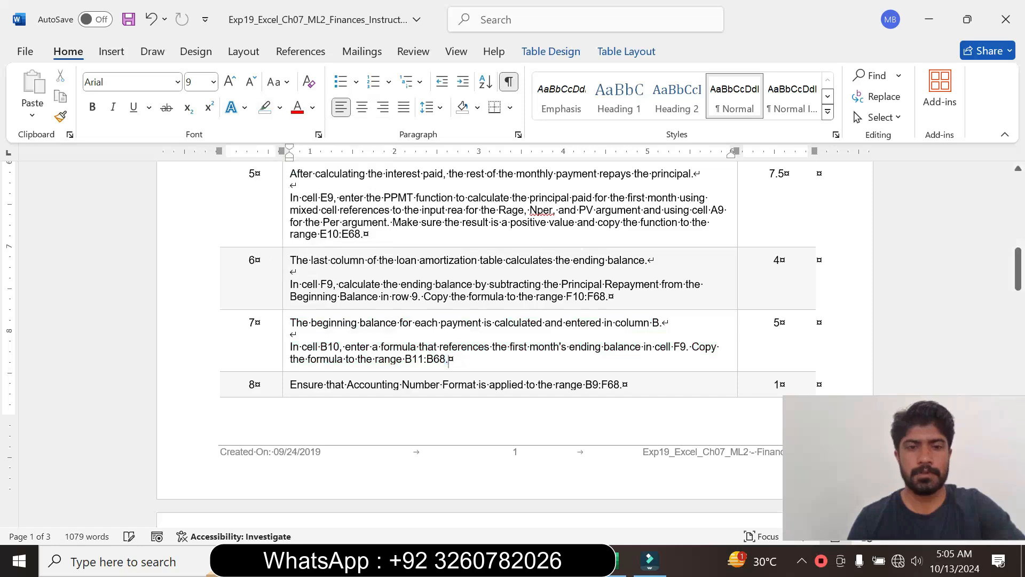
- Enlarge the step 8 instruction text to font size 14 and highlight it in turquoise
click(283, 384)
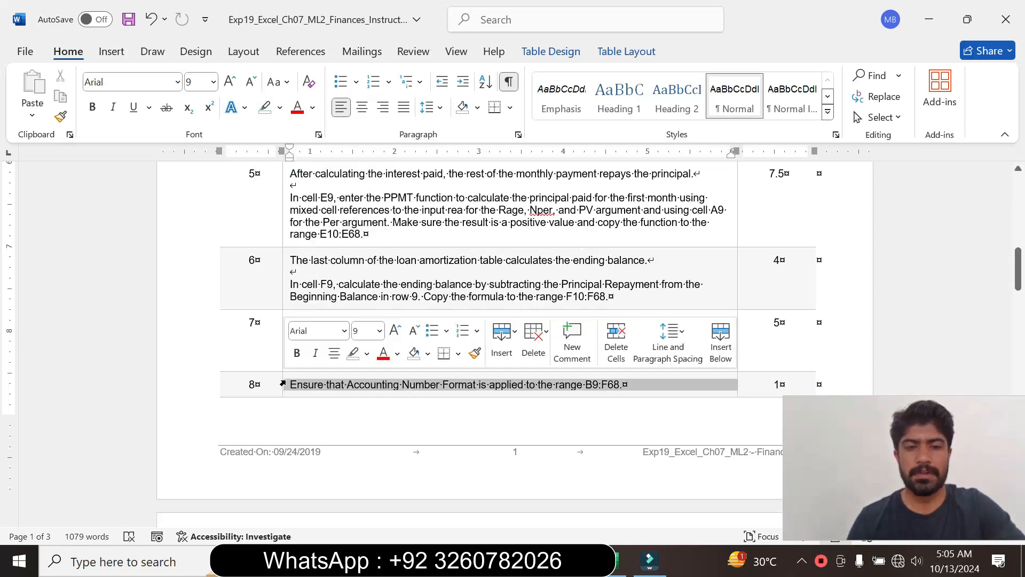
click(380, 330)
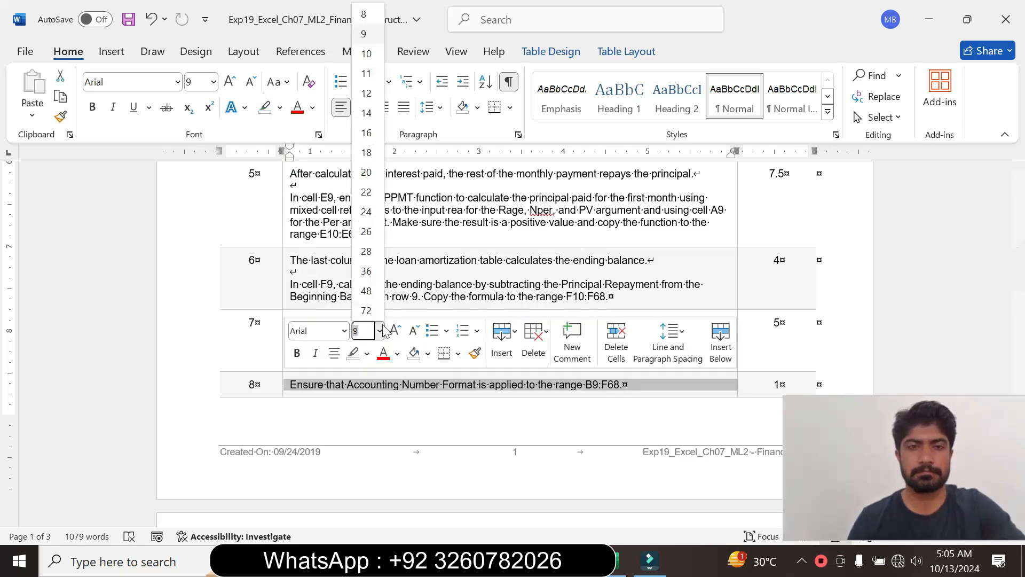
click(366, 114)
click(280, 108)
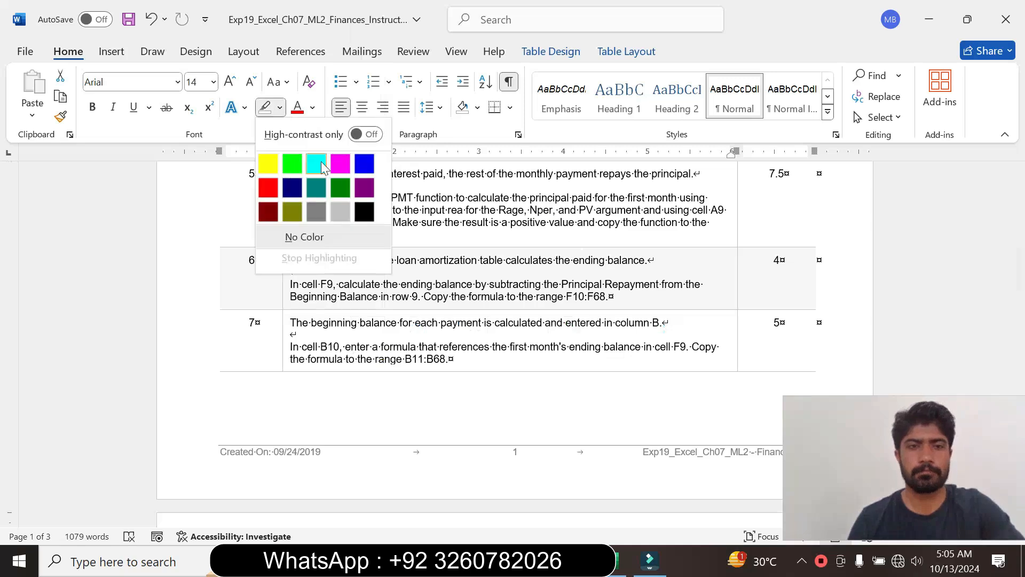
click(323, 167)
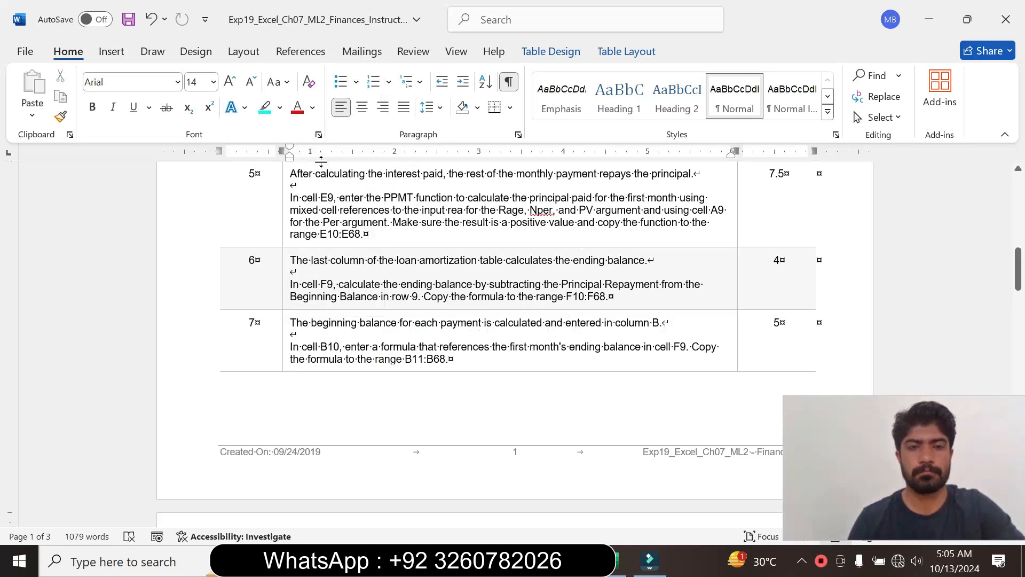
drag(1018, 270, 1022, 315)
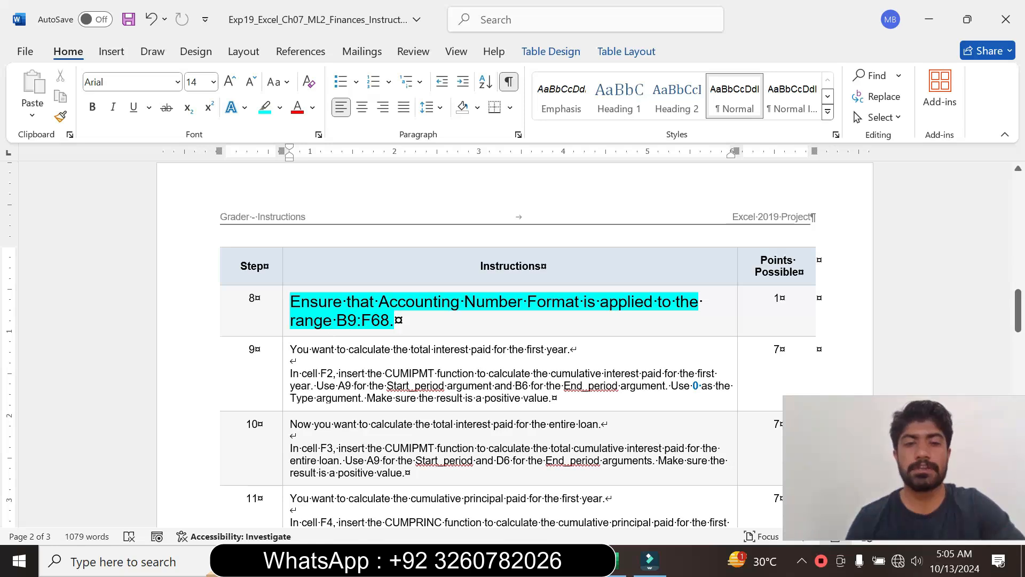
- Copy the range reference B9:F68 from step 8 and use it to select that range on the Excel Loan sheet
drag(337, 320, 388, 324)
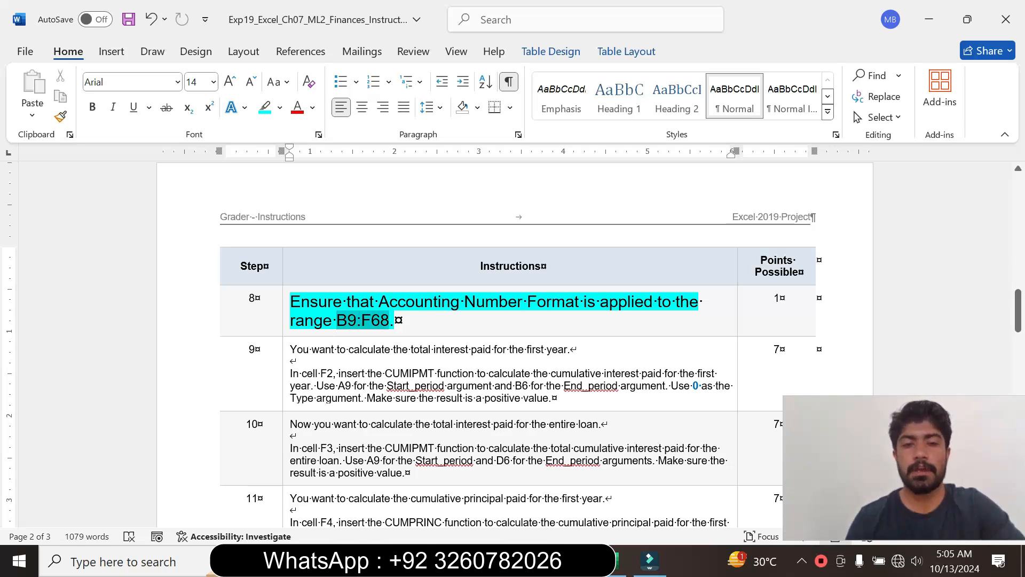
key(ctrl+c)
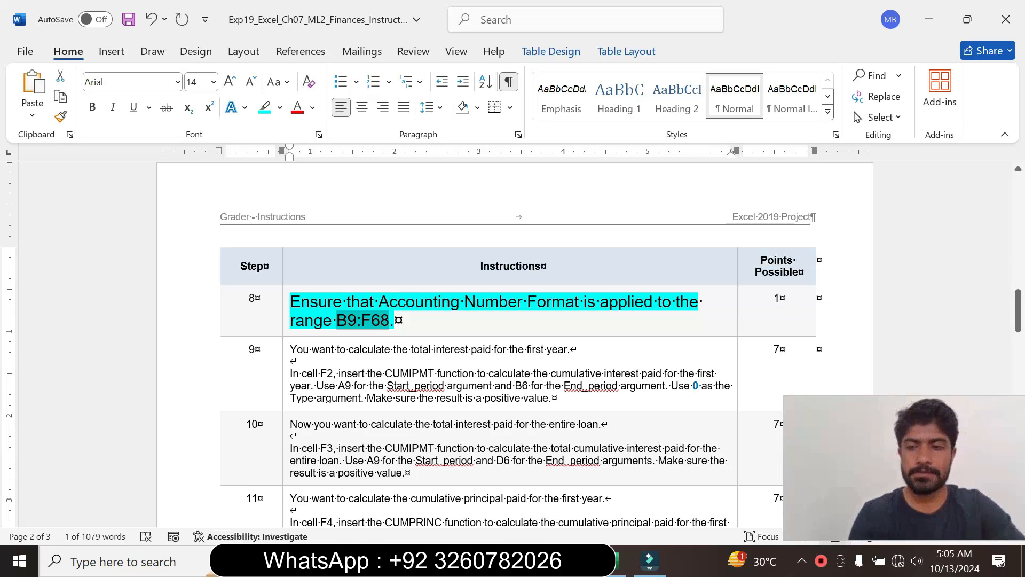
click(609, 568)
click(32, 158)
key(ctrl+v)
key(Return)
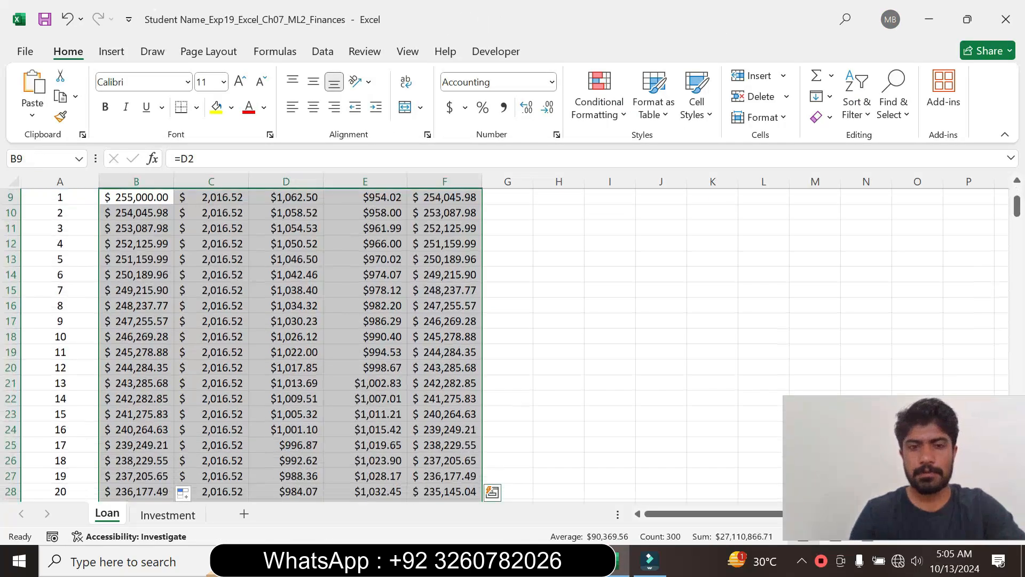
mouse_move(1018, 206)
mouse_down()
mouse_move(1019, 258)
mouse_move(1020, 225)
mouse_up()
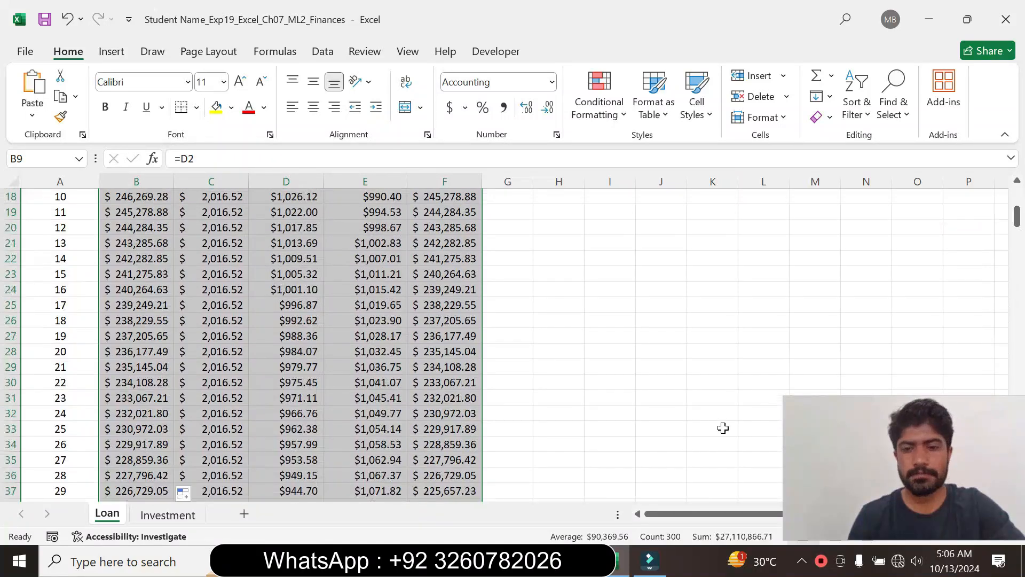
- Recheck step 8 in Word, then apply the $ English (United States) Accounting format to the selected range B9:F68 in Excel
click(577, 561)
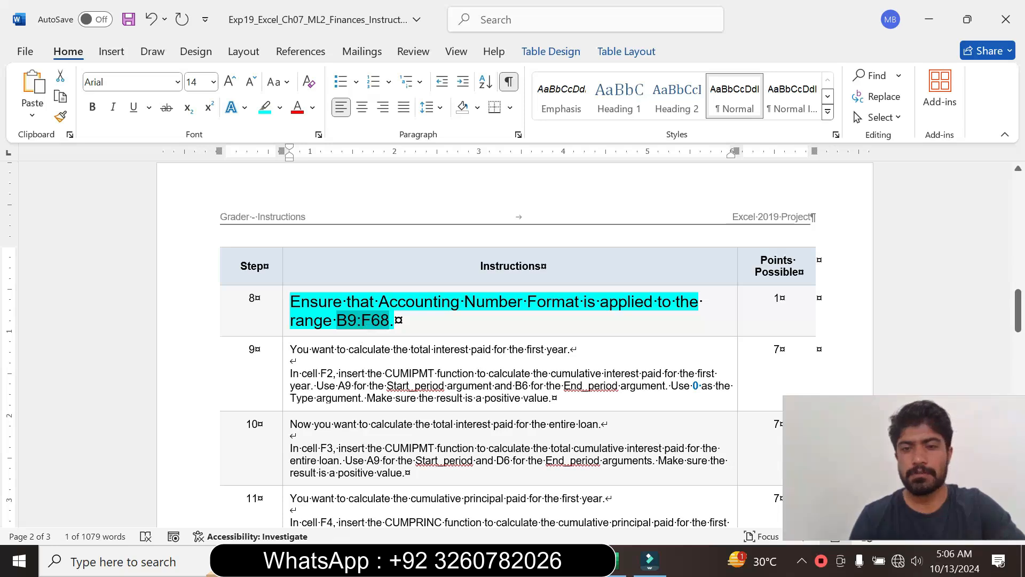
click(620, 560)
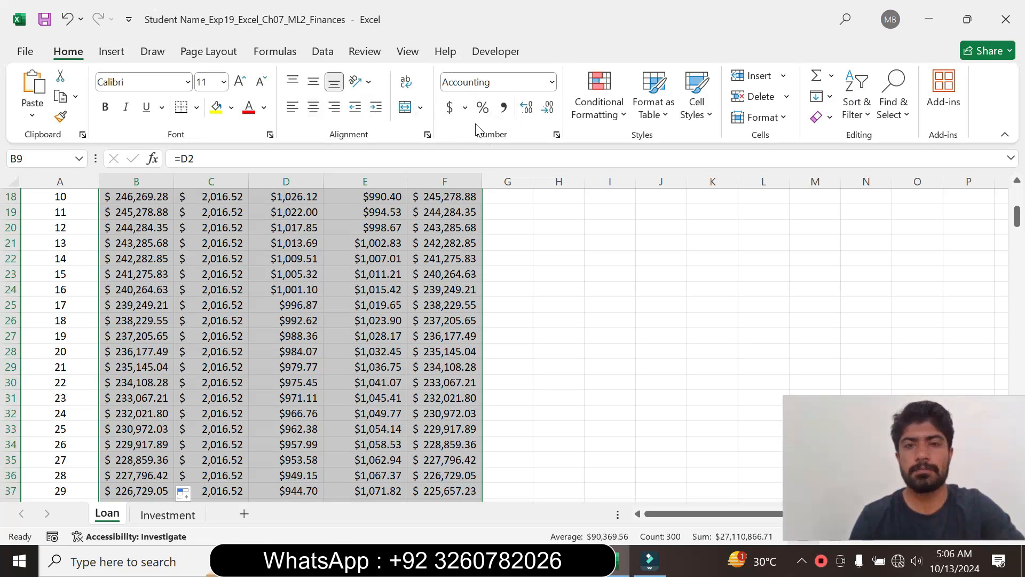
click(467, 109)
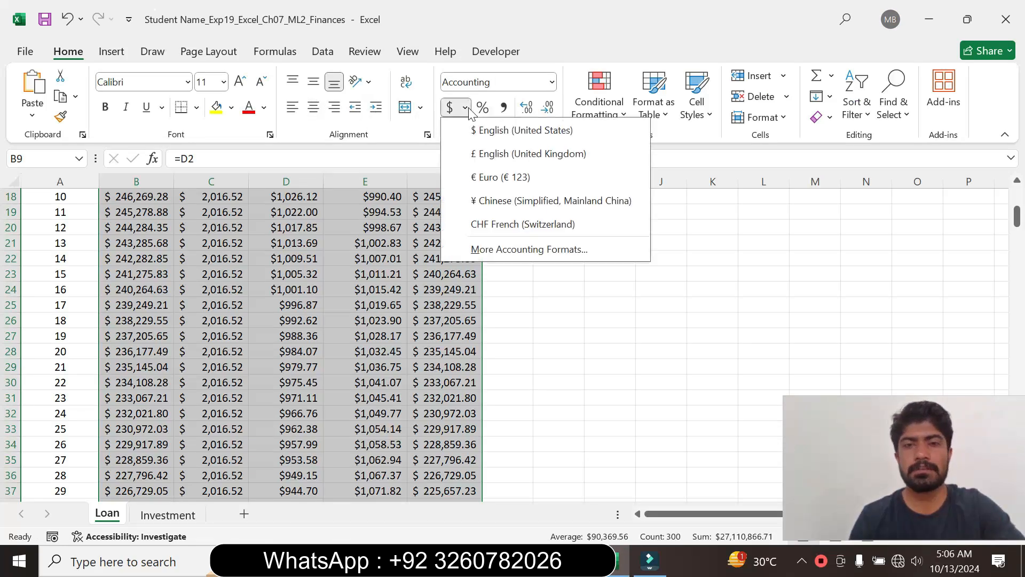
click(499, 134)
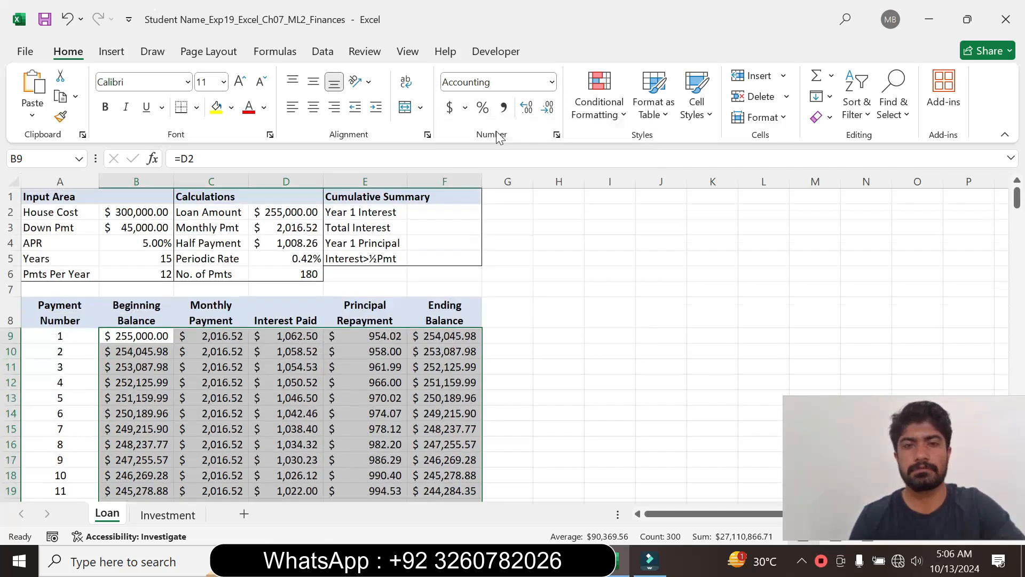
click(572, 366)
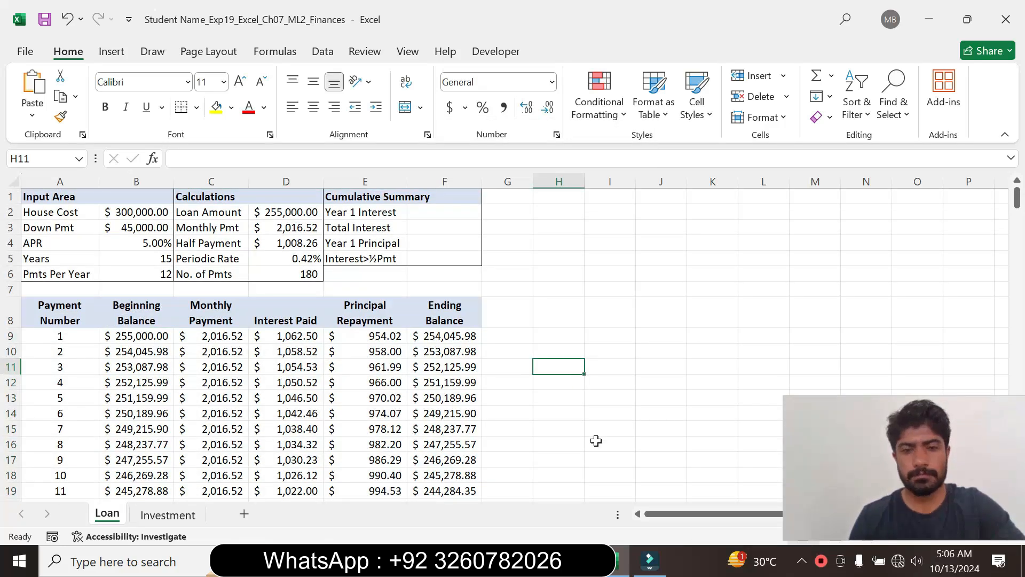
- Return to Word, set the step 8 instruction text to font size 9 and remove its highlight colour
click(573, 561)
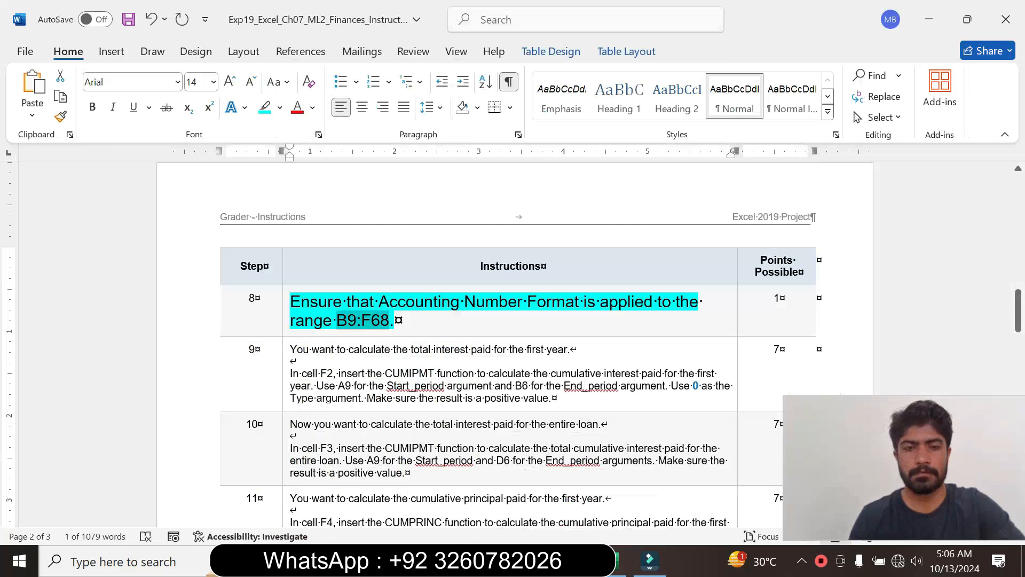
click(285, 332)
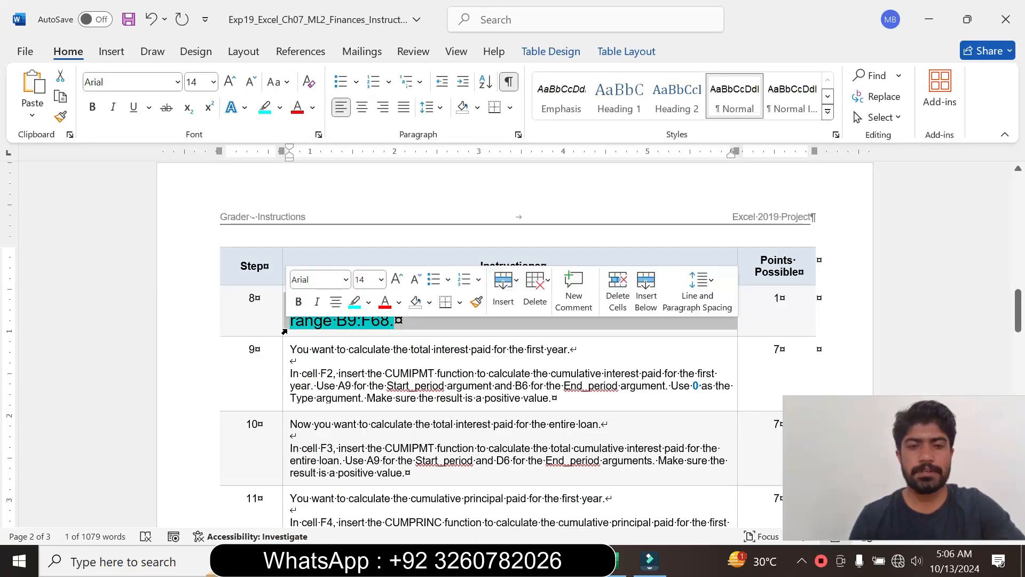
click(383, 283)
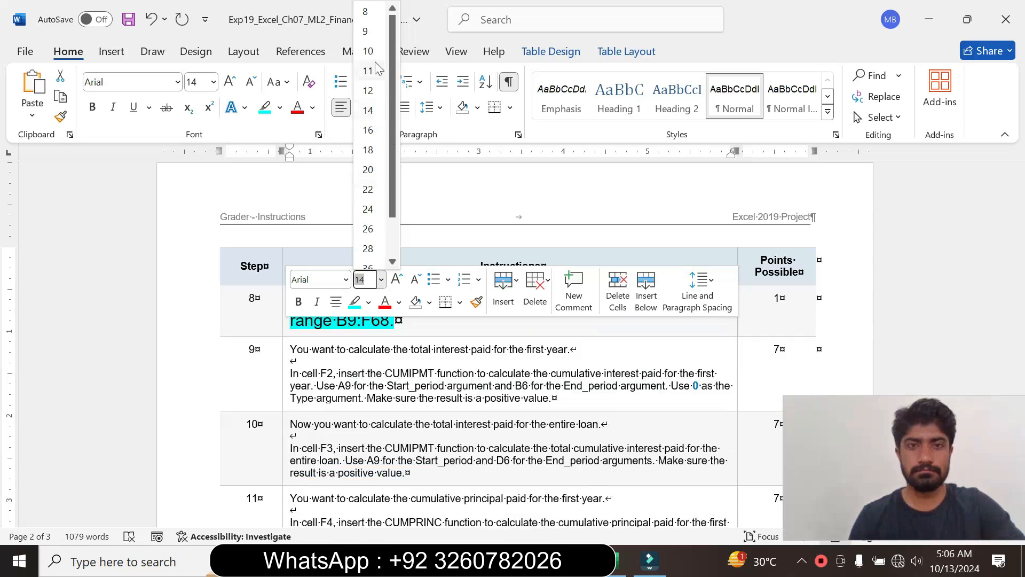
click(366, 31)
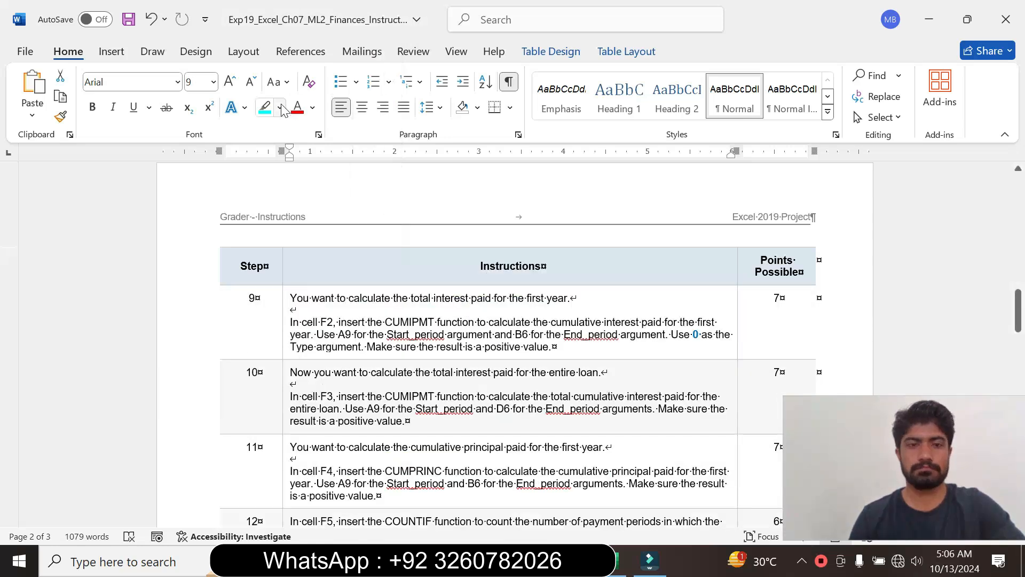
click(280, 109)
click(313, 237)
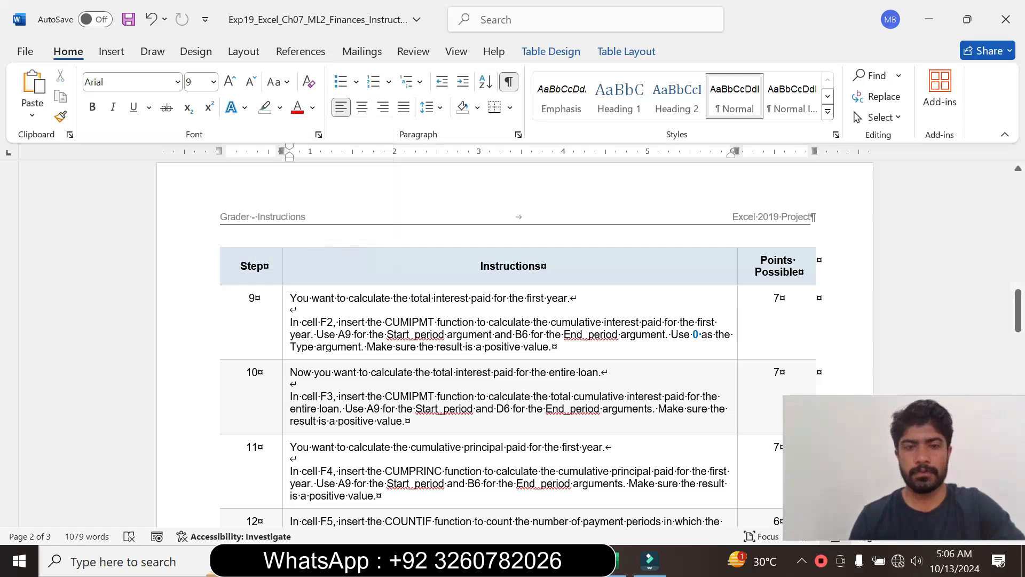
- Enlarge the step 9 instruction text to font size 14 and highlight it in turquoise
mouse_move(1018, 309)
mouse_down()
mouse_move(1018, 283)
mouse_move(1018, 310)
mouse_up()
click(282, 356)
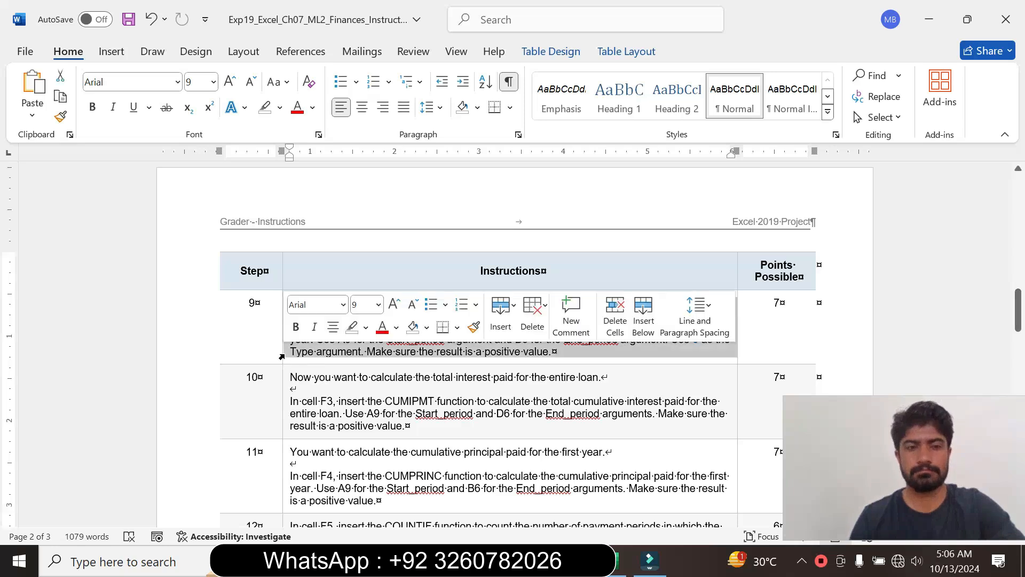
click(379, 304)
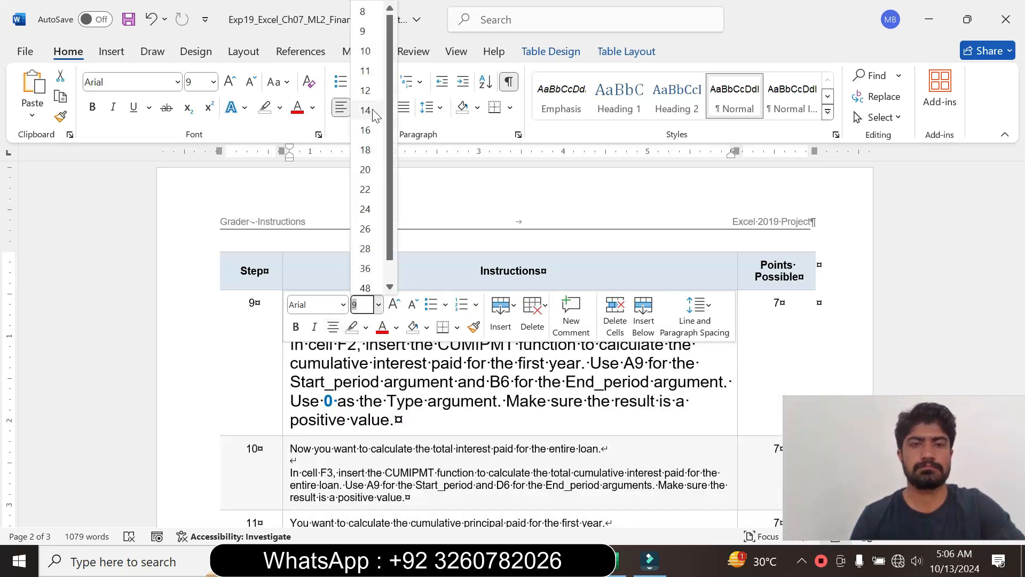
click(374, 114)
click(279, 108)
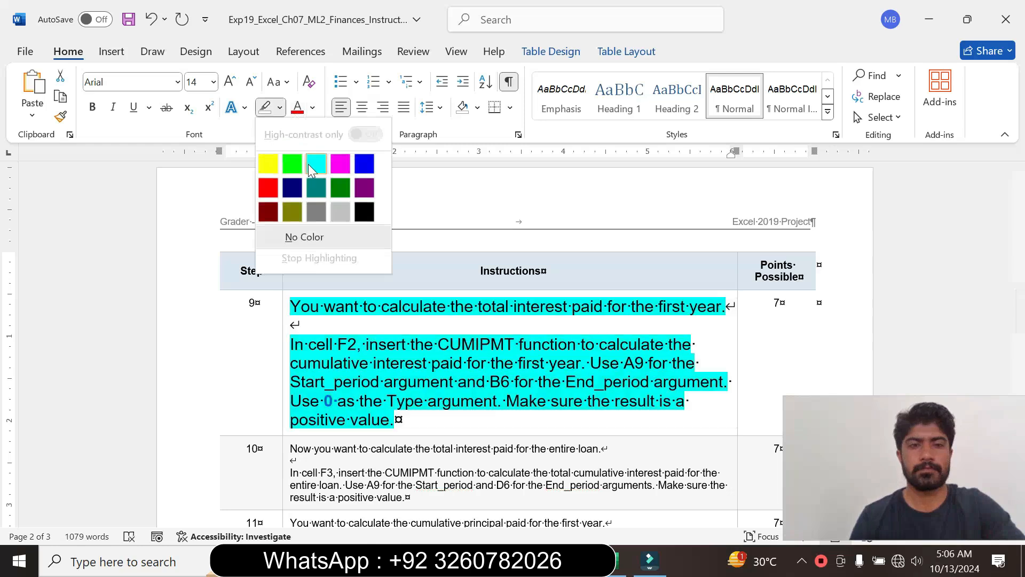
click(316, 164)
click(348, 363)
- Read the step 9 instruction, marking its wording on the CUMIPMT function in cell F2 and the period and Type arguments
drag(1018, 309, 1018, 318)
drag(308, 273, 499, 328)
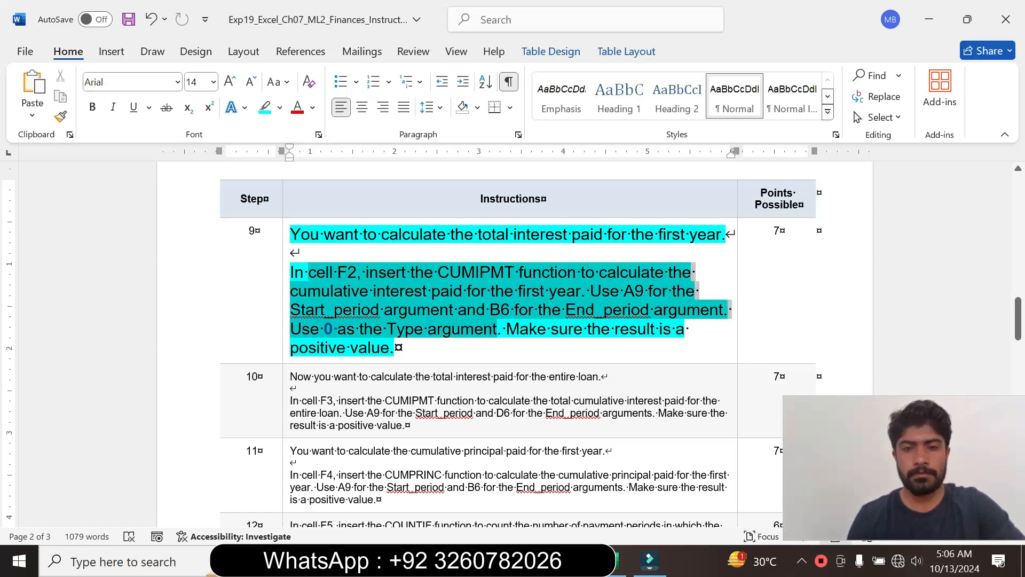
click(267, 254)
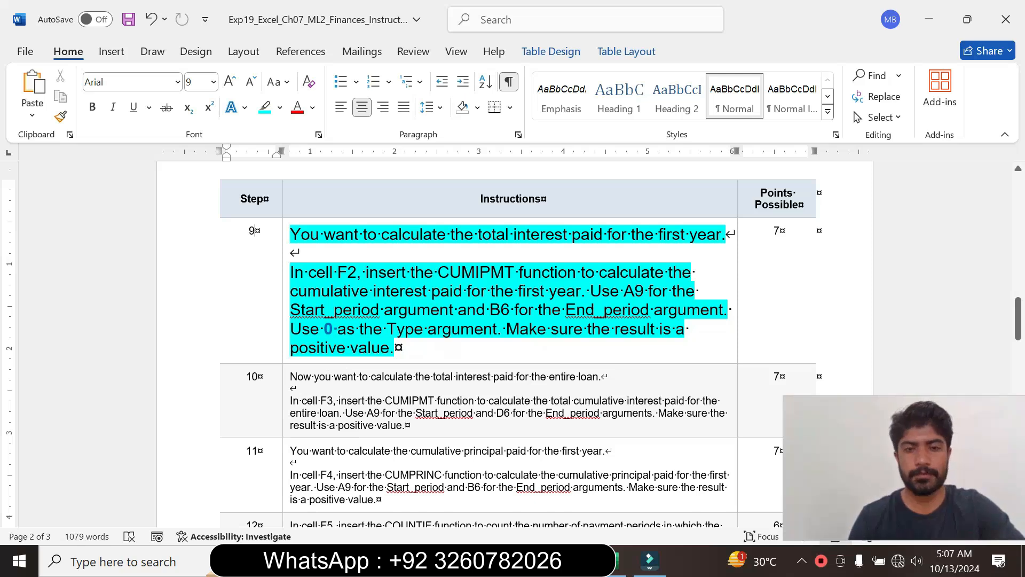
- Switch to Excel and start a negated CUMIPMT formula in cell F2, rechecking the function name in Word's step 9 instruction
click(618, 562)
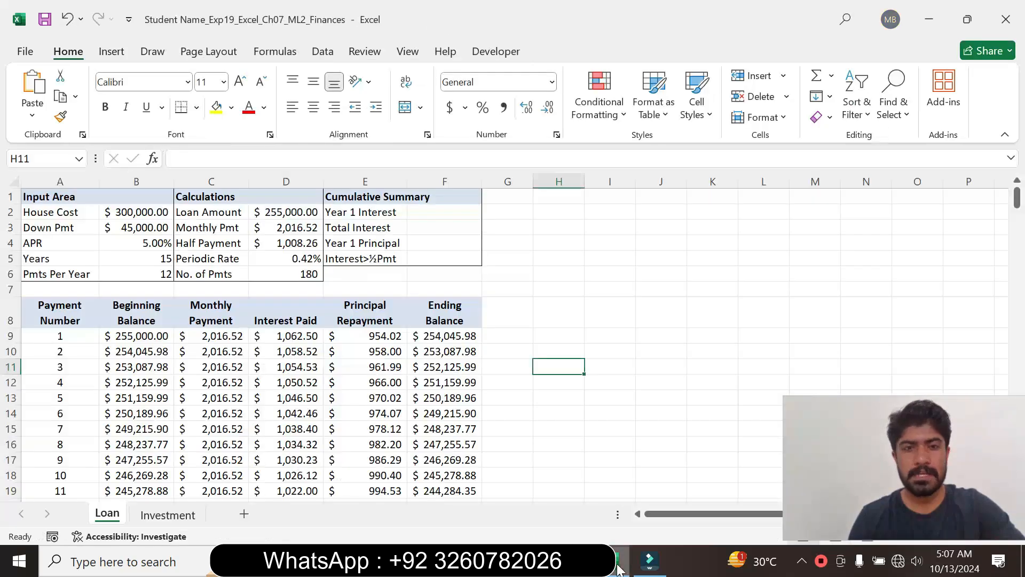
click(447, 216)
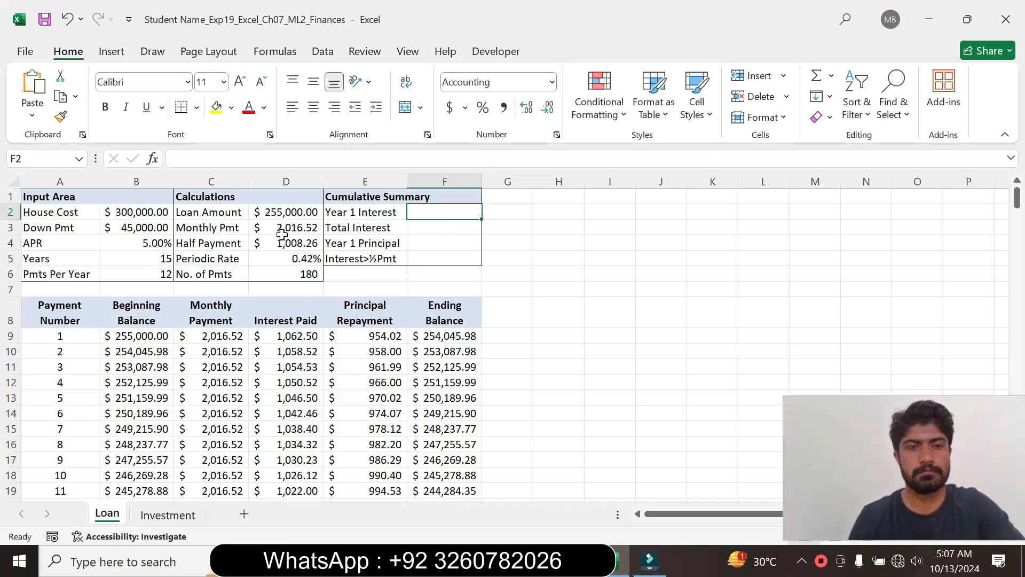
text(=)
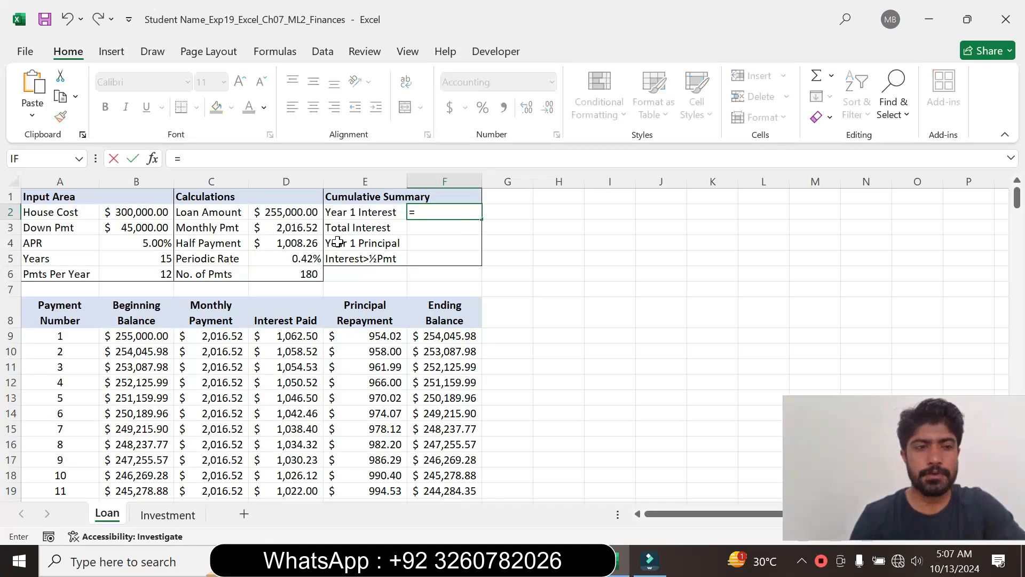
key(alt+Tab)
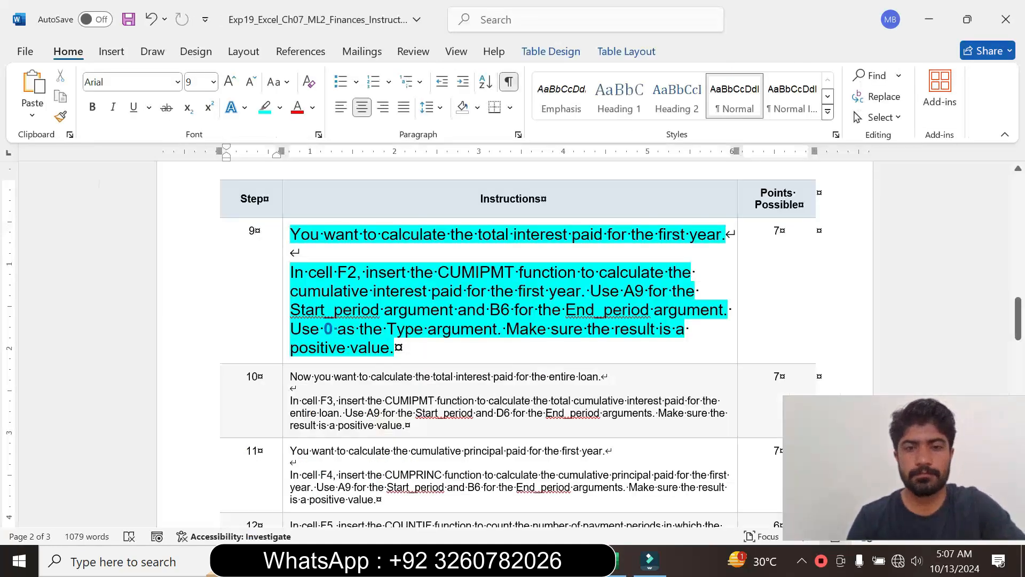
drag(366, 272, 582, 273)
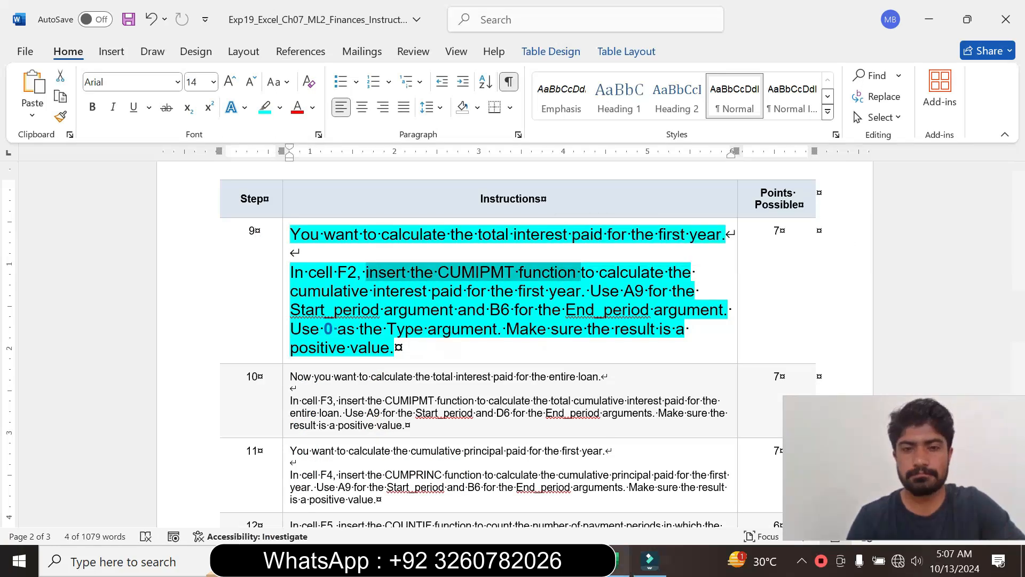
key(alt+Tab)
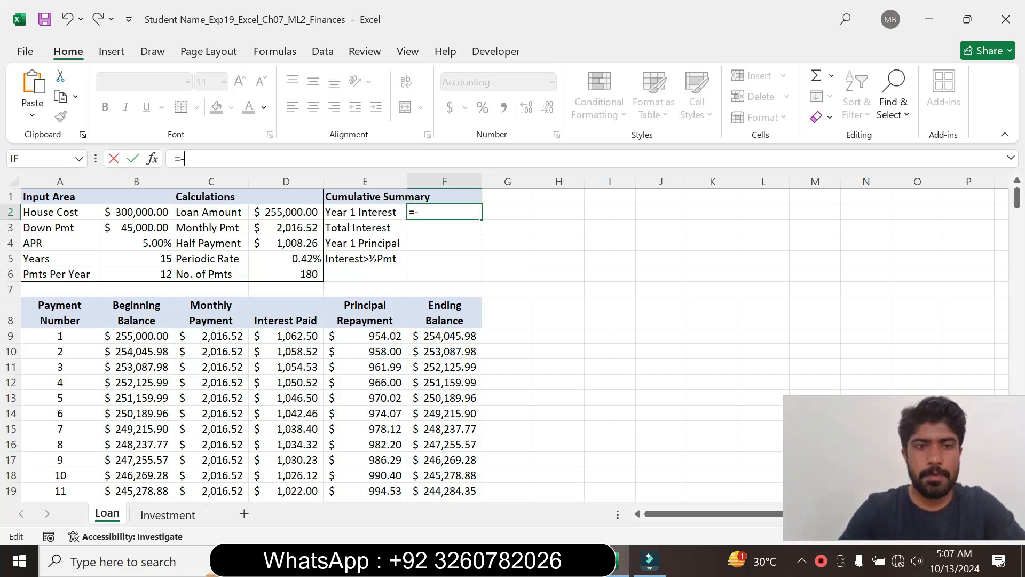
text(-cum)
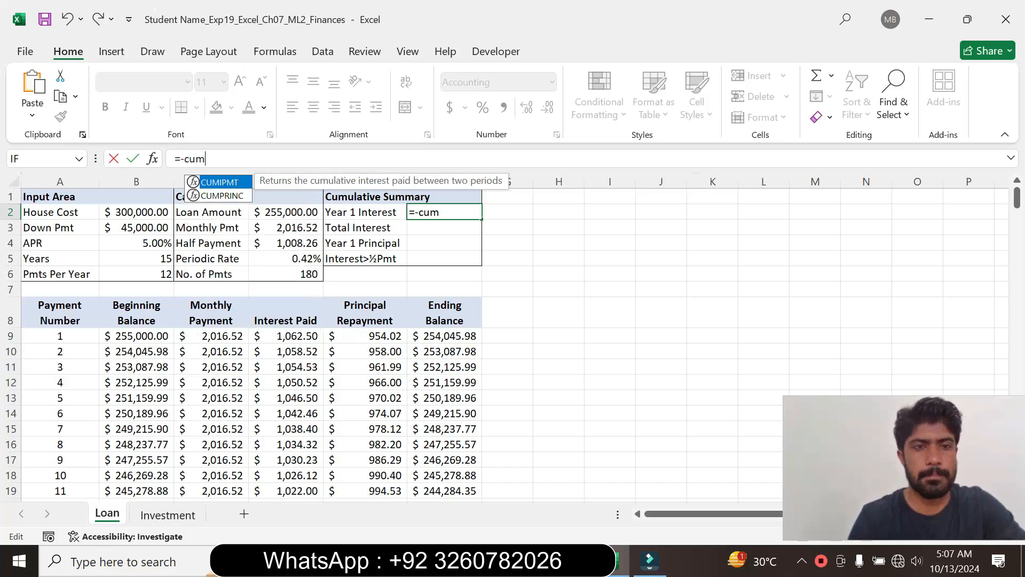
double_click(236, 181)
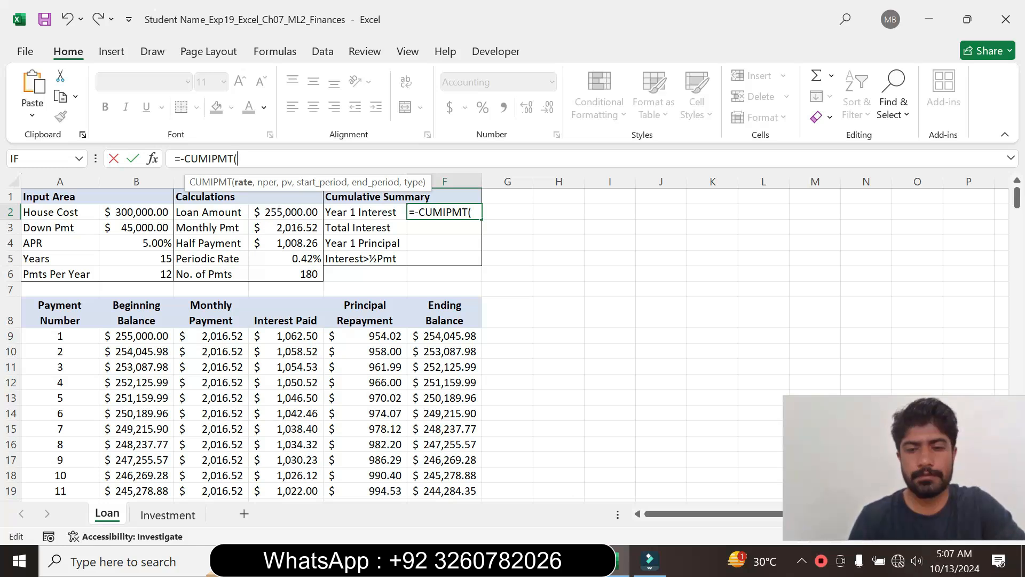
- Recheck step 9 in Word, then enter D5 as the rate, D6 as nper and D2 as pv in F2's CUMIPMT formula
key(alt+Tab)
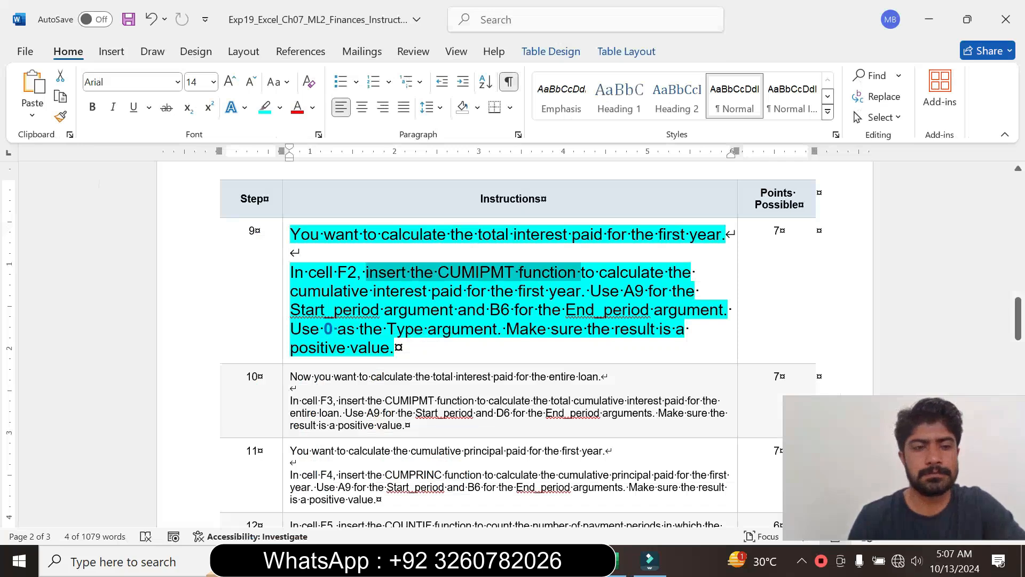
key(alt+Tab)
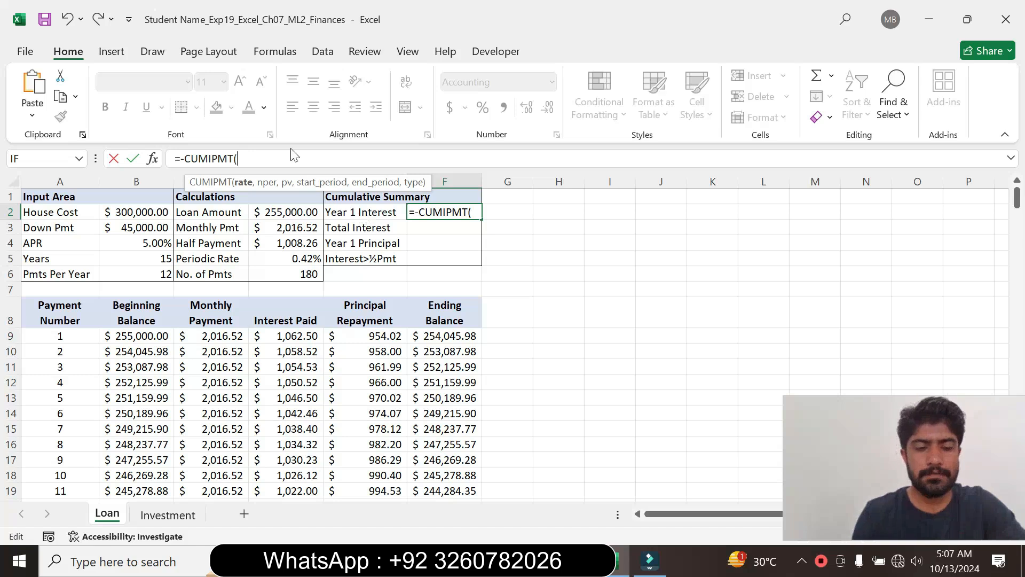
text(D)
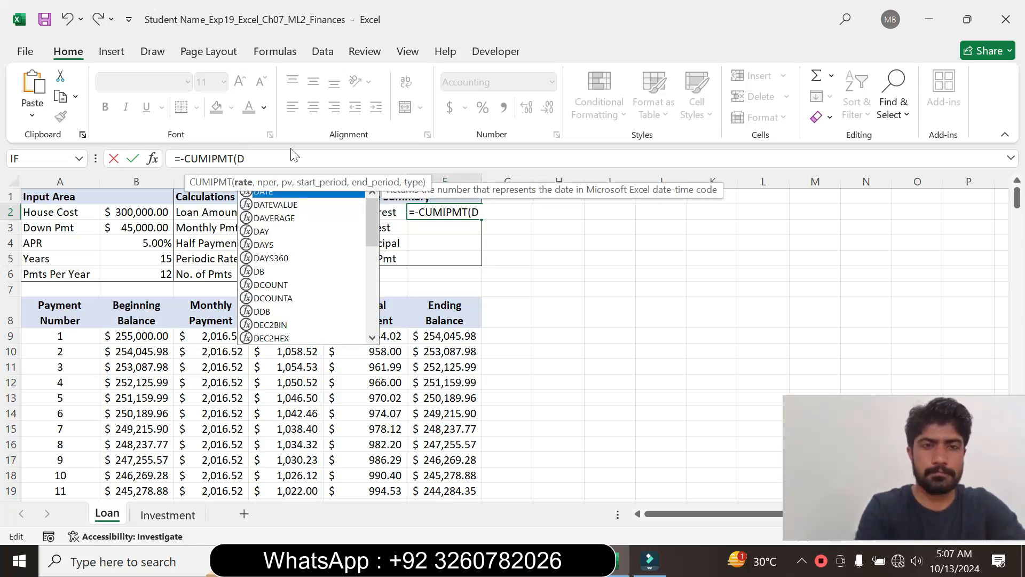
text(5,D6)
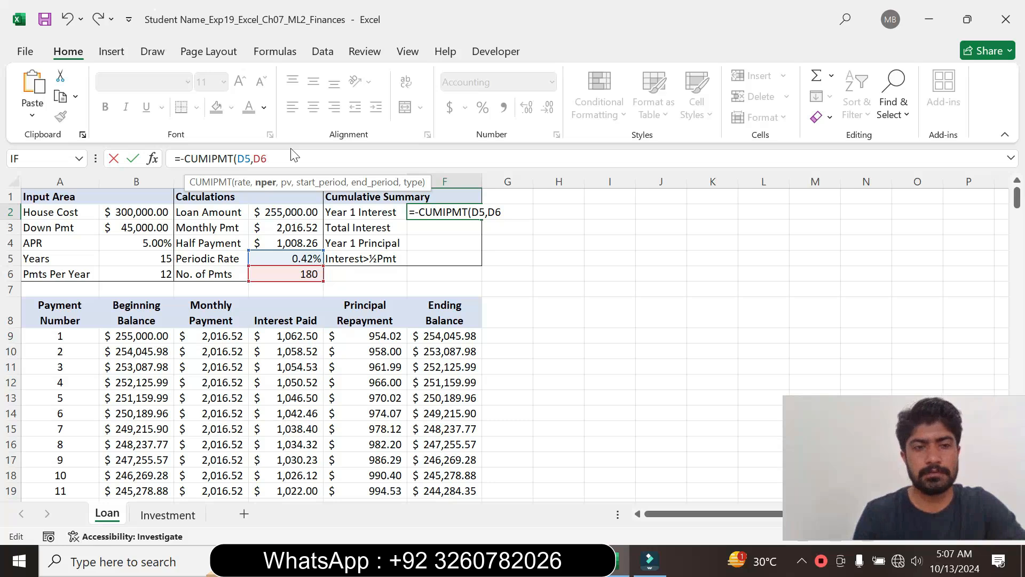
text(,)
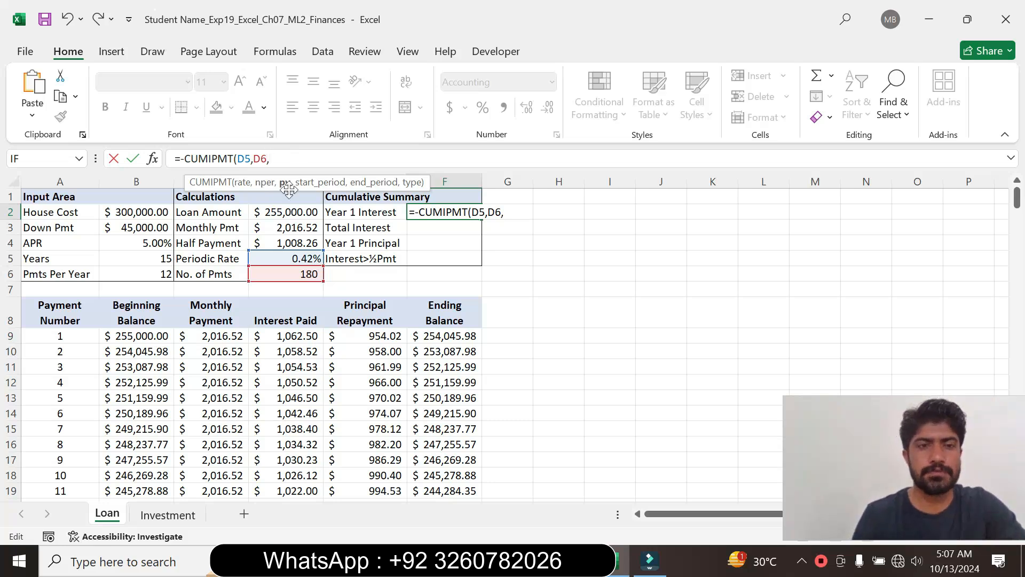
click(282, 212)
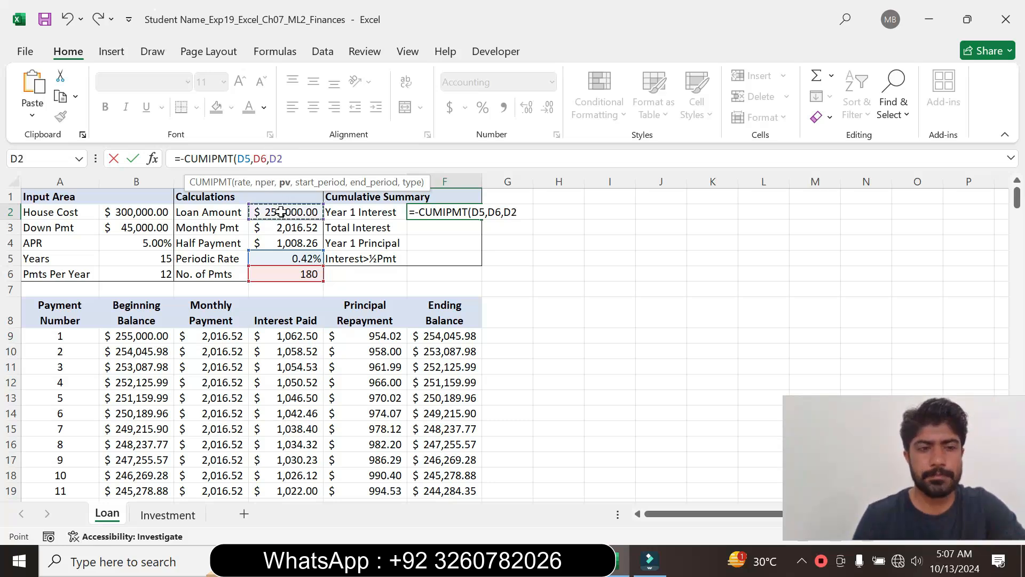
text(,)
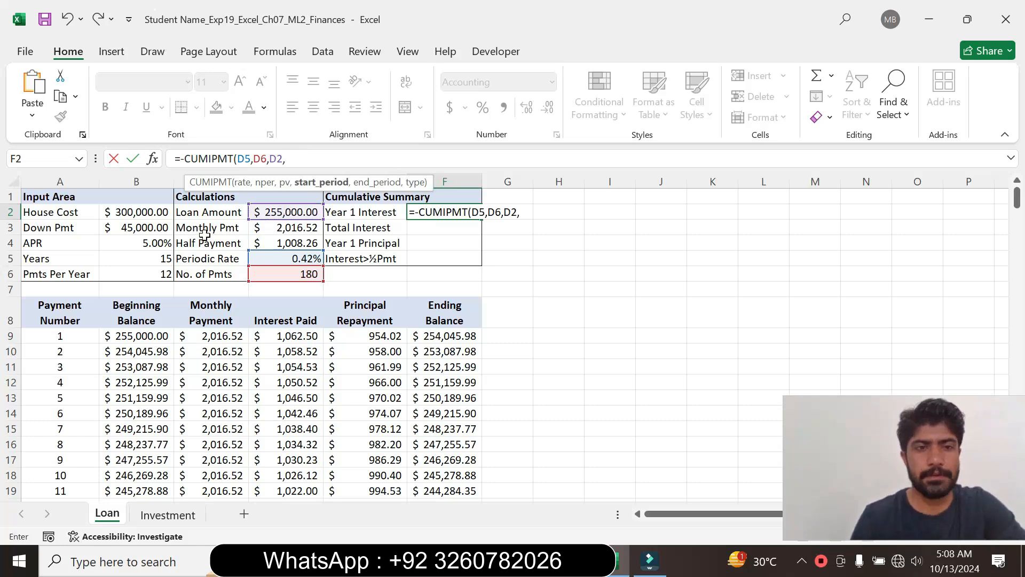
text(A)
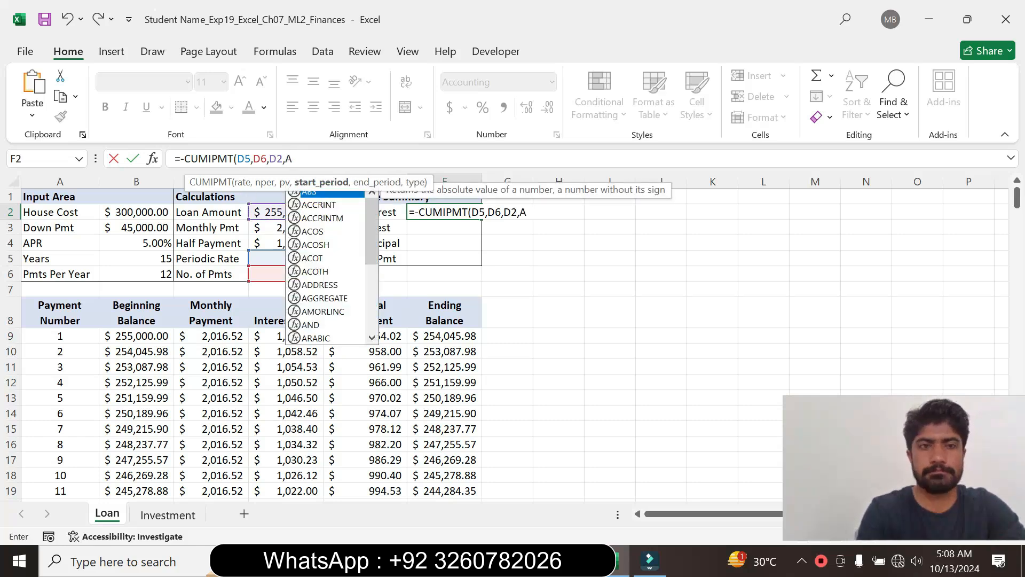
text(9,)
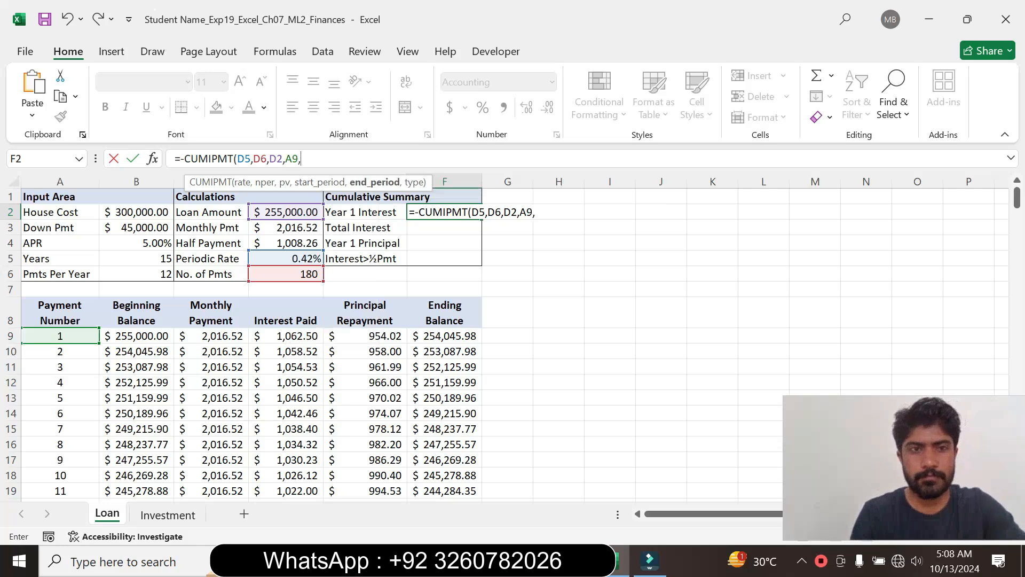
- Complete the F2 formula with start period A9, end period B6 and type 0, giving =-CUMIPMT(D5,D6,D2,A9,B6,0)
click(278, 239)
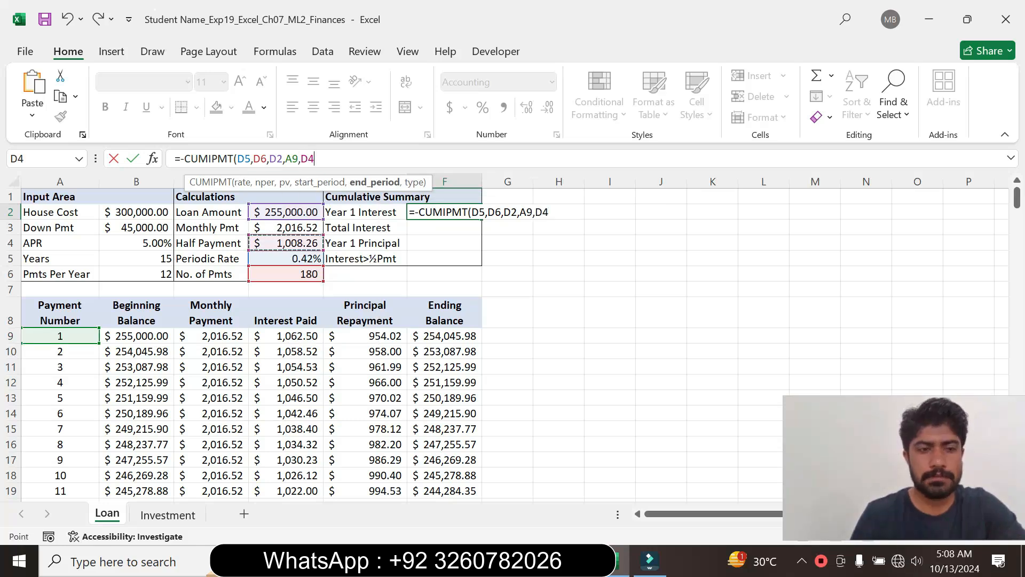
key(BackSpace)
key(BackSpace)
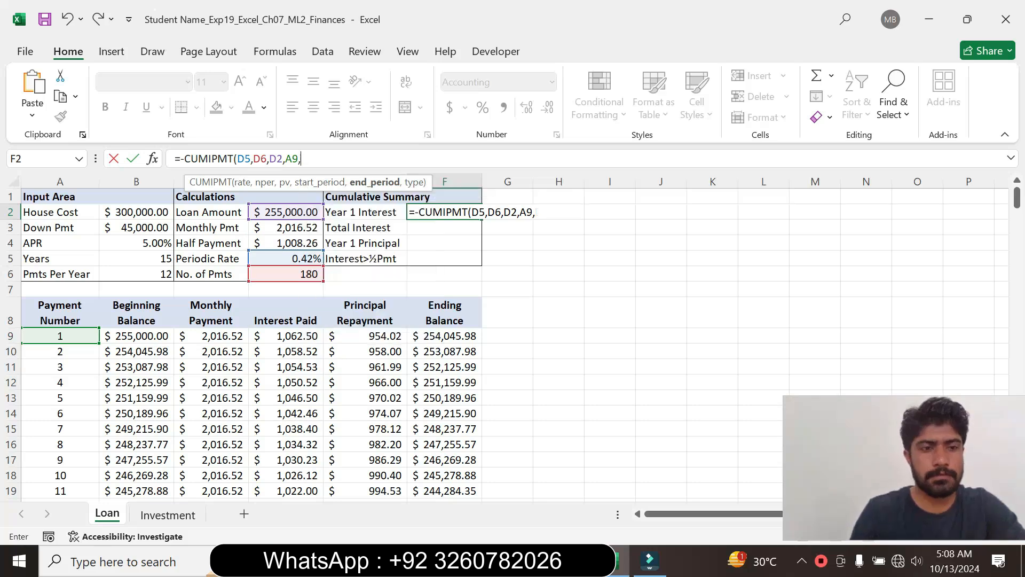
text(B6)
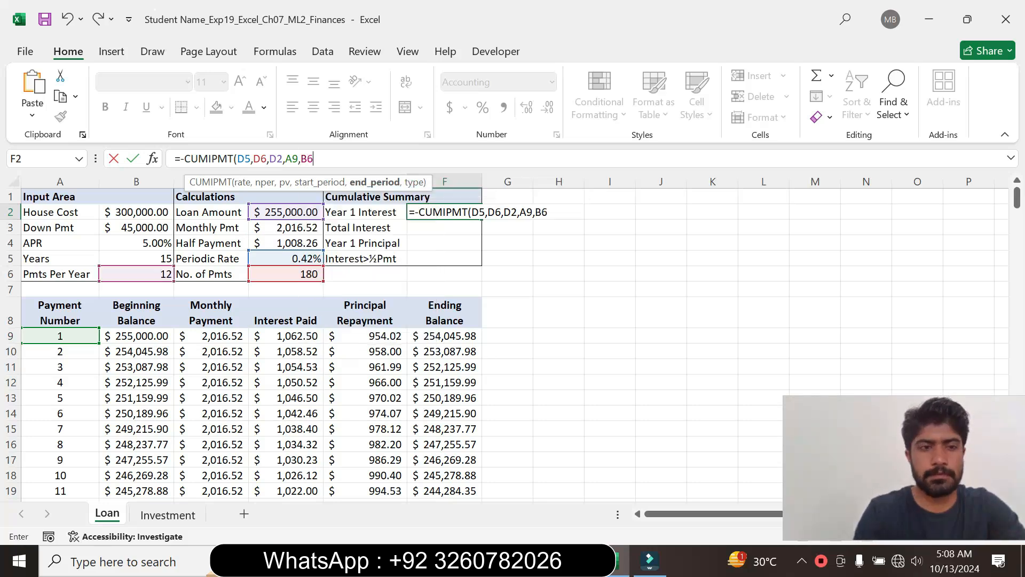
text(,0)
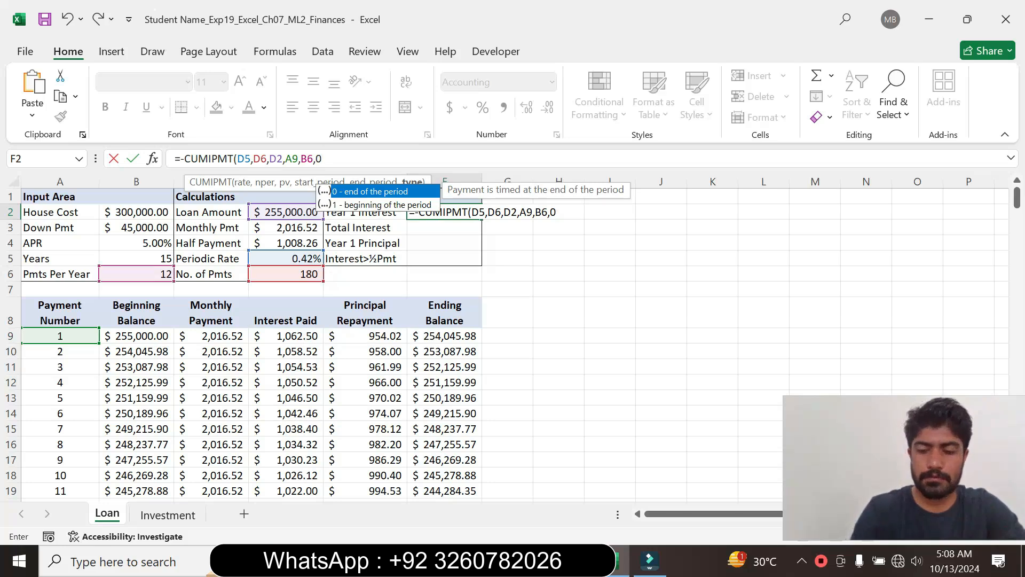
text())
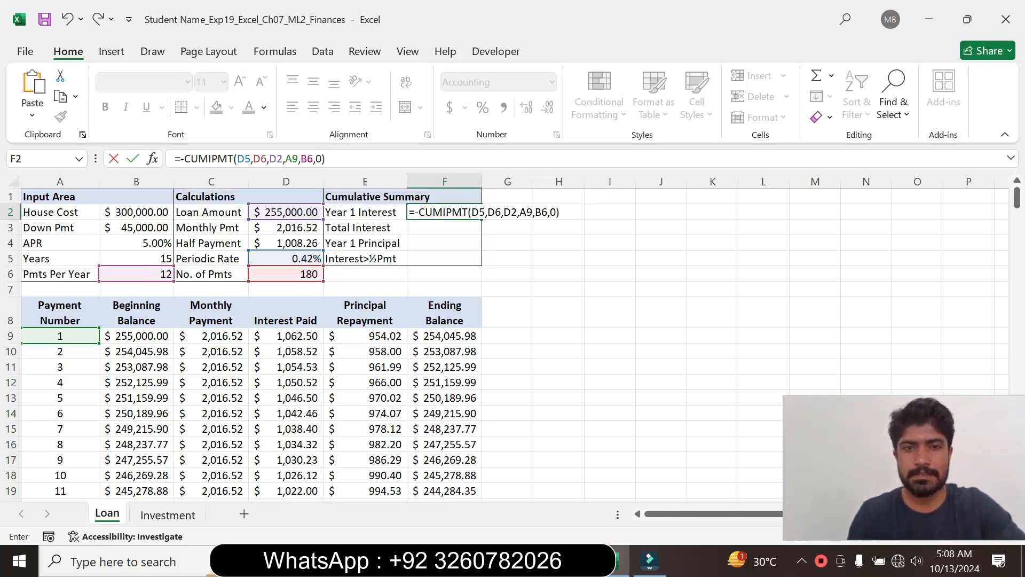
key(Return)
click(436, 213)
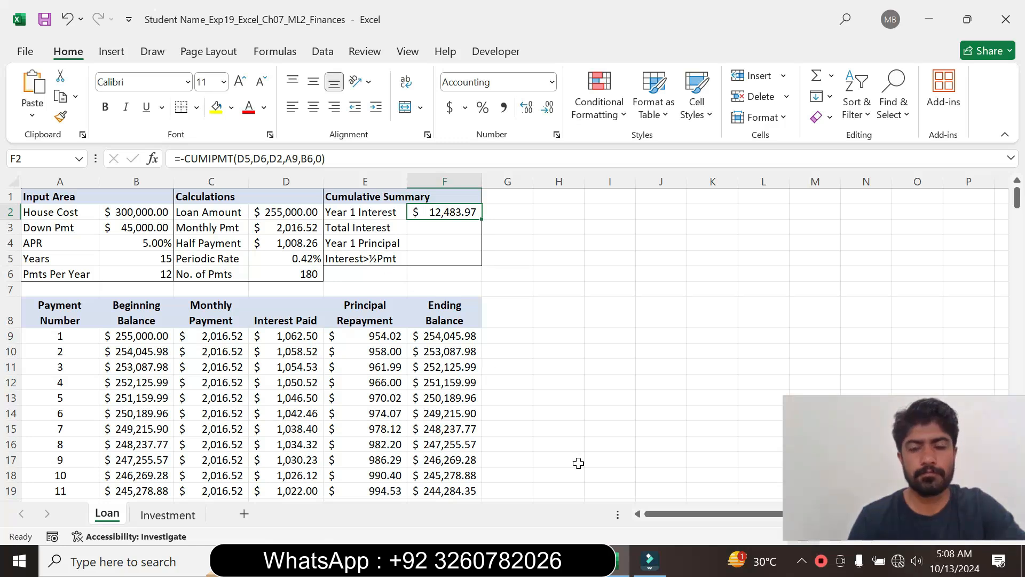
- Return to Word, set the step 9 instruction text to font size 9 and remove its highlight colour
key(alt+Tab)
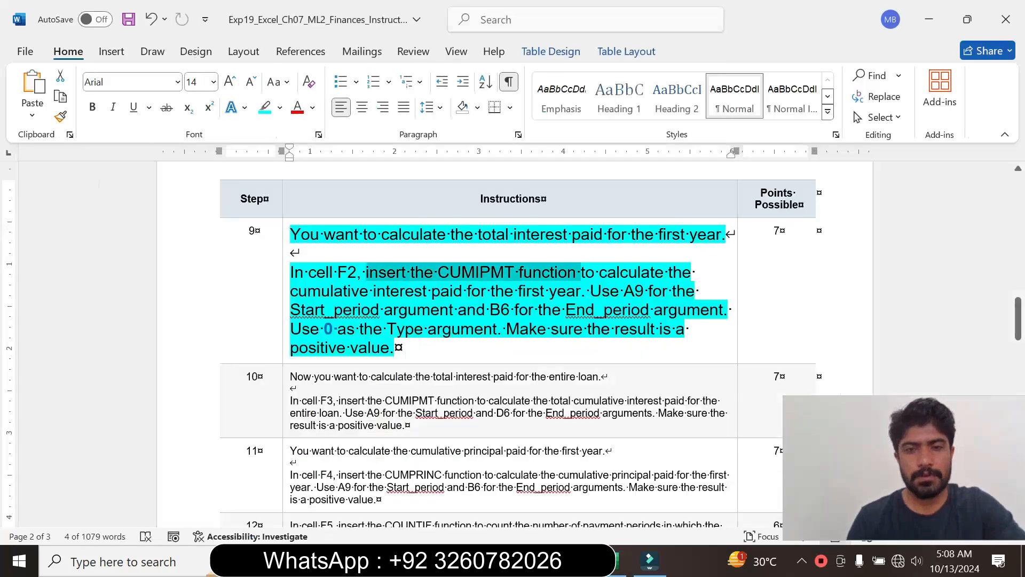
click(284, 340)
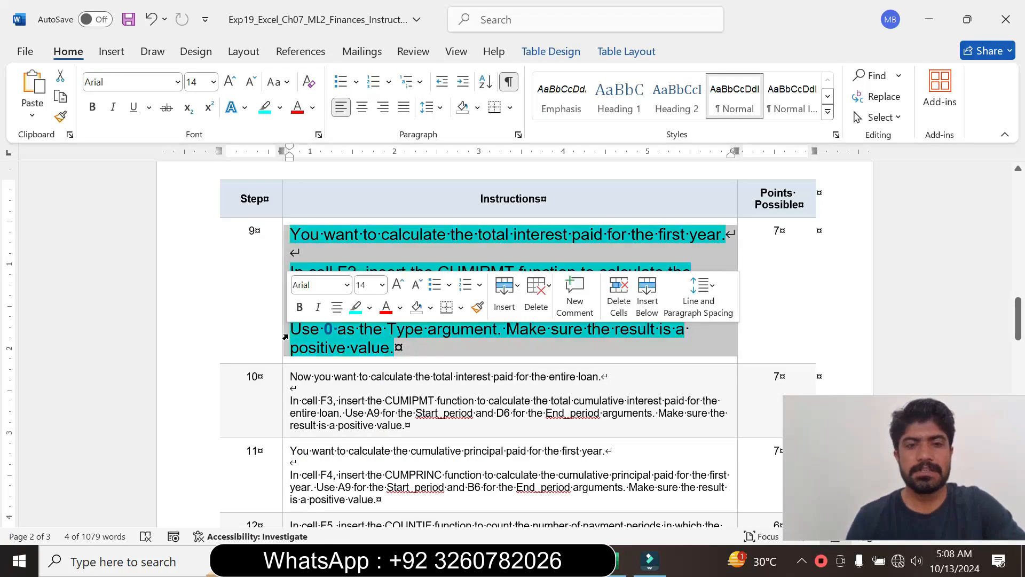
click(382, 284)
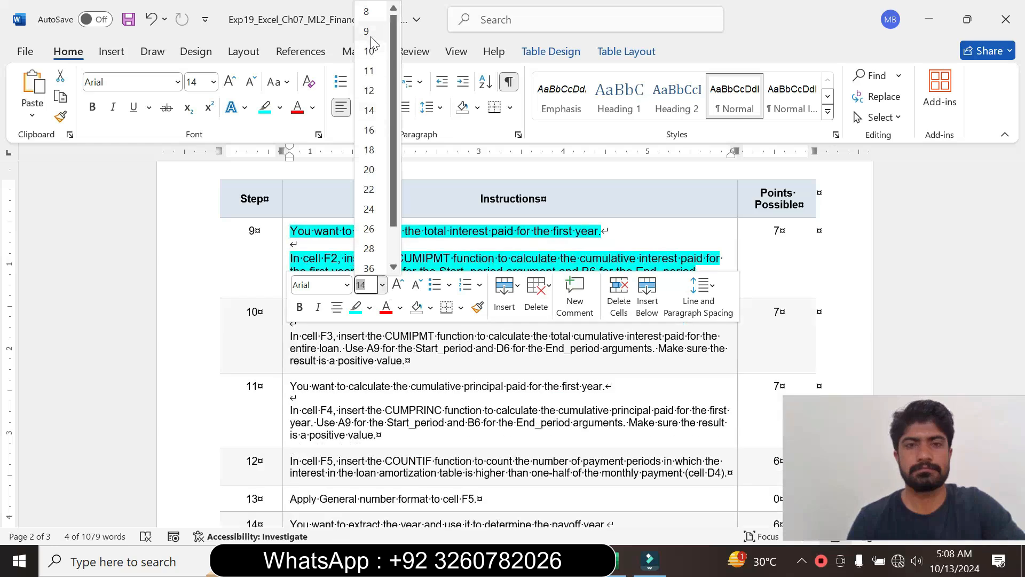
click(369, 31)
click(280, 107)
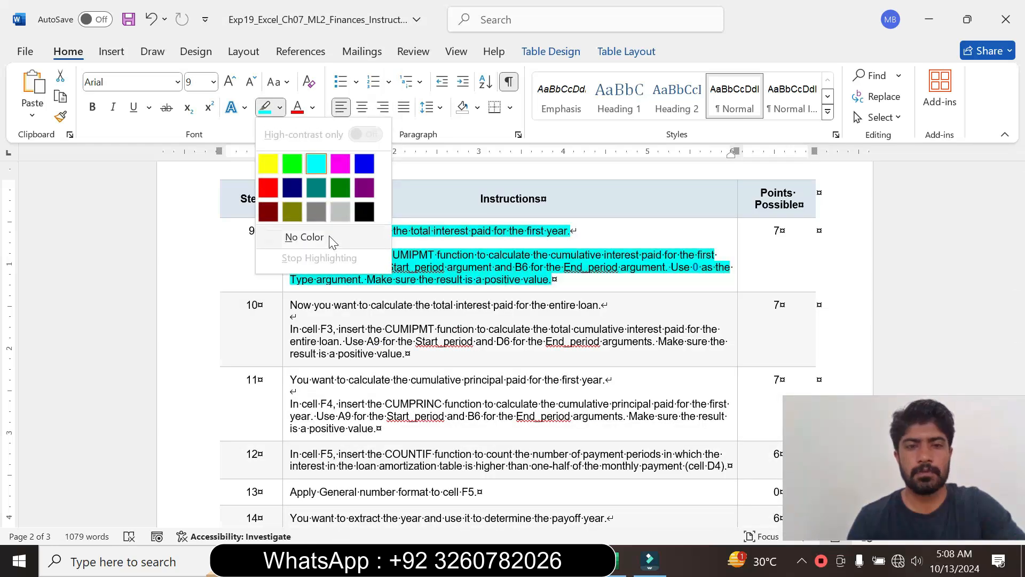
click(328, 238)
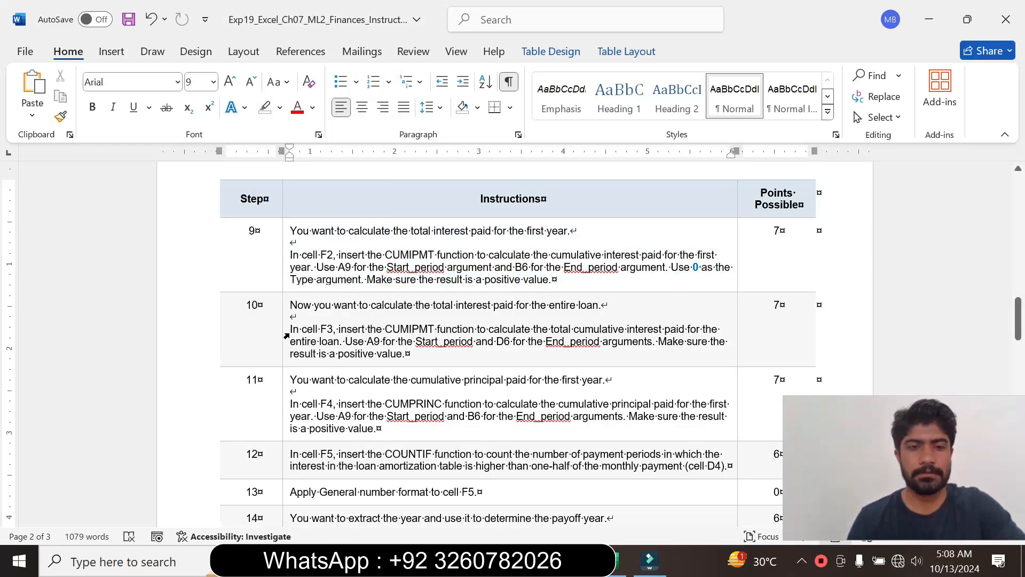
- Enlarge the step 10 instruction text to font size 14 and highlight it in turquoise
click(287, 336)
click(383, 283)
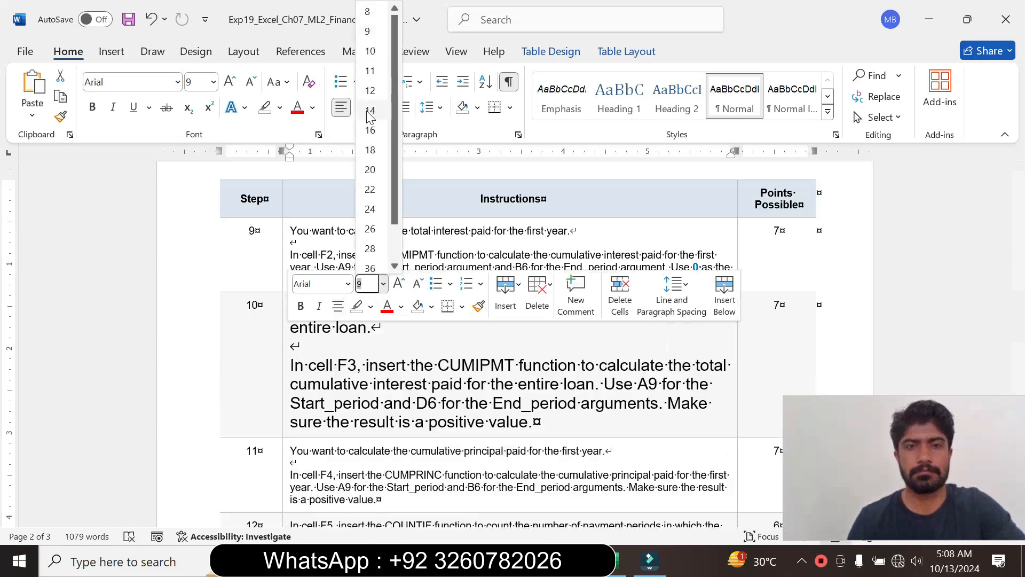
click(373, 73)
click(280, 108)
click(318, 160)
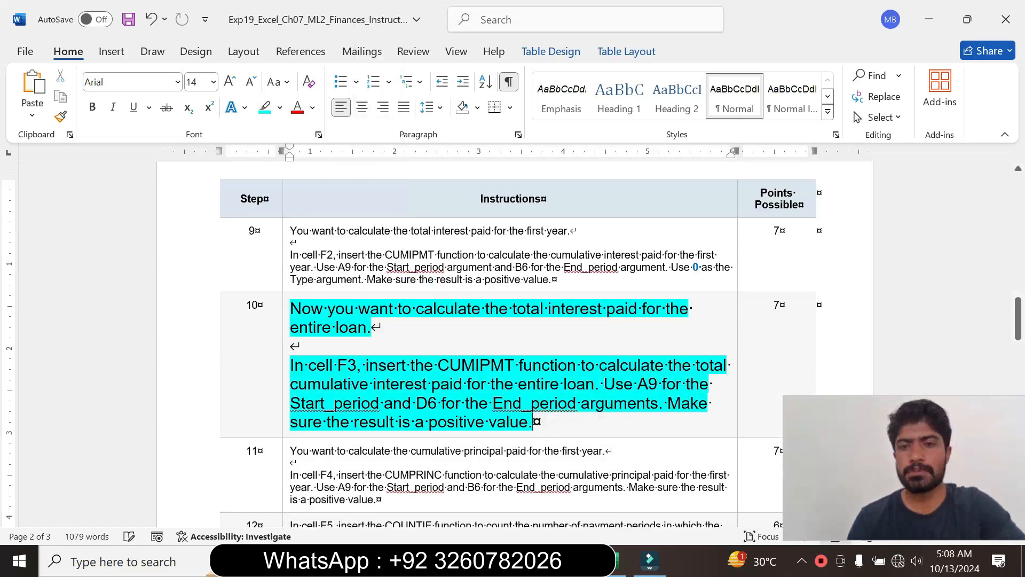
- Read the step 10 instruction, marking its wording on the CUMIPMT function in cell F3 and the period arguments
drag(1019, 316, 1021, 327)
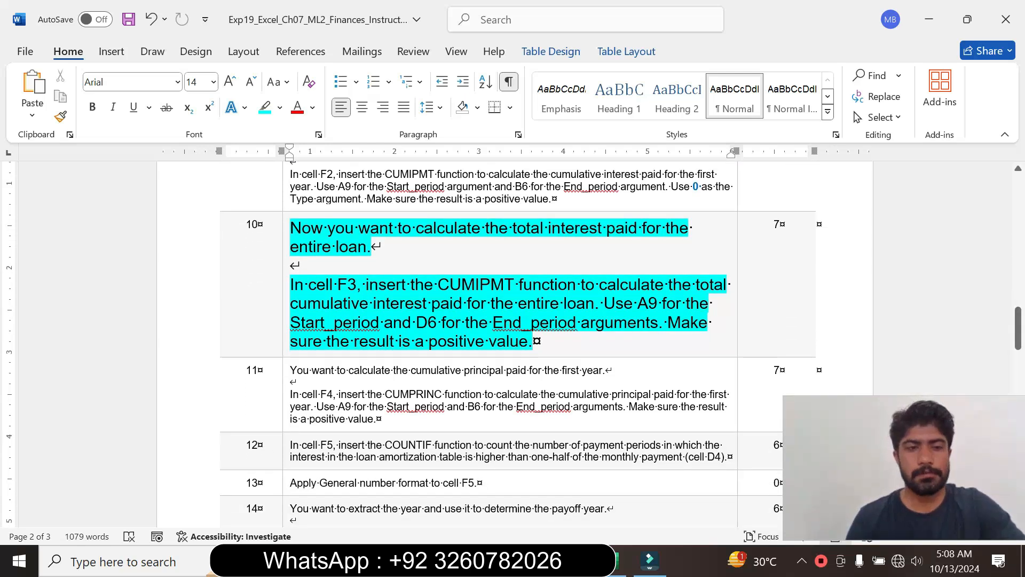
drag(308, 289, 534, 342)
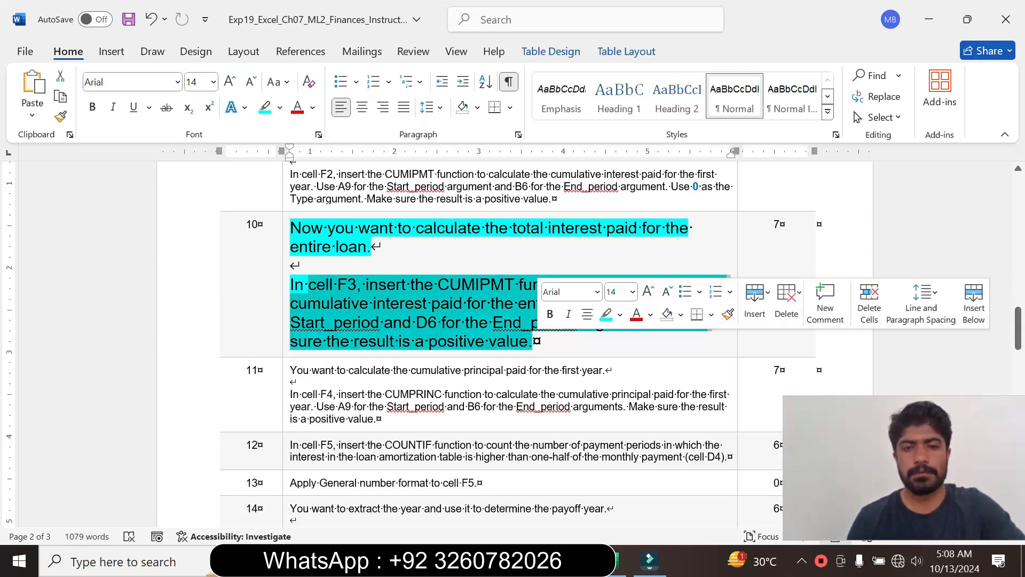
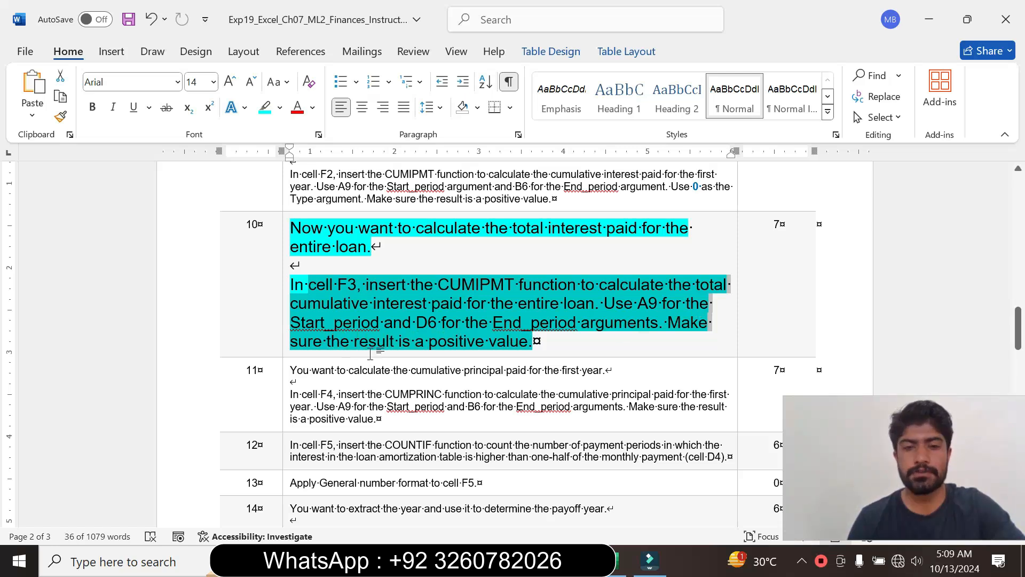
- Switch to Excel and start a negated CUMIPMT formula in cell F3 for the total interest
click(491, 354)
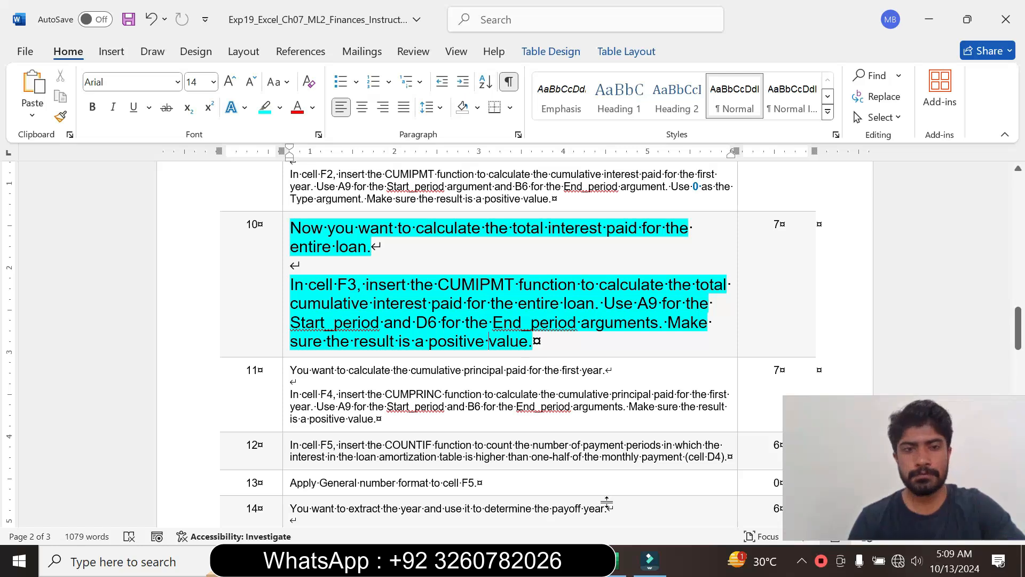
click(614, 570)
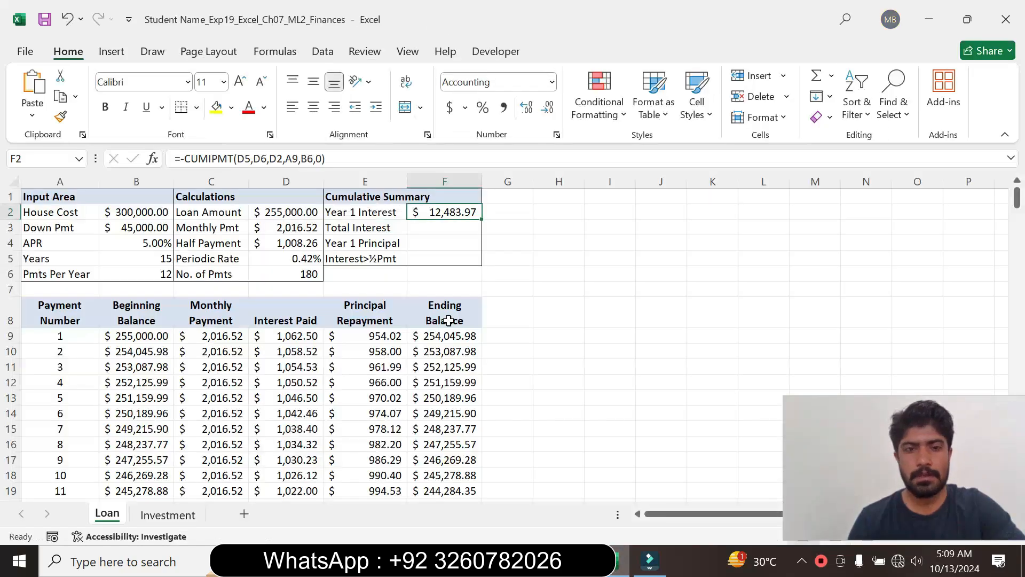
click(446, 227)
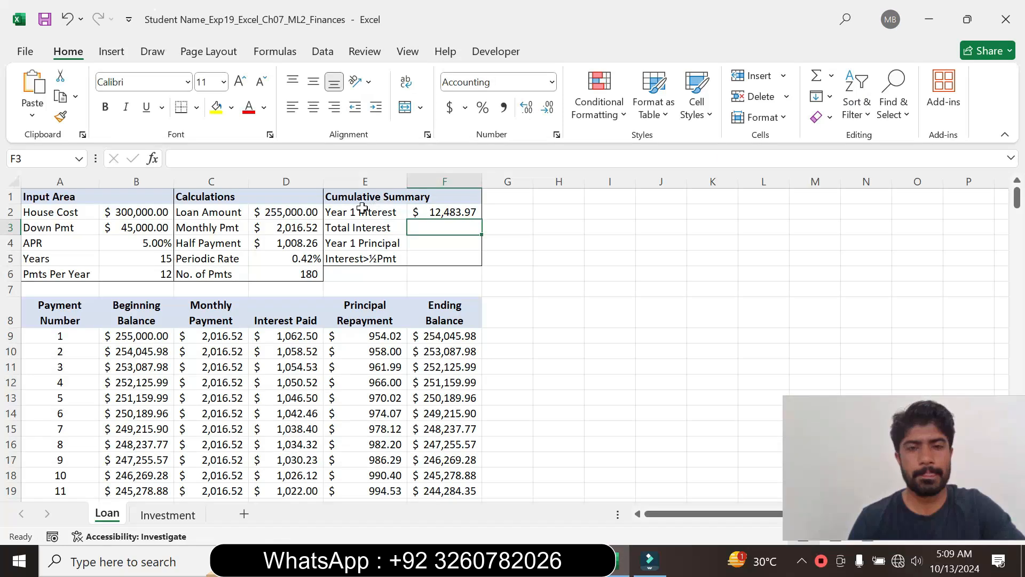
text(=)
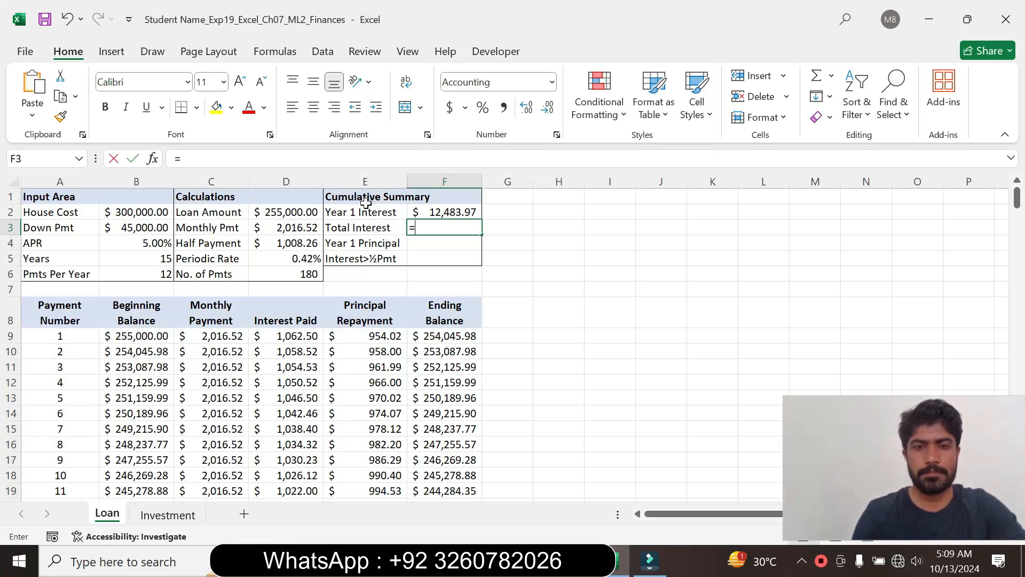
text(-cum)
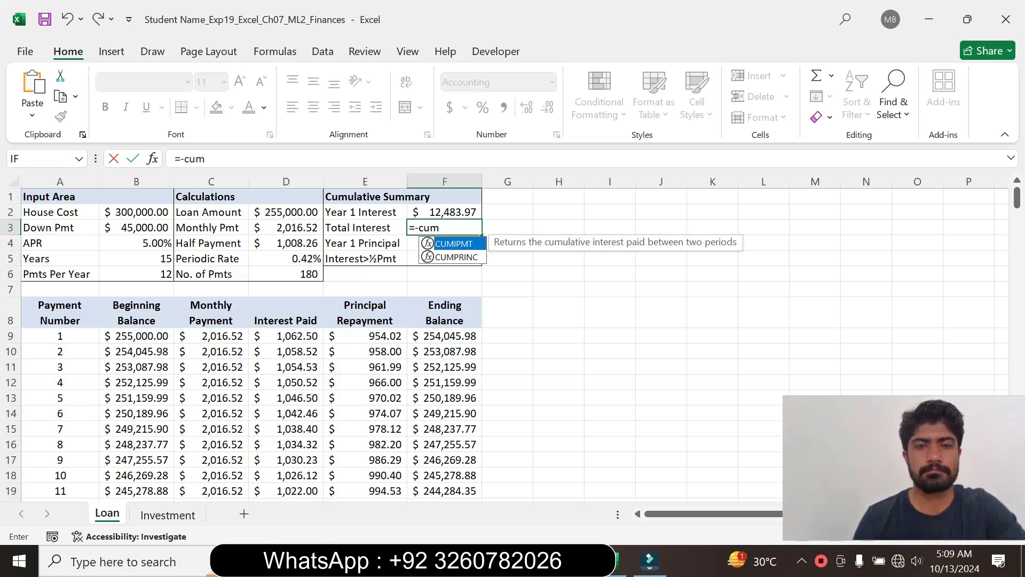
key(Tab)
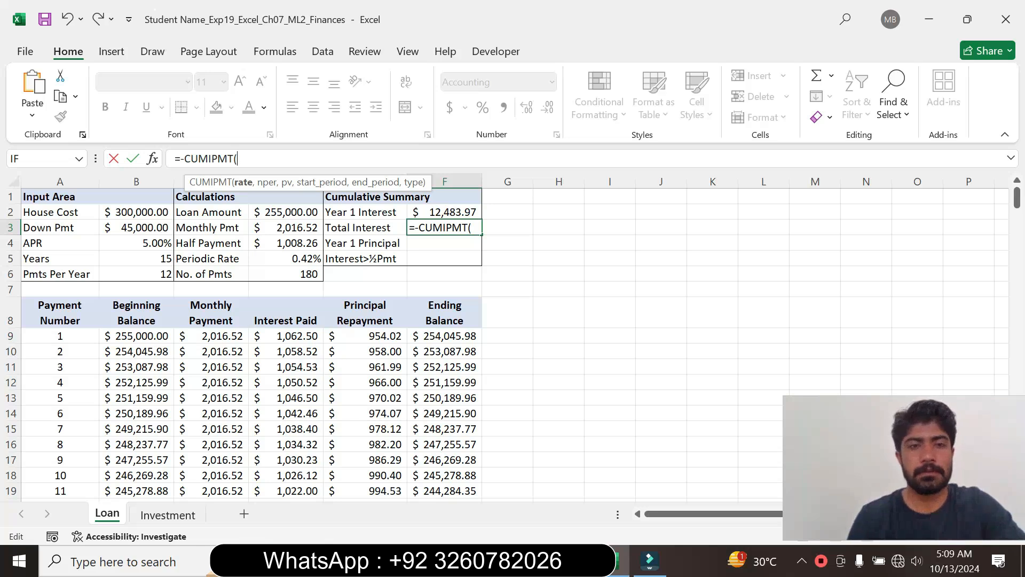
- Give the F3 CUMIPMT formula D5 as the rate, D6 as the number of periods and D2 as the present value
click(281, 259)
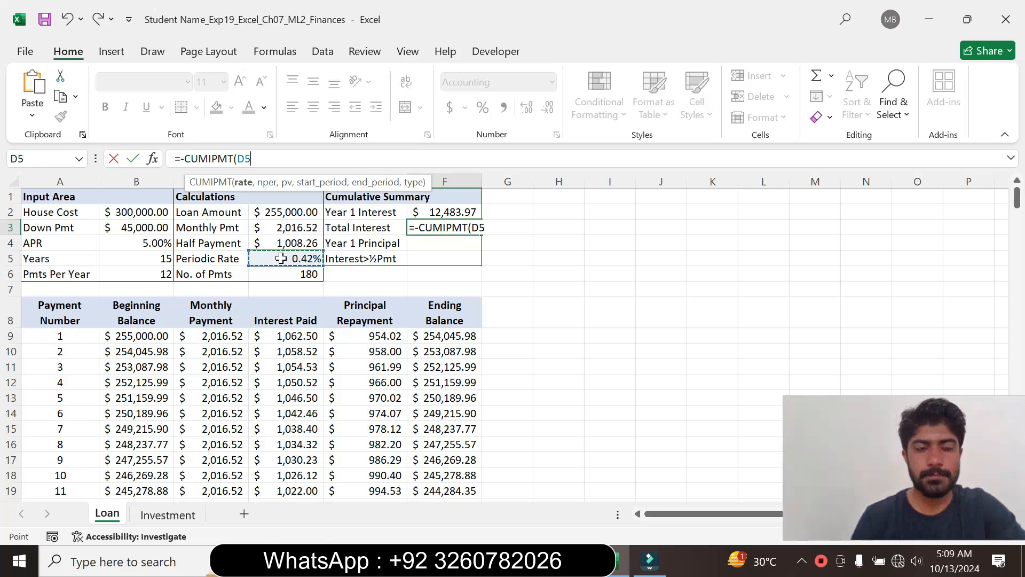
text(,)
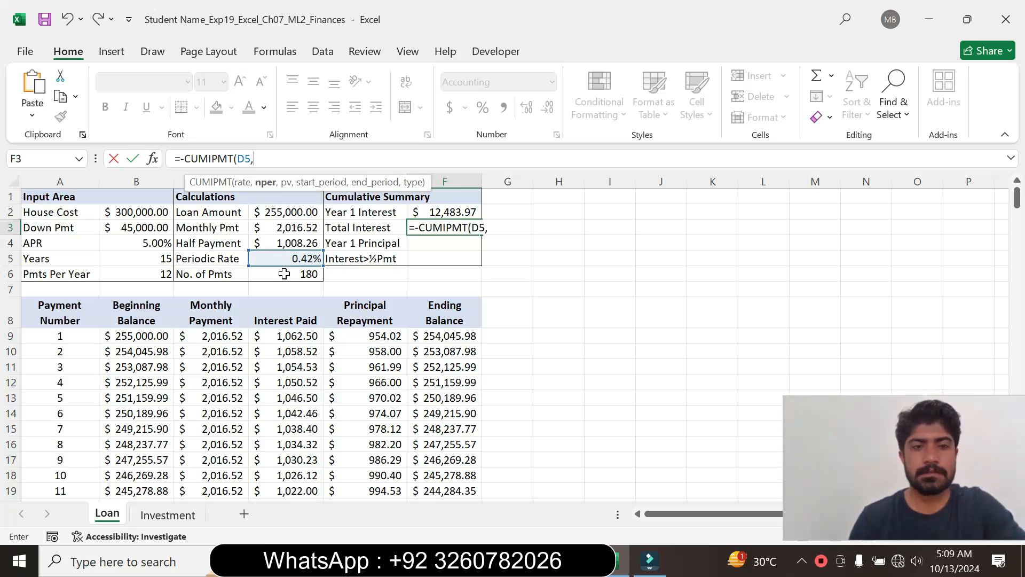
click(284, 274)
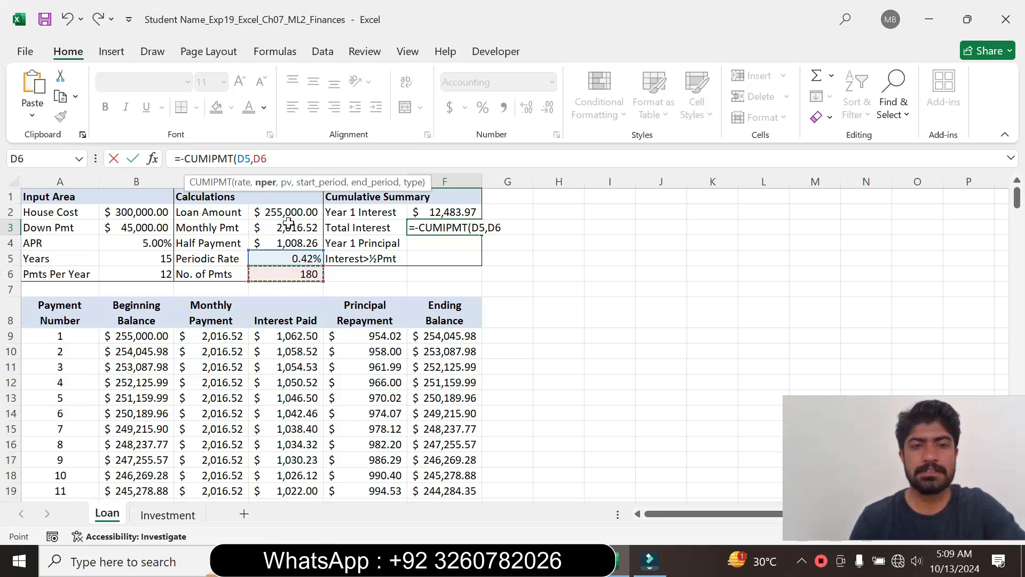
text(,)
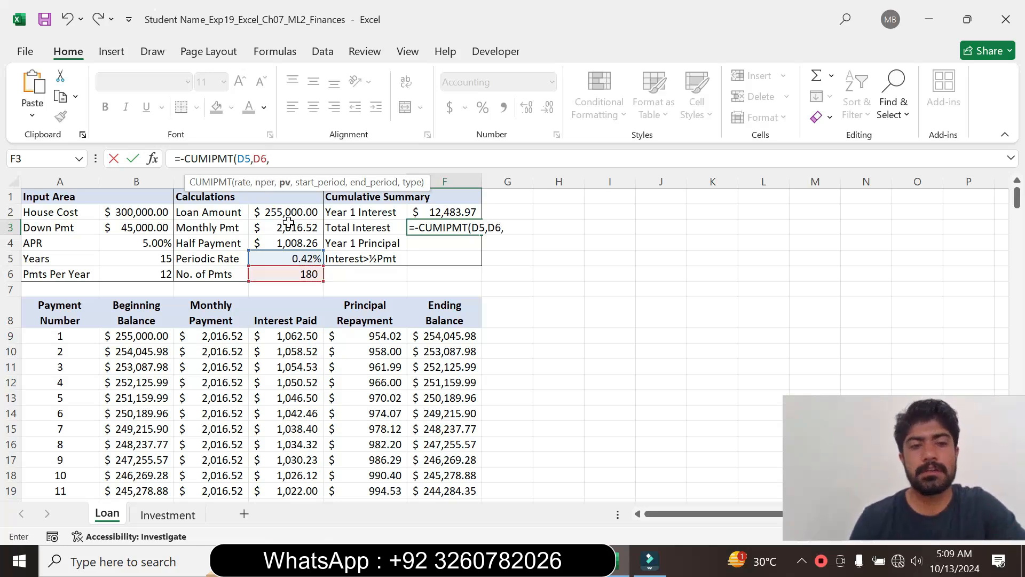
click(276, 210)
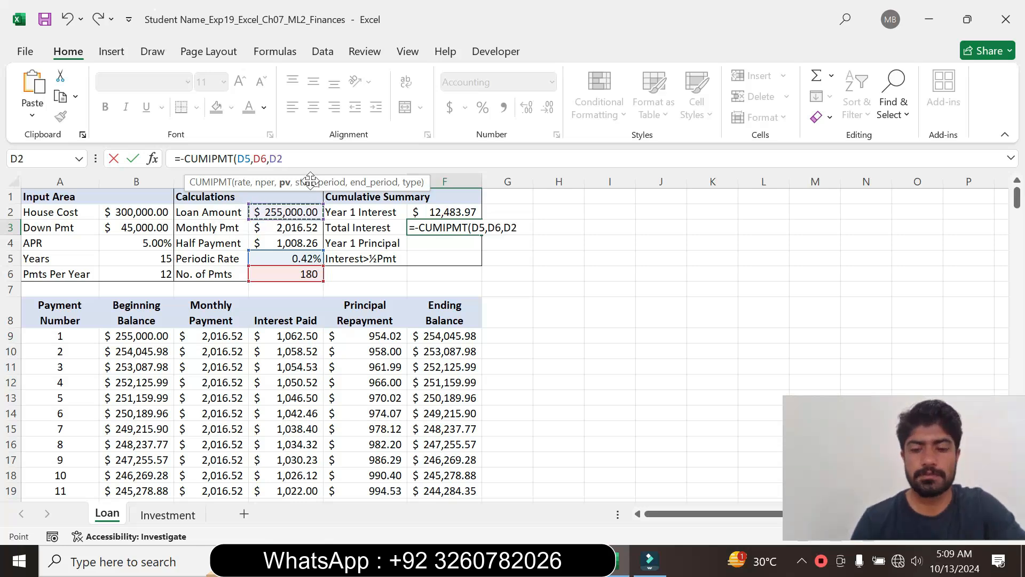
text(,)
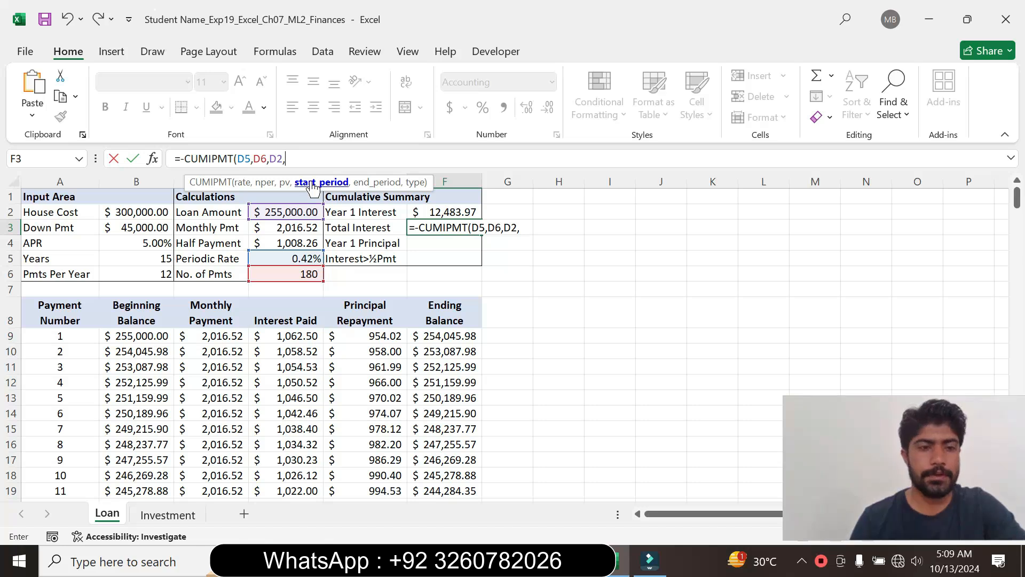
text(A9)
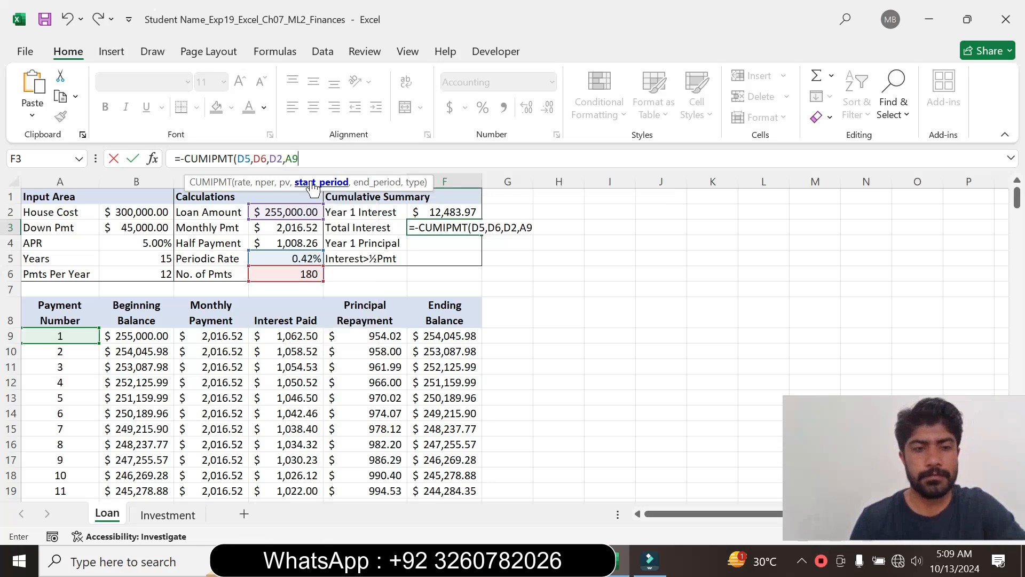
text(,)
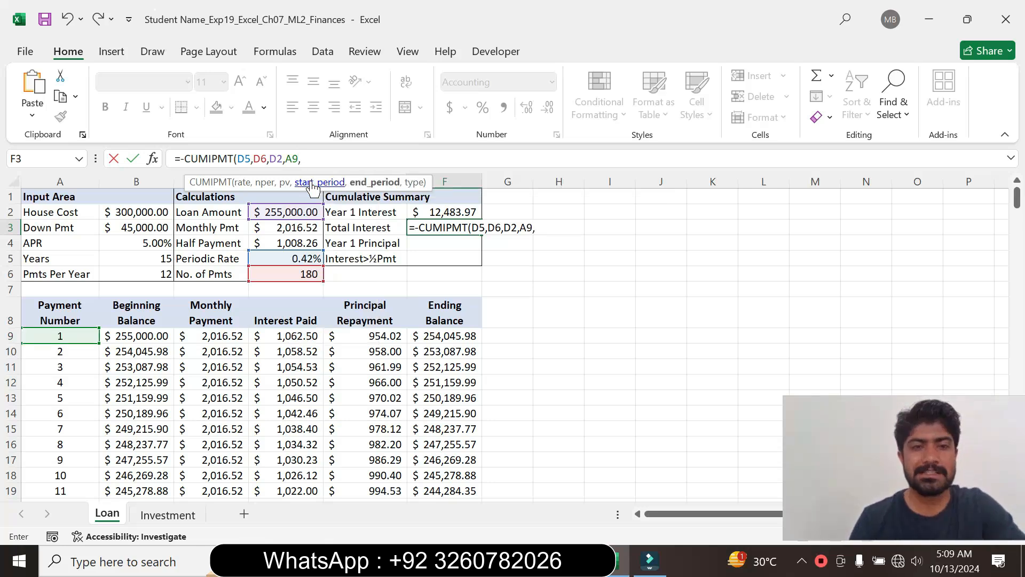
- Complete the F3 formula with start period A9, end period D6 and type 0, giving =-CUMIPMT(D5,D6,D2,A9,D6,0)
click(277, 241)
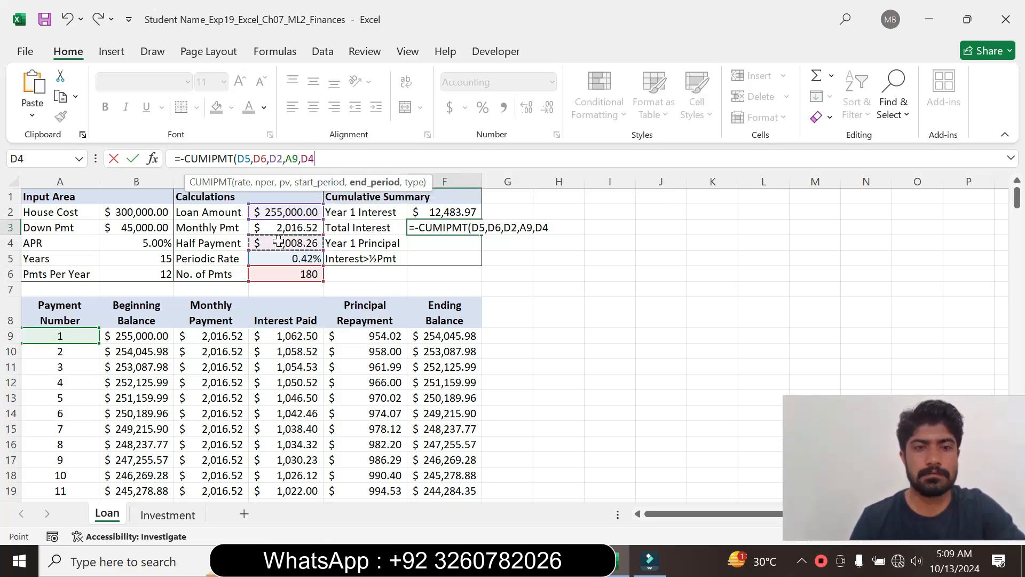
click(285, 275)
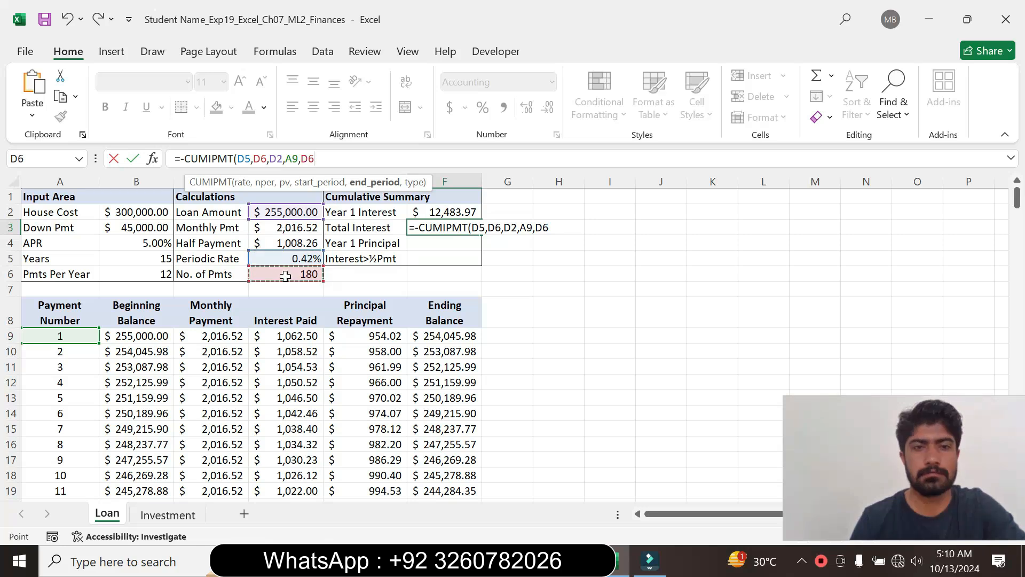
text(,)
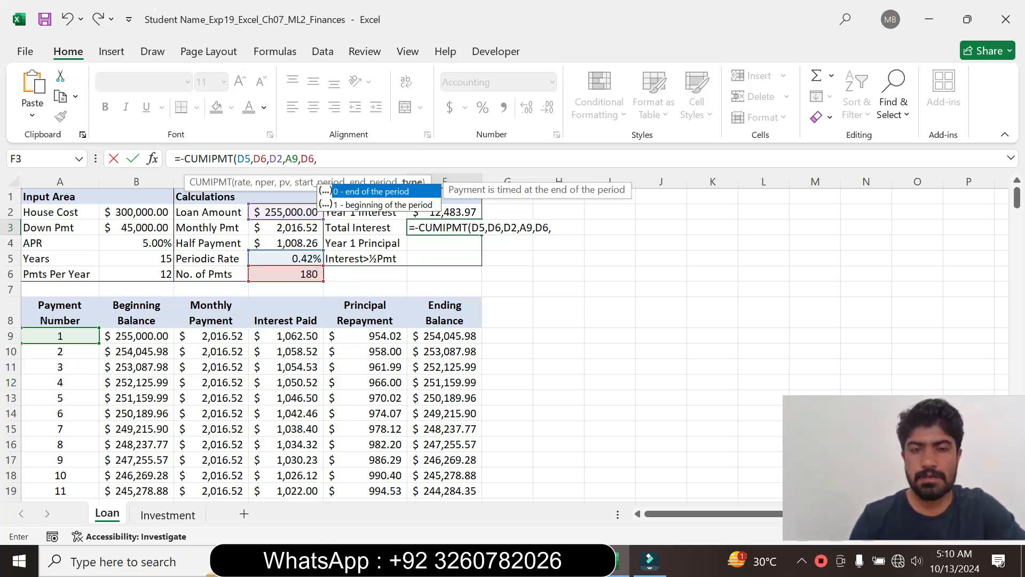
text(0))
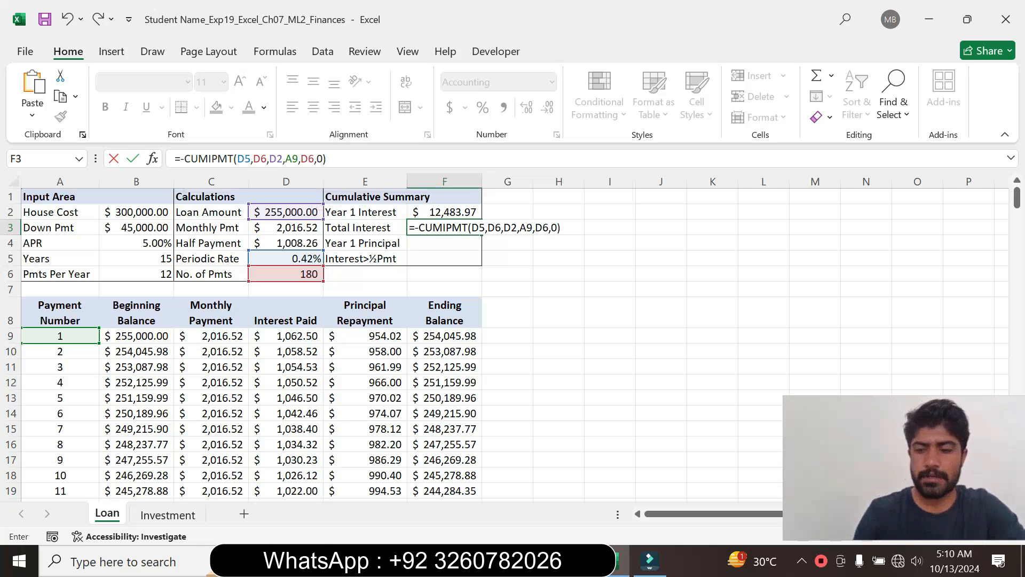
key(Return)
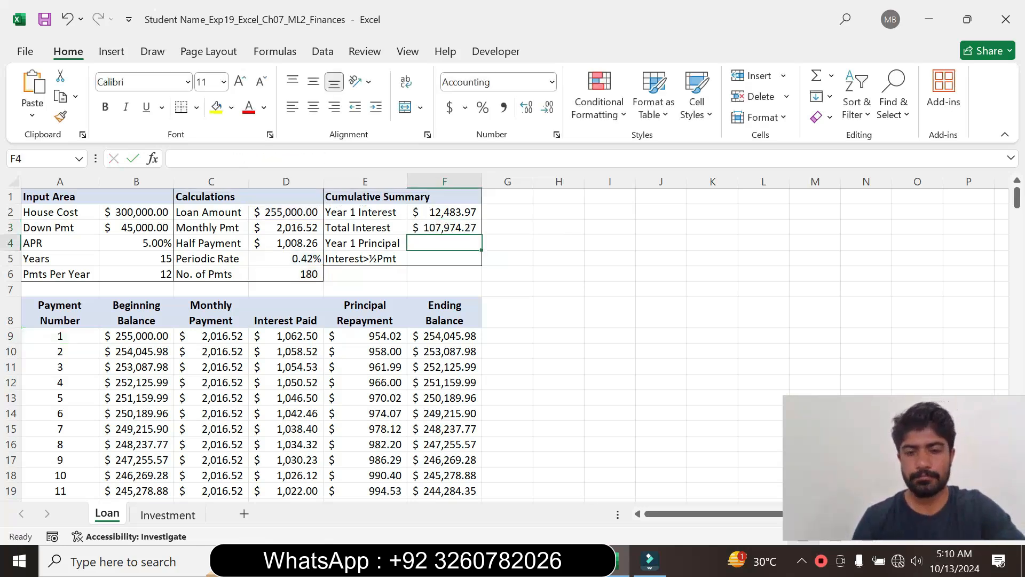
- Return to Word, set the step 10 instruction text to font size 9 and remove its highlight colour
key(alt+Tab)
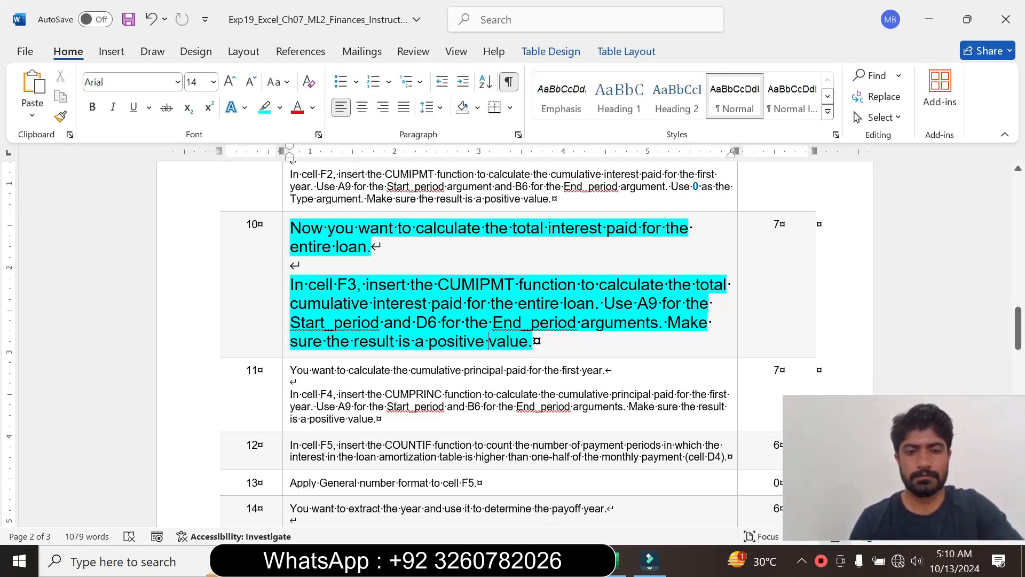
click(285, 342)
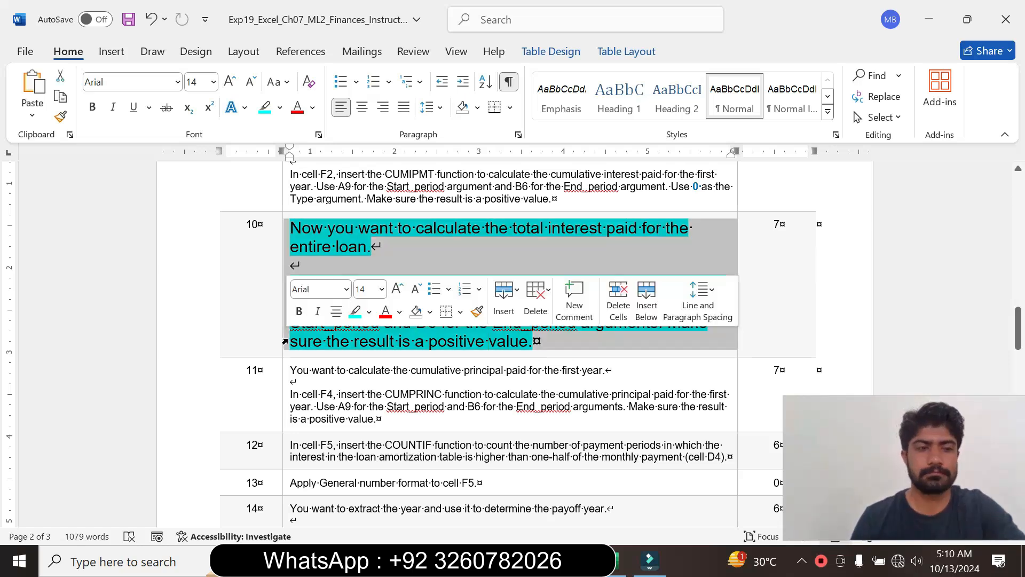
click(382, 289)
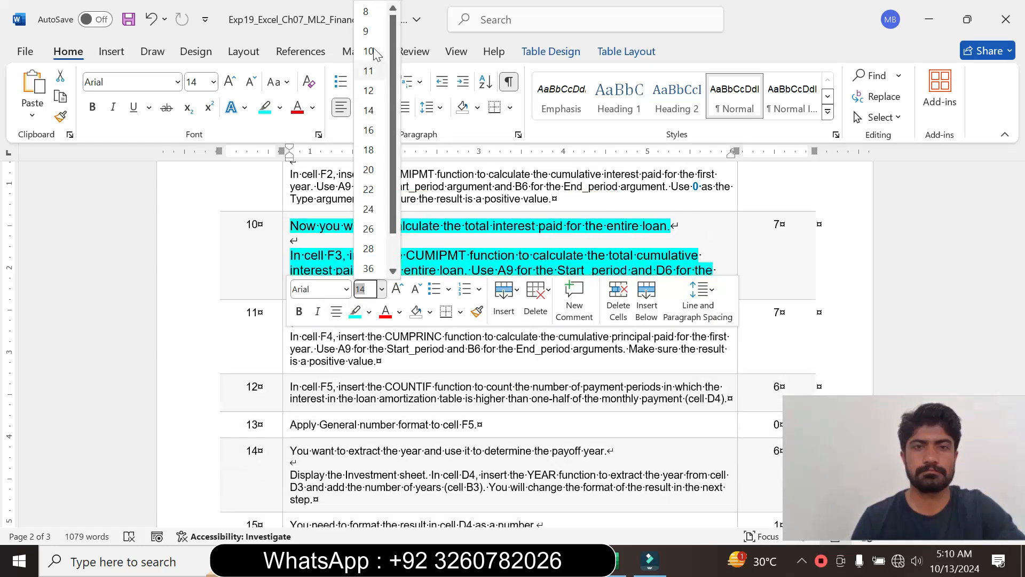
click(366, 31)
click(281, 107)
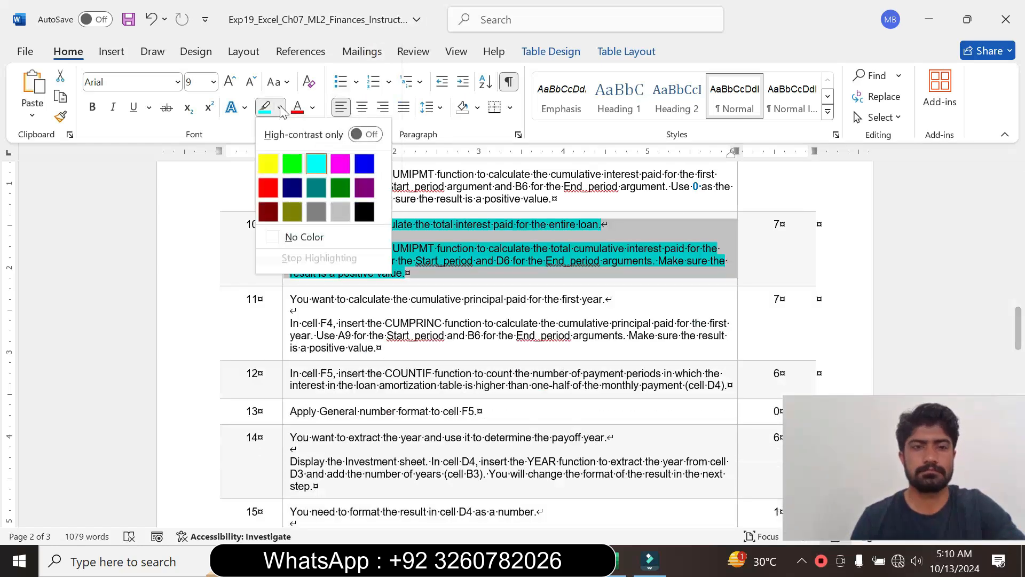
click(299, 237)
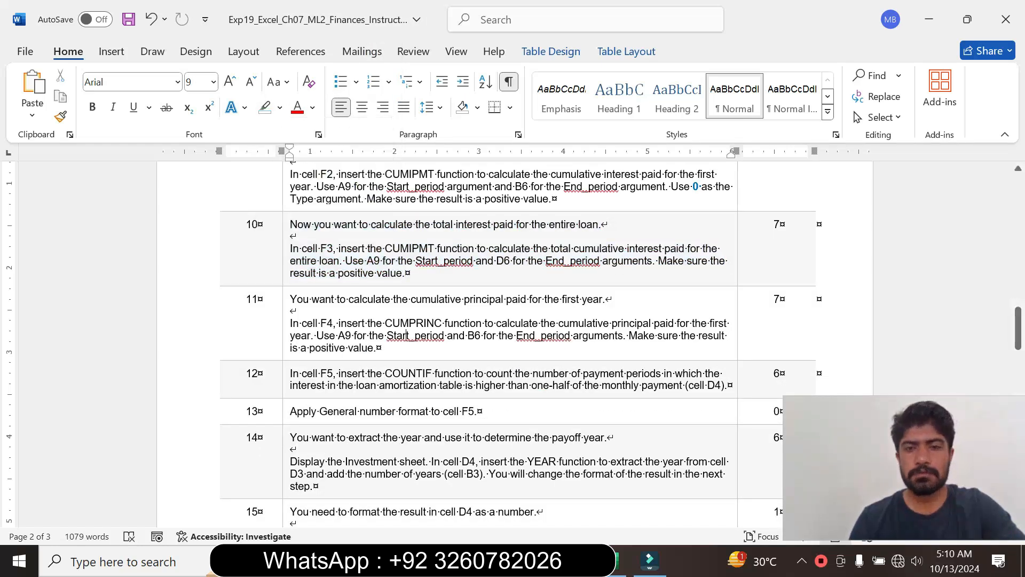
- Enlarge the step 11 instruction text to font size 14 and highlight it in turquoise
click(283, 342)
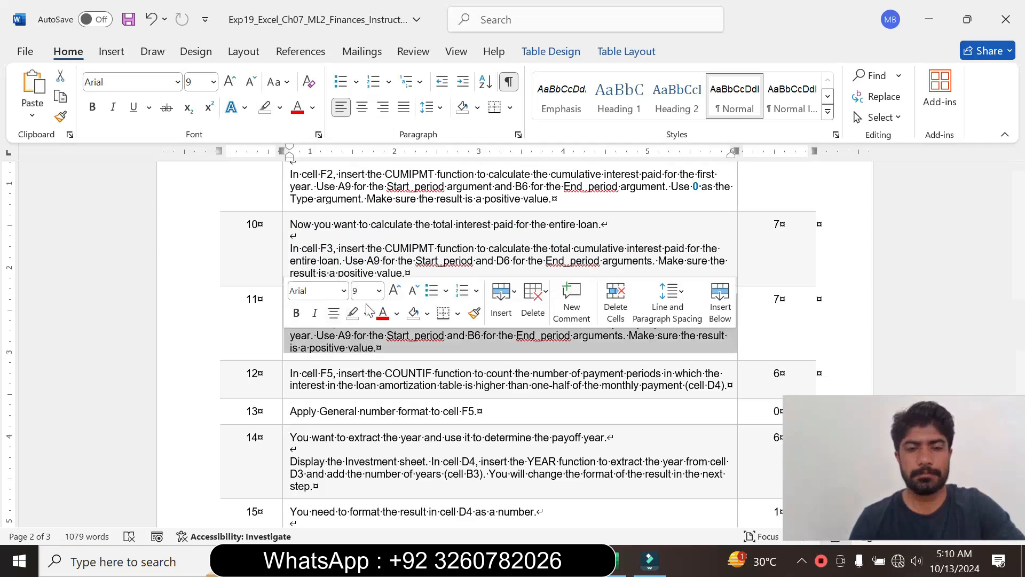
click(379, 290)
click(359, 114)
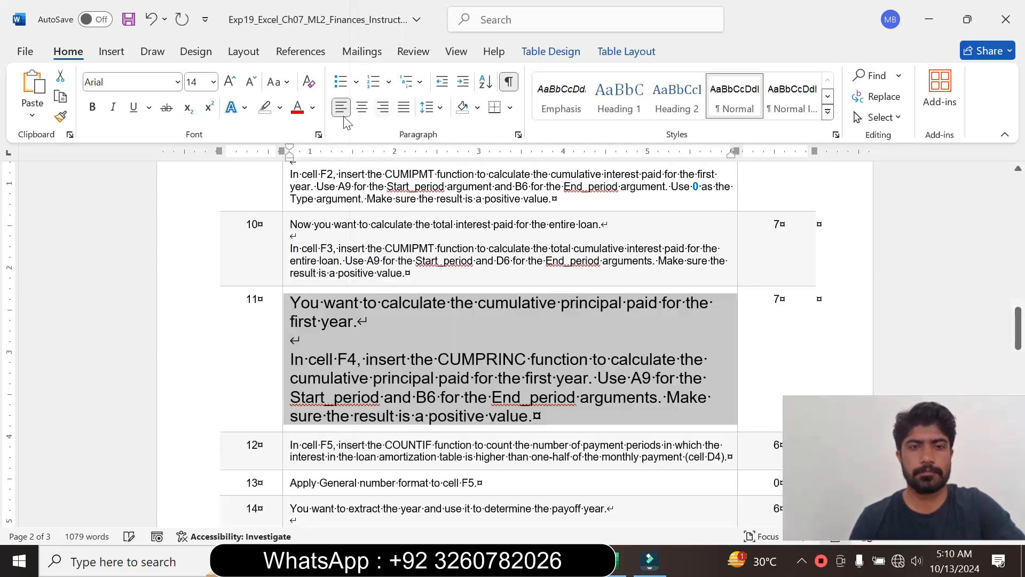
click(280, 107)
click(323, 163)
drag(1018, 329, 1018, 335)
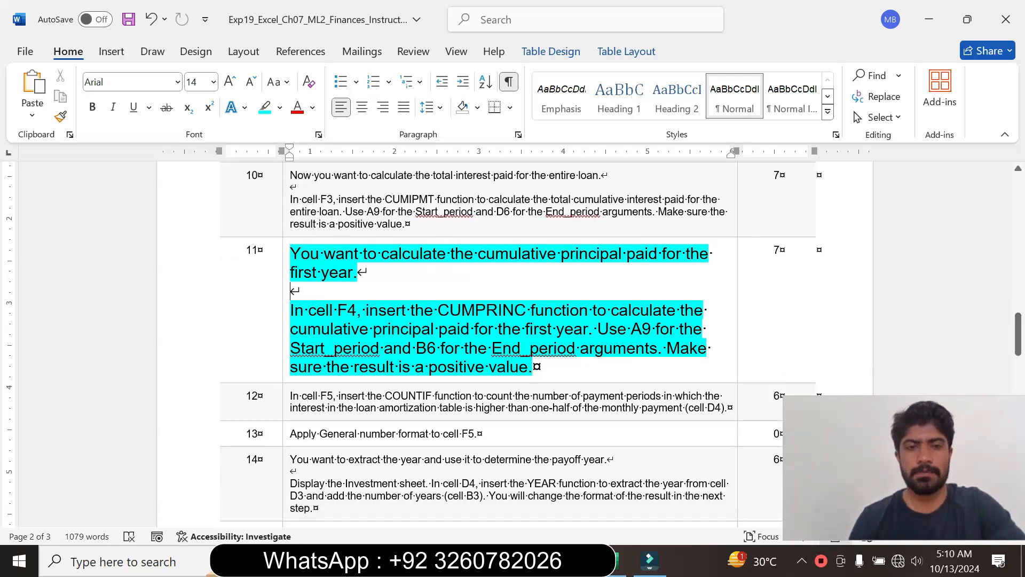
- Read the step 11 instruction, marking its wording on the CUMPRINC function, and check the target cell F4 in Excel
drag(308, 310, 534, 369)
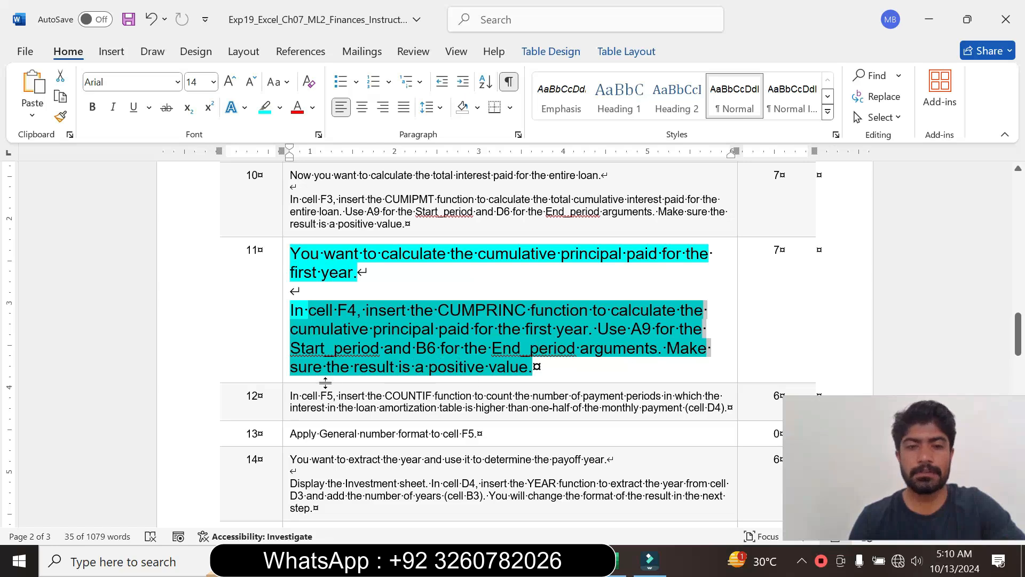
click(530, 367)
drag(321, 309, 294, 291)
click(620, 553)
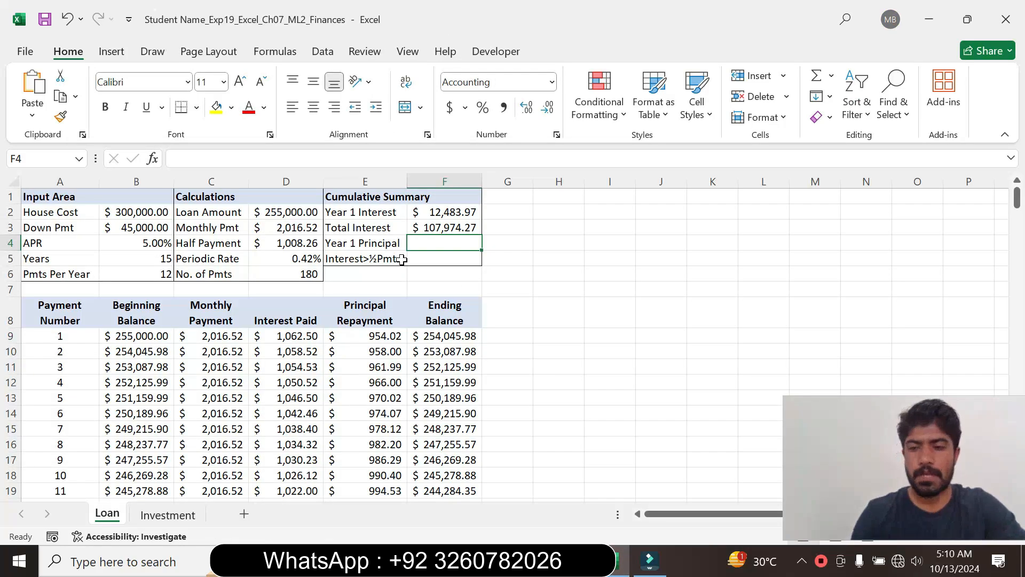
key(alt+Tab)
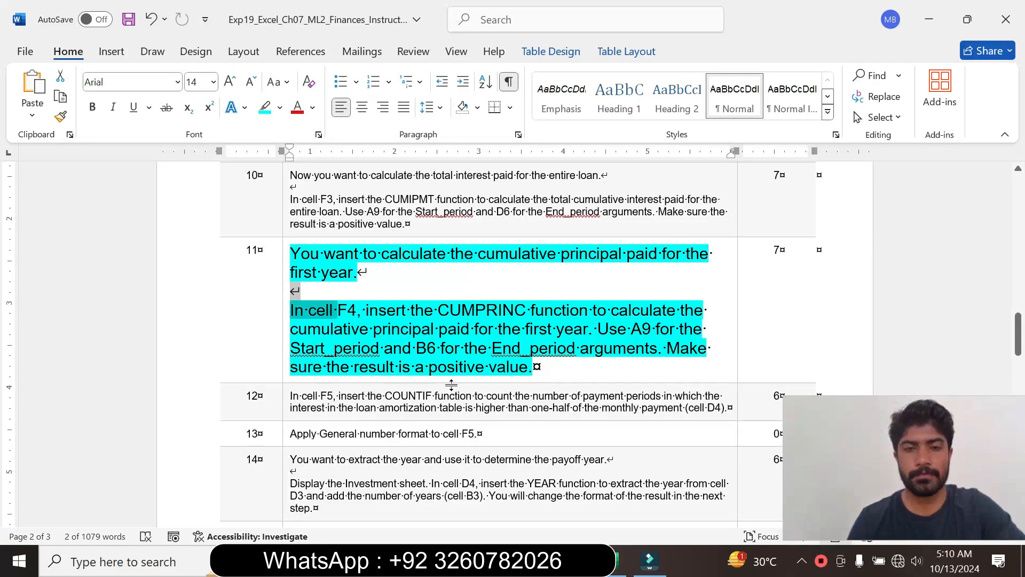
drag(367, 310, 531, 310)
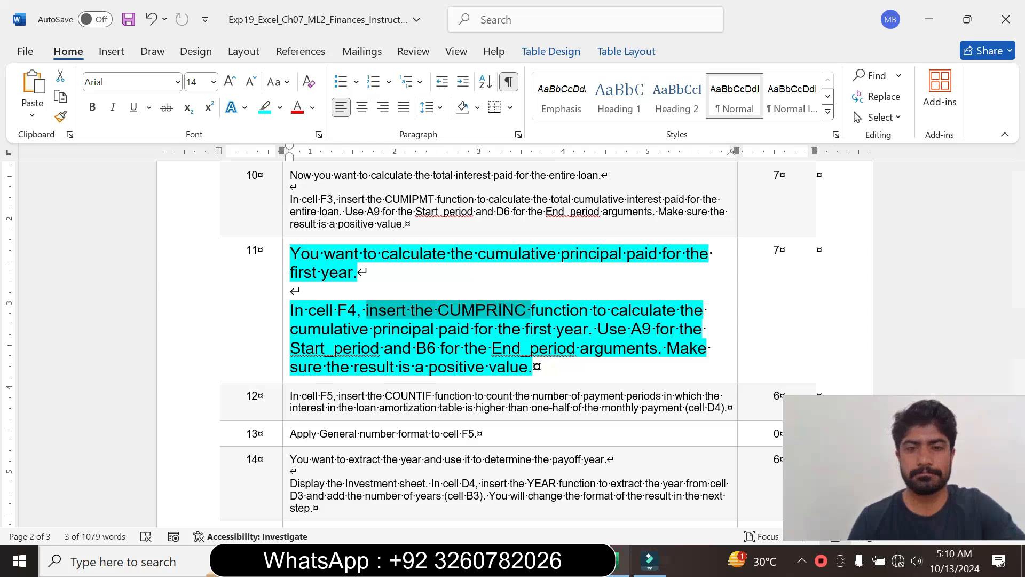
- Switch to Excel and start a CUMPRINC formula in cell F4, with a minus sign before the function for a positive result
click(621, 561)
text(=cum)
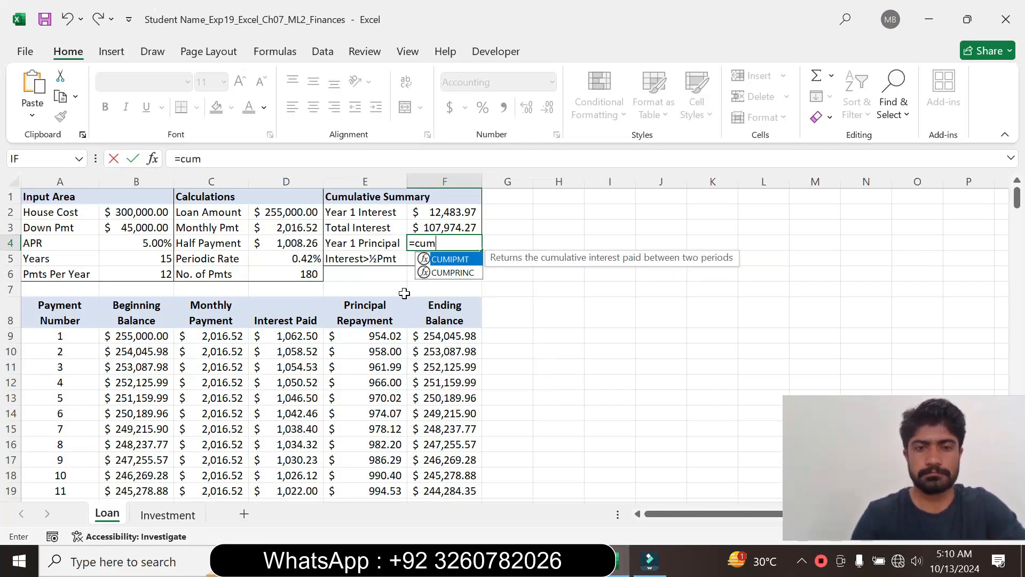
double_click(453, 273)
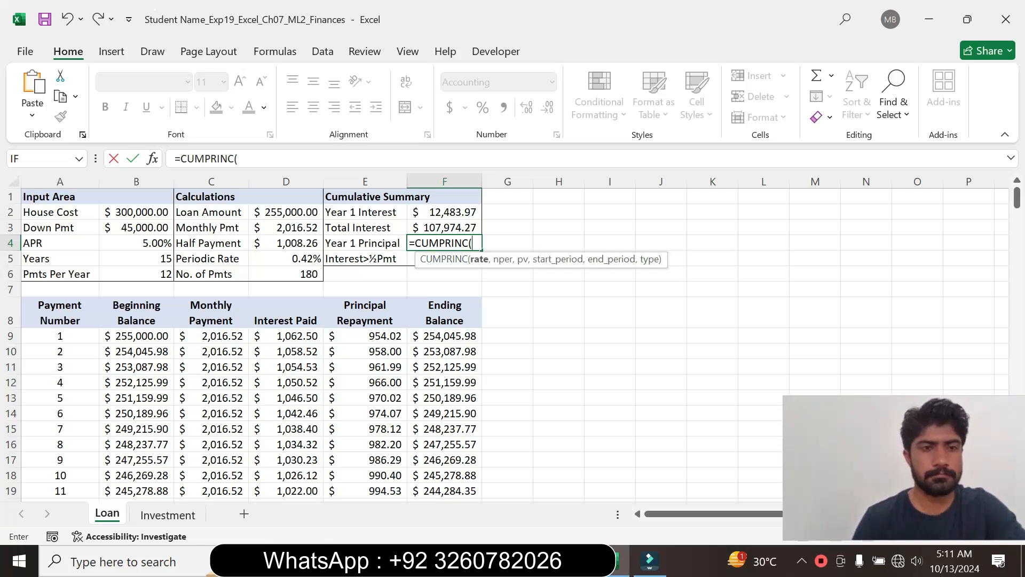
click(180, 158)
text(-)
click(243, 159)
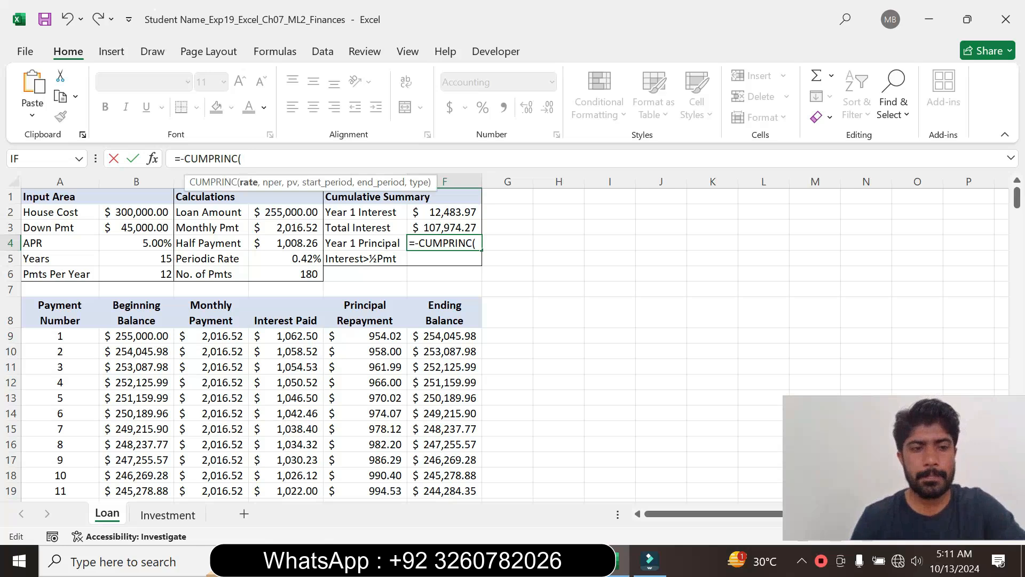
- Supply the CUMPRINC formula in F4 with D5 as rate, D6 as nper and D2 as pv
click(282, 260)
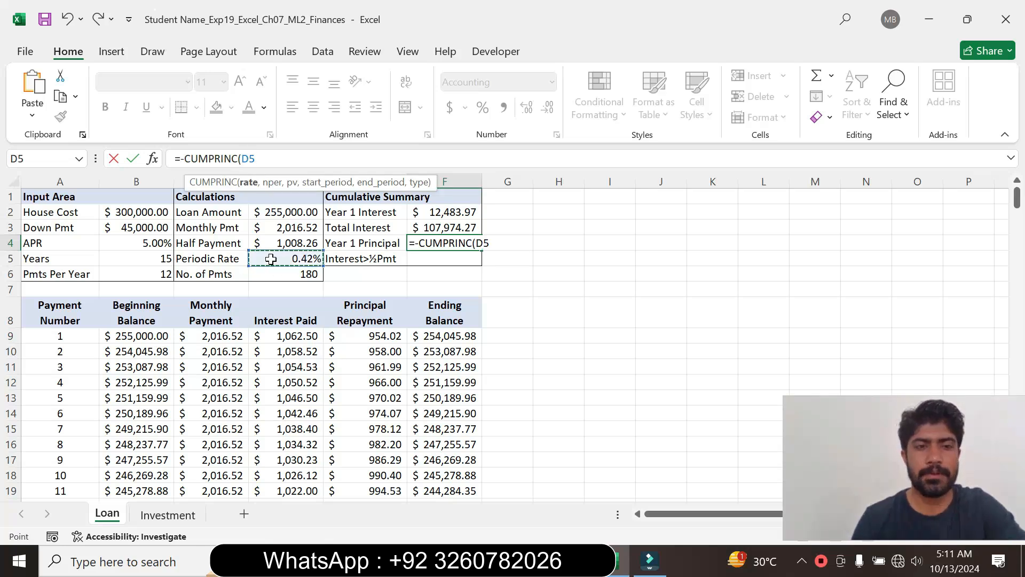
text(,)
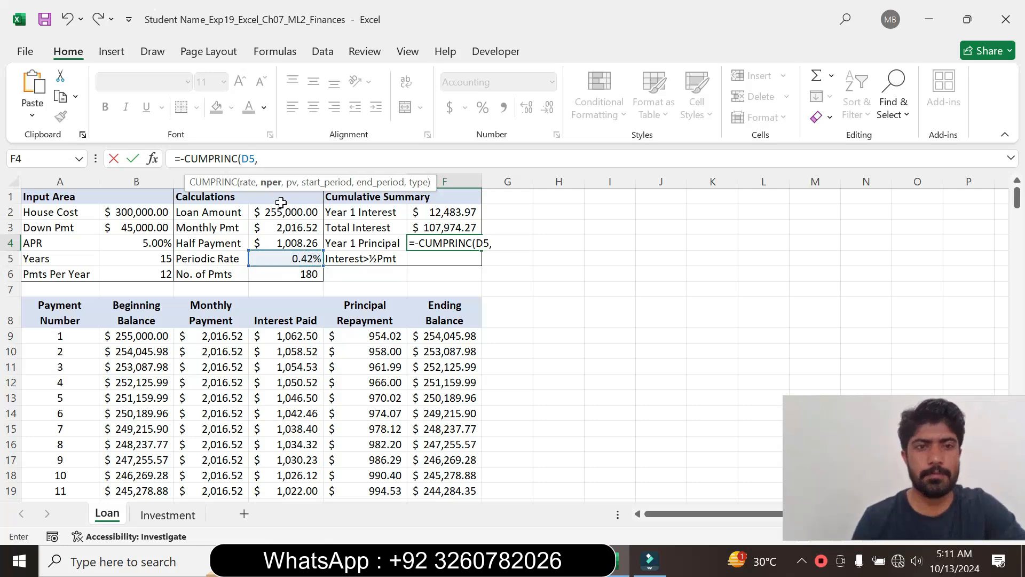
click(279, 276)
text(,)
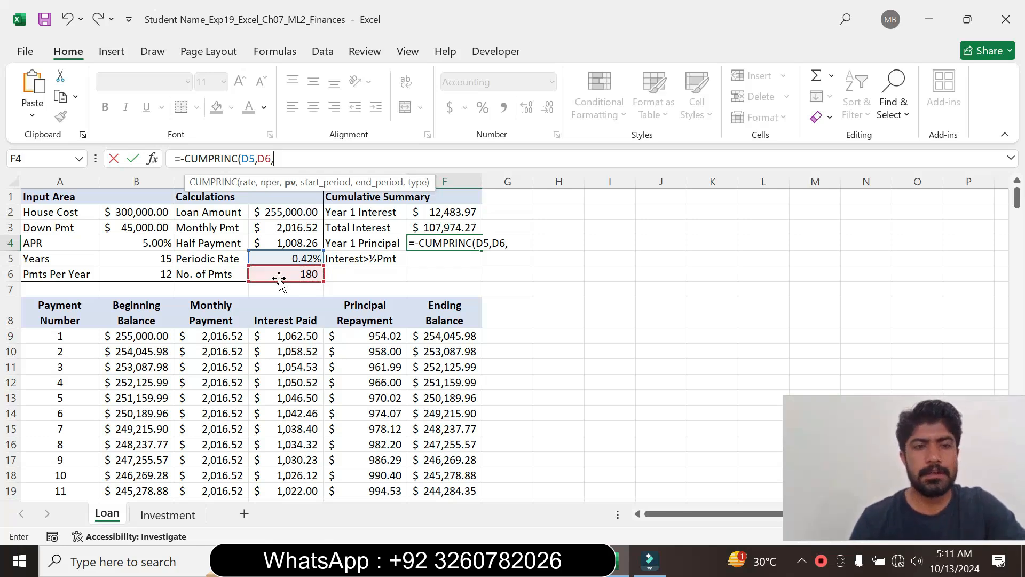
click(282, 214)
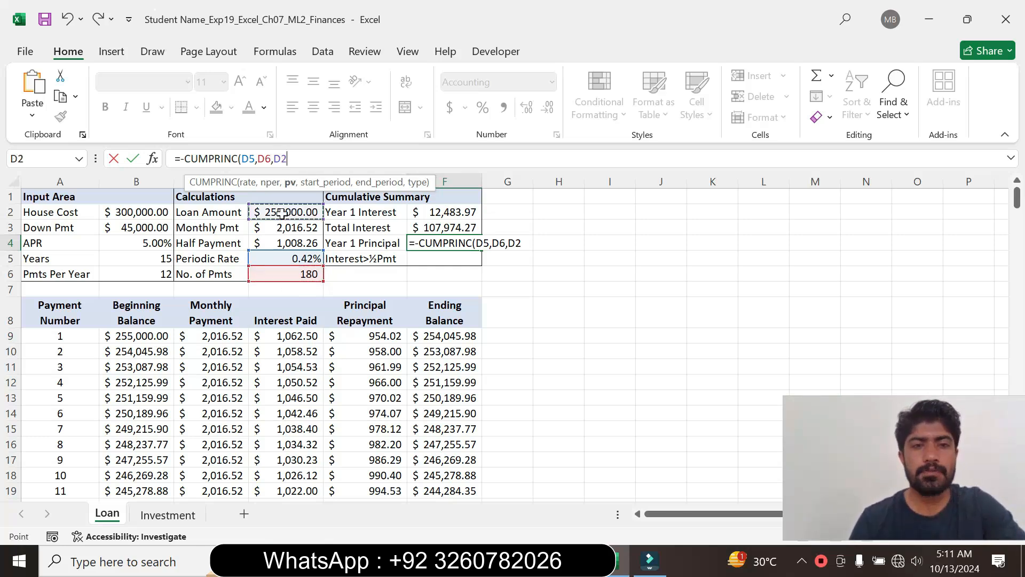
text(,)
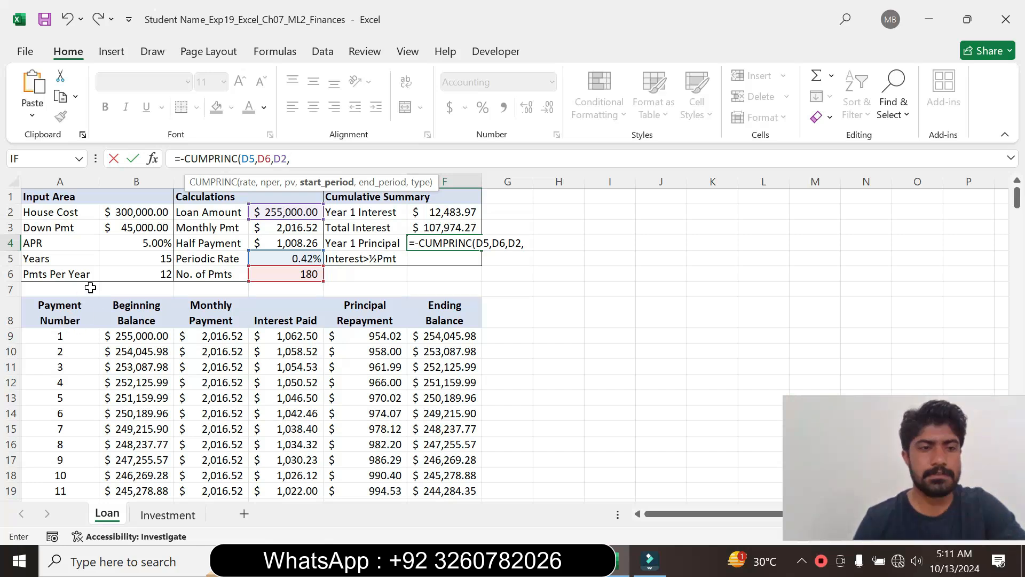
- Complete the F4 formula with start period A9, end period B6 and type 0, giving =-CUMPRINC(D5,D6,D2,A9,B6,0)
click(74, 336)
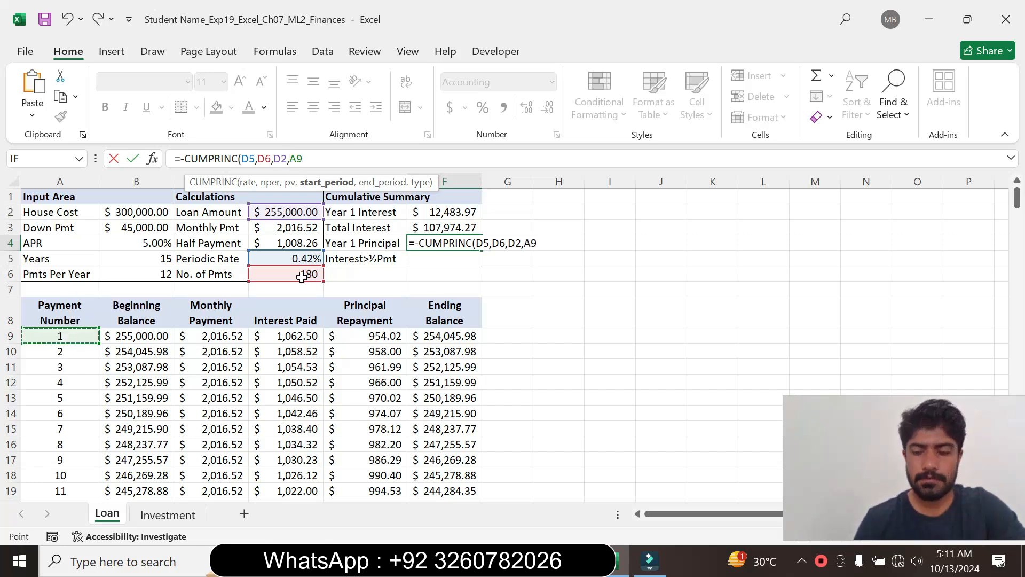
text(,)
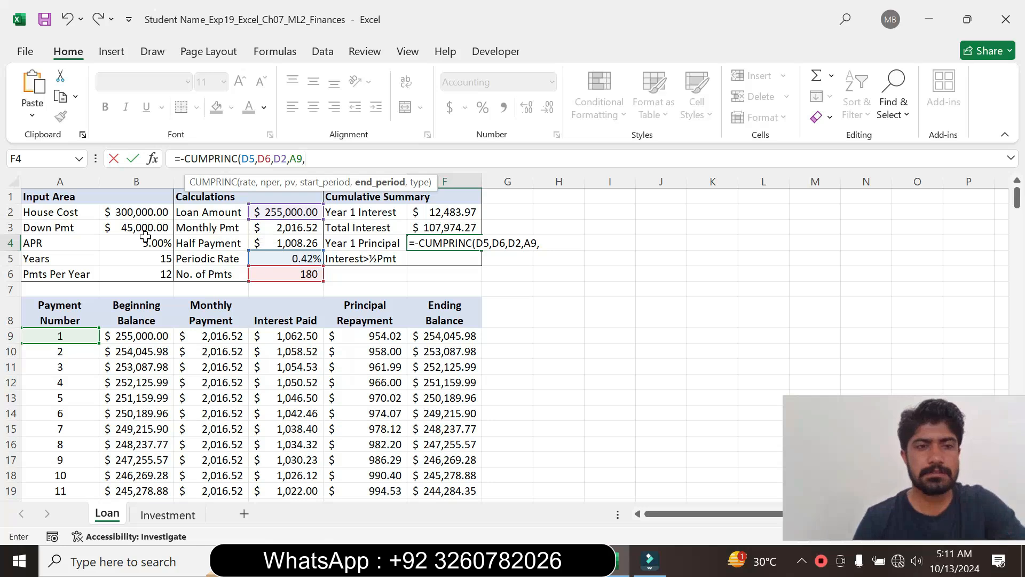
click(137, 274)
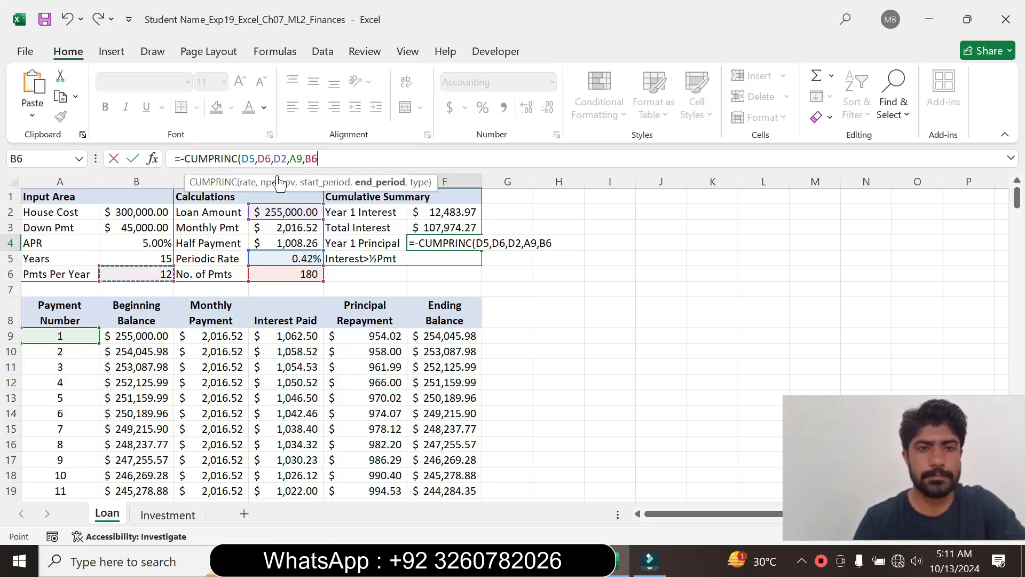
text(,)
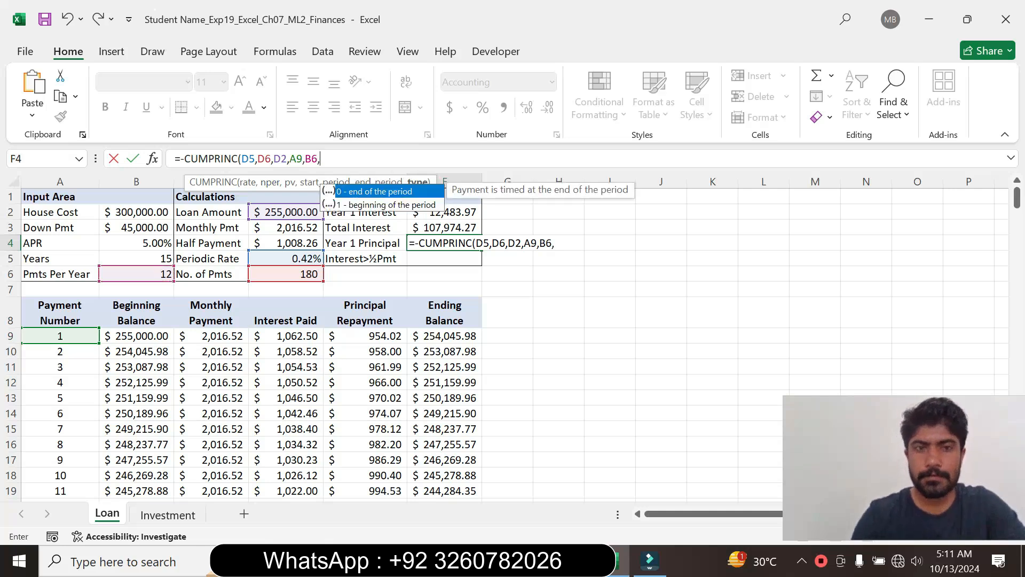
text(0))
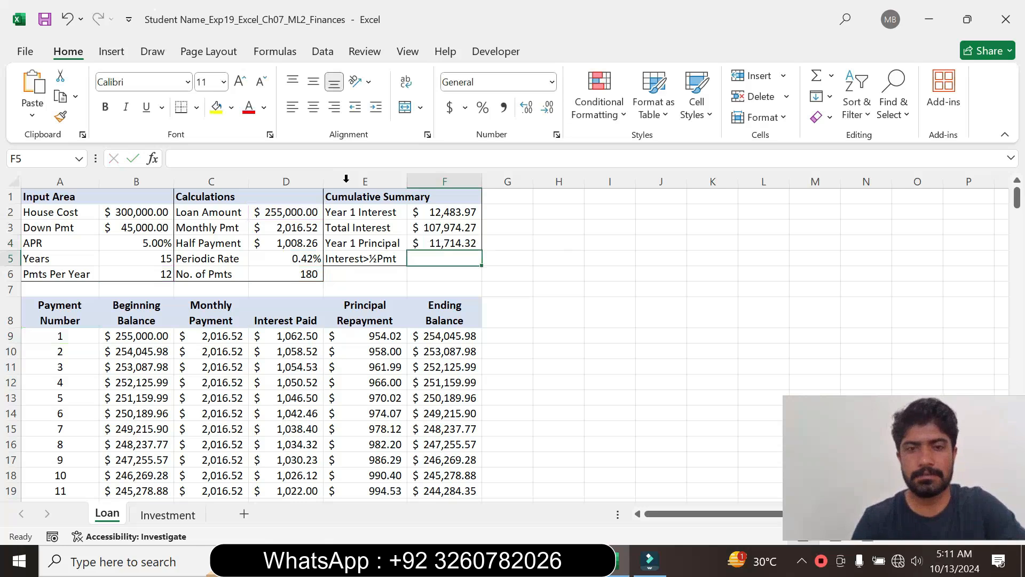
- Return to Word, set the step 11 instruction text to font size 9 and remove its highlight colour
key(alt+Tab)
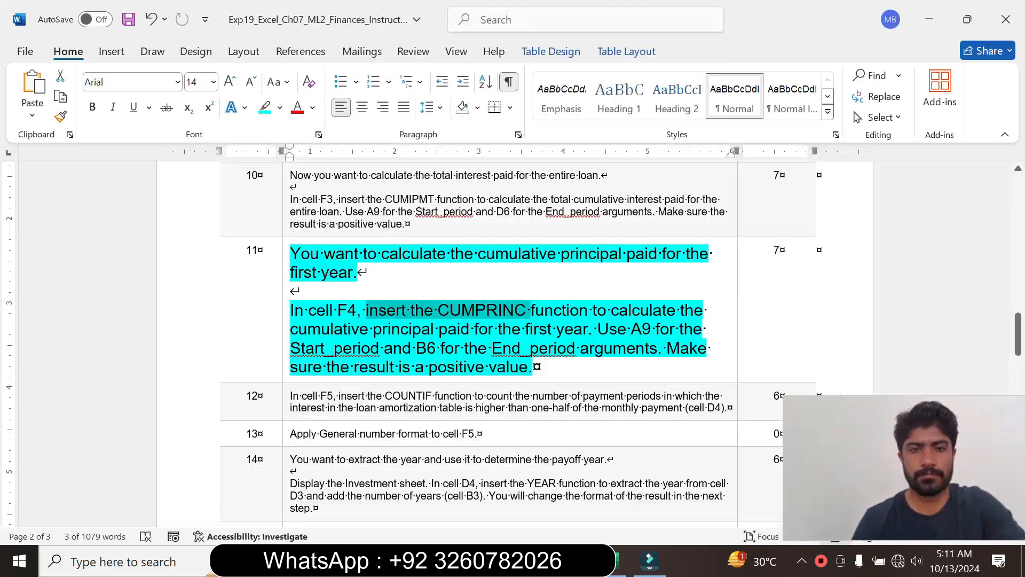
click(284, 357)
click(381, 305)
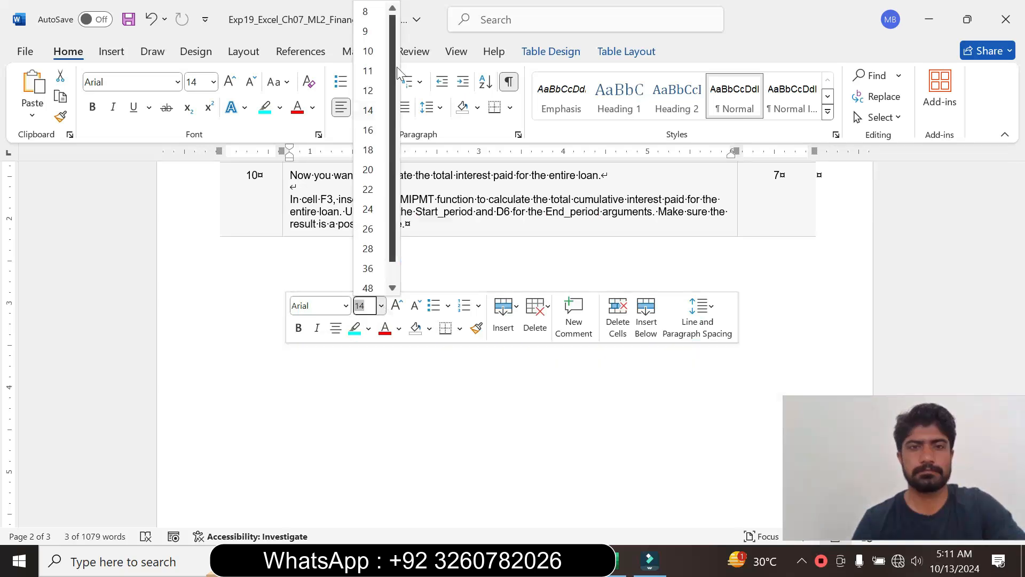
click(368, 31)
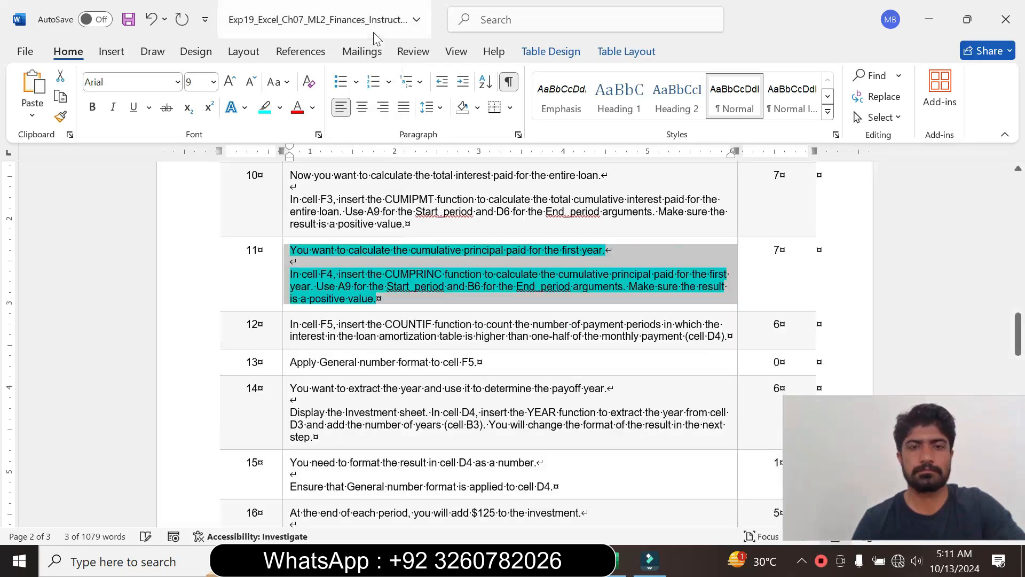
click(282, 108)
click(291, 235)
click(377, 299)
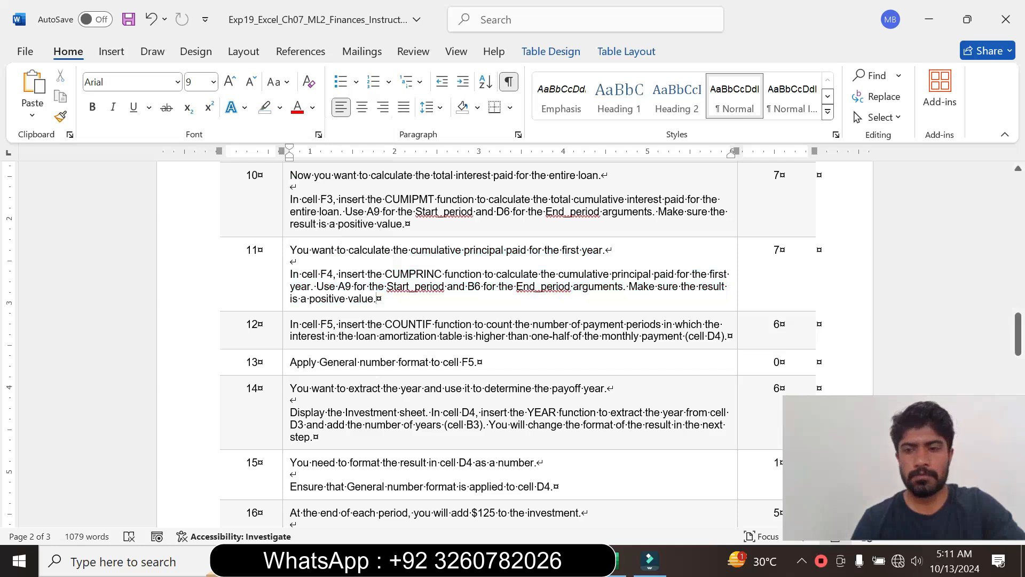
- Enlarge the step 12 instruction text to font size 14, highlight it in turquoise and read through it
click(286, 346)
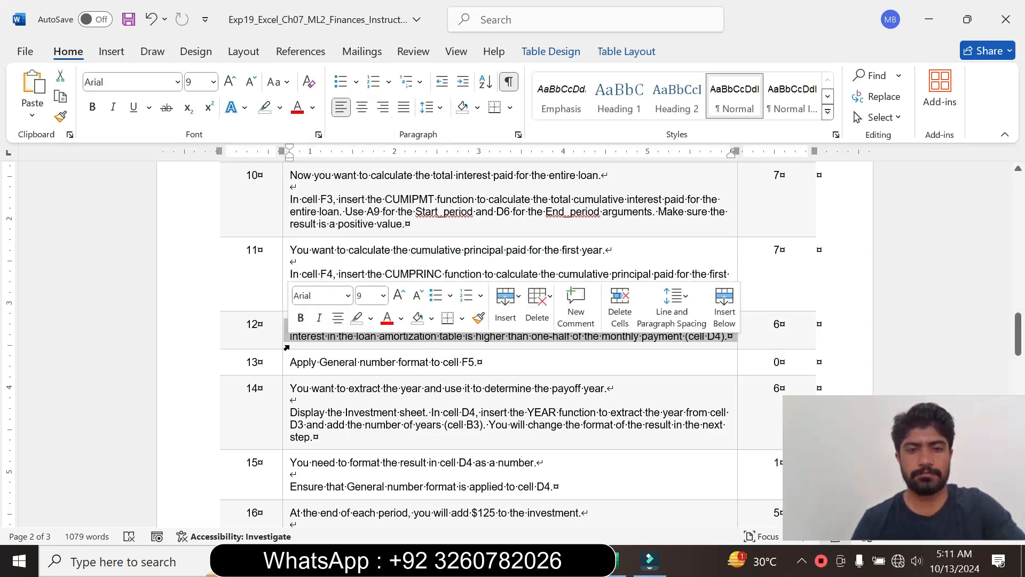
click(384, 295)
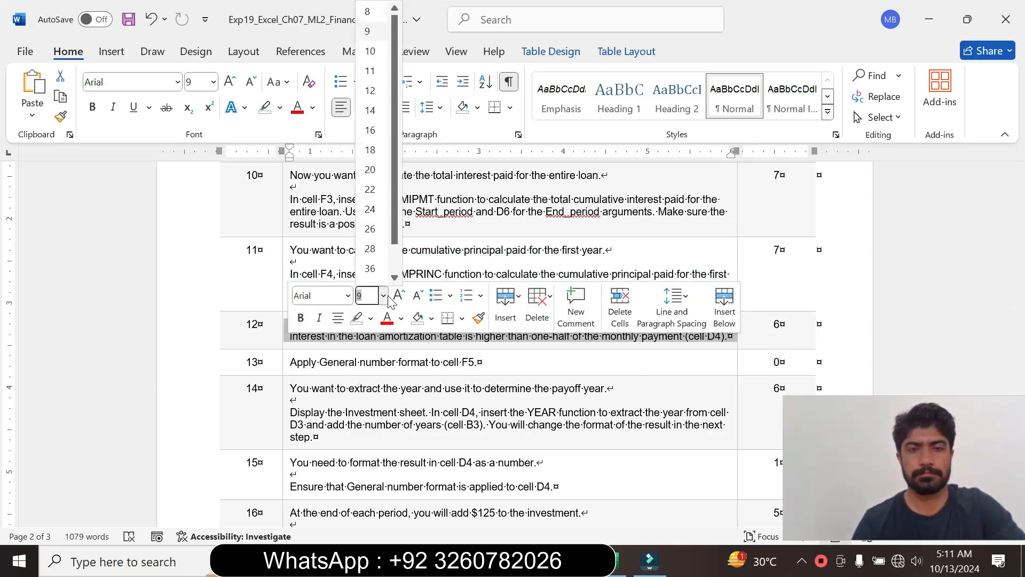
click(370, 110)
click(282, 108)
click(299, 161)
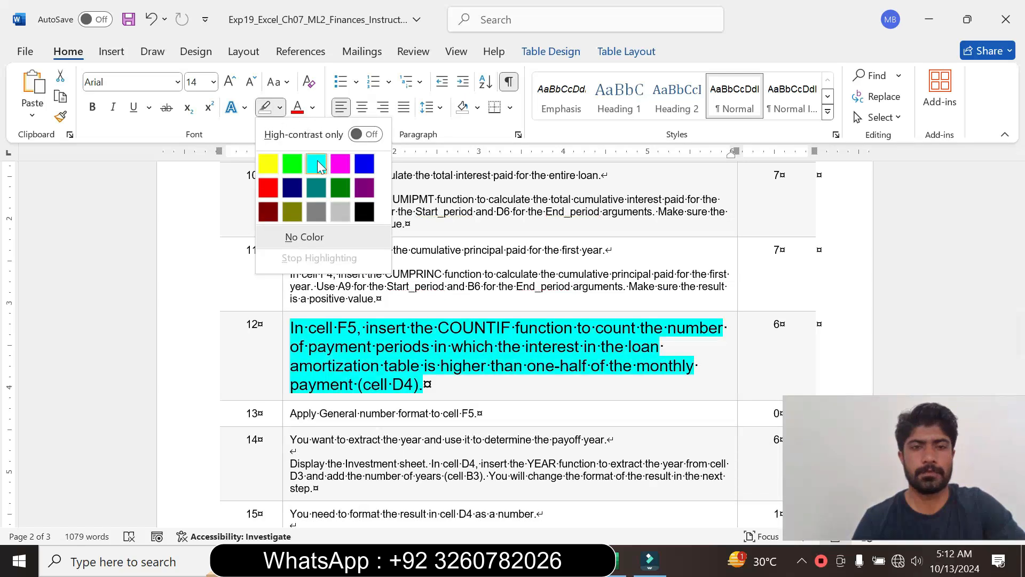
click(451, 346)
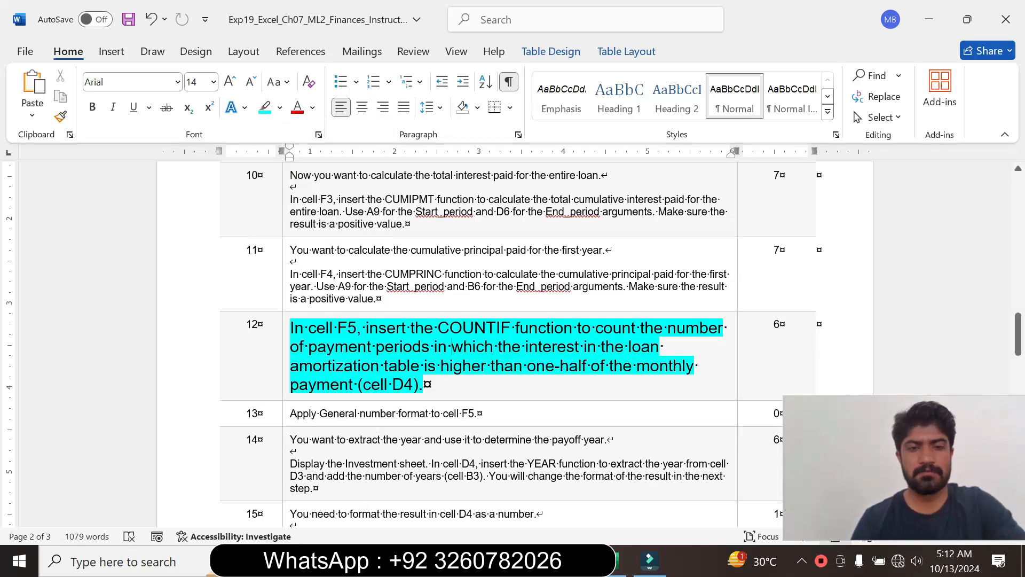
drag(291, 328, 430, 385)
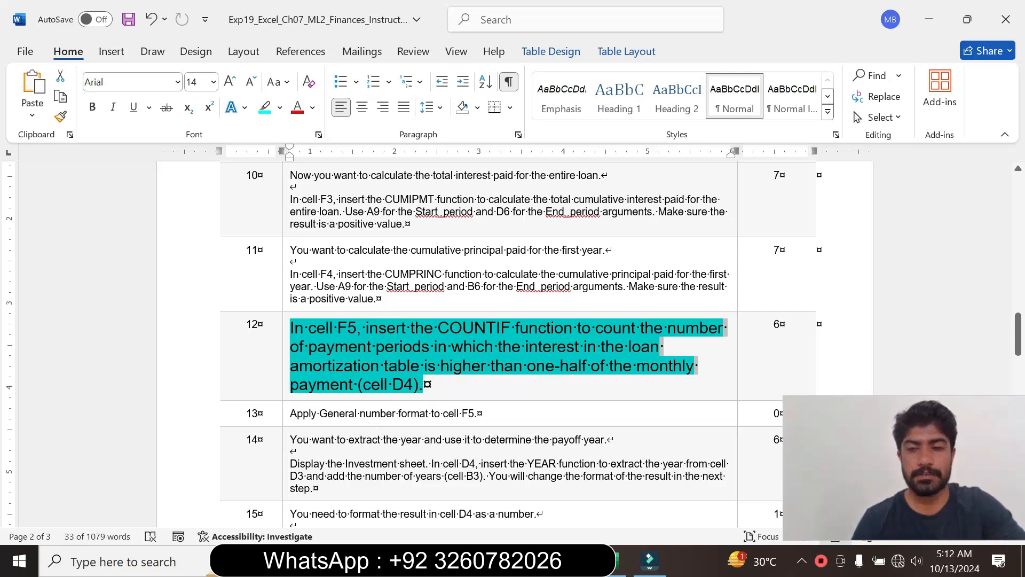
click(424, 384)
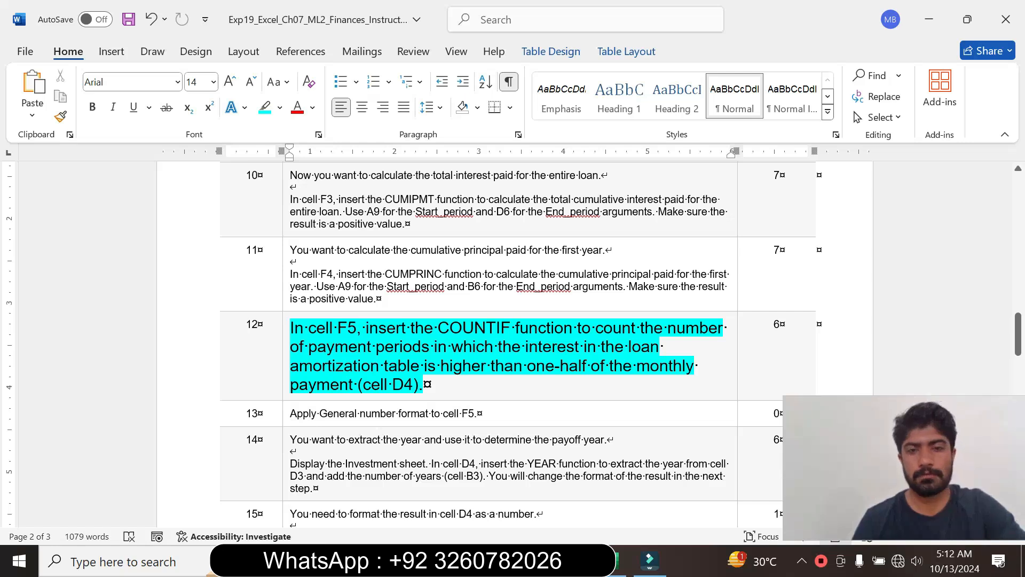
- Switch to Excel, start a COUNTIF formula in cell F5 and open its Function Arguments dialog
click(619, 561)
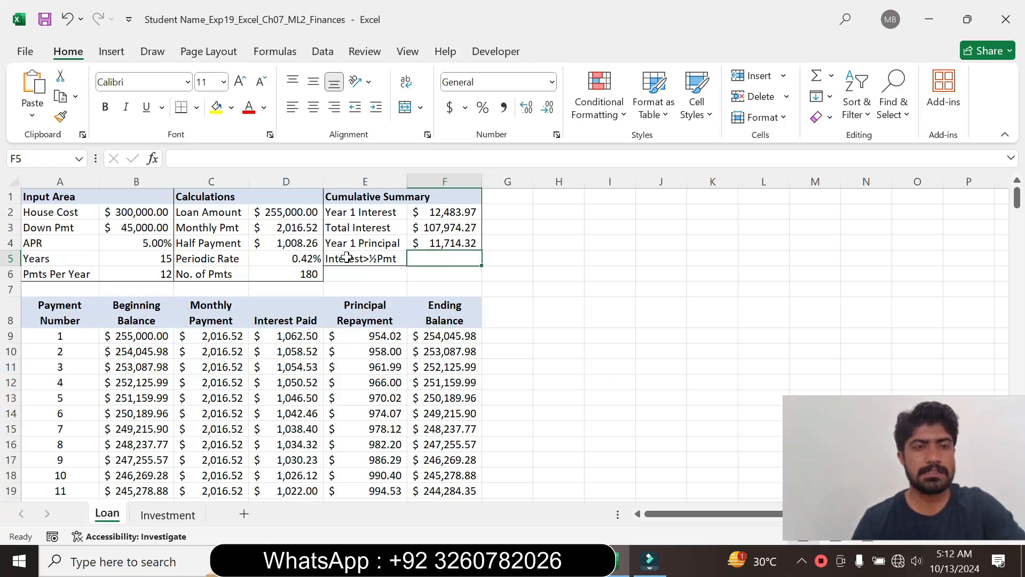
text(=)
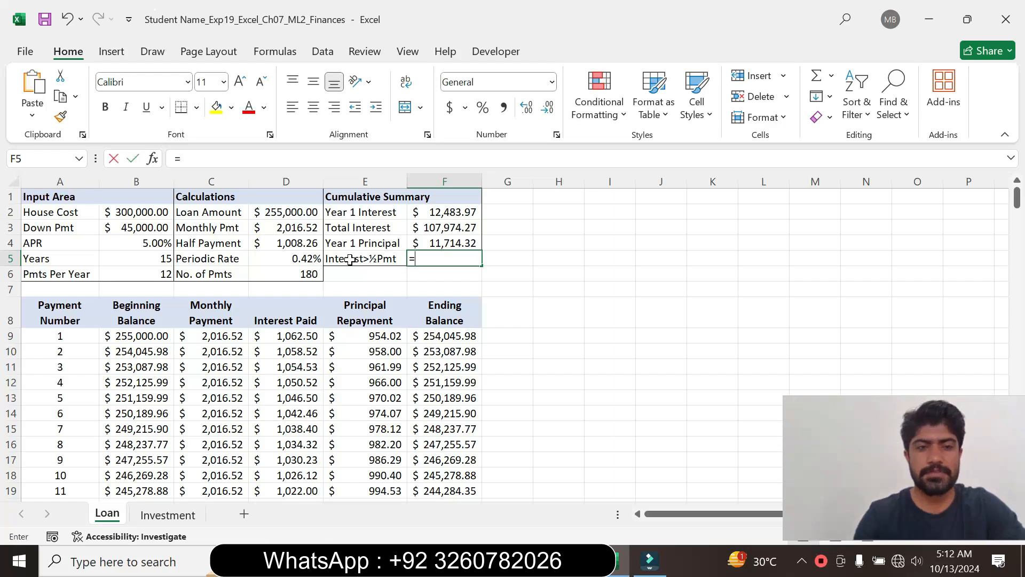
key(alt+Tab)
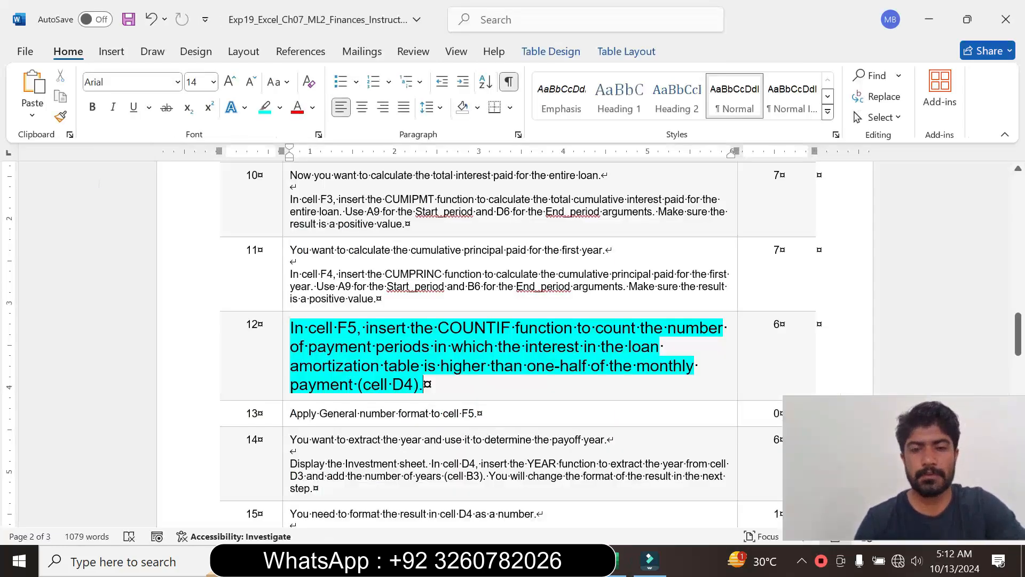
key(alt+Tab)
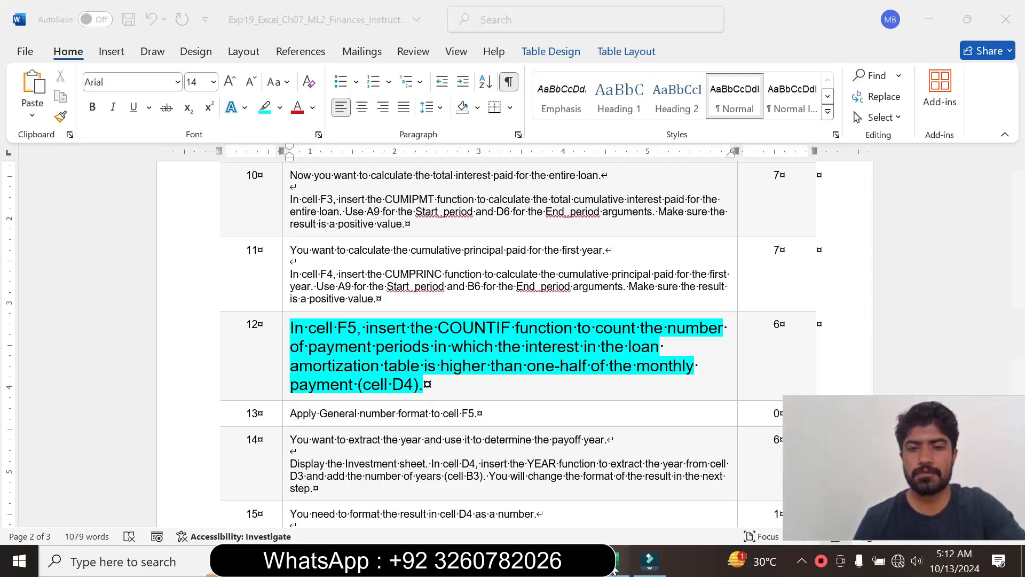
text(c)
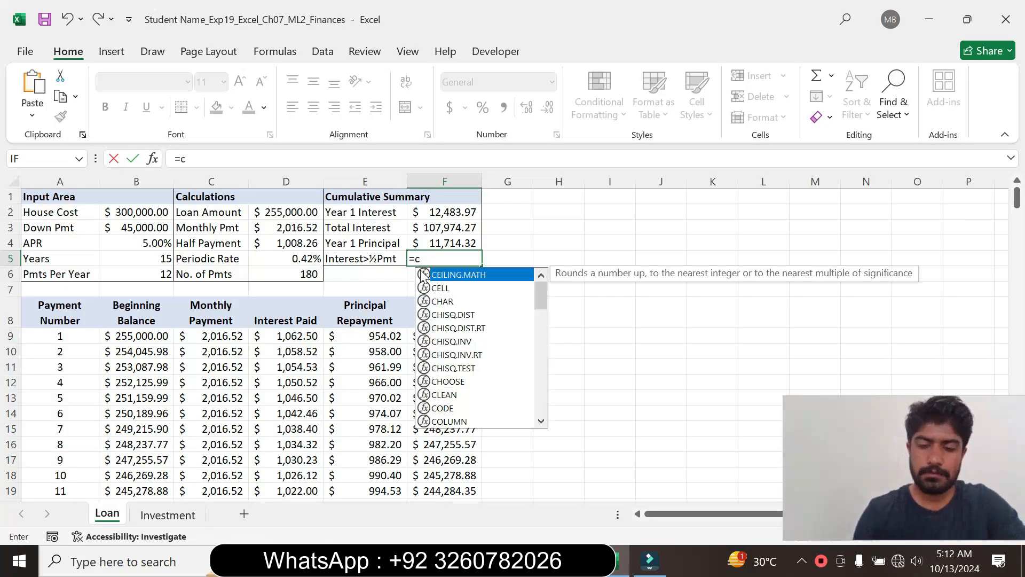
text(ount)
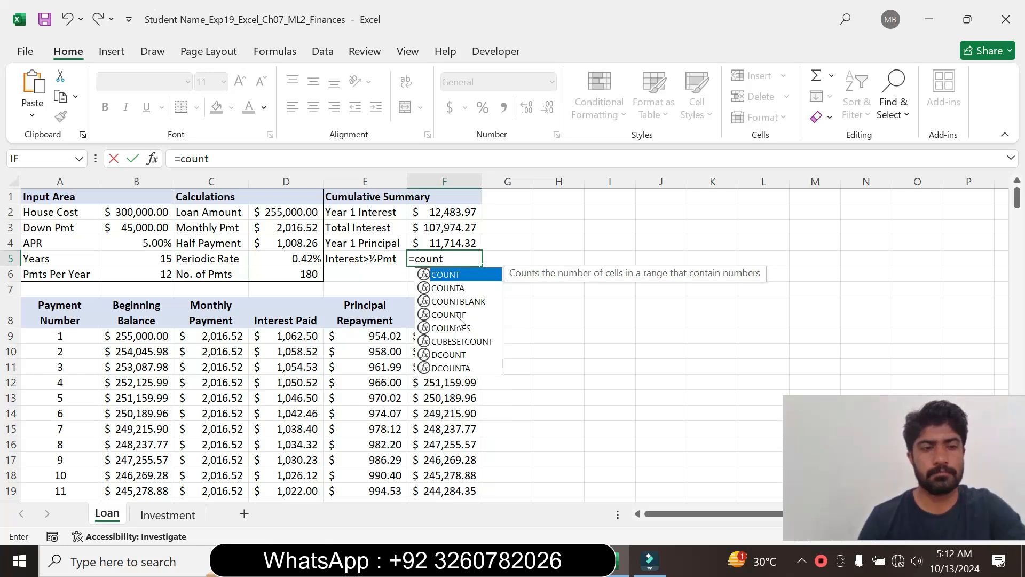
double_click(458, 317)
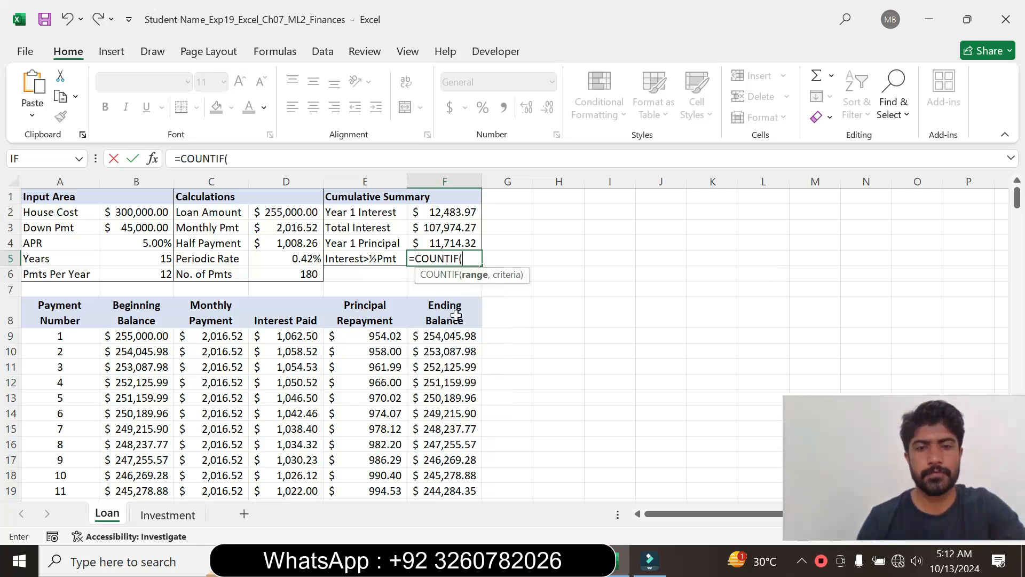
click(157, 162)
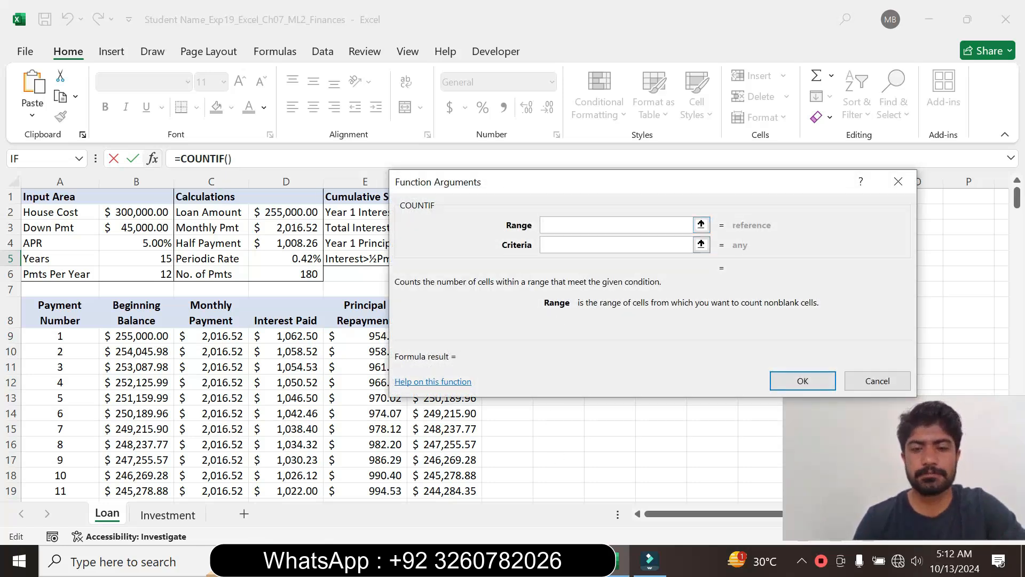
- Recheck the step 12 instruction in Word, then set the COUNTIF range to the Interest Paid cells D9:D68 in Excel
click(572, 561)
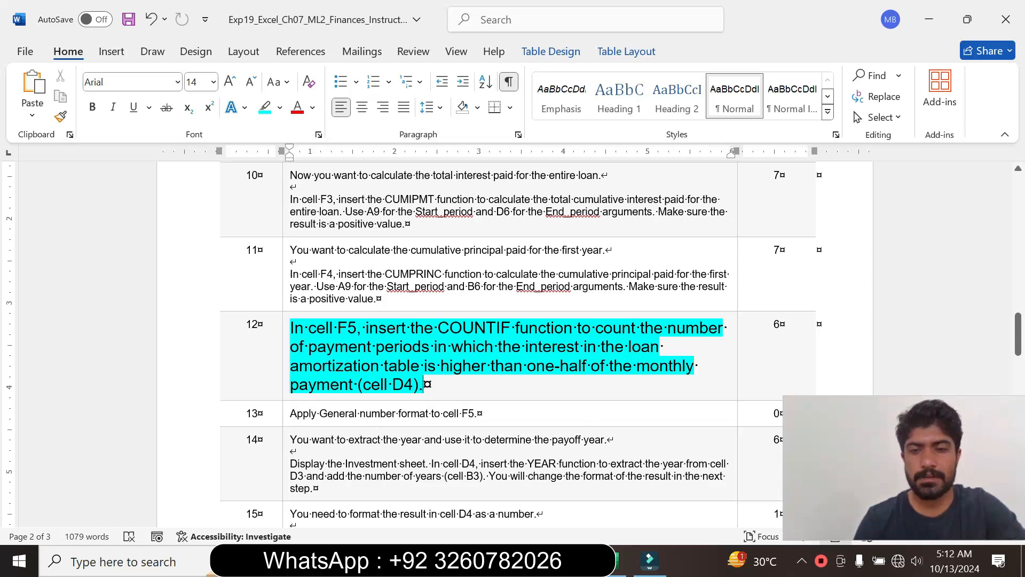
click(613, 561)
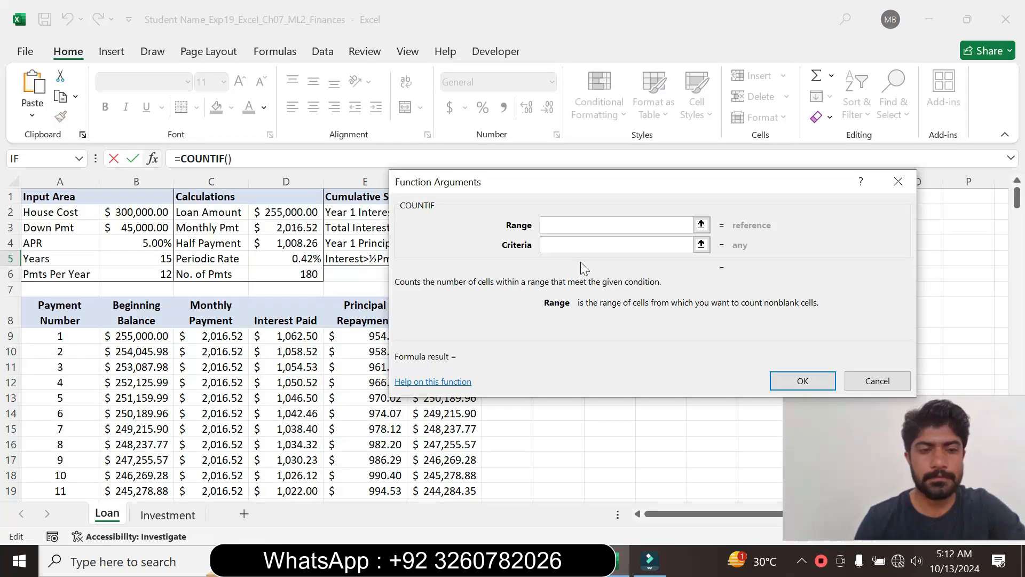
drag(488, 191, 628, 195)
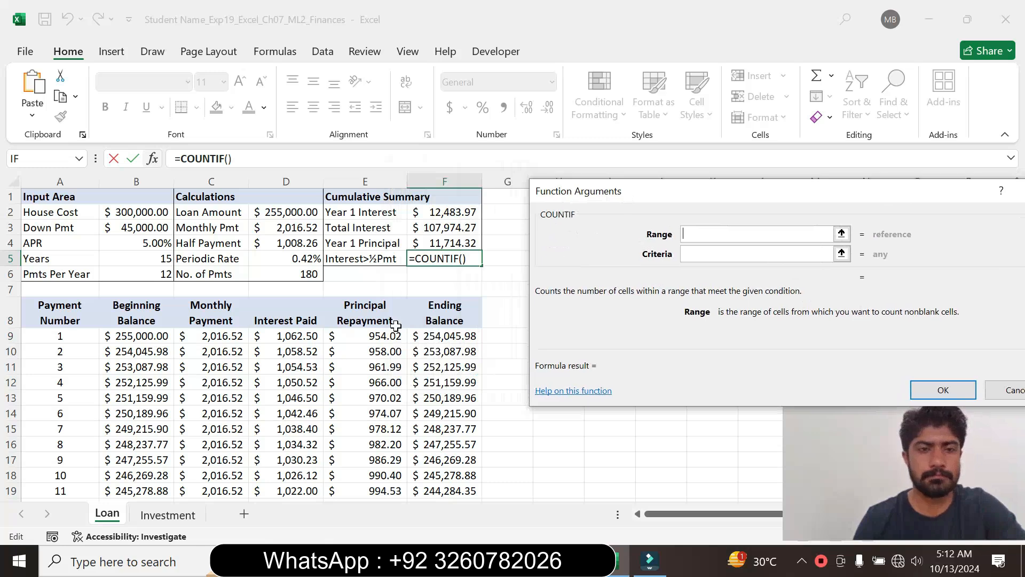
drag(305, 340, 314, 365)
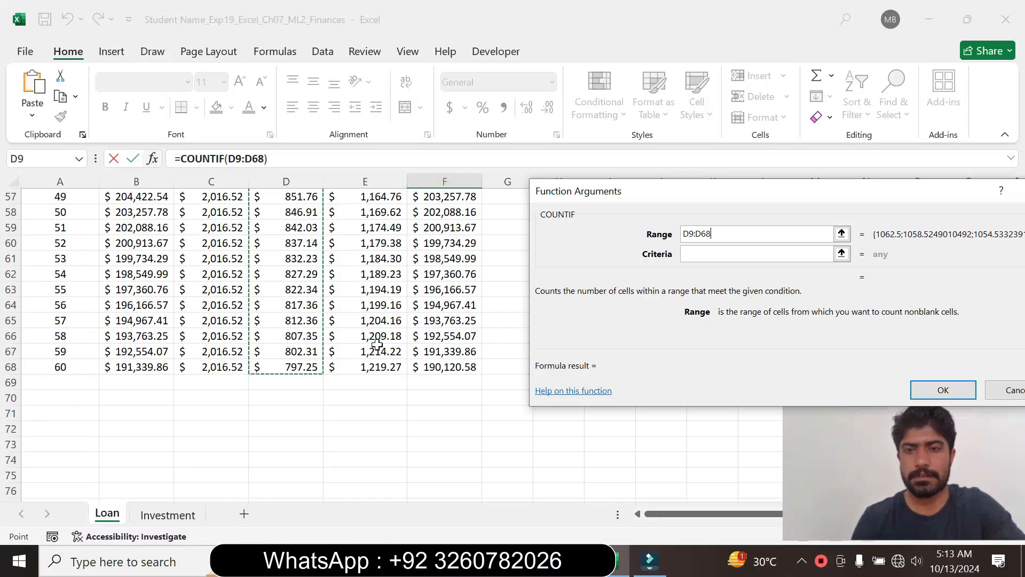
- Set the COUNTIF criteria to ">"&D4 and confirm the formula in cell F5
key(Tab)
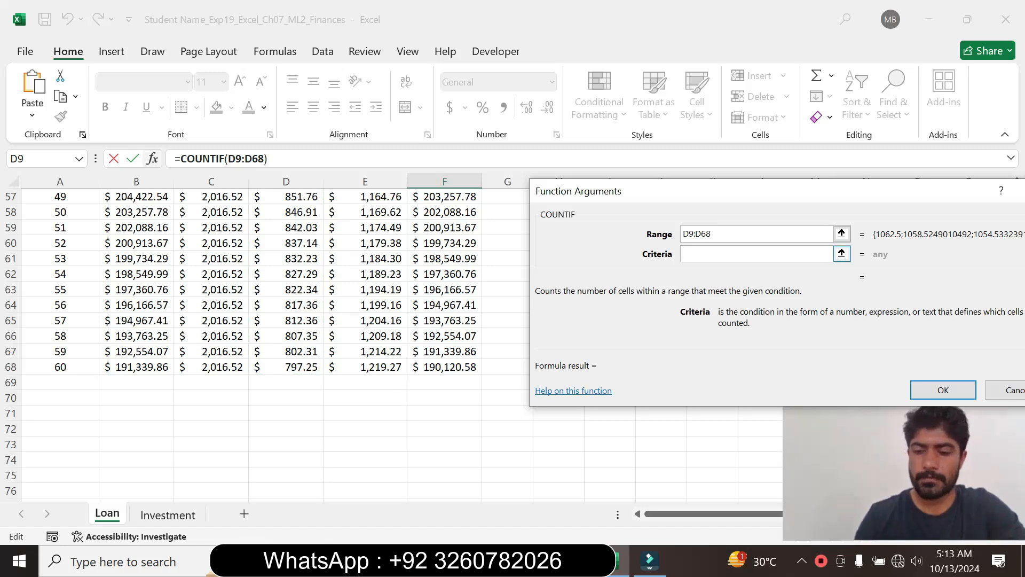
text(")
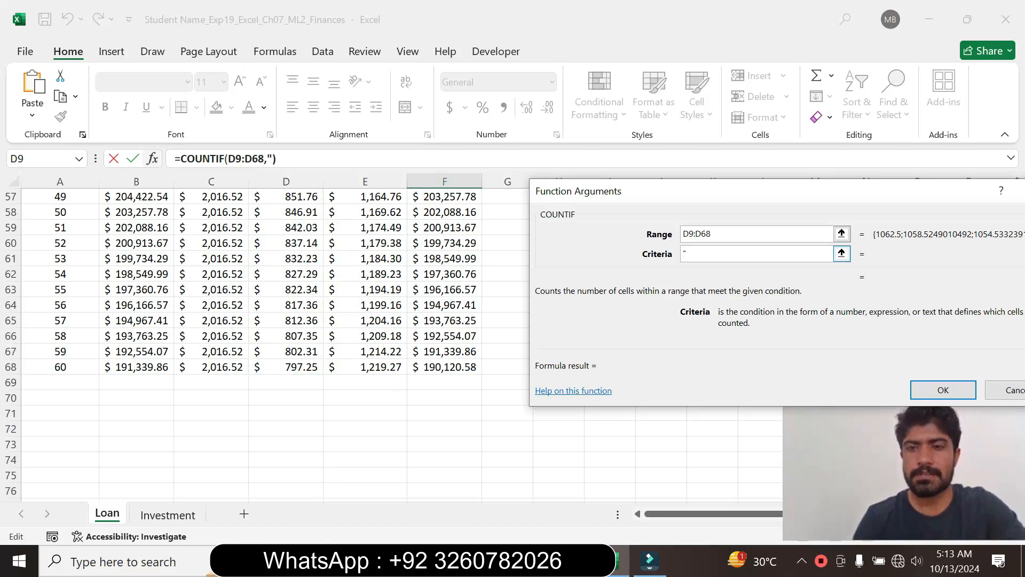
drag(696, 199, 632, 194)
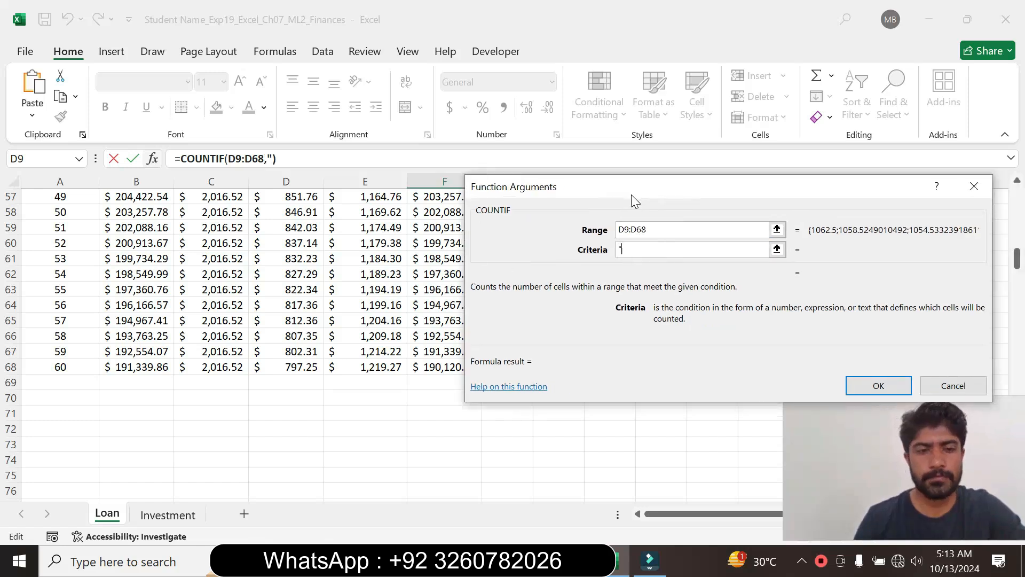
text(>)
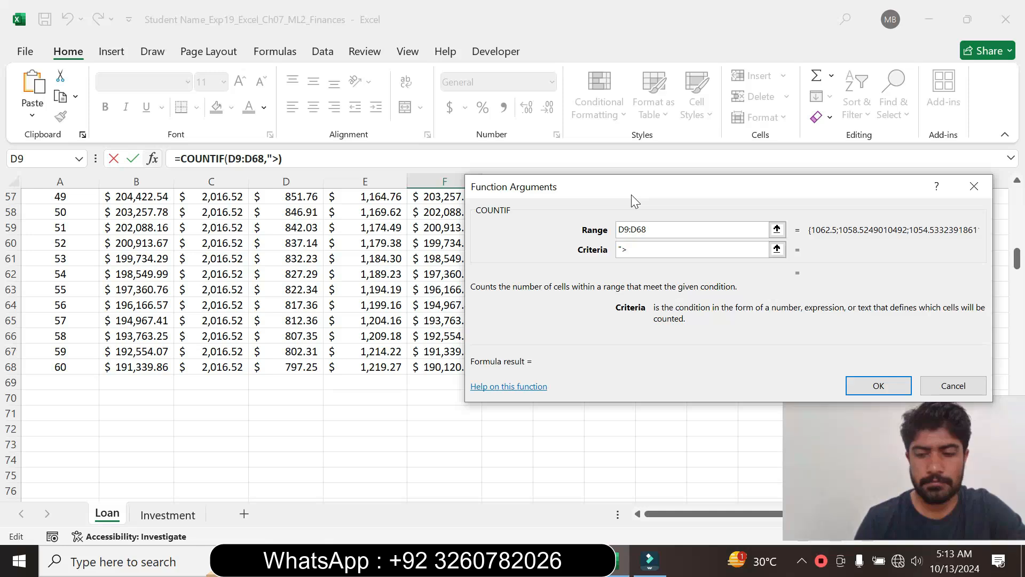
text(")
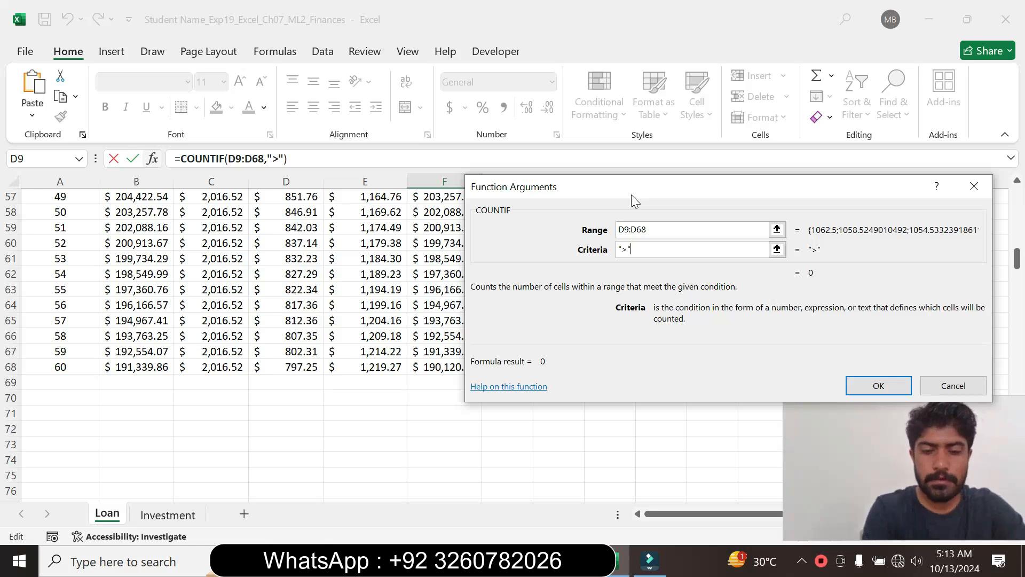
text(&)
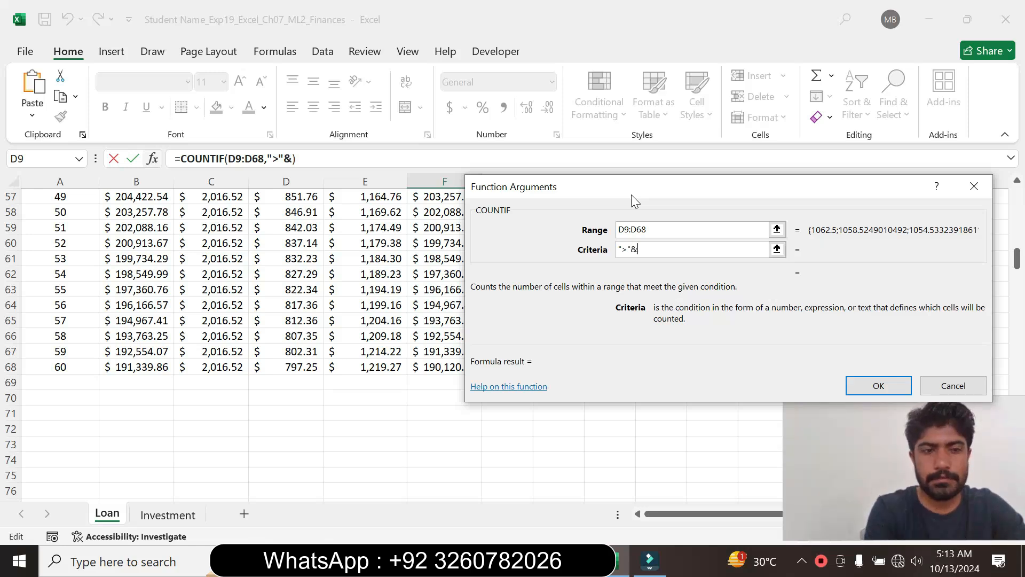
text(D4)
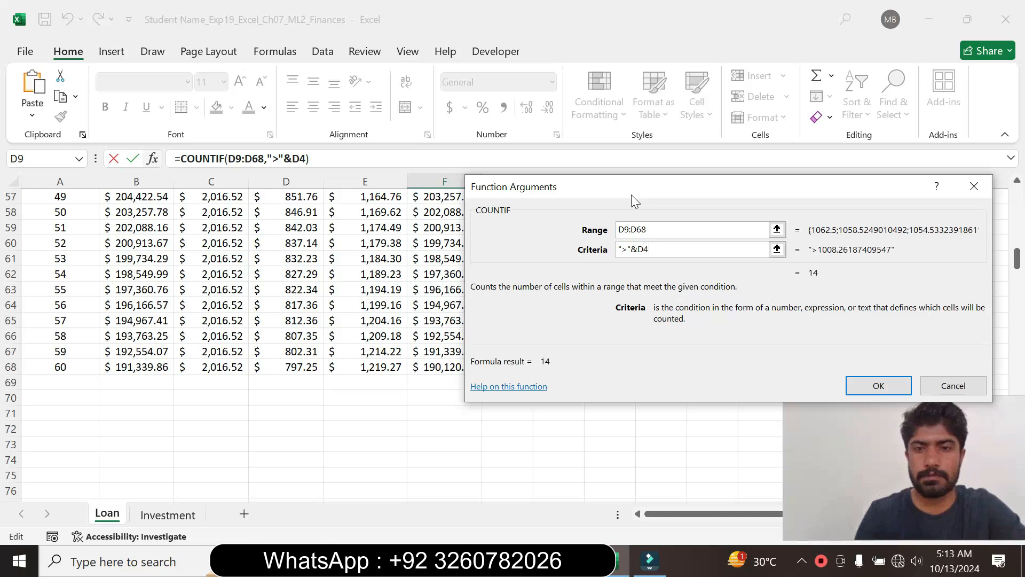
click(865, 382)
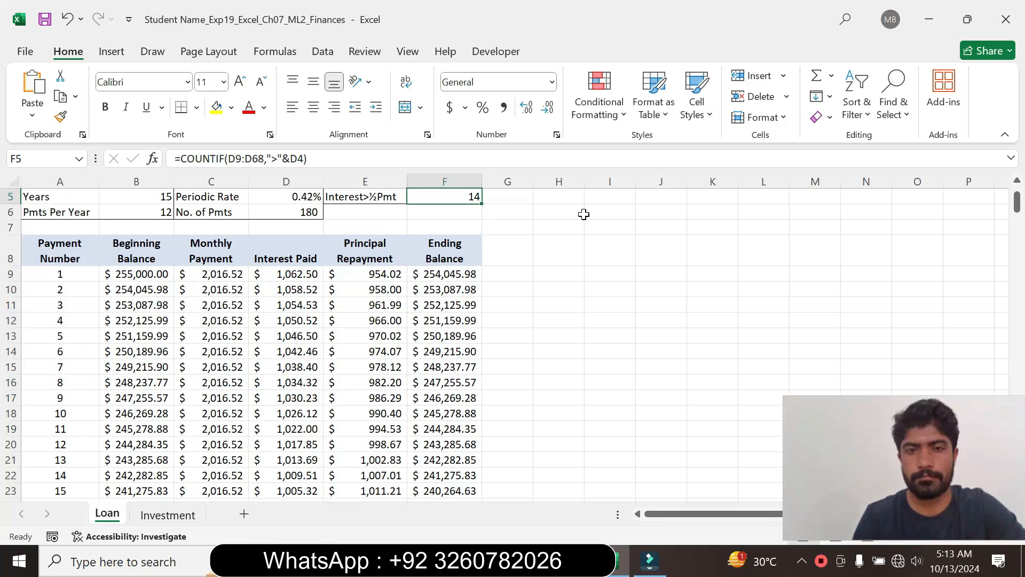
scroll(577, 240, up, 2)
click(564, 274)
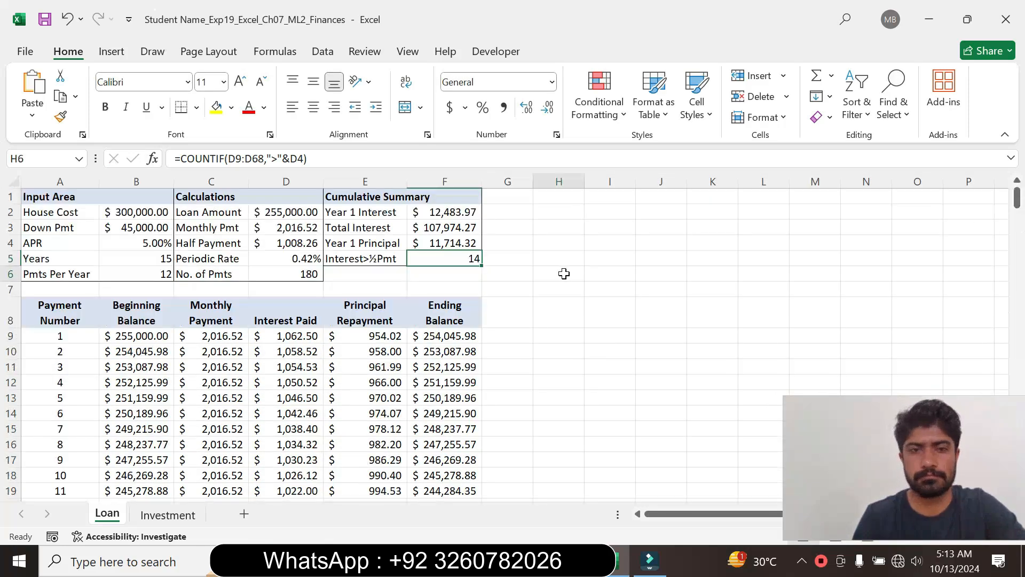
- Switch to Word, set the step 12 instruction text to font size 9 and remove its highlight colour
click(577, 561)
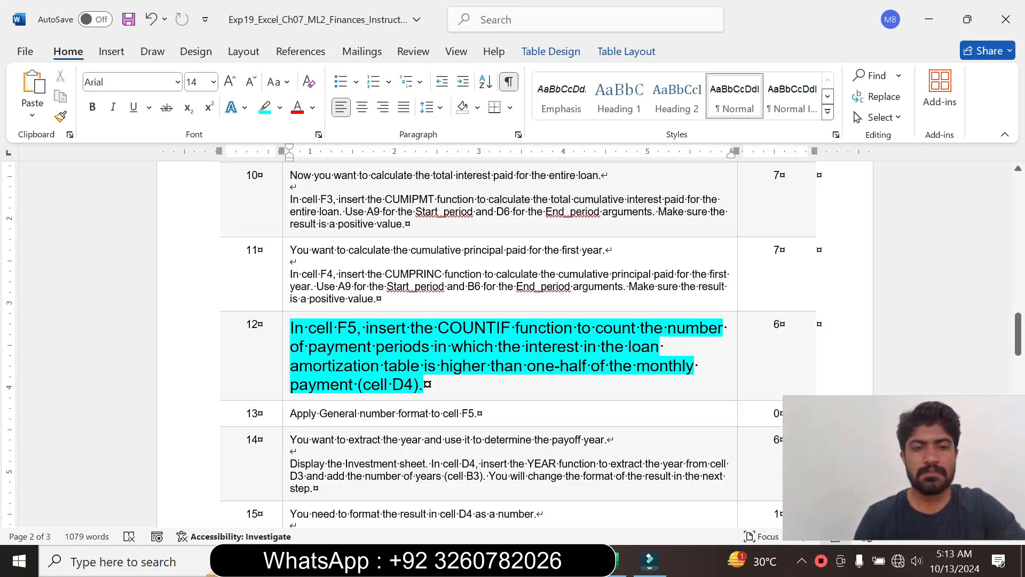
right_click(287, 384)
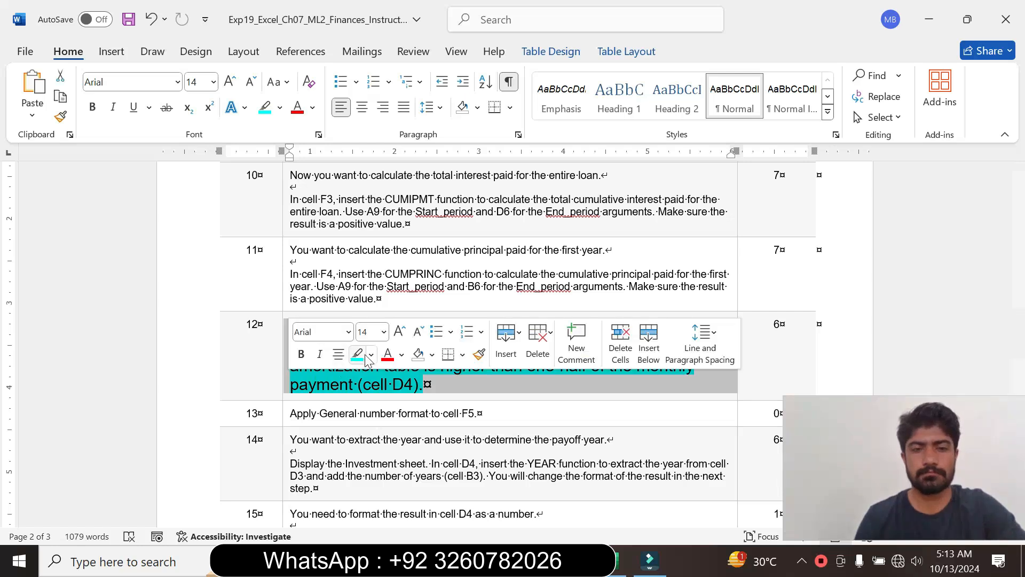
click(383, 333)
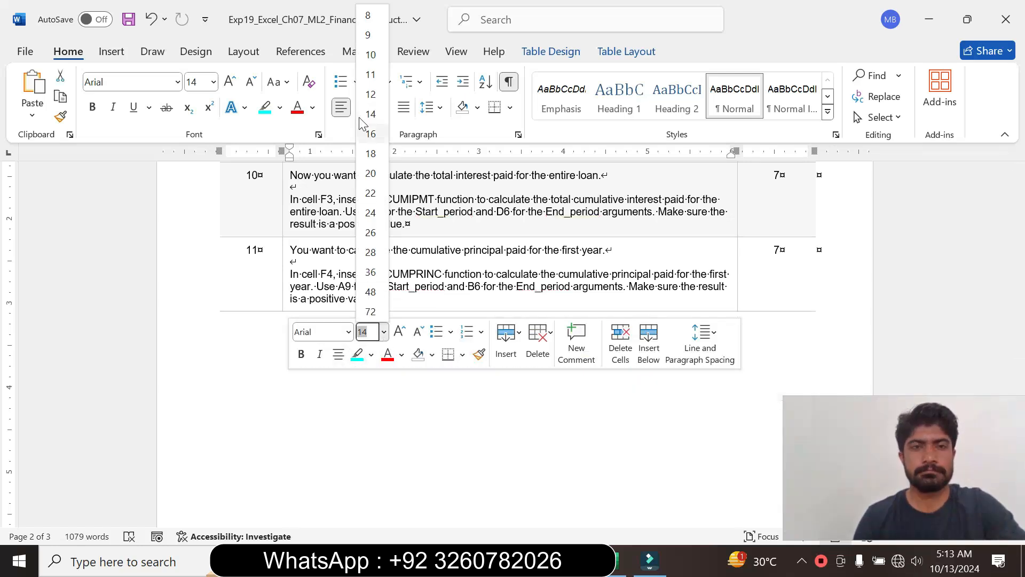
click(374, 33)
click(280, 107)
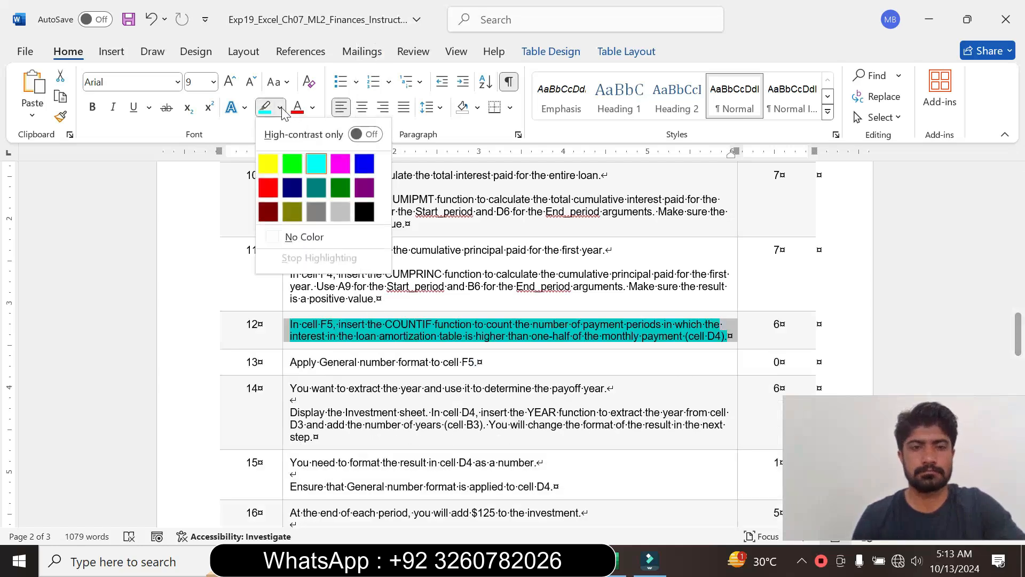
click(339, 231)
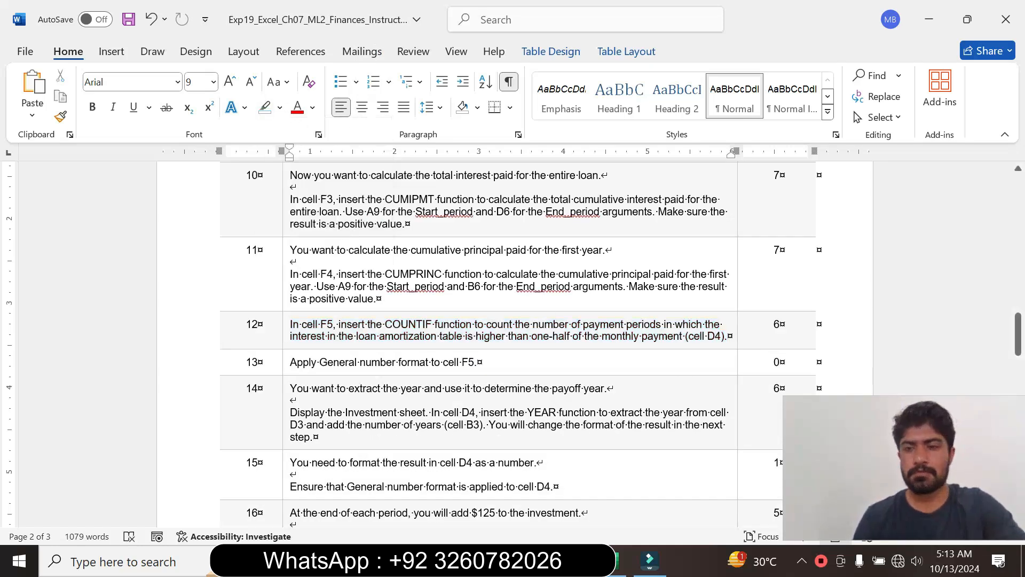
- Enlarge the step 13 instruction text to font size 14, highlight it in turquoise and read through it
drag(1018, 334, 1019, 338)
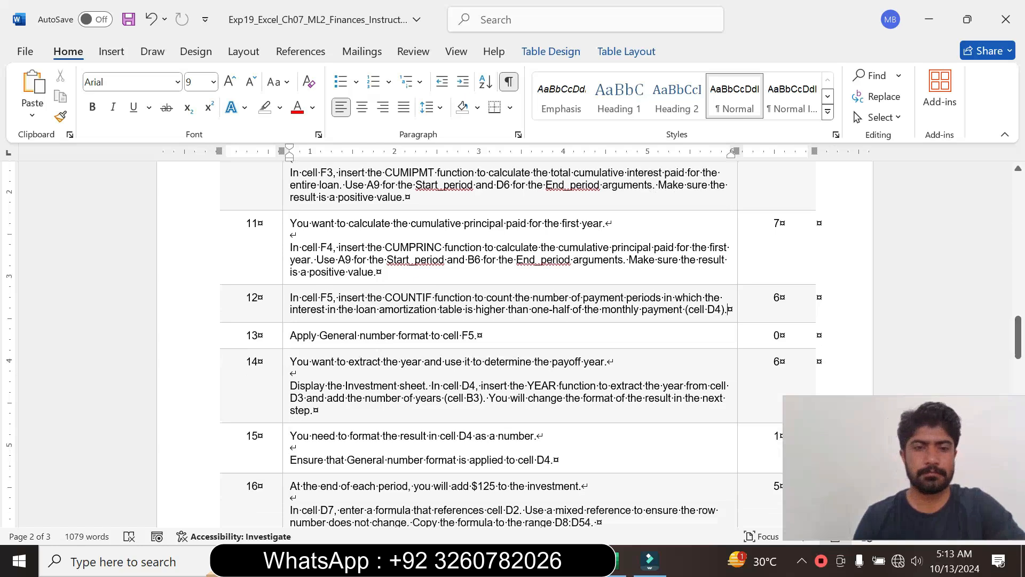
click(284, 333)
click(383, 285)
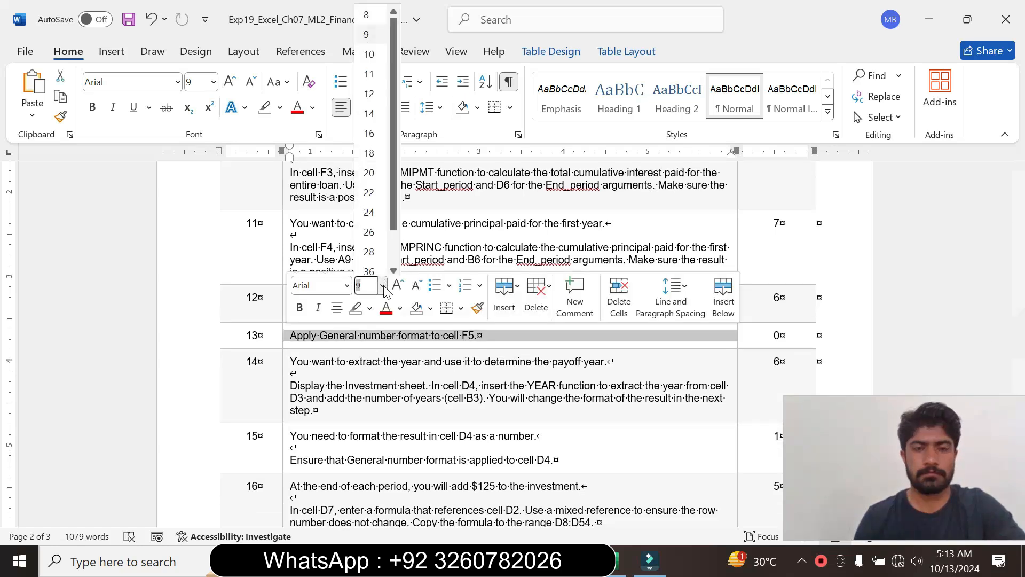
click(369, 110)
click(279, 107)
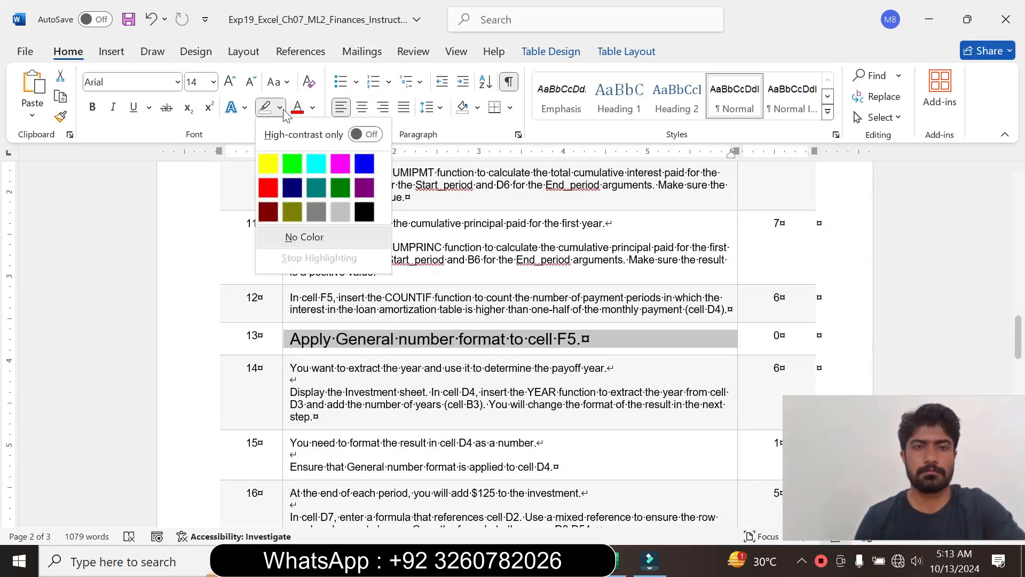
click(320, 170)
drag(290, 339, 569, 341)
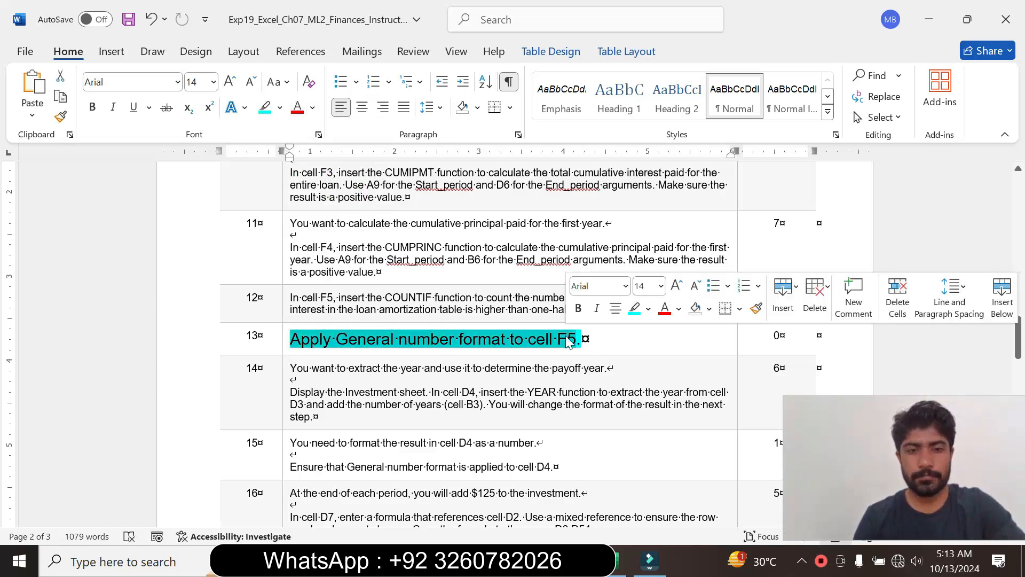
click(515, 342)
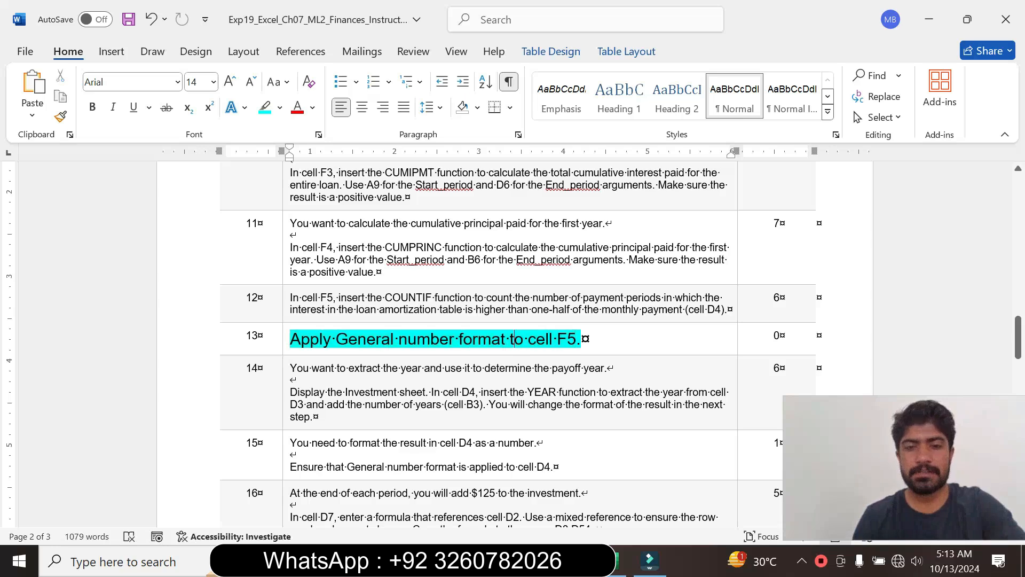
drag(511, 341, 580, 342)
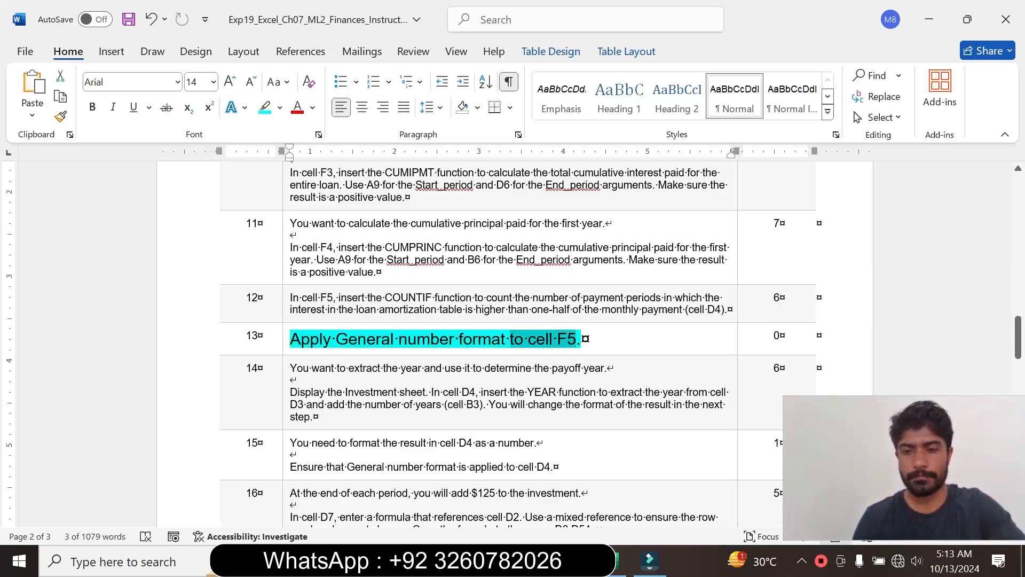
- Switch to Excel and apply the General number format to cell F5, rechecking the step 13 instruction in Word
click(613, 561)
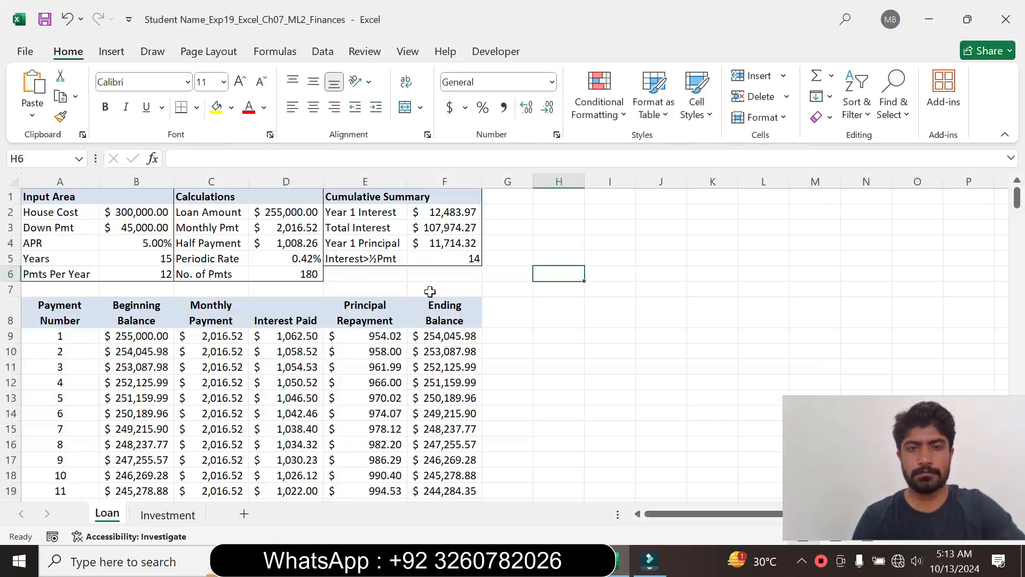
click(435, 254)
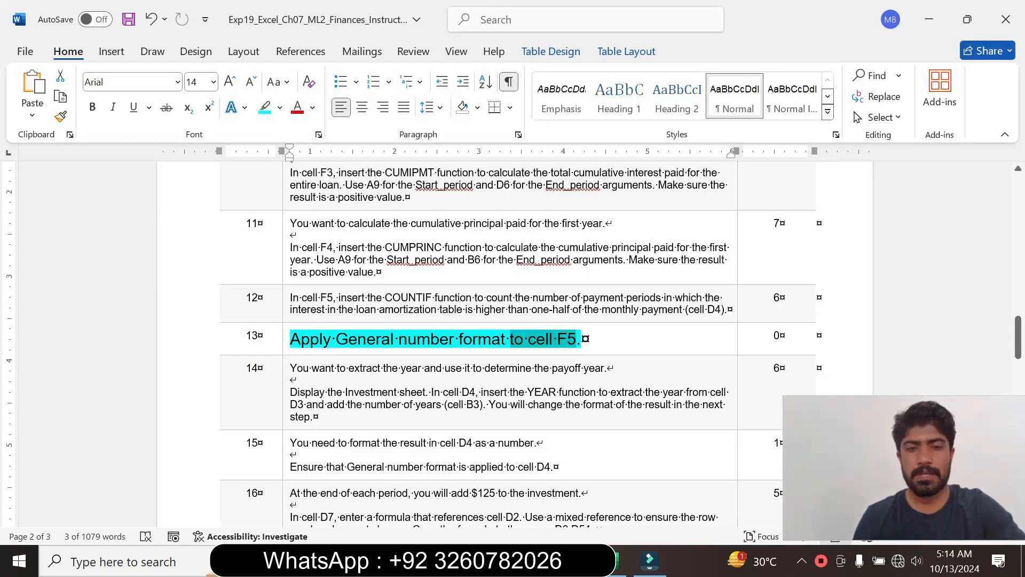
double_click(368, 339)
click(614, 561)
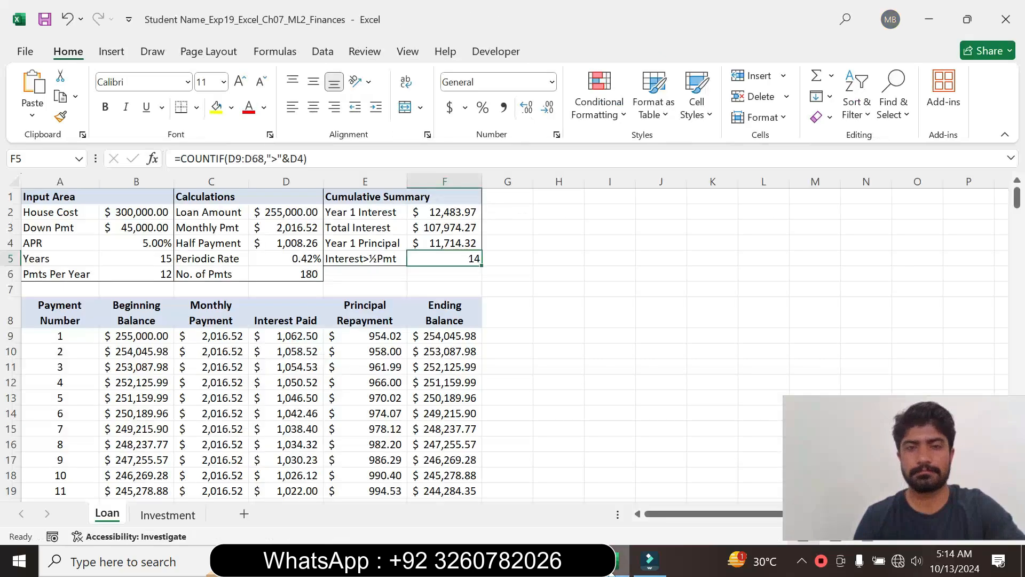
click(551, 82)
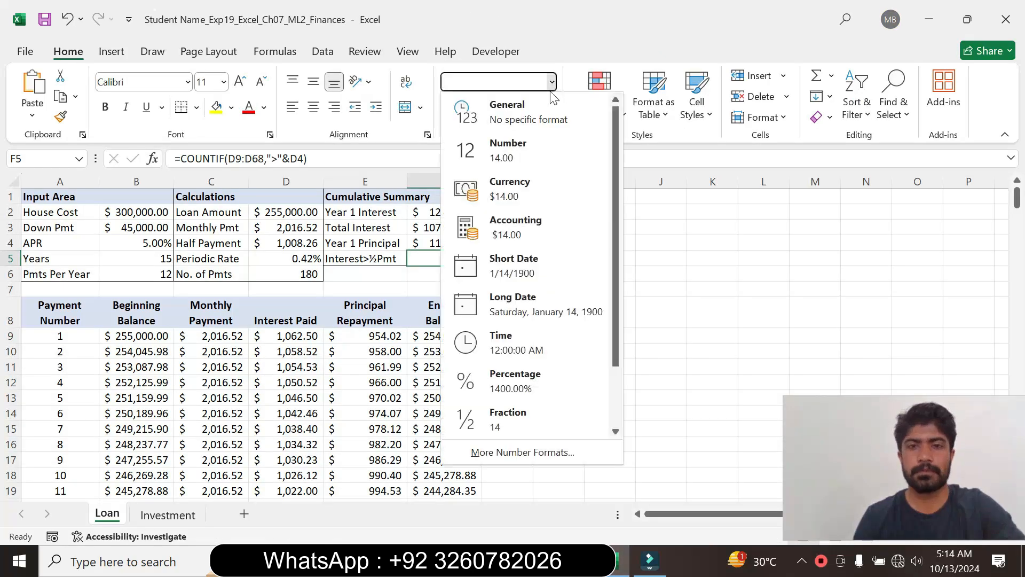
click(540, 111)
click(522, 314)
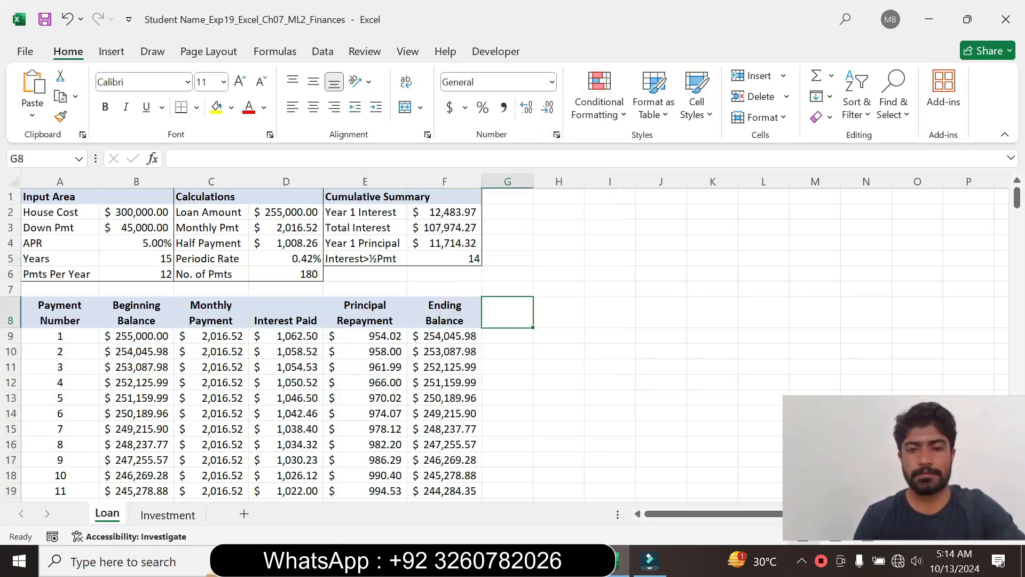
- Return to Word, set the step 13 instruction text to font size 9 and remove its highlight colour
key(alt+Tab)
click(285, 353)
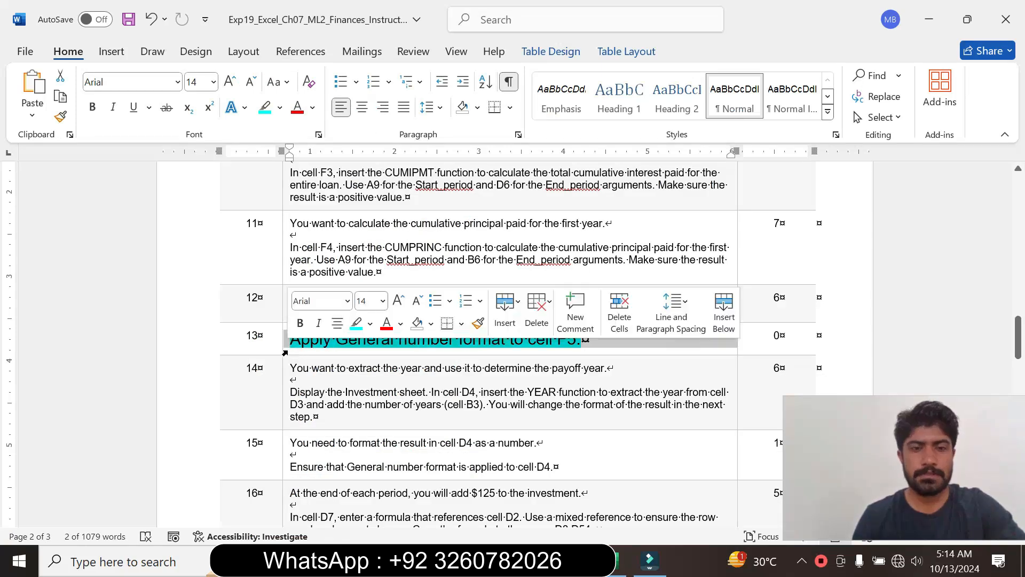
click(383, 302)
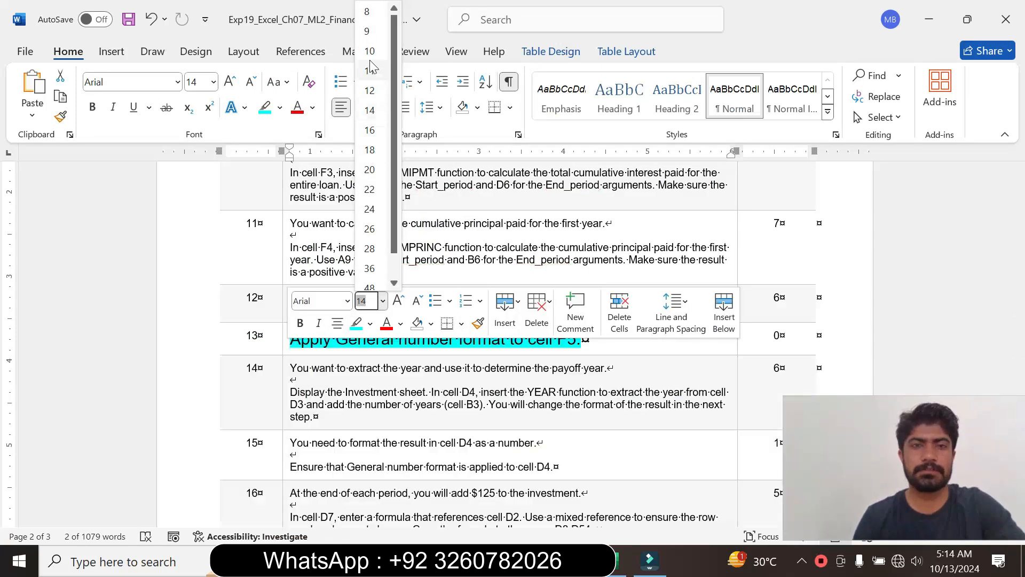
click(367, 31)
click(280, 107)
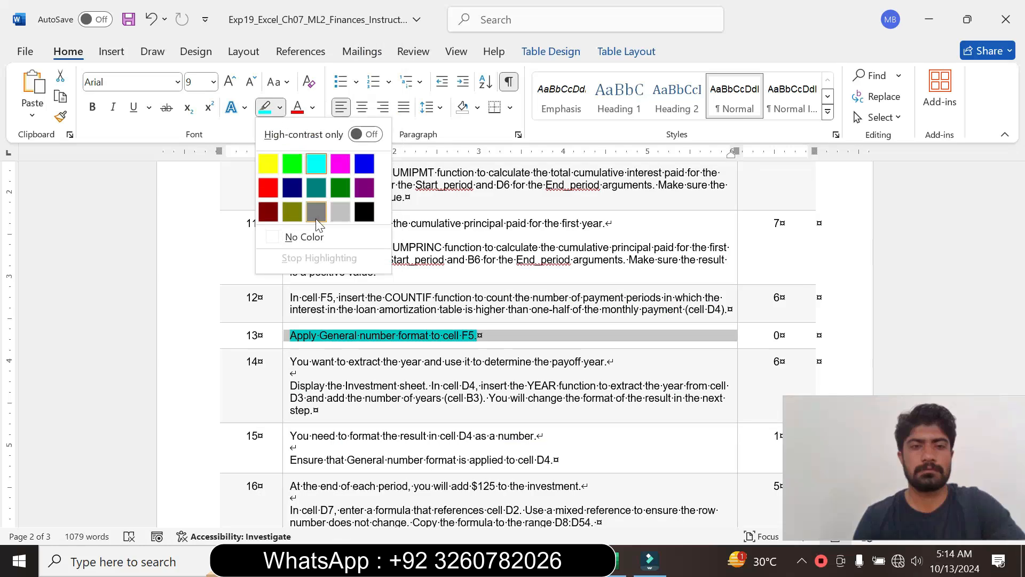
click(305, 236)
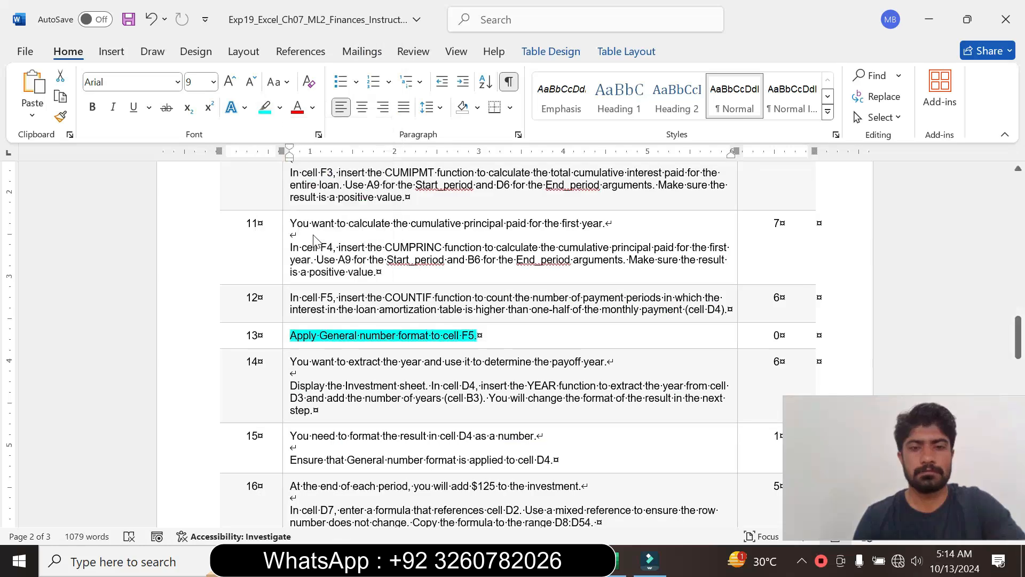
- Enlarge the step 14 instruction text to font size 16 and highlight it in turquoise
click(286, 372)
click(381, 334)
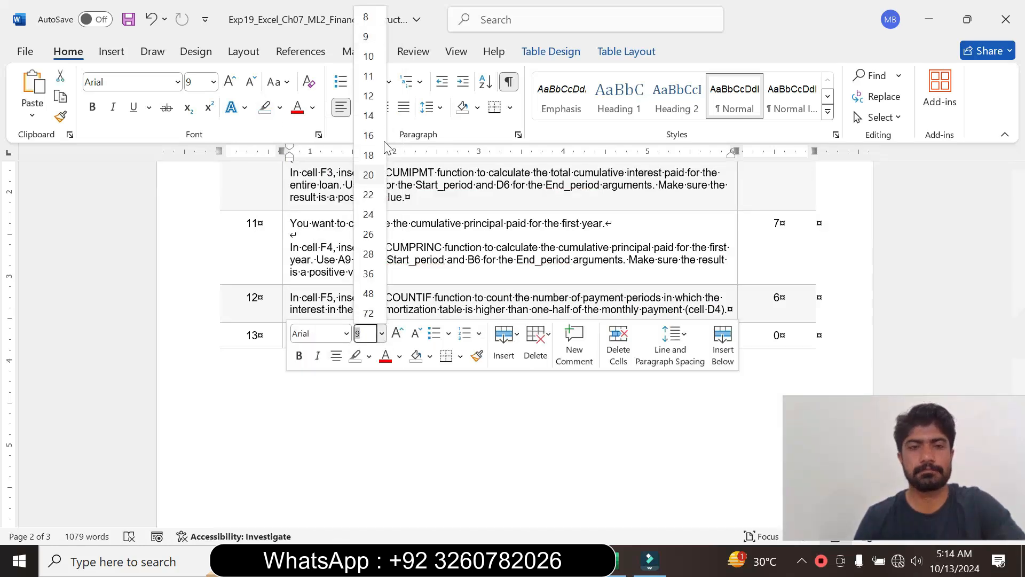
click(368, 135)
click(280, 108)
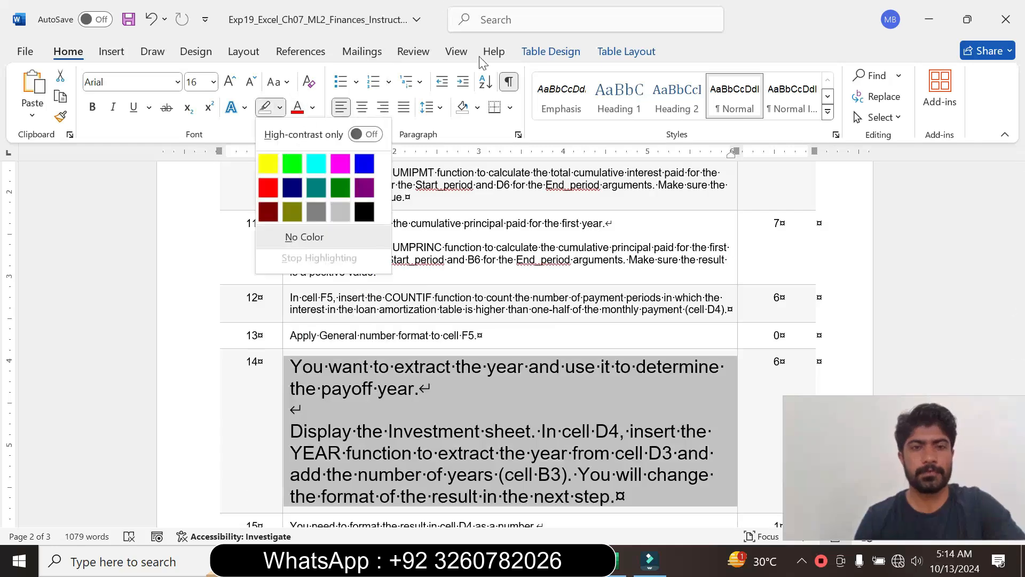
click(316, 163)
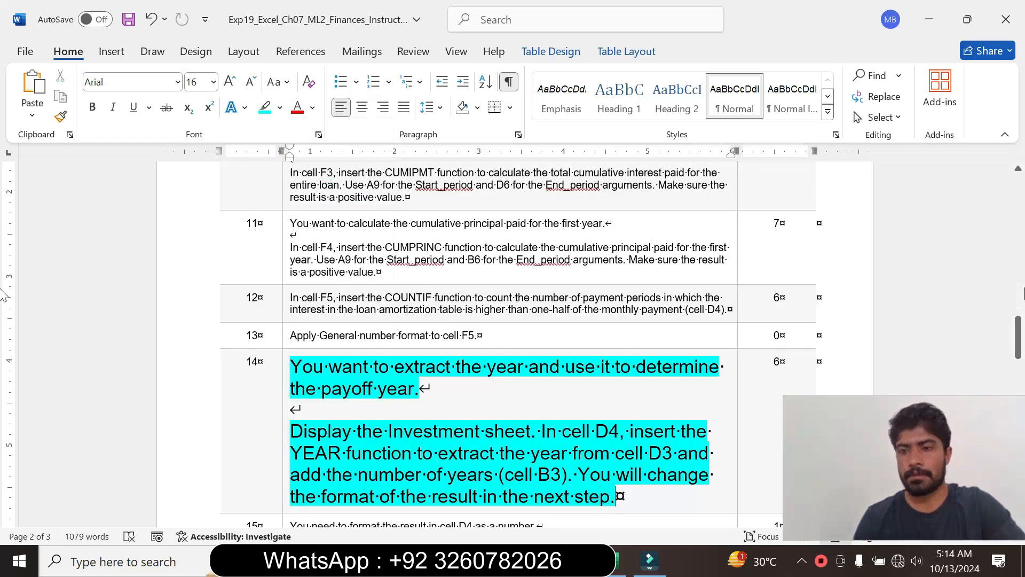
- Read through the step 14 instruction about the YEAR function in cell D4, and switch to Excel
drag(1019, 327, 1020, 342)
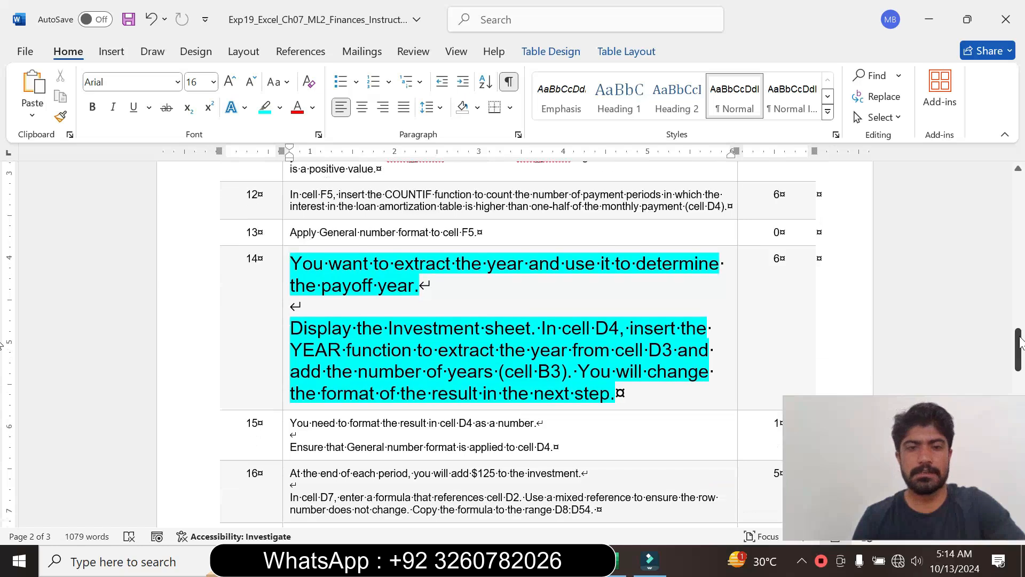
drag(292, 328, 614, 393)
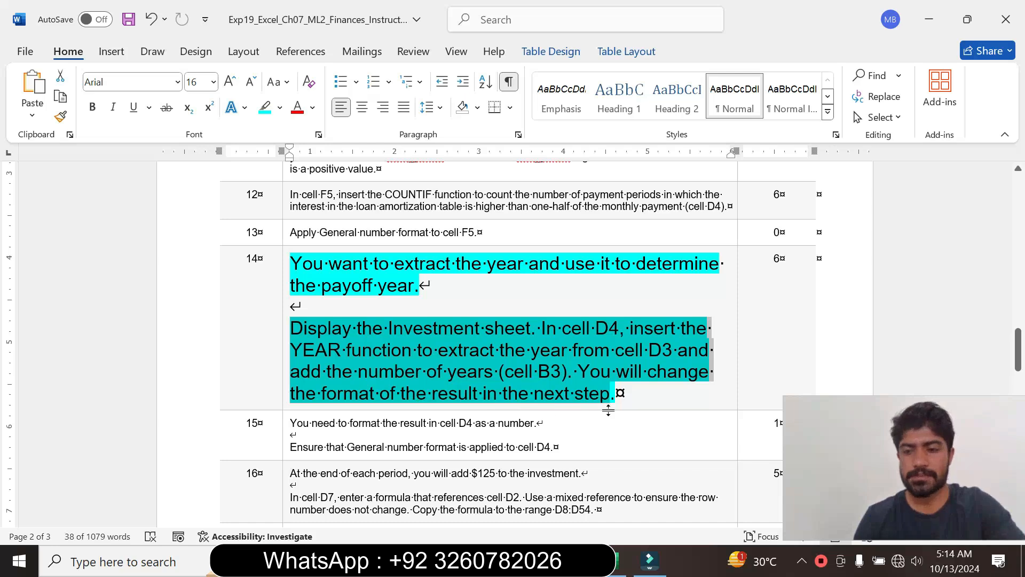
click(613, 571)
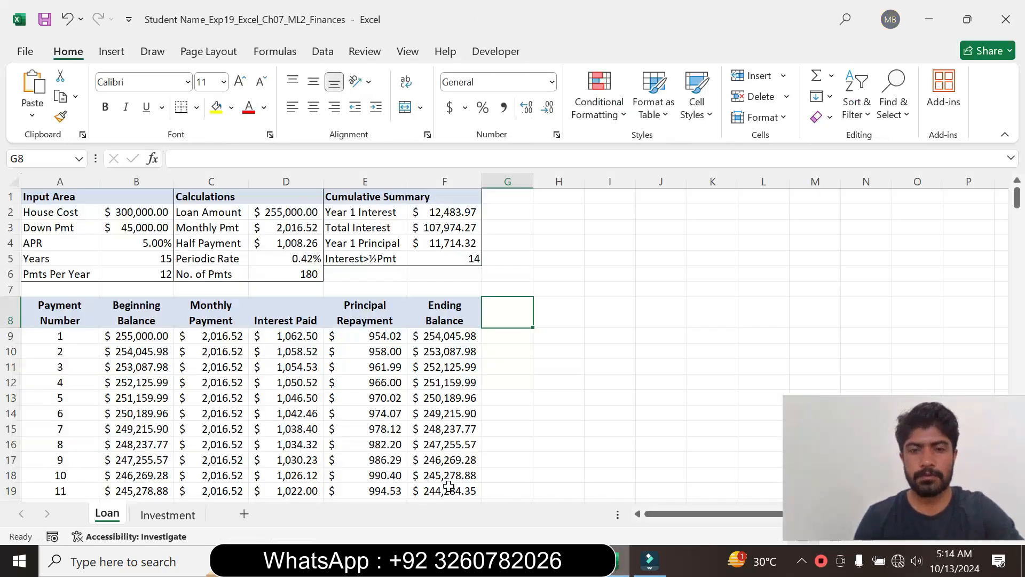
- Display the Investment sheet and select cell D4, rechecking the target cell in Word's step 14 instruction
click(167, 516)
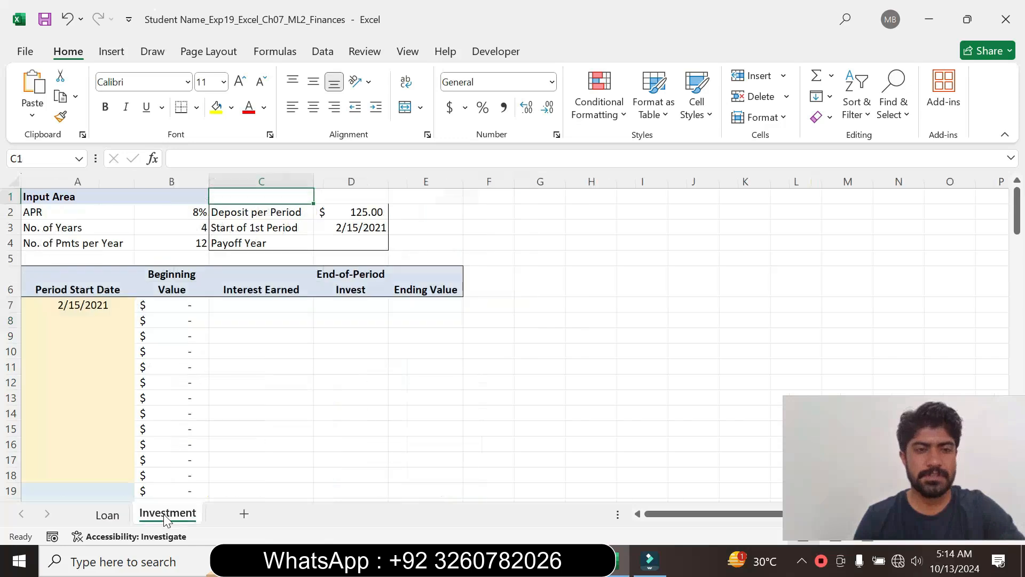
click(576, 563)
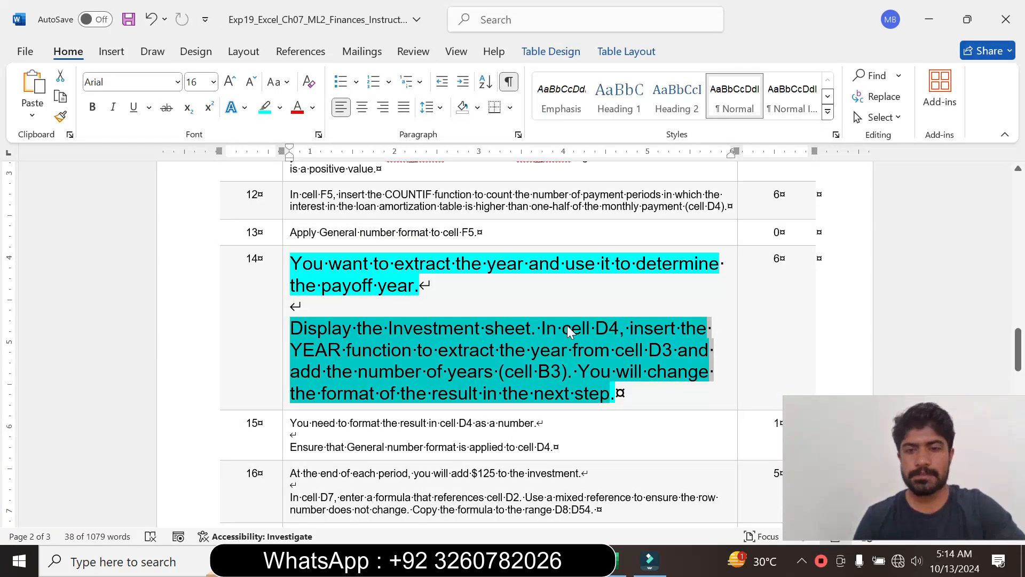
click(609, 329)
drag(609, 328, 563, 330)
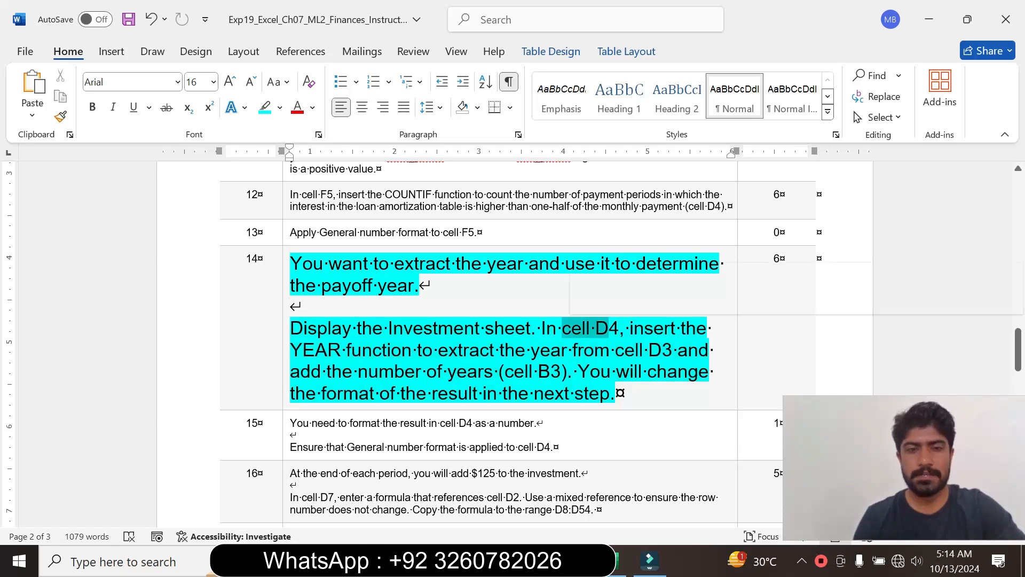
click(620, 561)
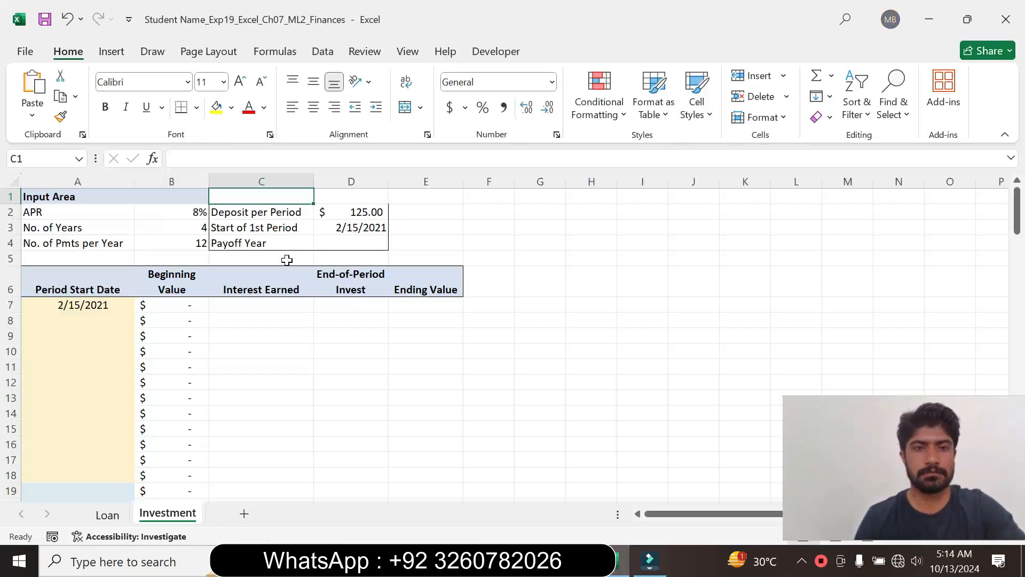
click(322, 243)
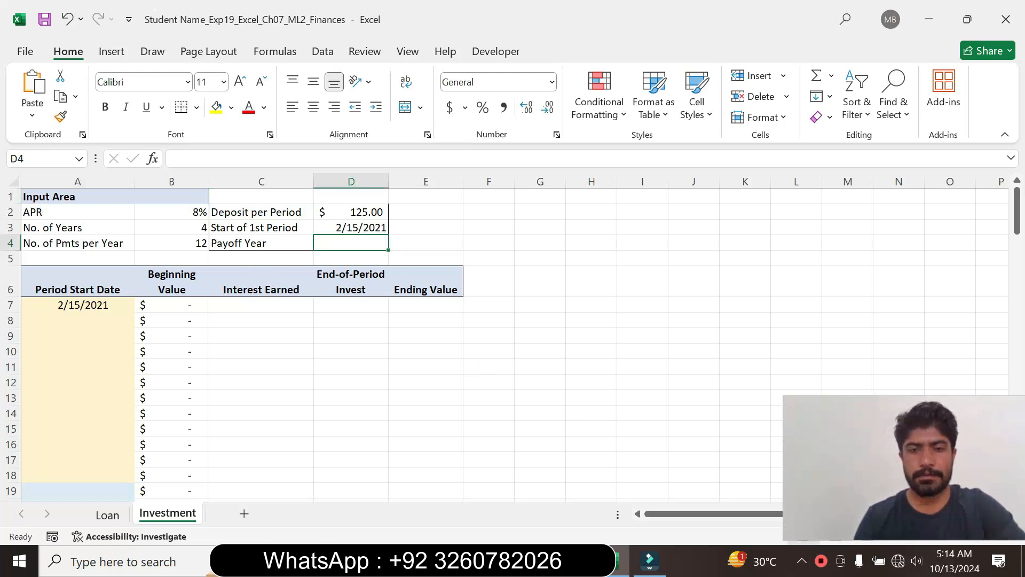
click(576, 560)
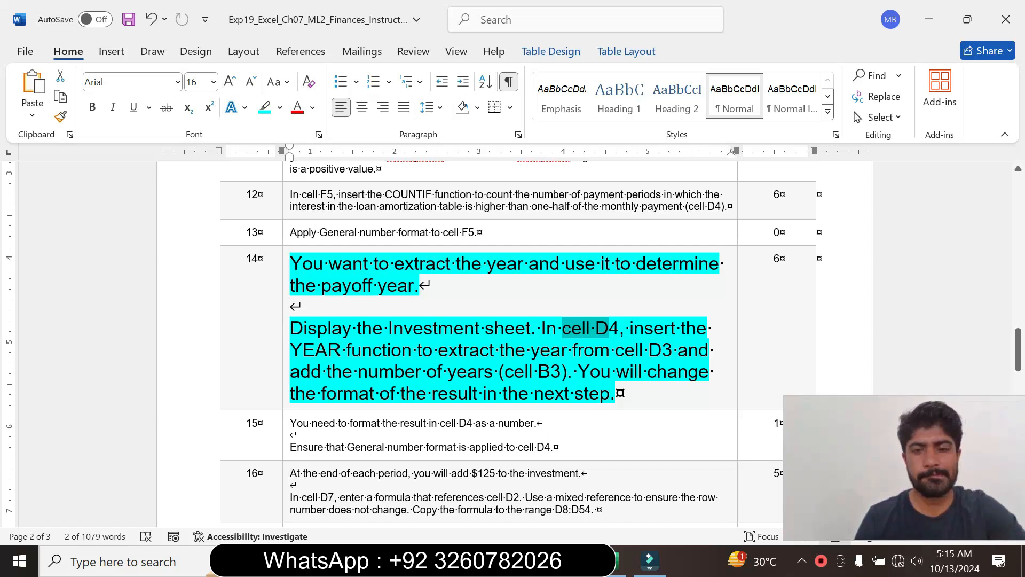
click(620, 561)
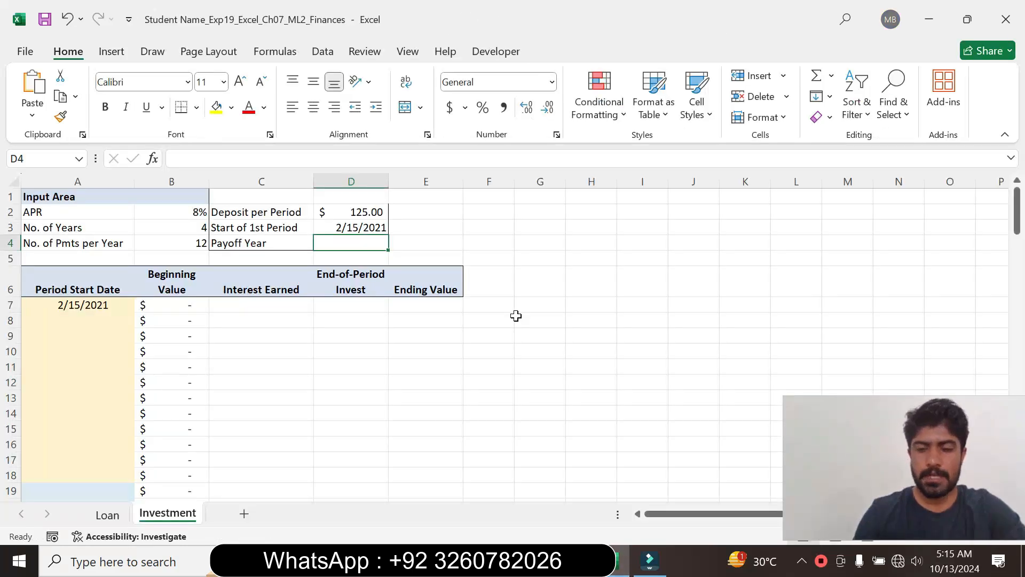
- Enter the formula =(YEAR(D3)+B3) in cell D4 of the Investment sheet to calculate the payoff year
text(=)
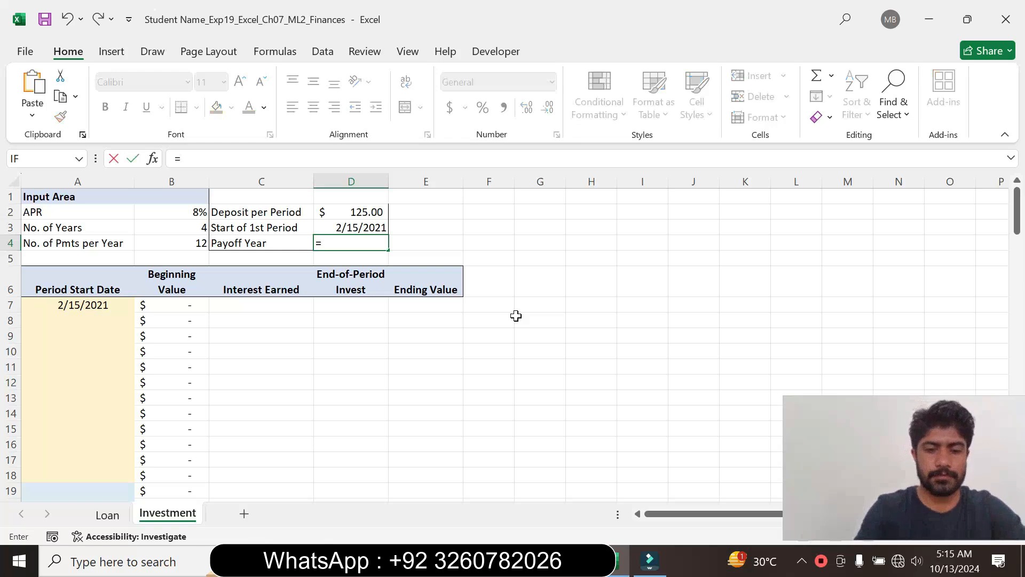
text(ye)
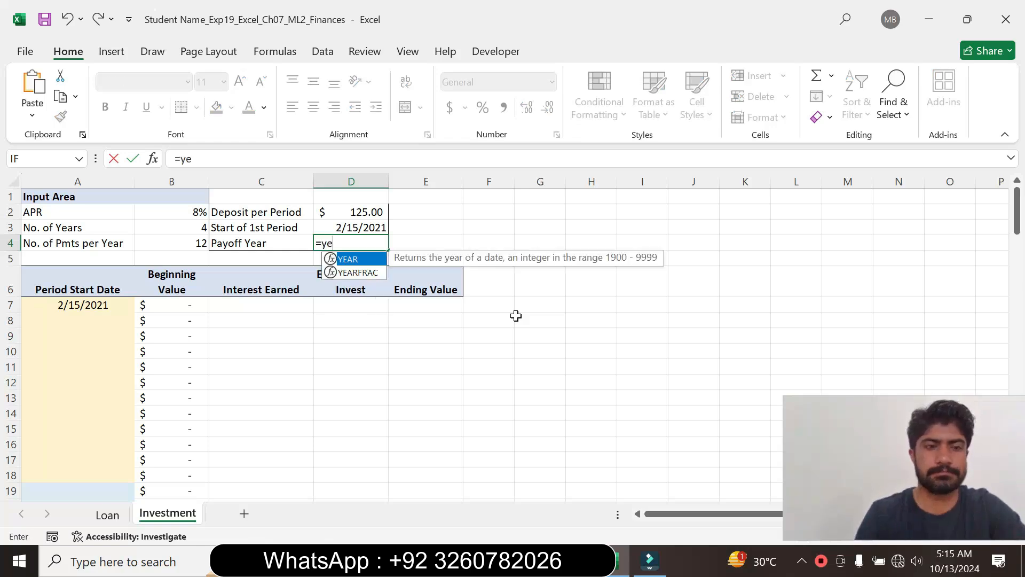
double_click(355, 262)
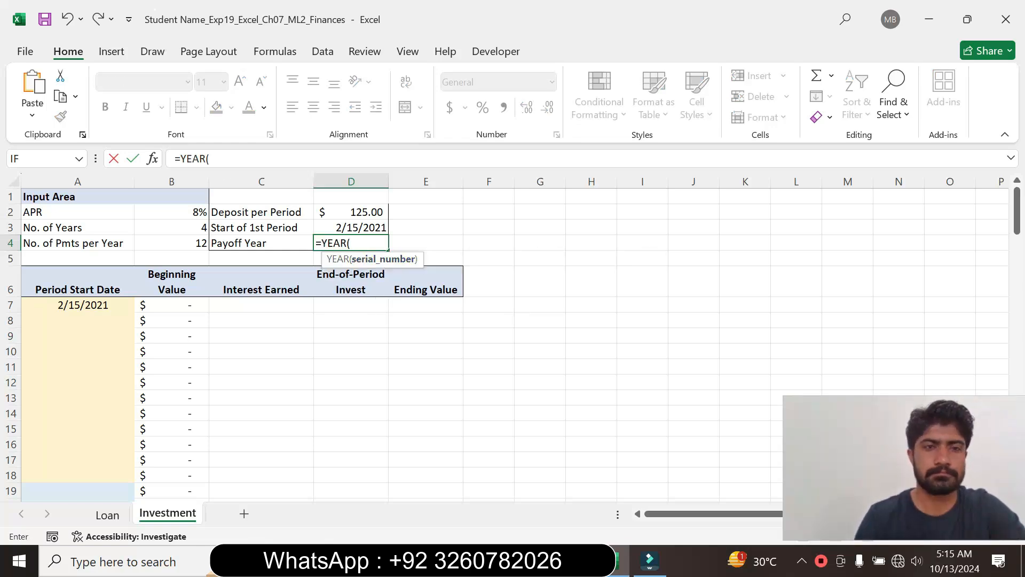
click(210, 158)
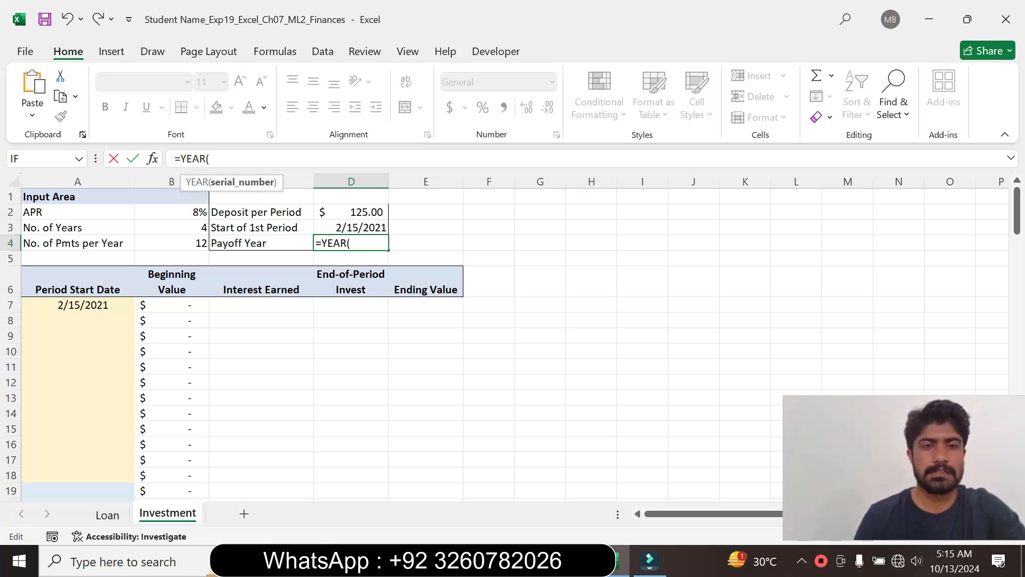
click(358, 211)
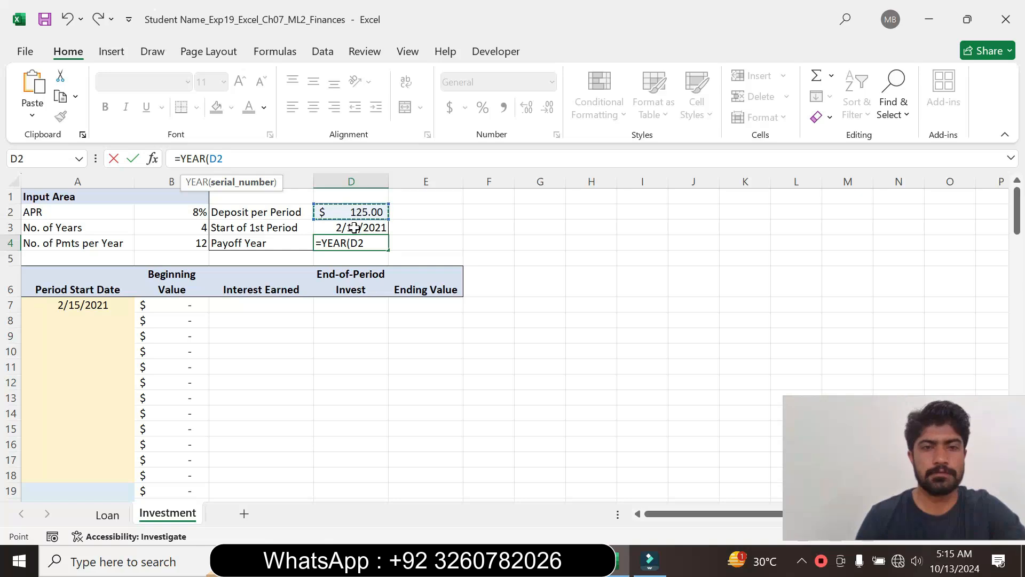
click(357, 228)
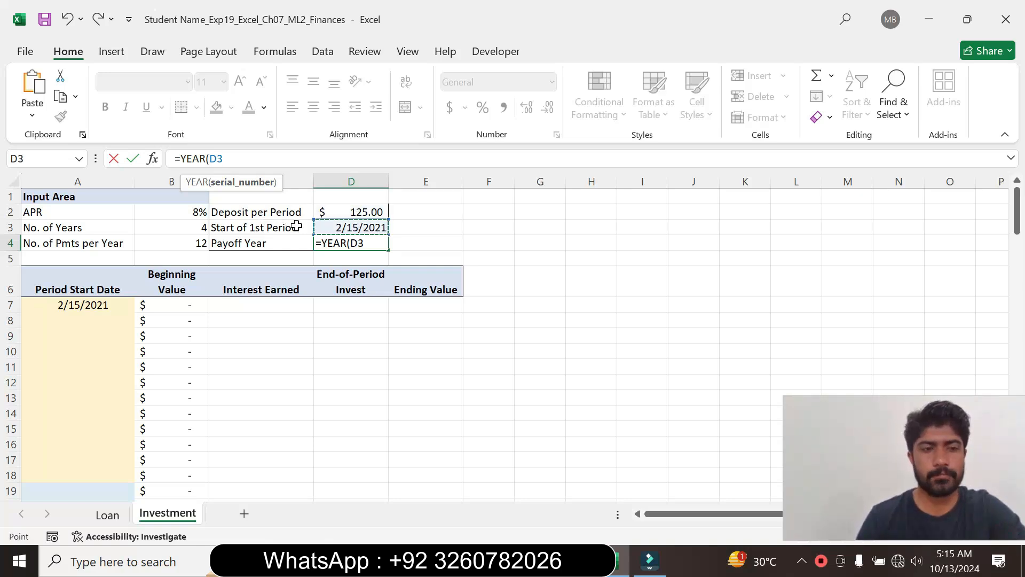
text())
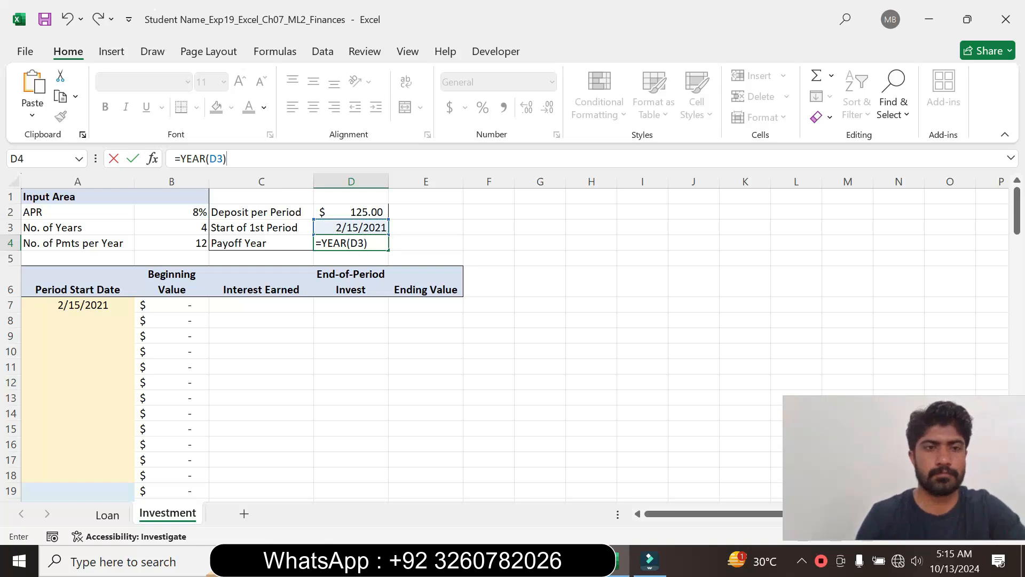
click(180, 158)
text(()
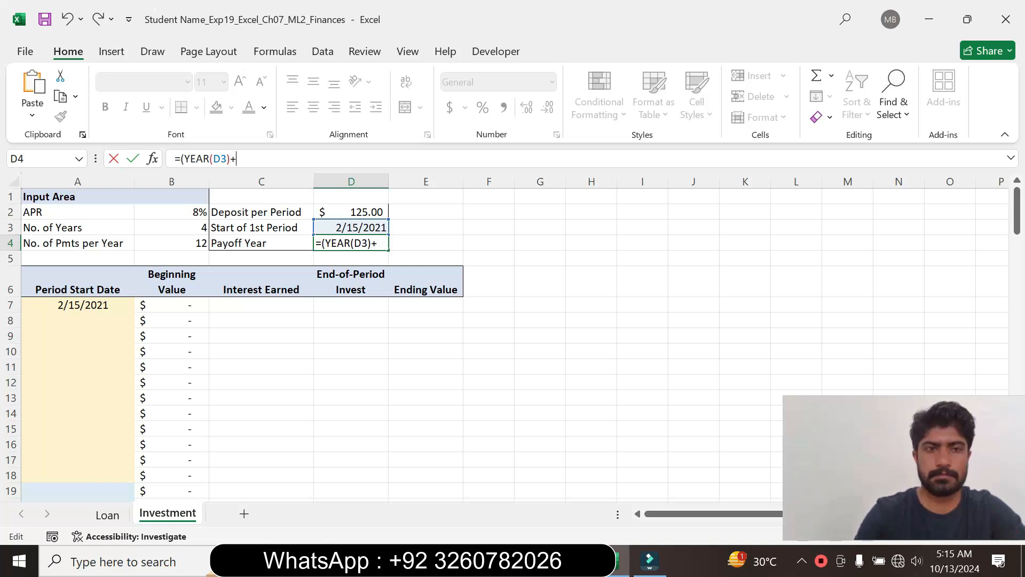
click(191, 230)
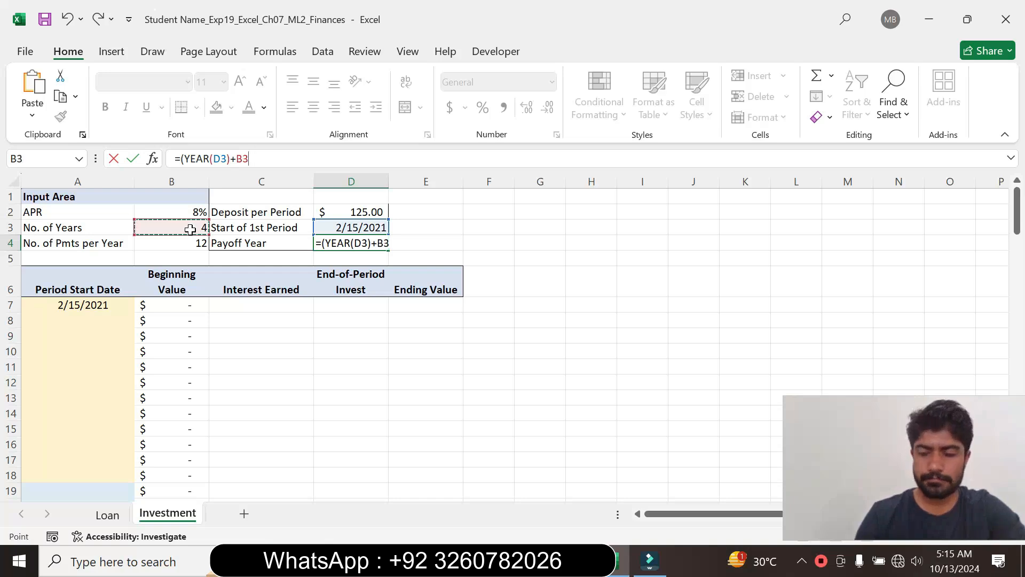
text())
key(Return)
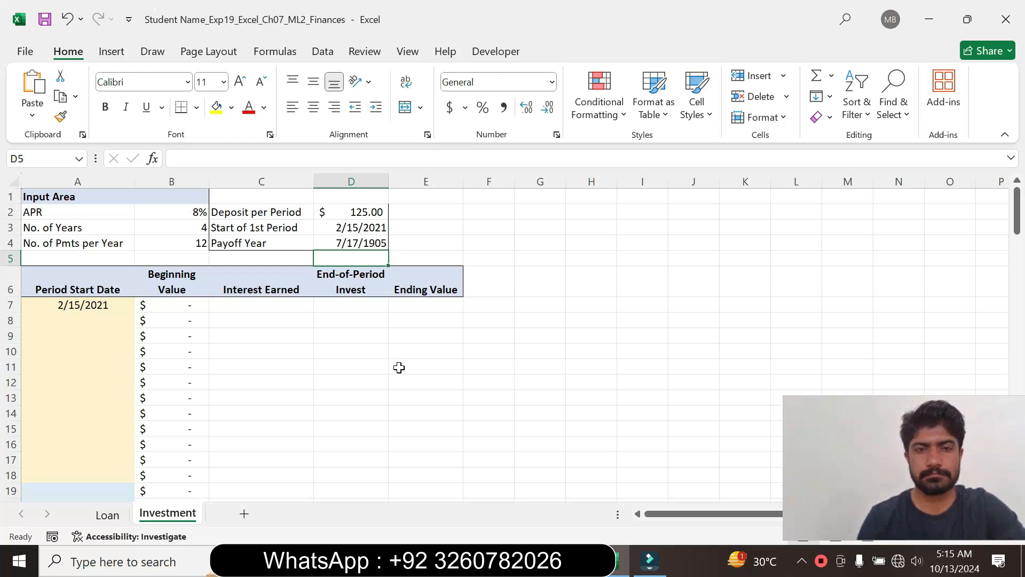
- Switch to Word, set the step 14 instruction text to font size 9 and remove its highlight colour
key(alt+Tab)
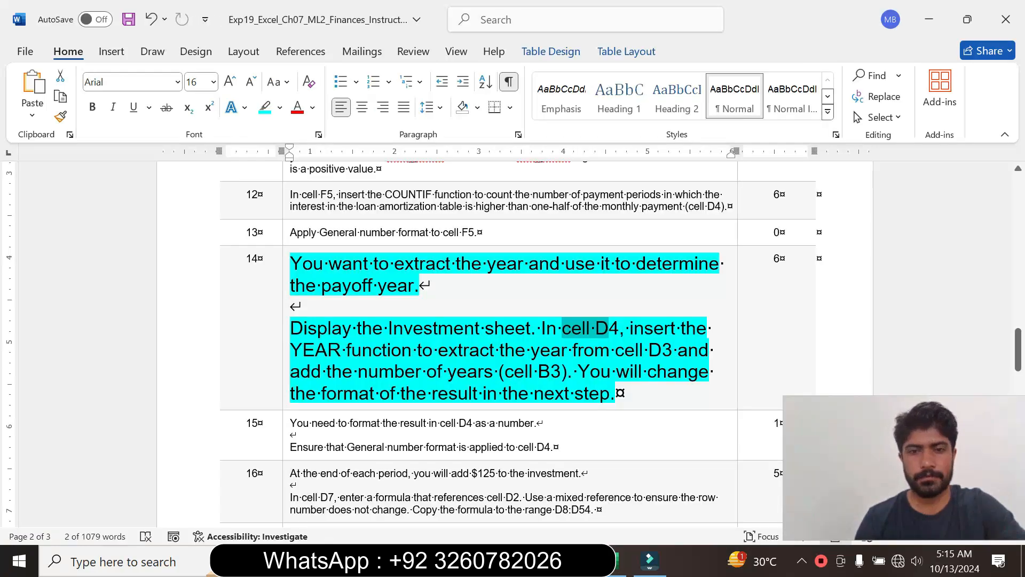
click(283, 374)
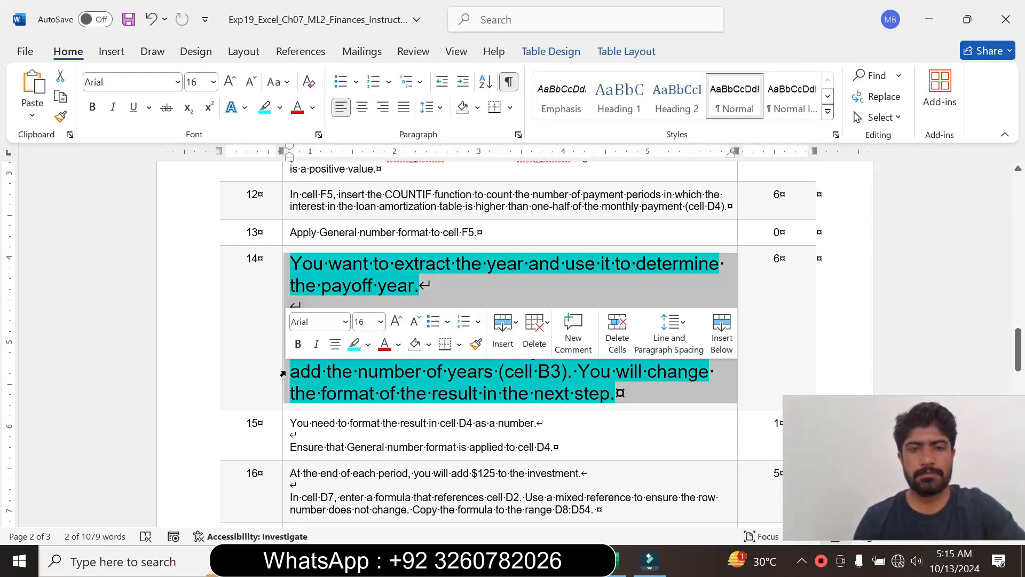
click(381, 321)
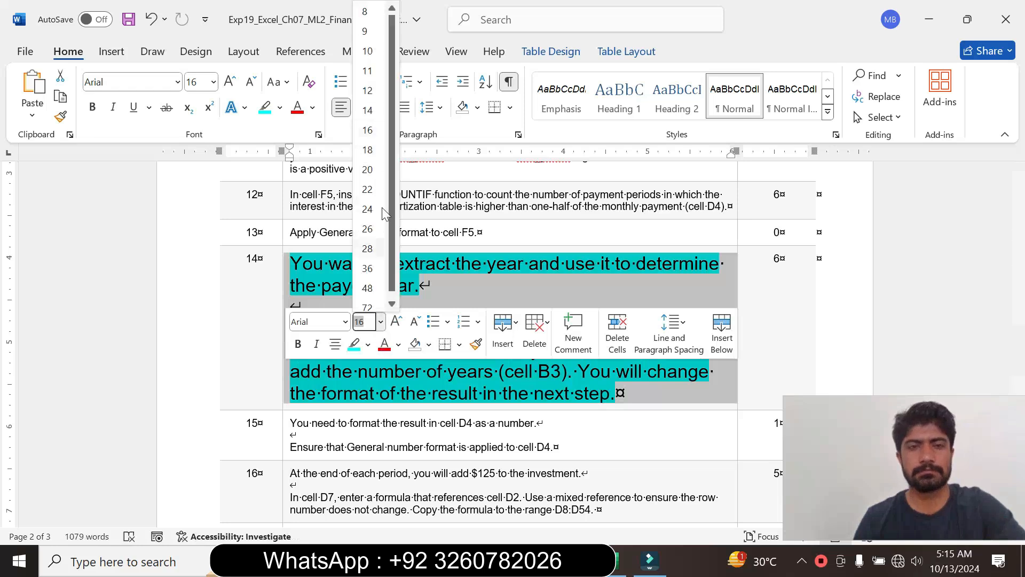
click(369, 20)
click(280, 108)
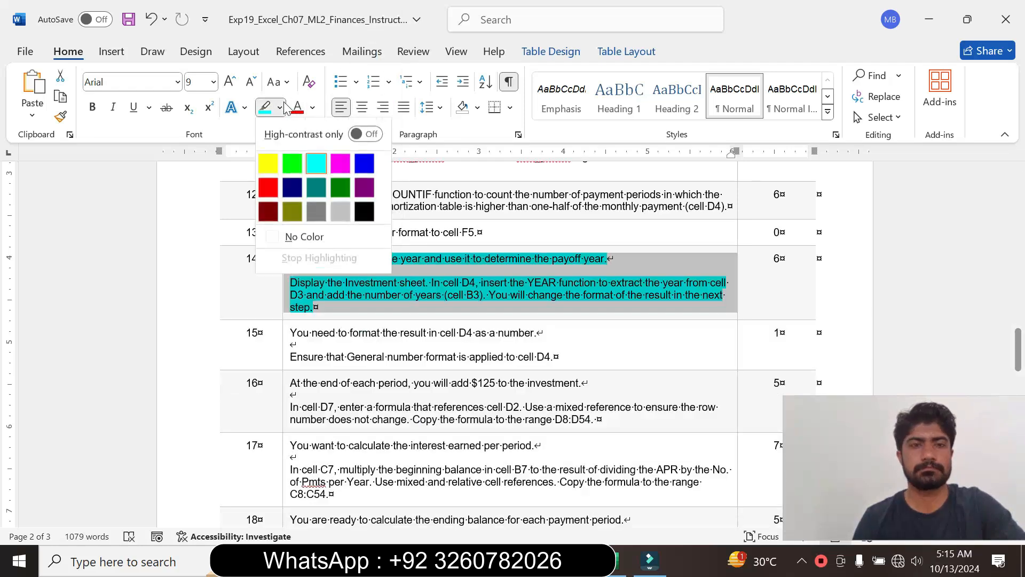
click(317, 236)
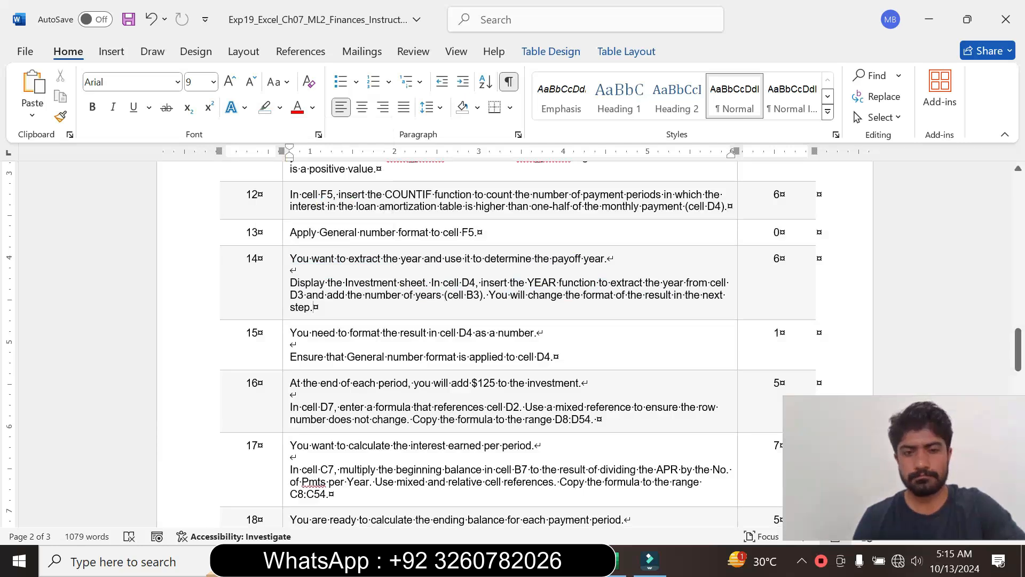
- Enlarge the step 15 instruction text to font size 14 and highlight it in turquoise
click(285, 354)
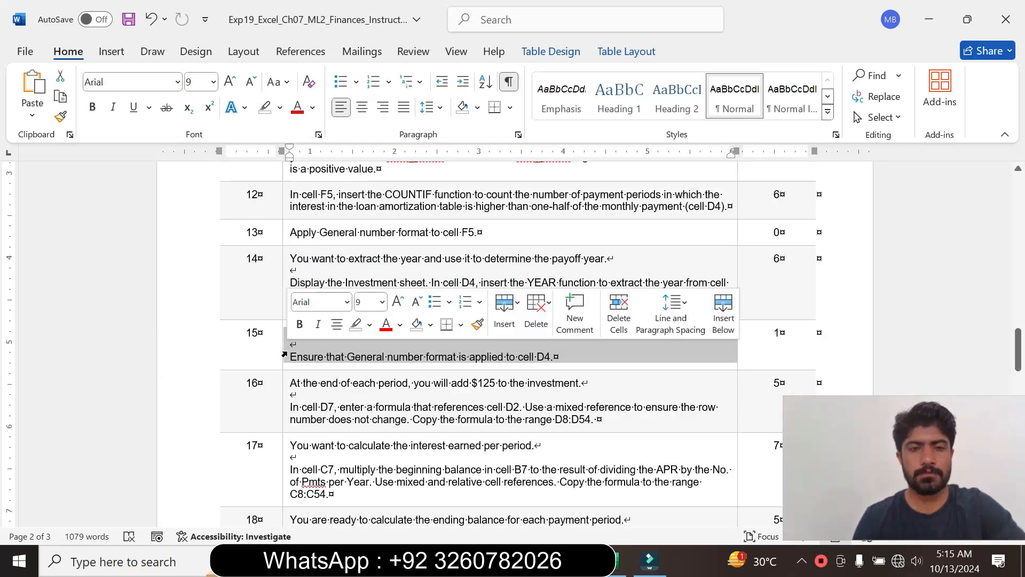
click(383, 302)
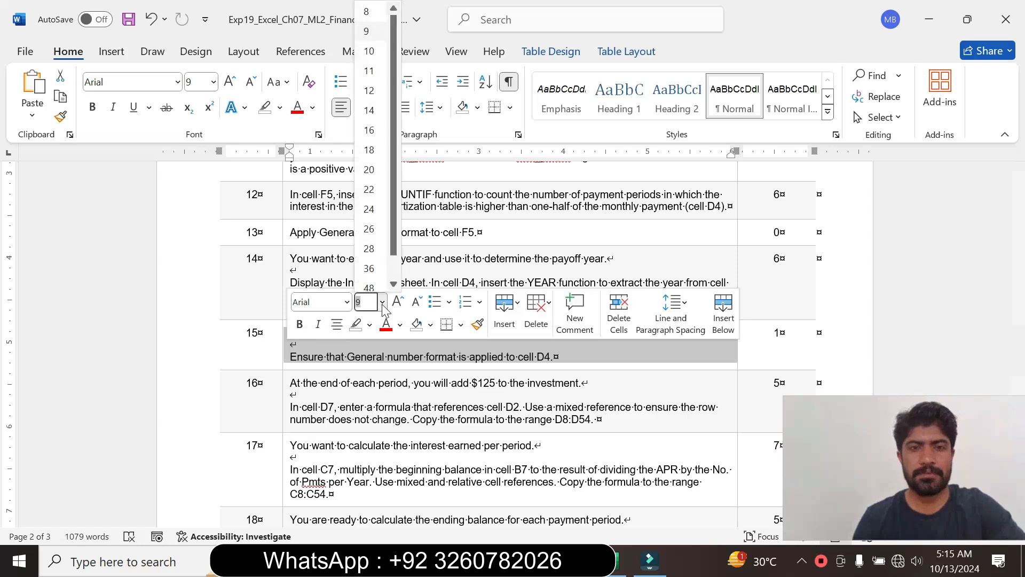
click(369, 110)
click(280, 107)
click(316, 164)
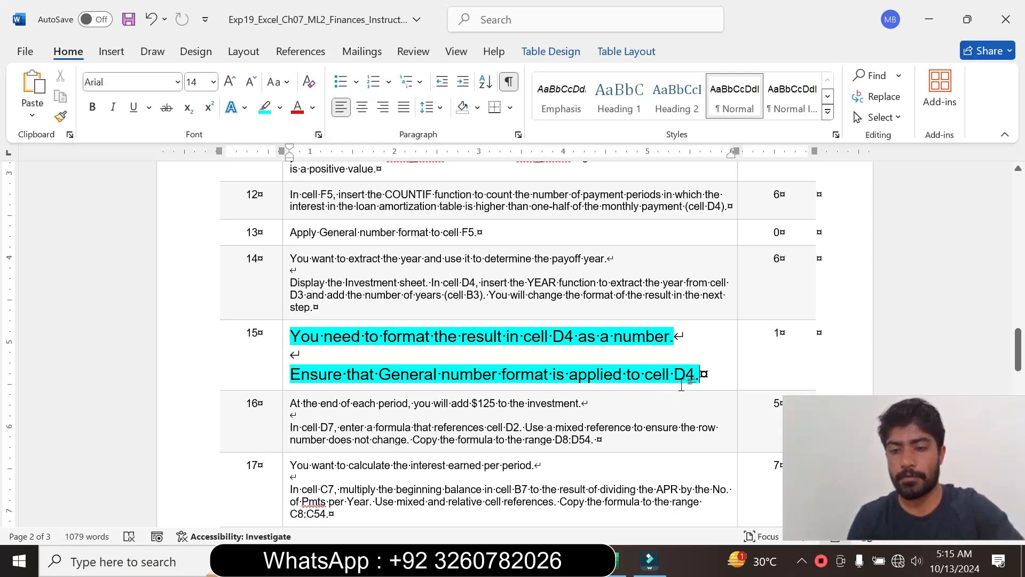
- Switch to Excel and apply the General number format to cell D4 on the Investment sheet
click(622, 561)
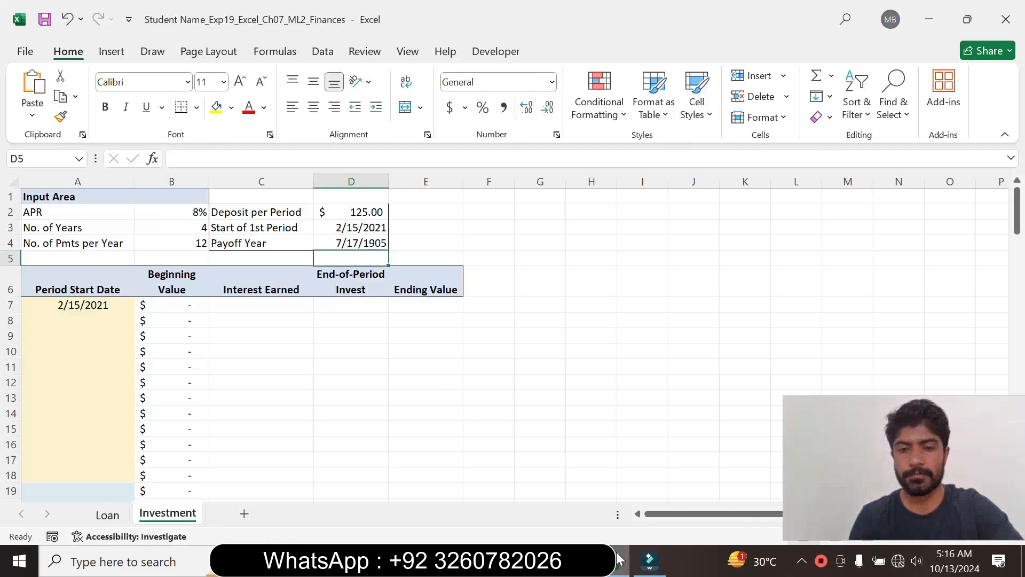
click(368, 246)
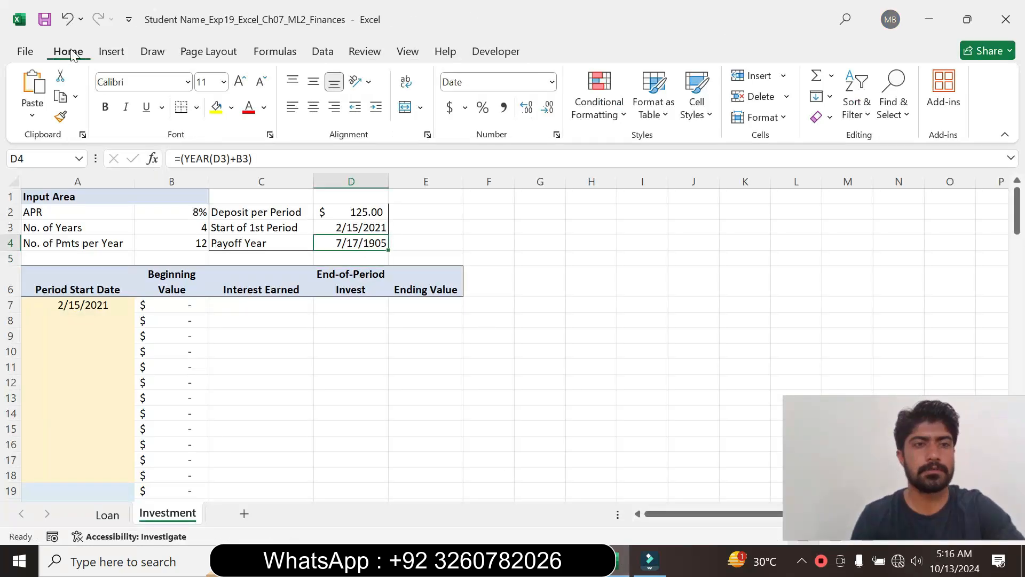
click(557, 134)
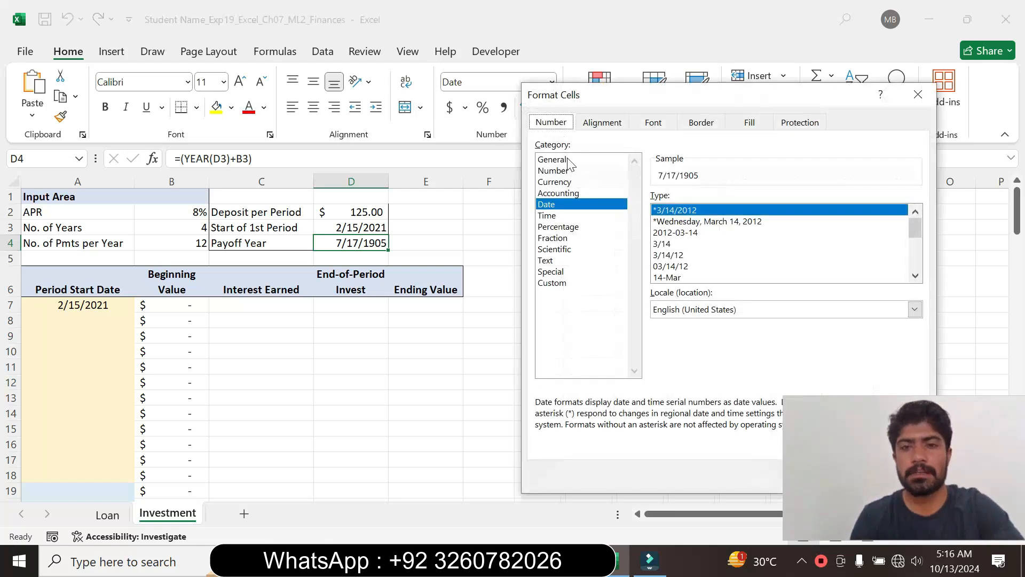
click(567, 159)
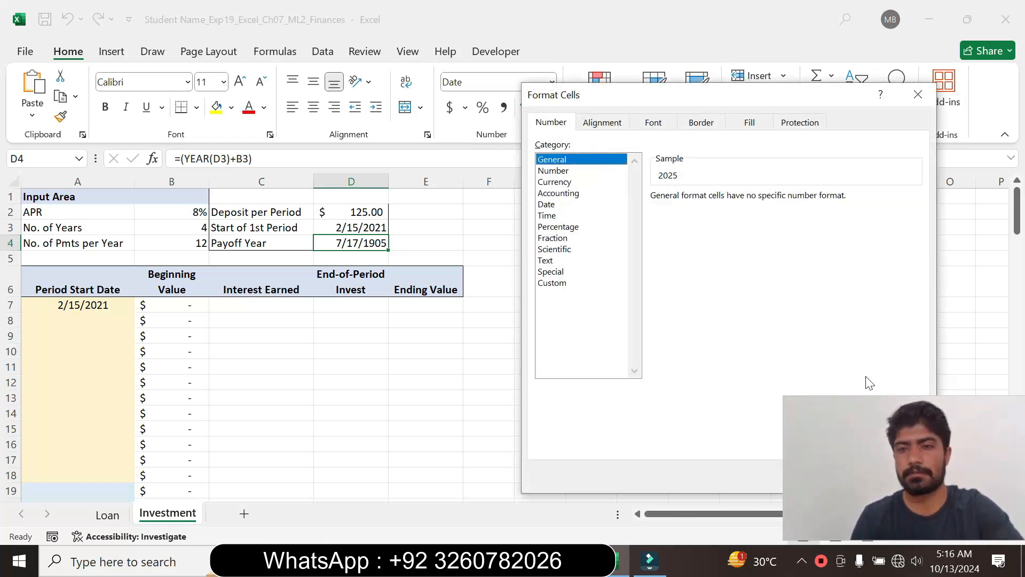
drag(764, 96, 496, 129)
click(561, 507)
click(524, 308)
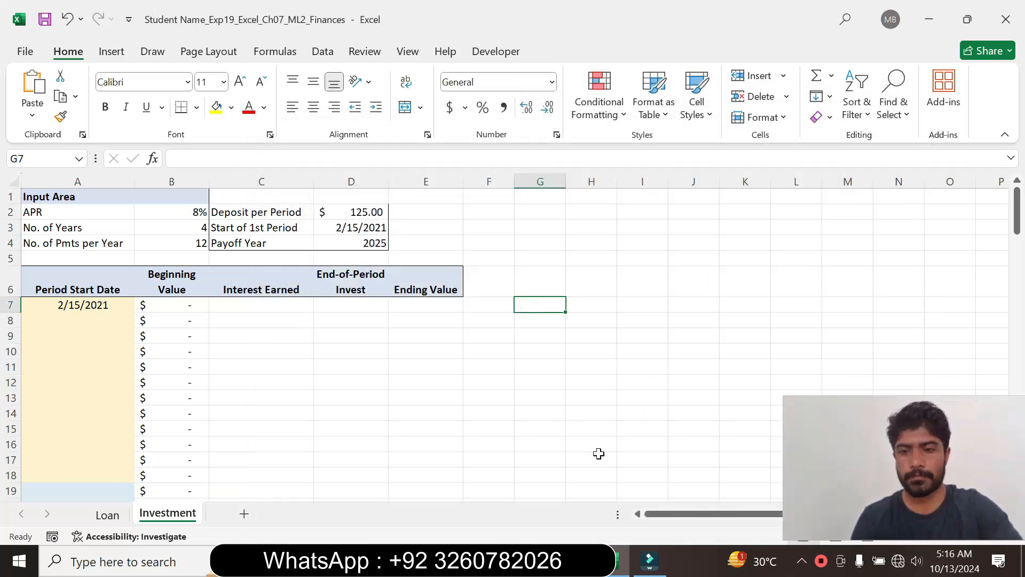